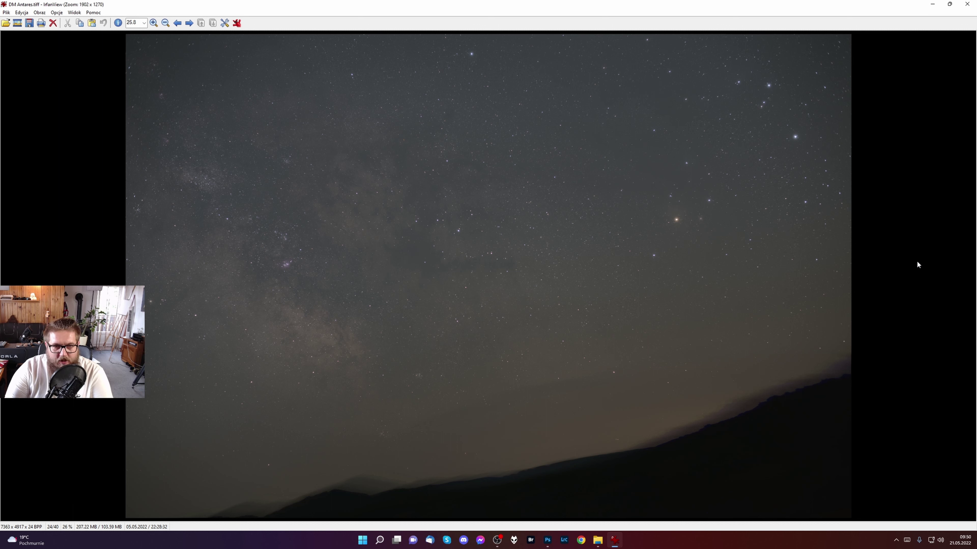
# Close the image viewer and open the DM Antares file from the StarNet_Win folder in Photoshop.
pyautogui.click(967, 4)
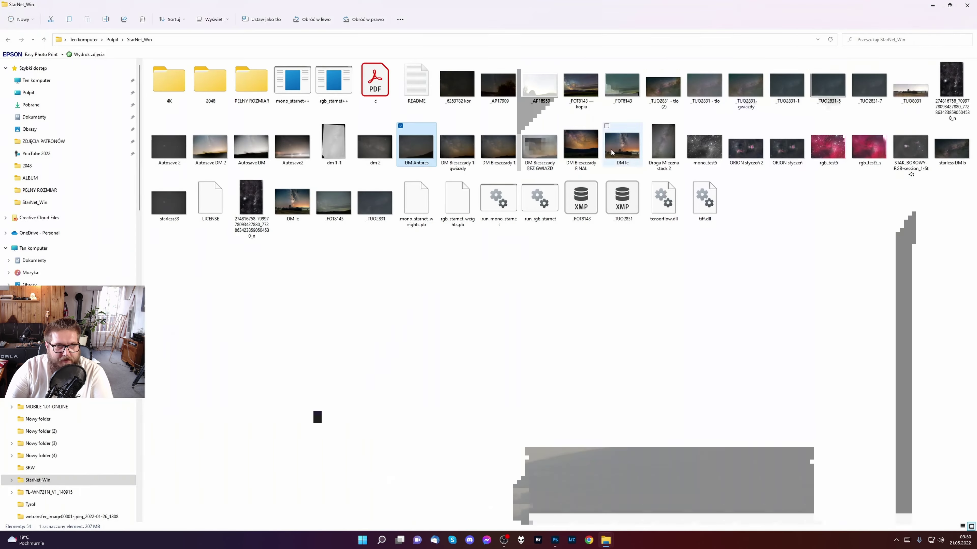
pyautogui.moveTo(414, 140); pyautogui.dragTo(439, 192)
pyautogui.hotkey('alt', 'Tab')
pyautogui.hotkey('alt', 'Tab')
pyautogui.moveTo(438, 192); pyautogui.dragTo(876, 248)
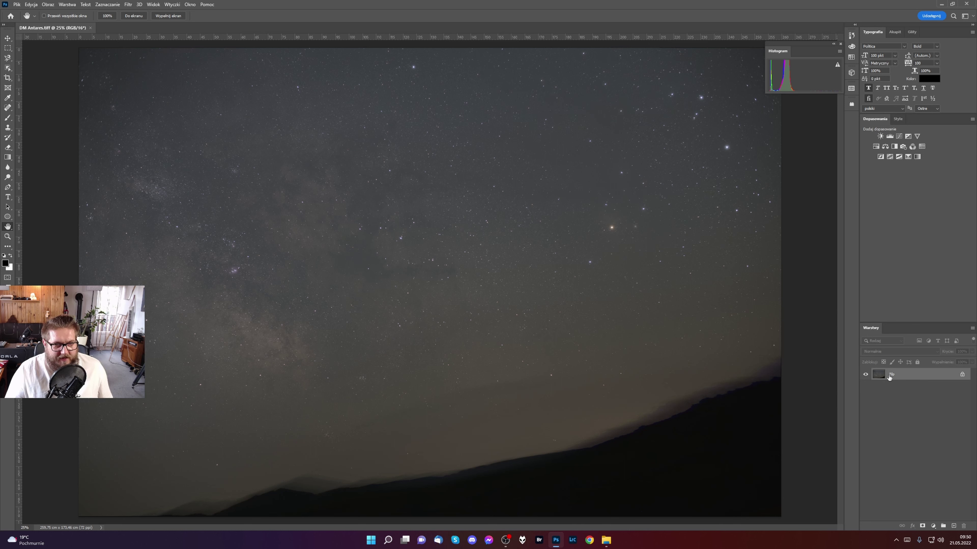
# Check the colour mode and bit depth of the DM Antares image.
pyautogui.click(45, 4)
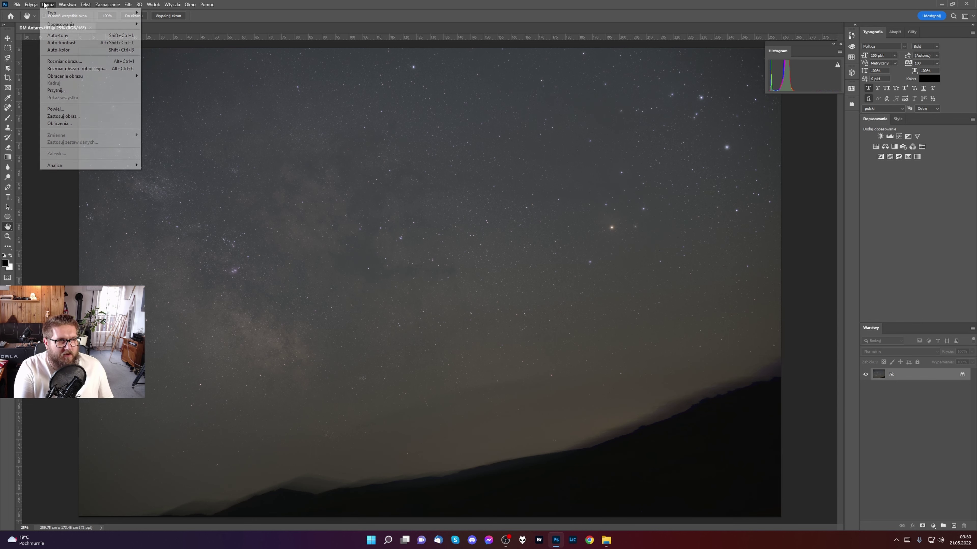
pyautogui.moveTo(127, 13)
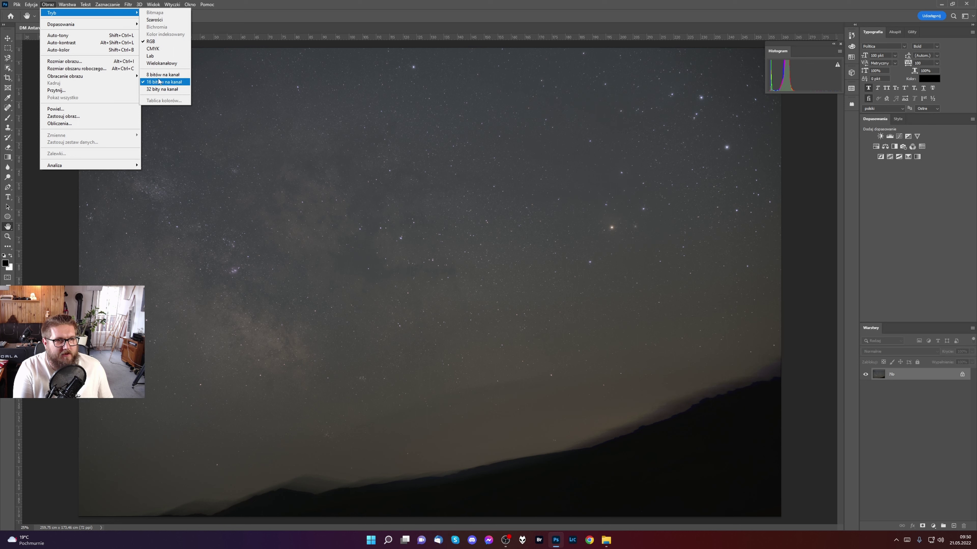
pyautogui.click(424, 17)
# Review the Convert to Profile settings for the source and destination colour spaces, and leave without converting.
pyautogui.click(47, 5)
pyautogui.moveTo(31, 4)
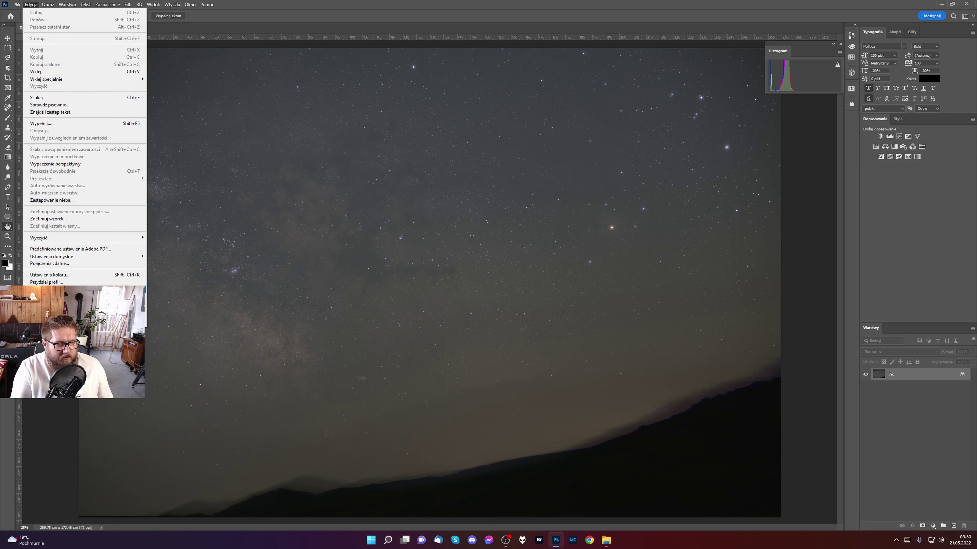
pyautogui.click(50, 289)
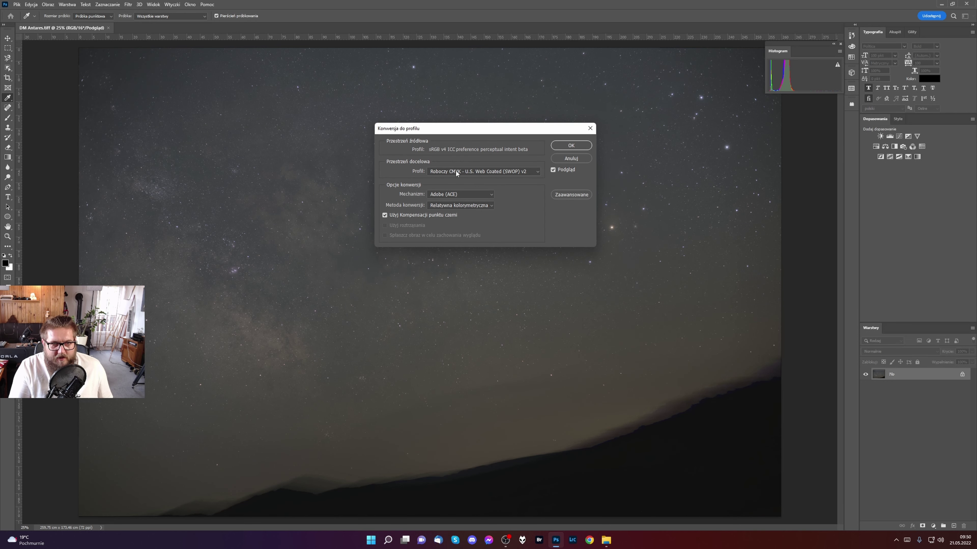
pyautogui.click(467, 194)
pyautogui.click(460, 195)
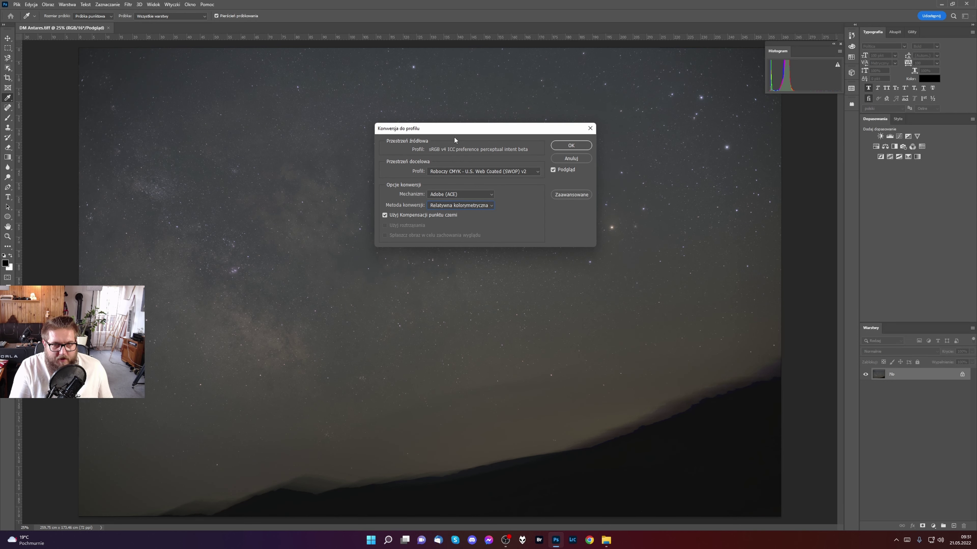
pyautogui.press('Escape')
pyautogui.press('h')
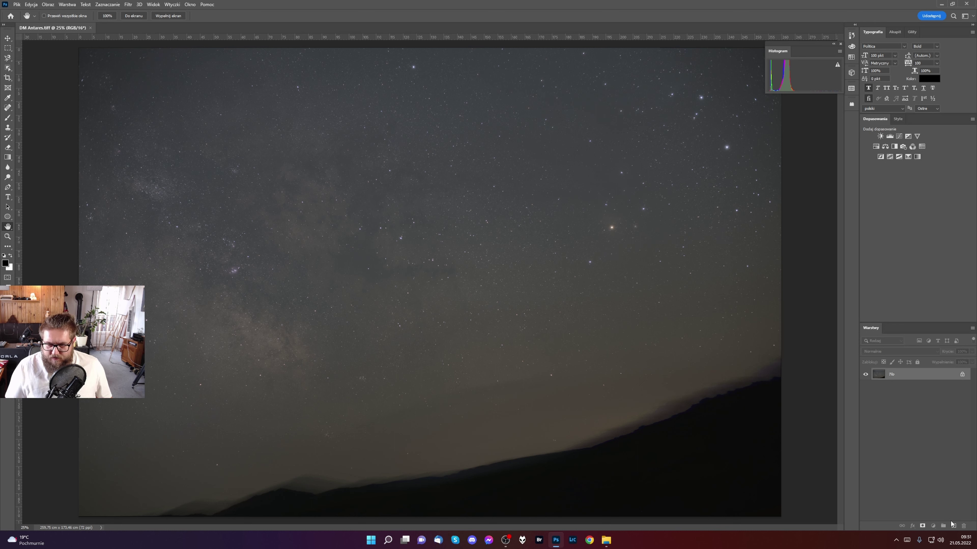
# Duplicate the background layer and brighten the copy with Levels, setting the midtone input to 1.51.
pyautogui.hotkey('ctrl', 'j')
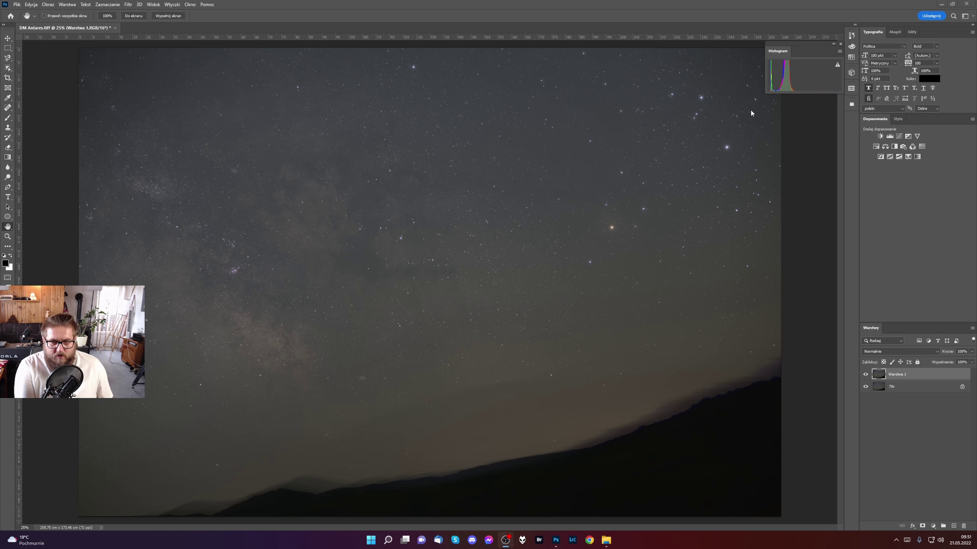
pyautogui.click(897, 370)
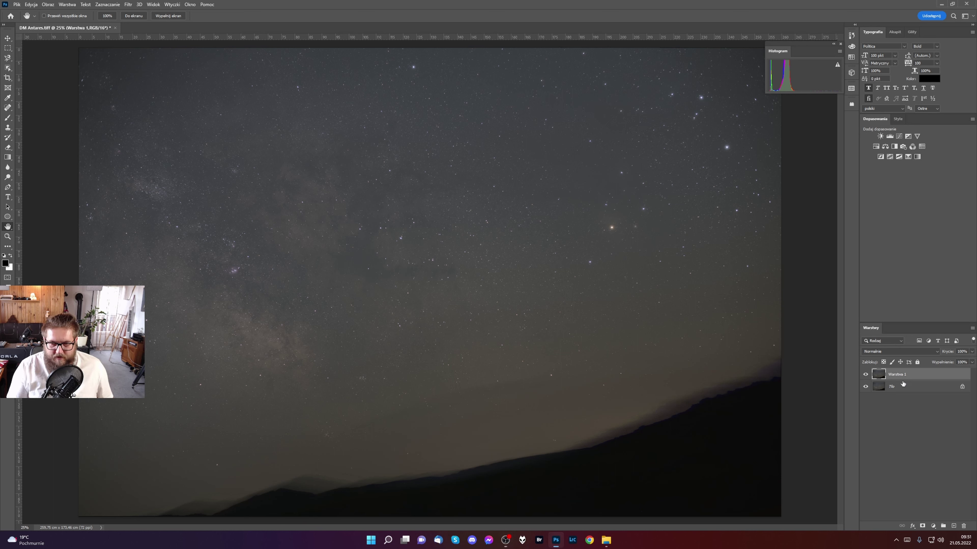
pyautogui.hotkey('ctrl', 'l')
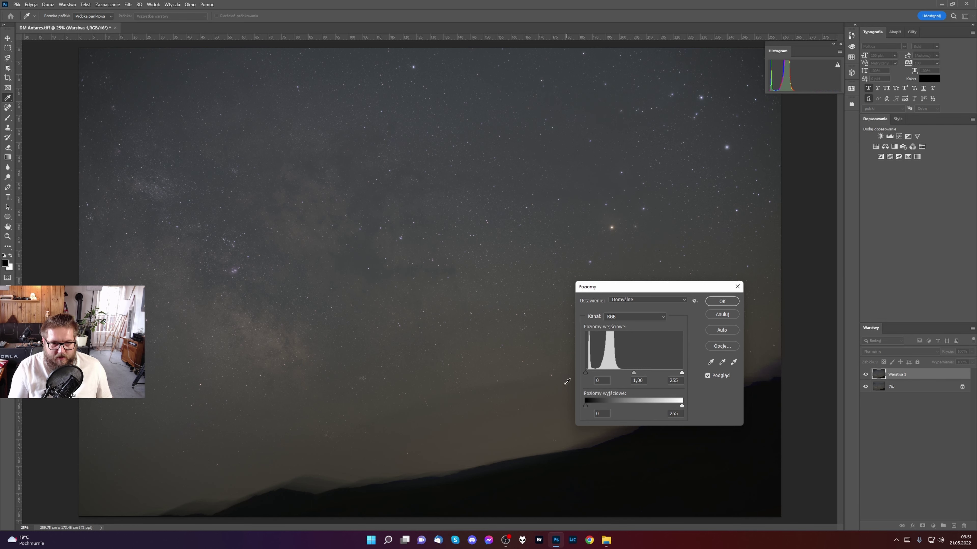
pyautogui.moveTo(634, 370); pyautogui.dragTo(620, 372)
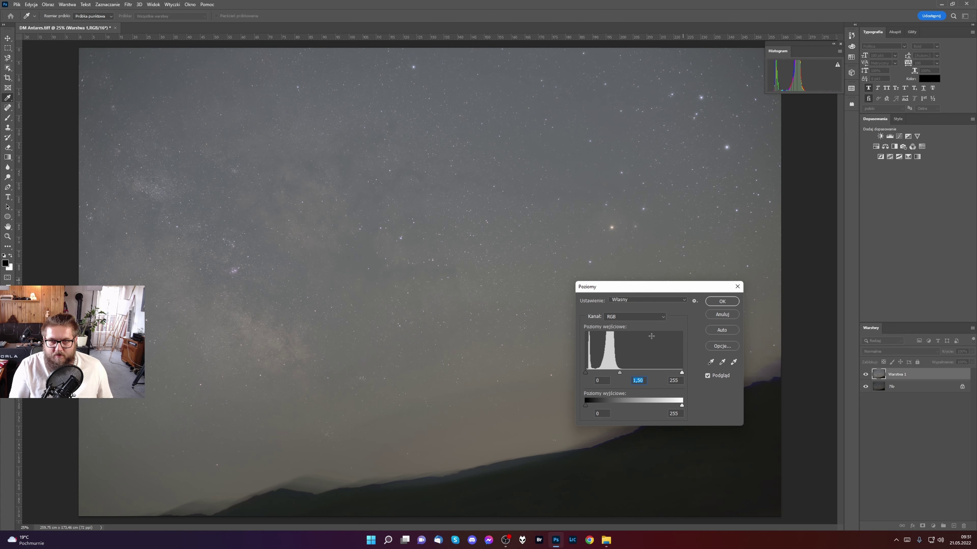
pyautogui.moveTo(620, 372); pyautogui.dragTo(620, 370)
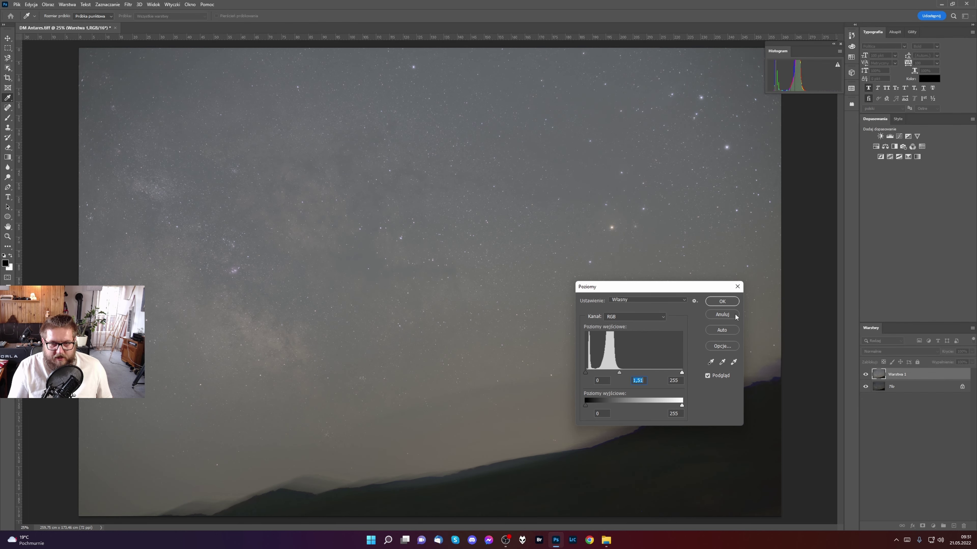
pyautogui.click(722, 301)
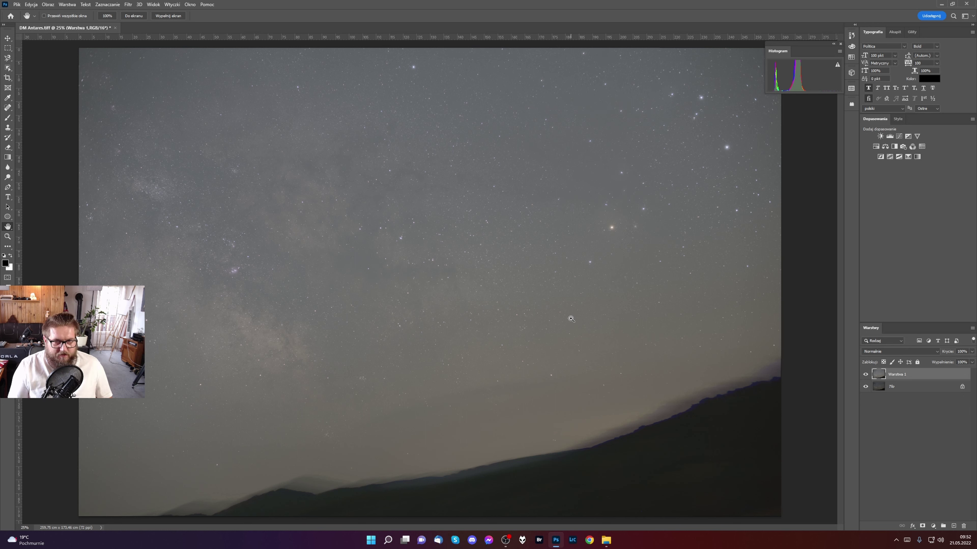
# Save the layered image as the TIFF file "DM Antares gwiazdy" with no image compression and RLE layer compression.
pyautogui.hotkey('ctrl', 'shift', 's')
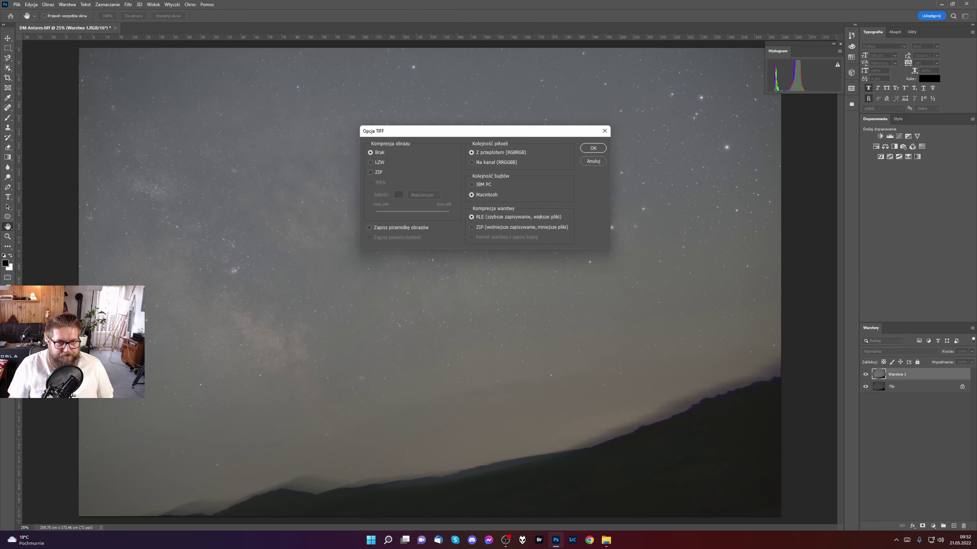
pyautogui.press('Return')
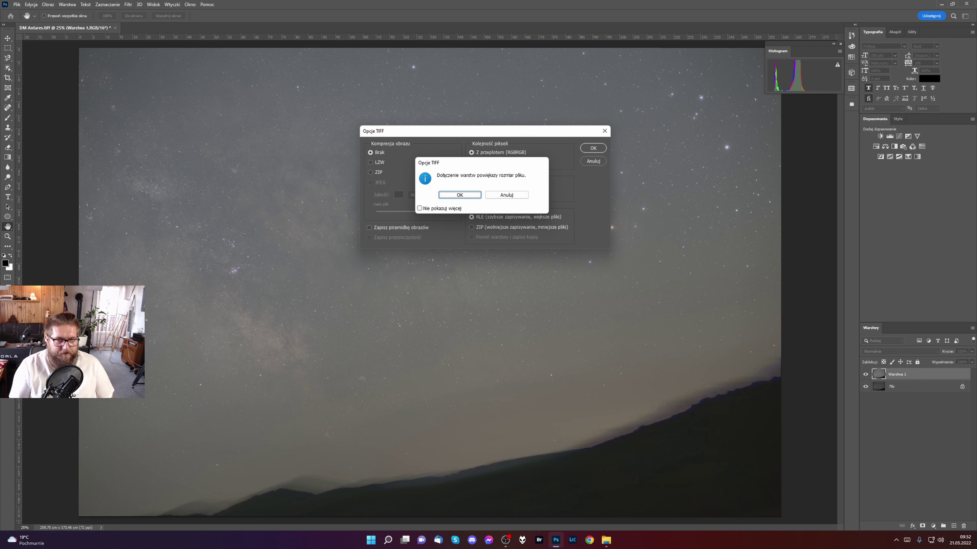
pyautogui.press('Return')
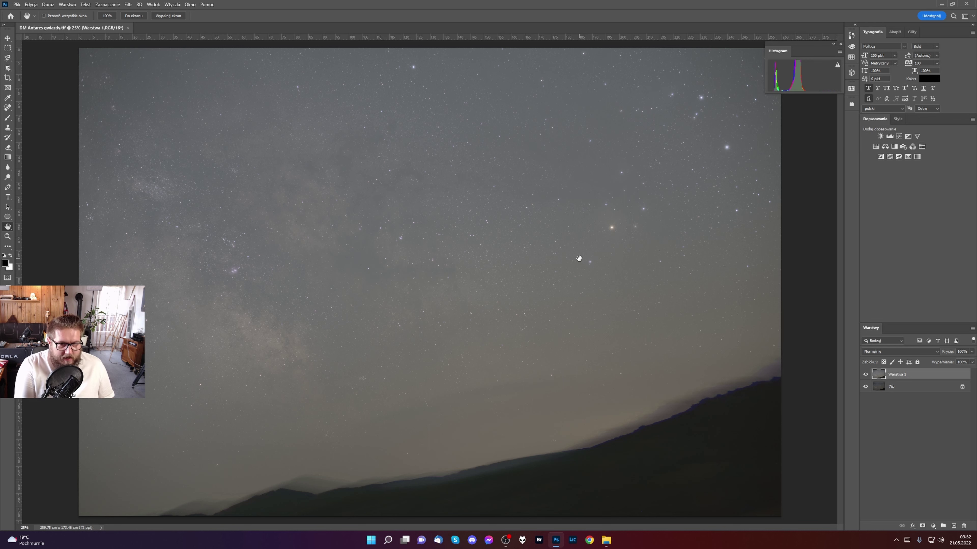
# Apply Levels to the duplicate layer with black input 11 and midtone 1.09, and compare it with the original background.
pyautogui.hotkey('ctrl', 'l')
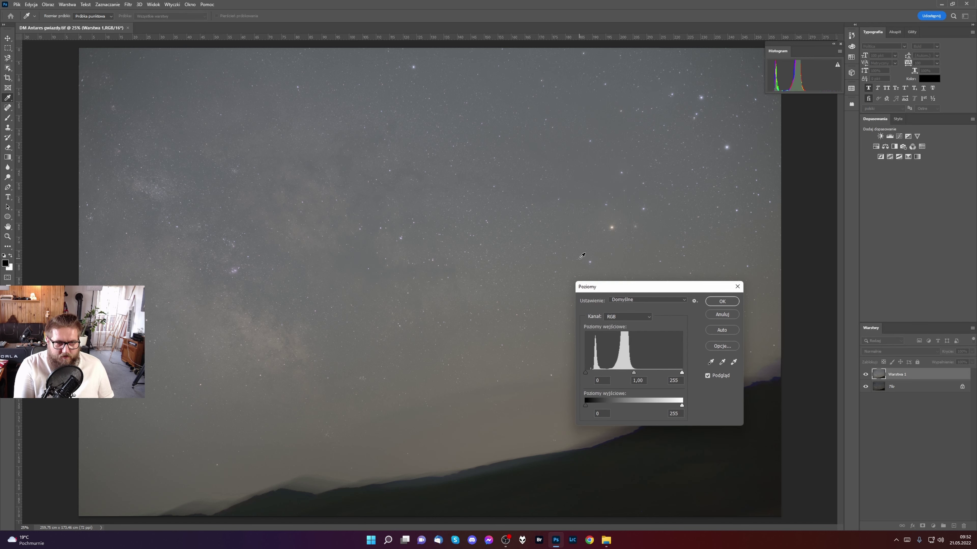
pyautogui.moveTo(586, 371); pyautogui.dragTo(590, 372)
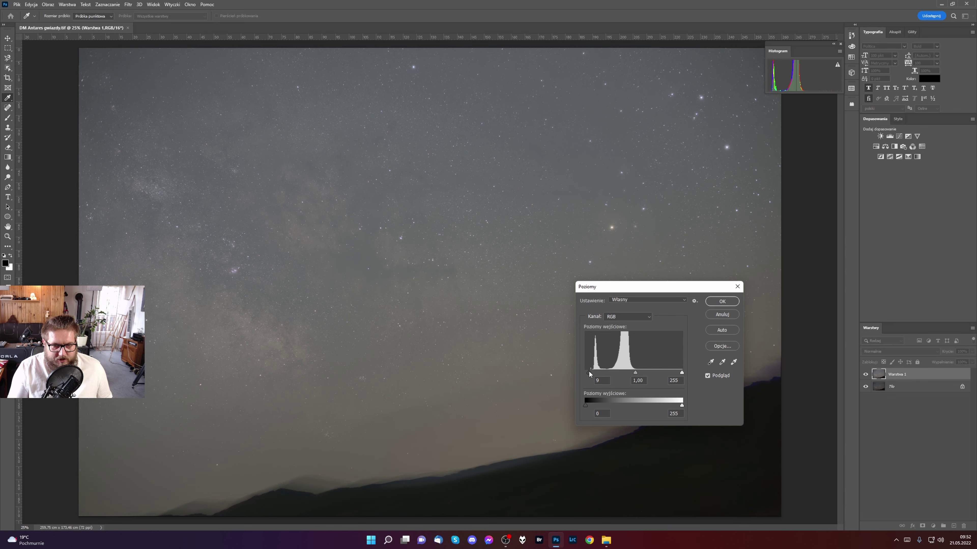
pyautogui.moveTo(590, 373); pyautogui.dragTo(633, 373)
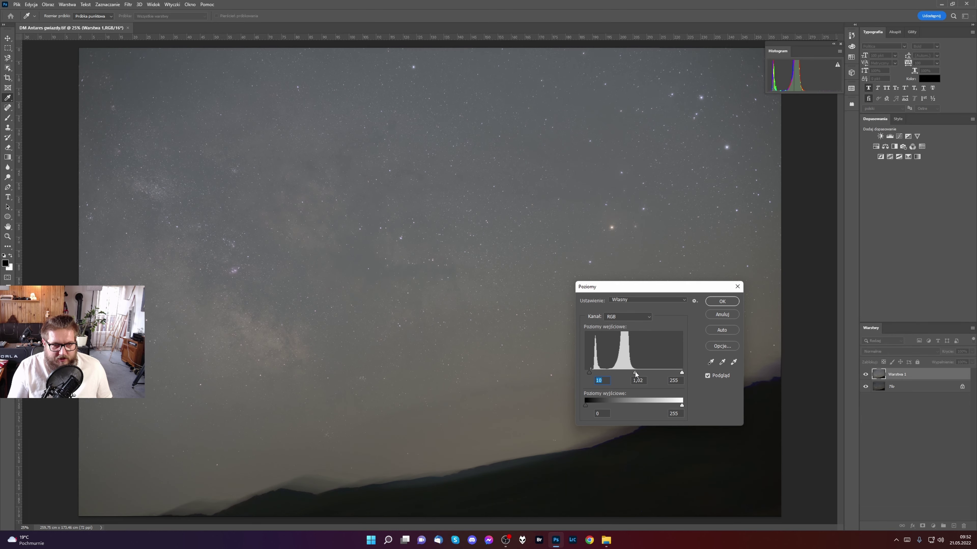
pyautogui.click(633, 373)
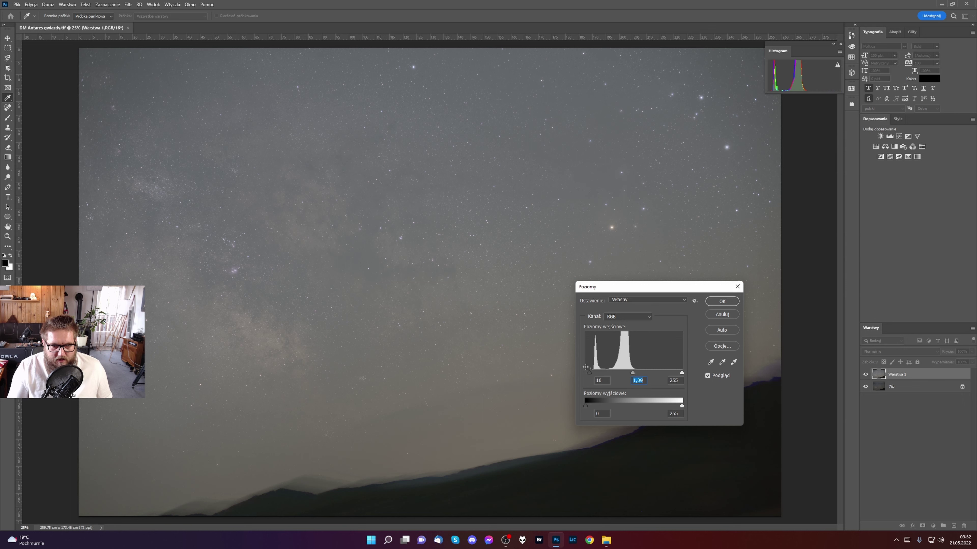
pyautogui.moveTo(590, 373); pyautogui.dragTo(591, 374)
pyautogui.click(591, 374)
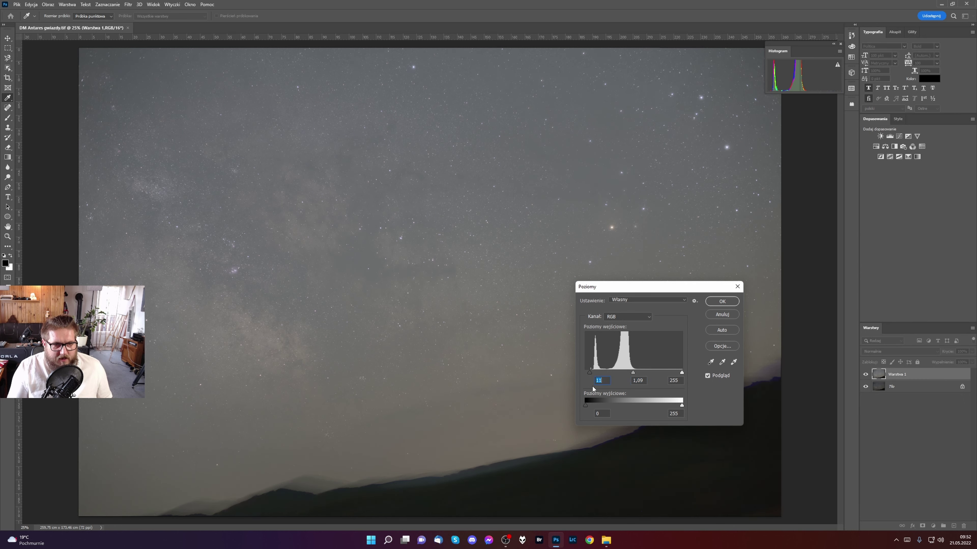
pyautogui.click(721, 302)
pyautogui.press('h')
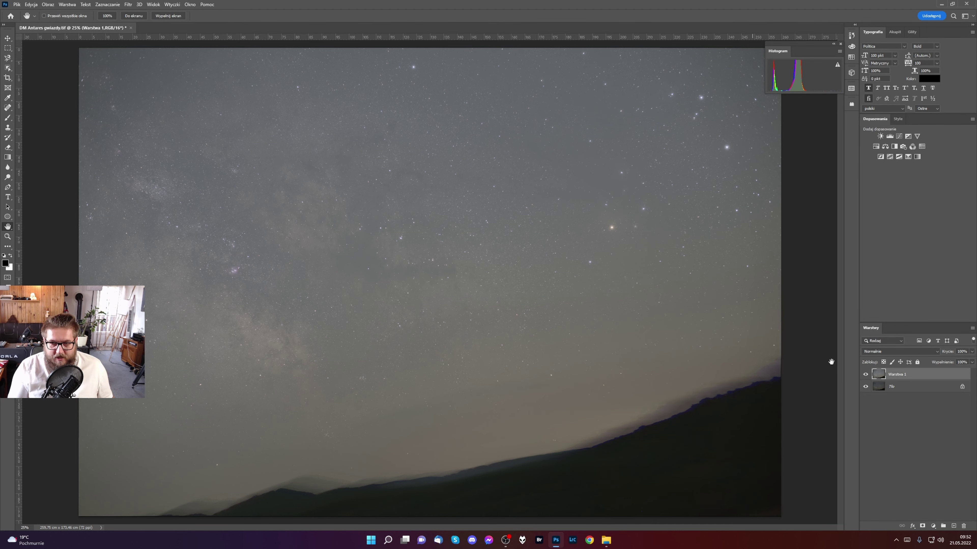
pyautogui.click(865, 375)
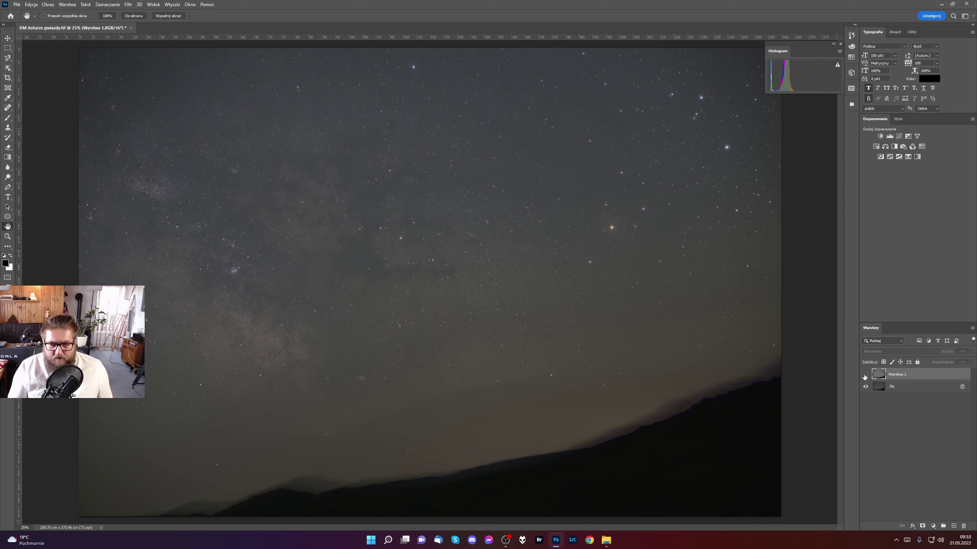
pyautogui.click(866, 375)
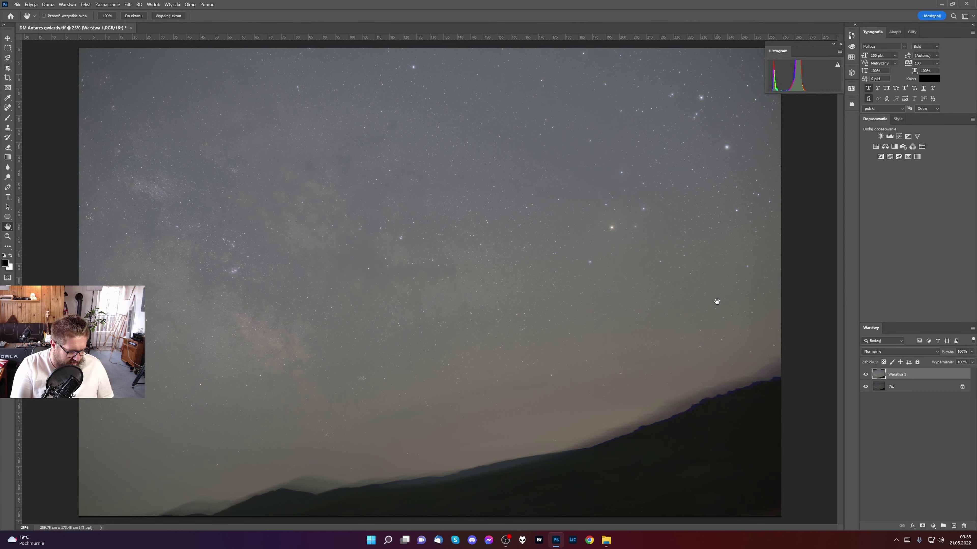
# Increase the duplicate layer's saturation to +40 with Hue/Saturation.
pyautogui.hotkey('ctrl', 'u')
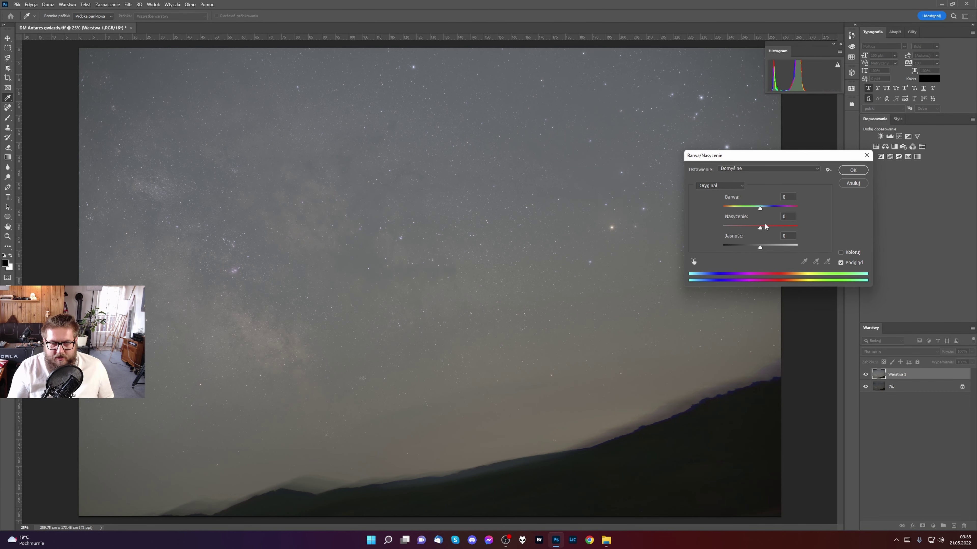
pyautogui.moveTo(760, 228); pyautogui.dragTo(763, 229)
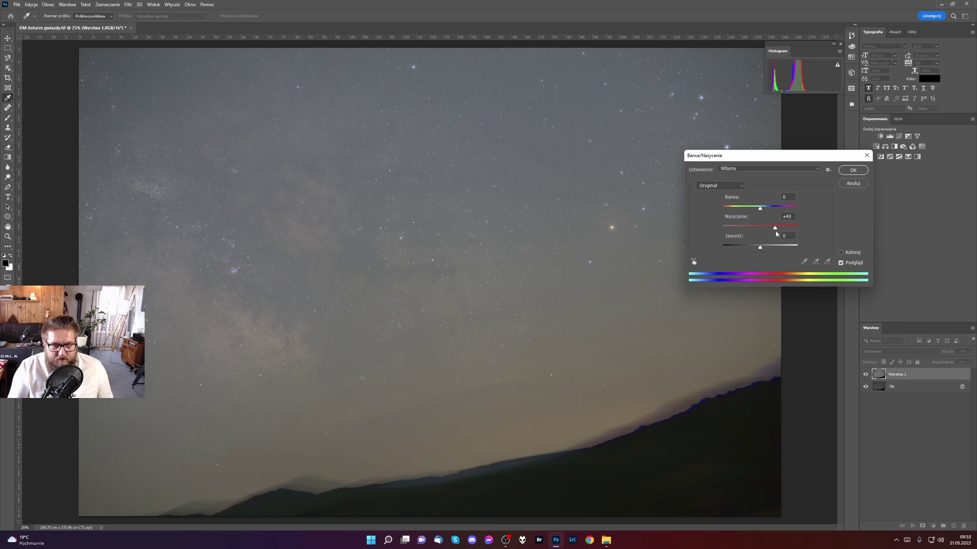
pyautogui.click(852, 171)
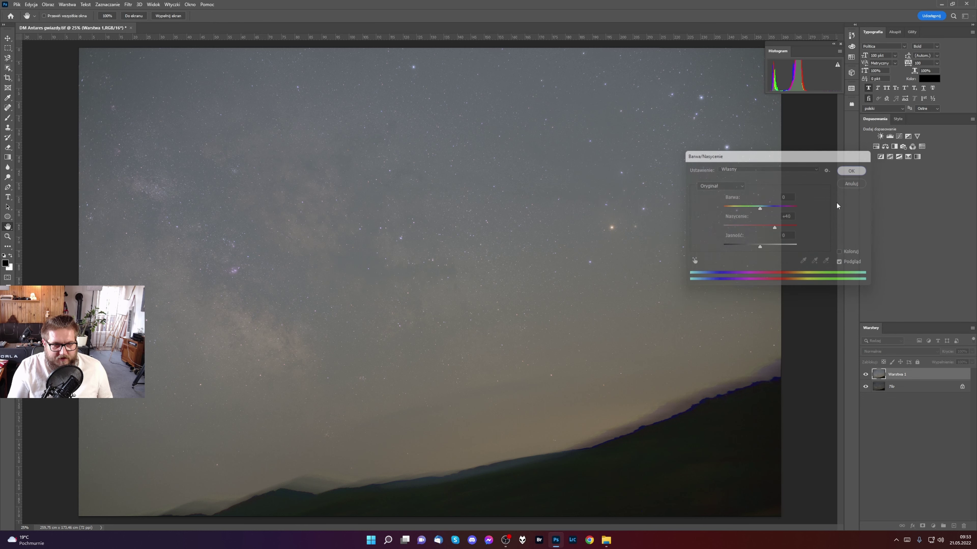
pyautogui.press('h')
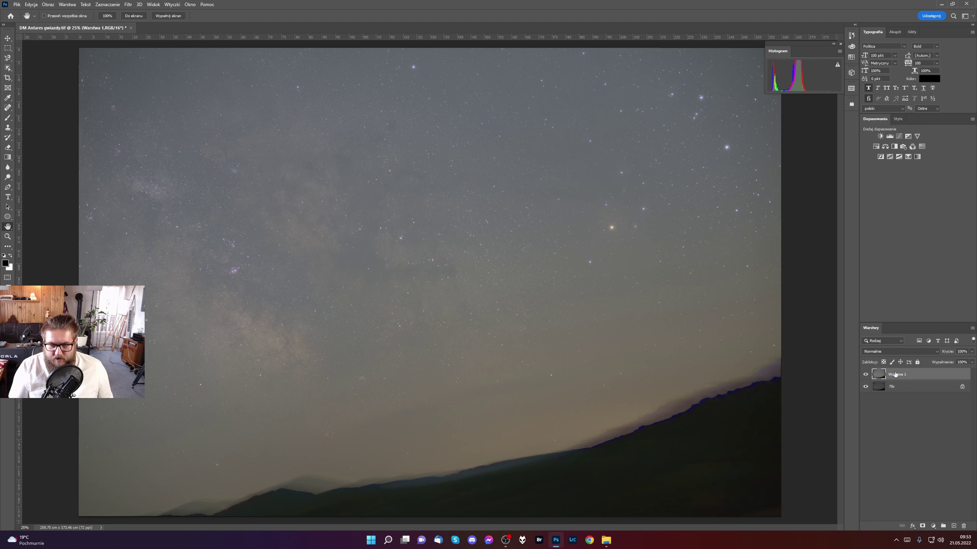
# Merge the adjusted layer down into the background and save the file.
pyautogui.hotkey('ctrl', 'e')
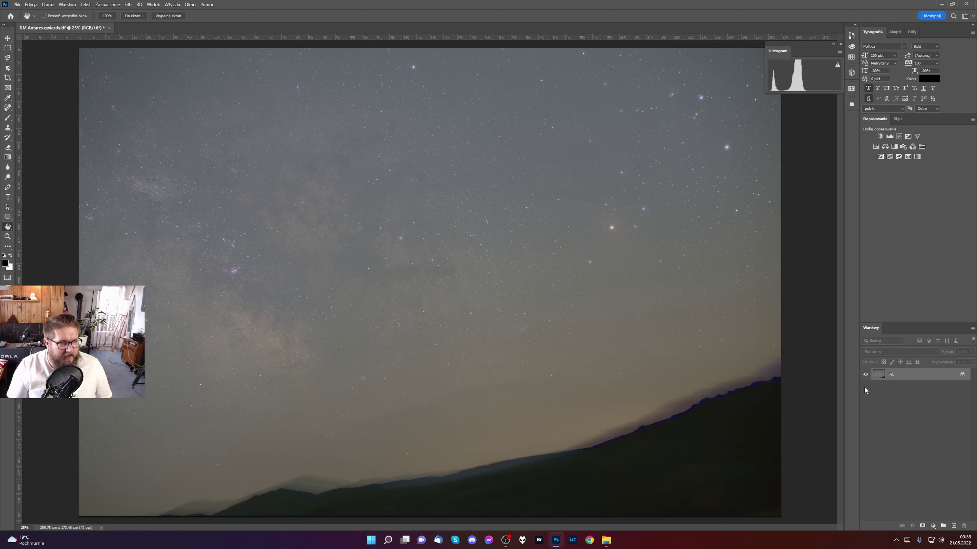
pyautogui.hotkey('ctrl', 's')
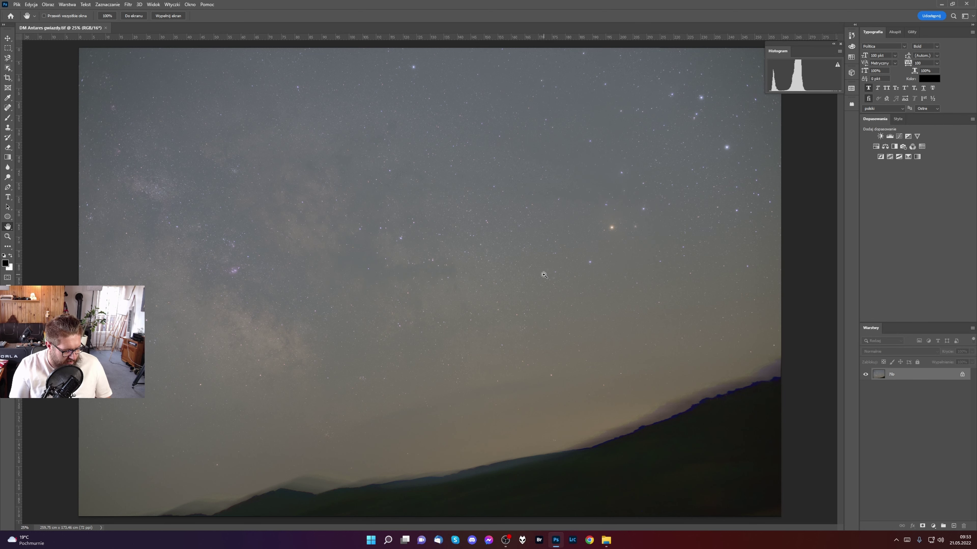
# Save the merged image under the new name "DM Antares bez gwiazd" as an uncompressed TIFF in the StarNet_Win folder.
pyautogui.hotkey('ctrl', 'shift', 's')
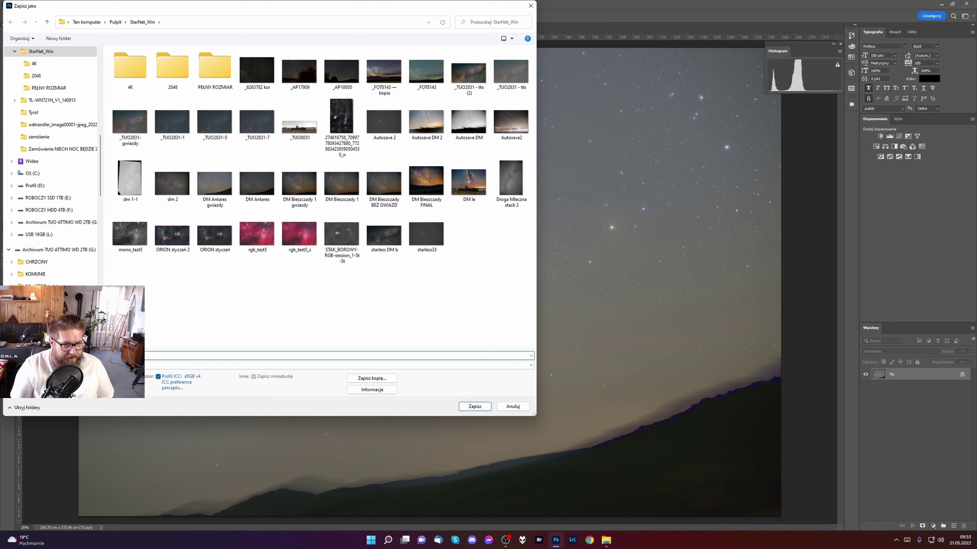
pyautogui.click(475, 407)
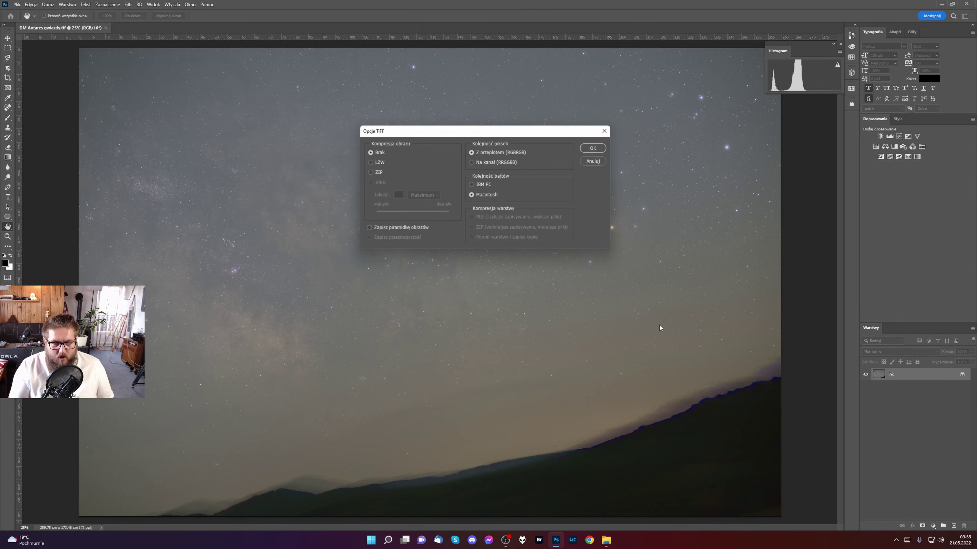
pyautogui.click(592, 149)
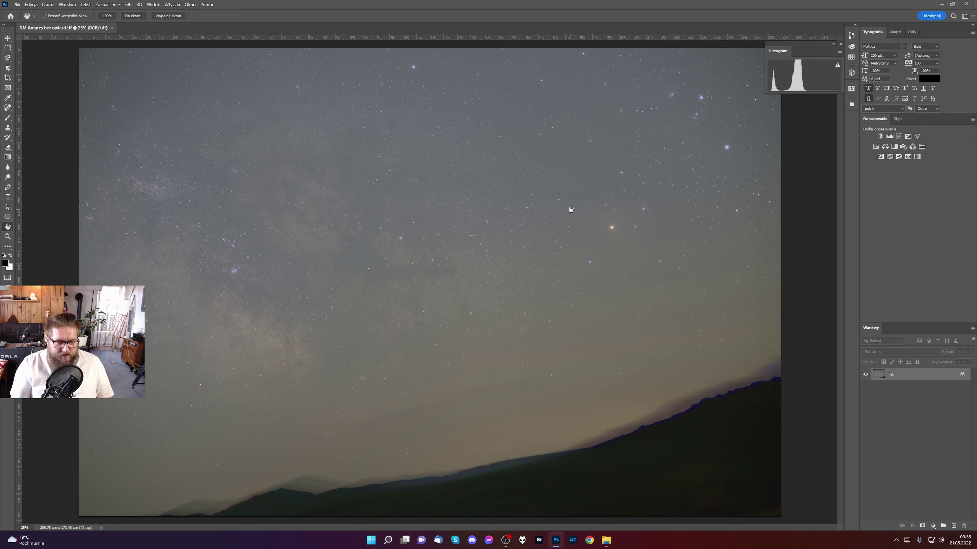
# Apply Levels to the background with black input 2 and midtone 1.17.
pyautogui.hotkey('ctrl', 'l')
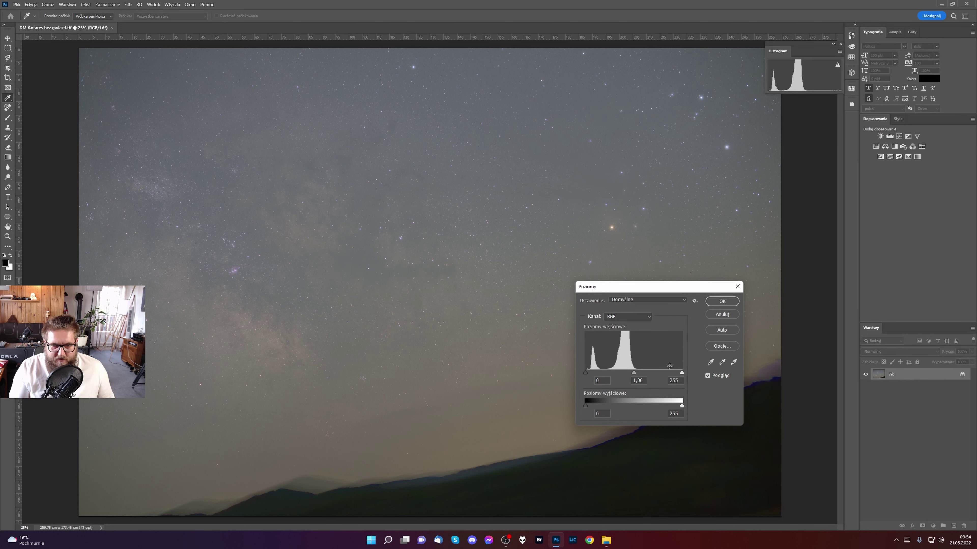
pyautogui.moveTo(585, 373); pyautogui.dragTo(632, 374)
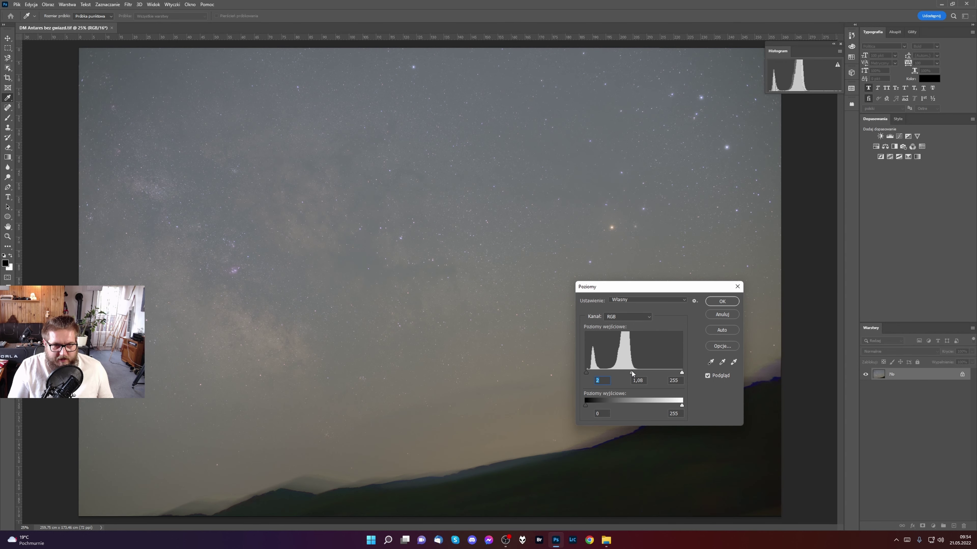
pyautogui.click(632, 373)
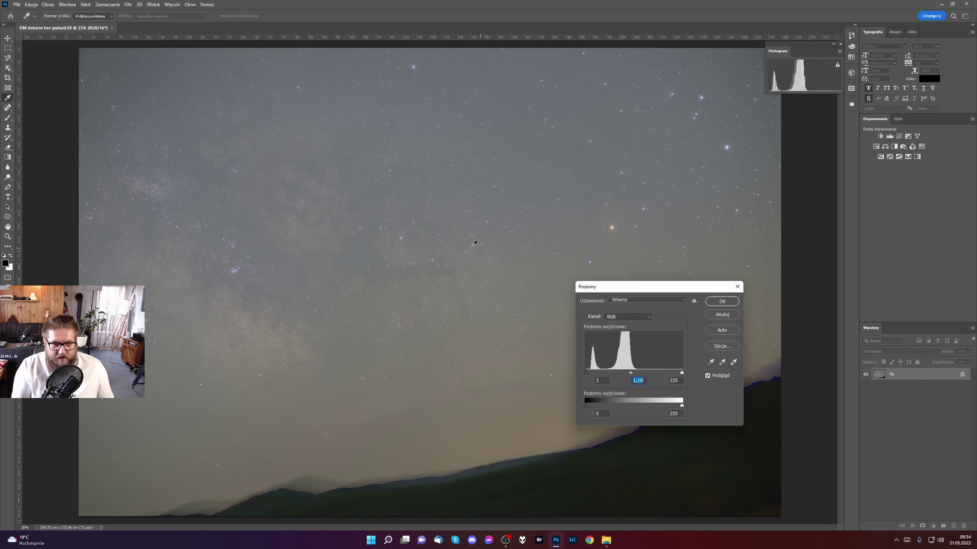
pyautogui.moveTo(634, 374); pyautogui.dragTo(631, 374)
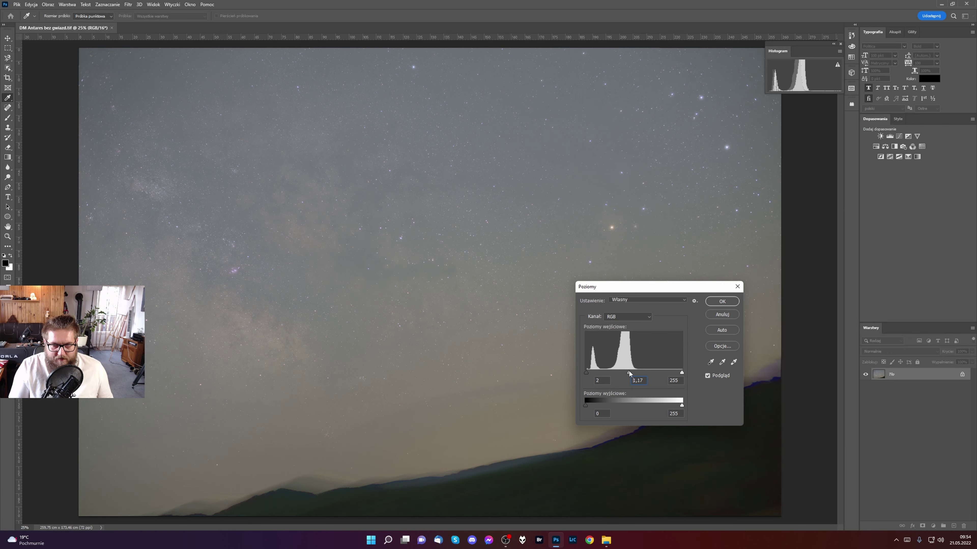
pyautogui.click(736, 292)
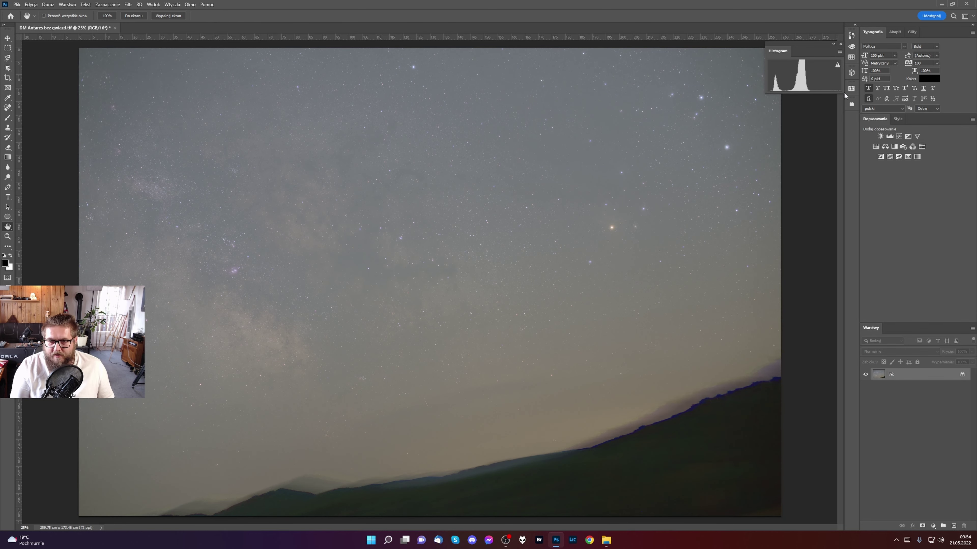
# Add a Curves adjustment layer with a contrast S-curve, lifting the midtones and lowering the shadow point to about input 61, output 25.
pyautogui.click(898, 136)
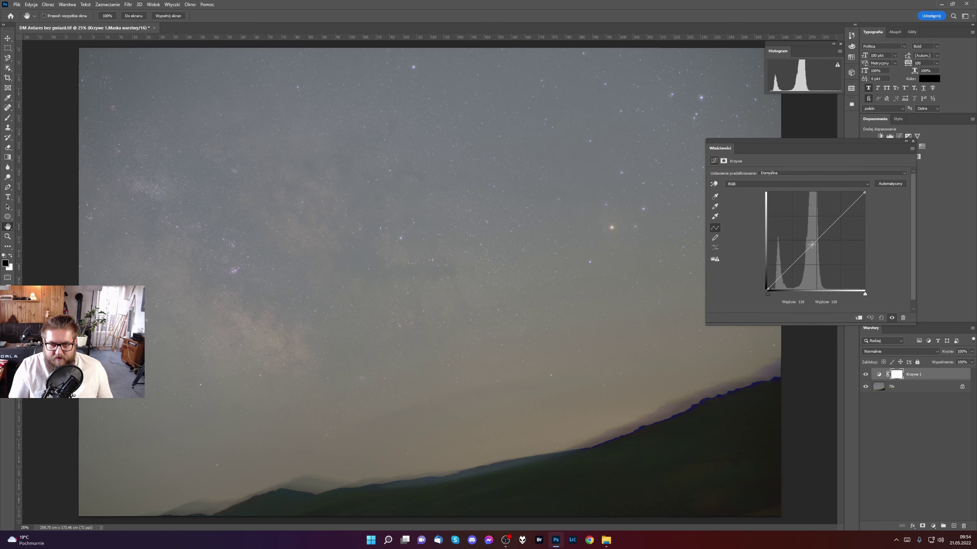
pyautogui.moveTo(813, 244); pyautogui.dragTo(816, 232)
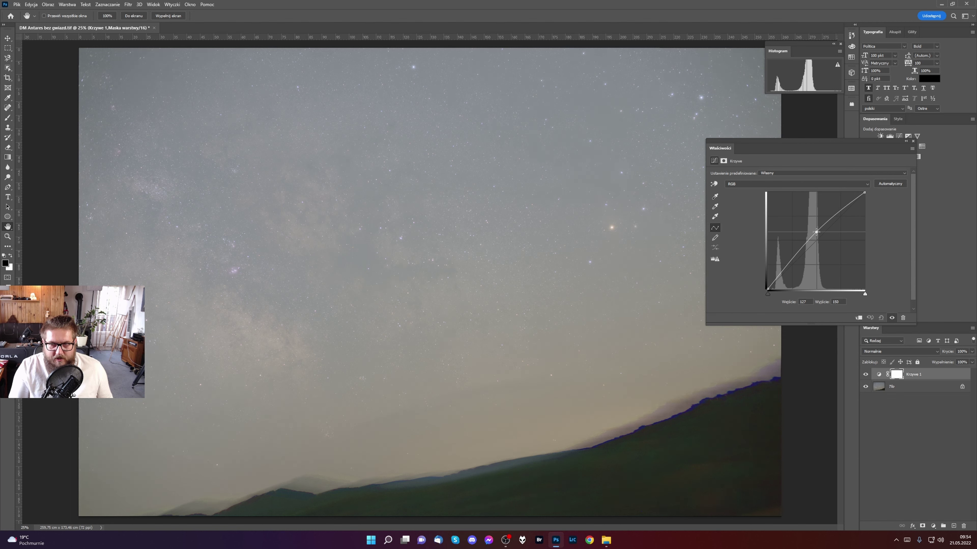
pyautogui.moveTo(780, 273); pyautogui.dragTo(787, 280)
pyautogui.moveTo(816, 232); pyautogui.dragTo(817, 235)
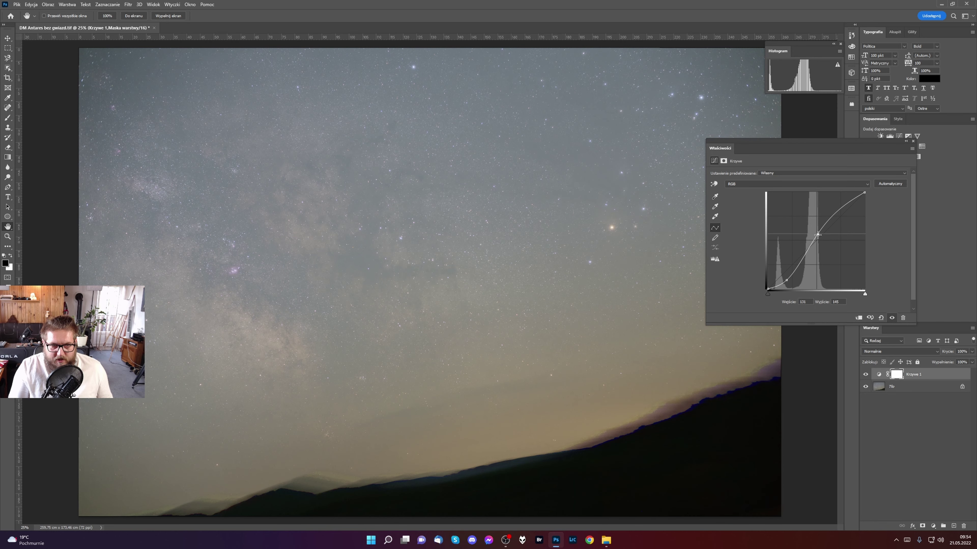
pyautogui.moveTo(787, 280); pyautogui.dragTo(791, 281)
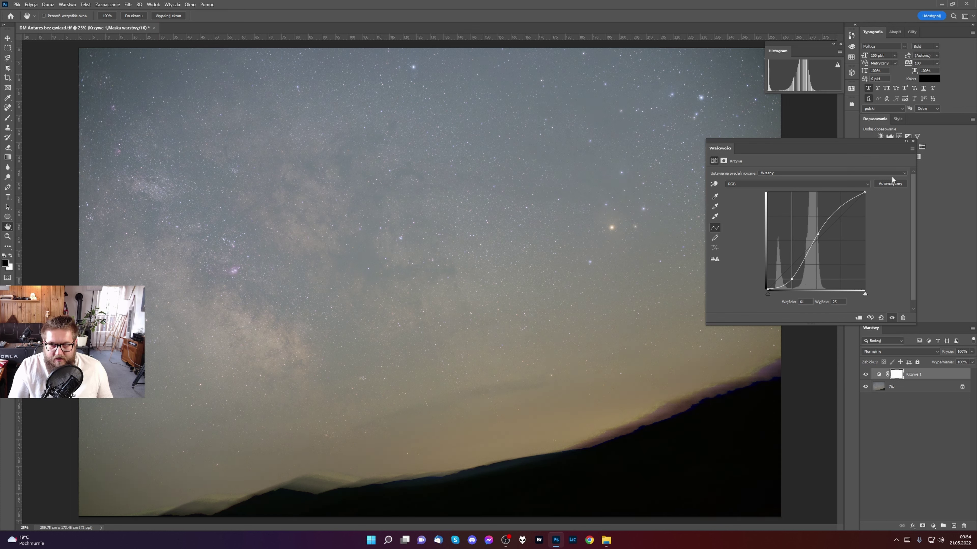
pyautogui.click(912, 142)
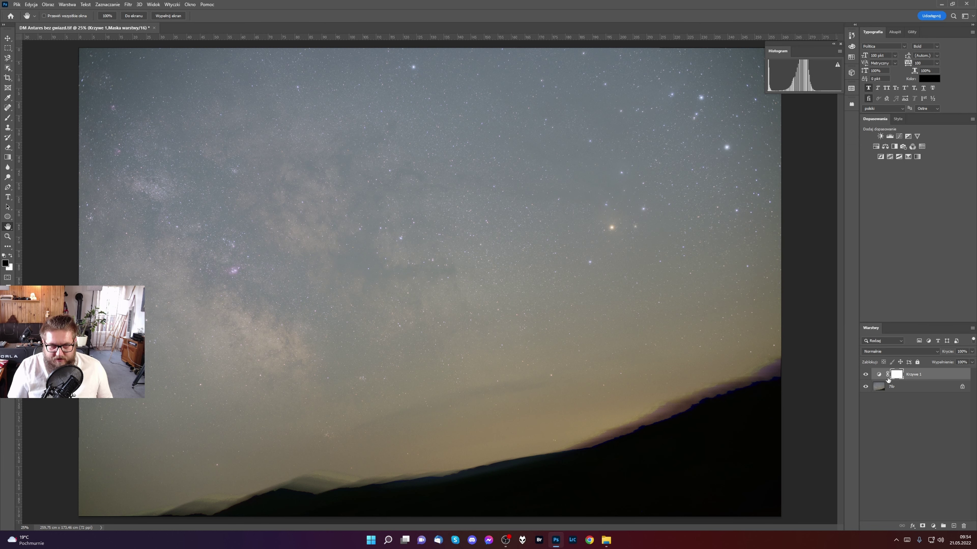
# Merge the Curves layer into the background, then save and close the file.
pyautogui.click(885, 394)
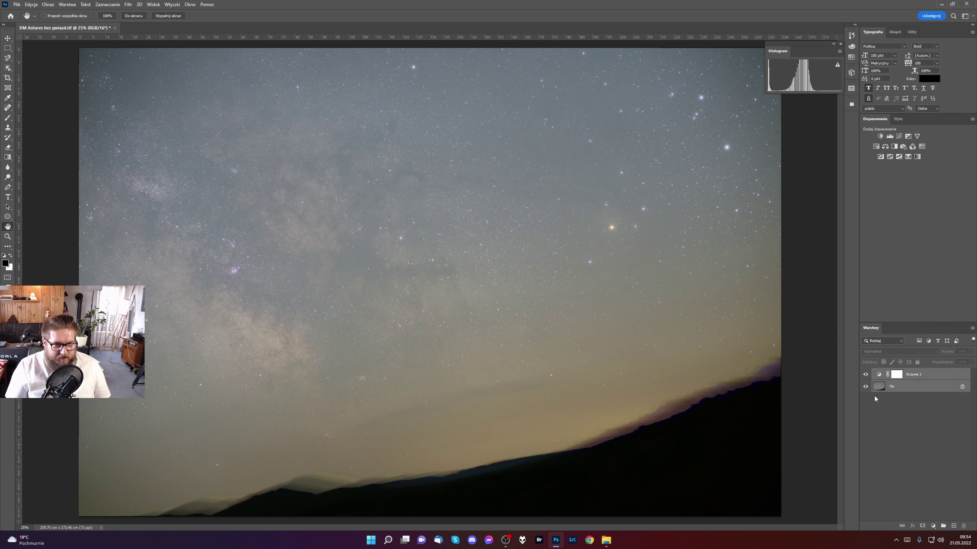
pyautogui.hotkey('ctrl', 'z')
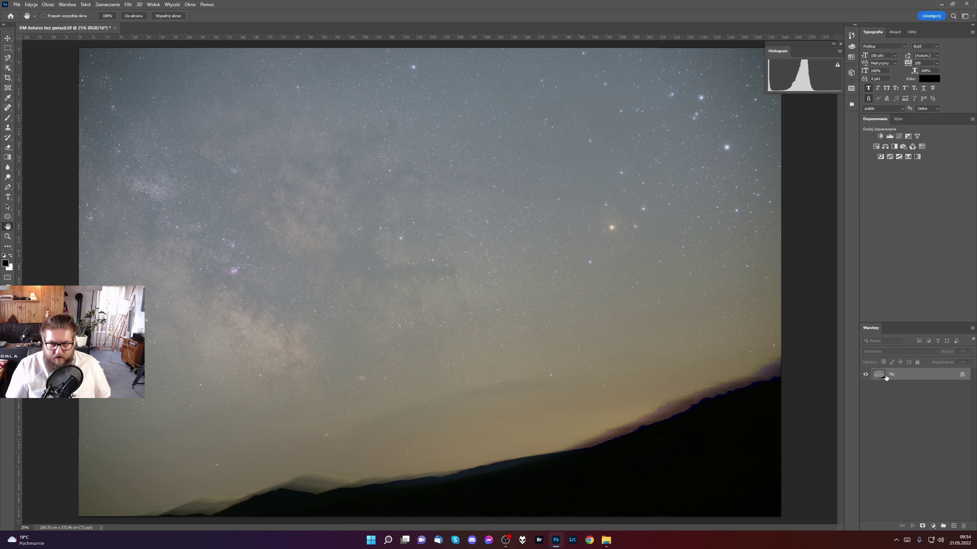
pyautogui.hotkey('ctrl', 's')
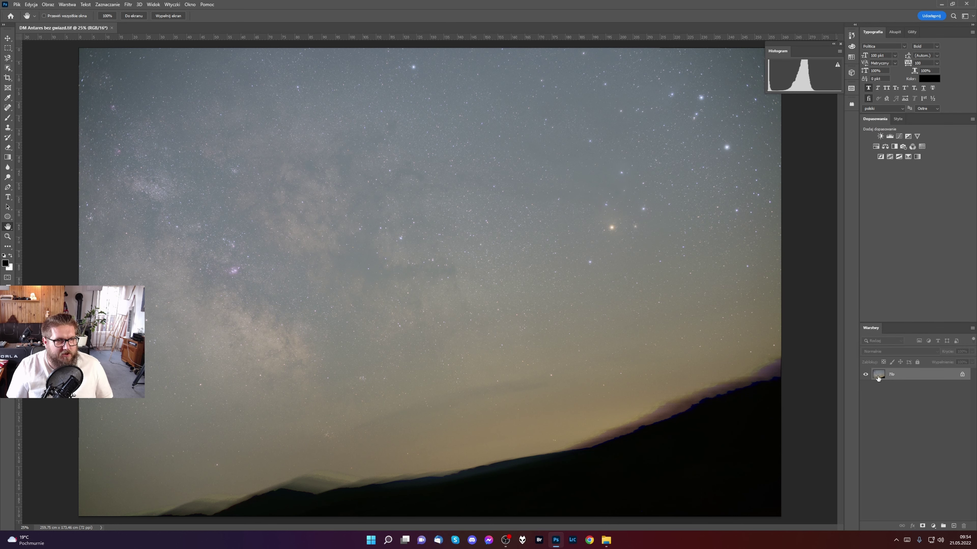
pyautogui.click(111, 28)
# Switch to the StarNet_Win folder and view the saved "DM Antares bez gwiazd" image in IrfanView.
pyautogui.click(941, 6)
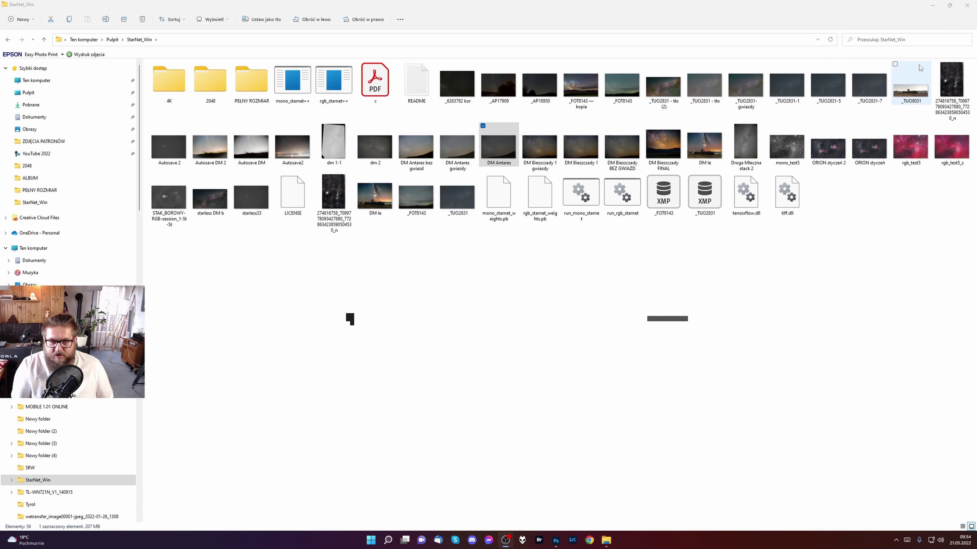
pyautogui.click(660, 341)
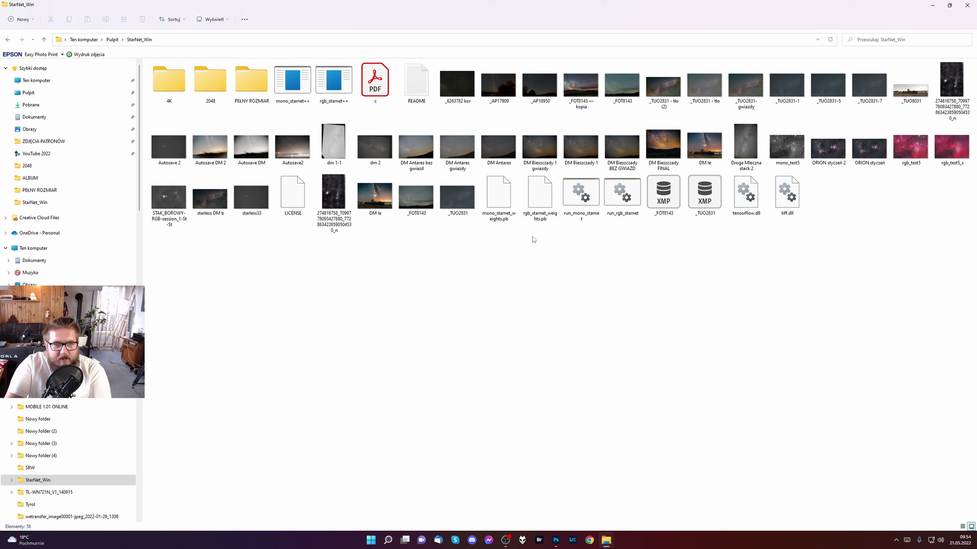
pyautogui.doubleClick(415, 148)
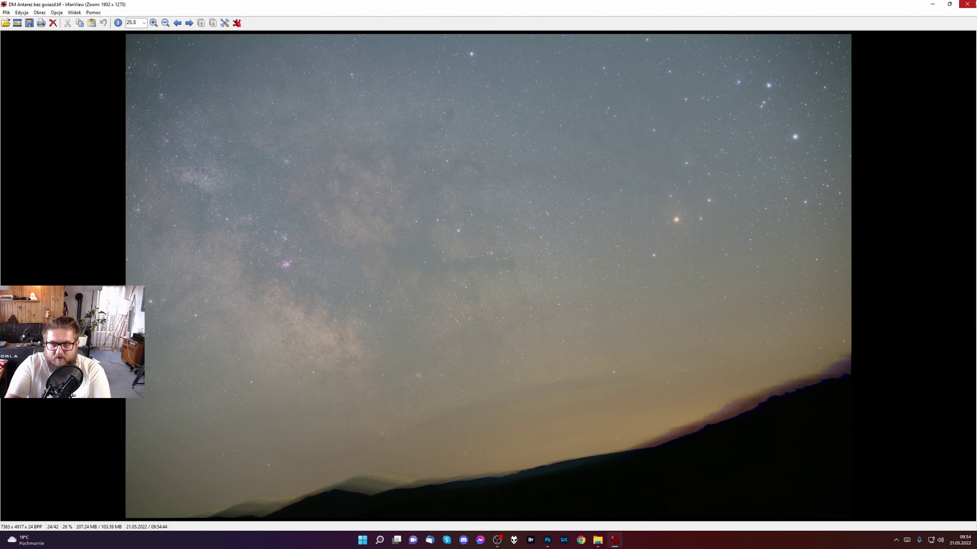
pyautogui.click(966, 4)
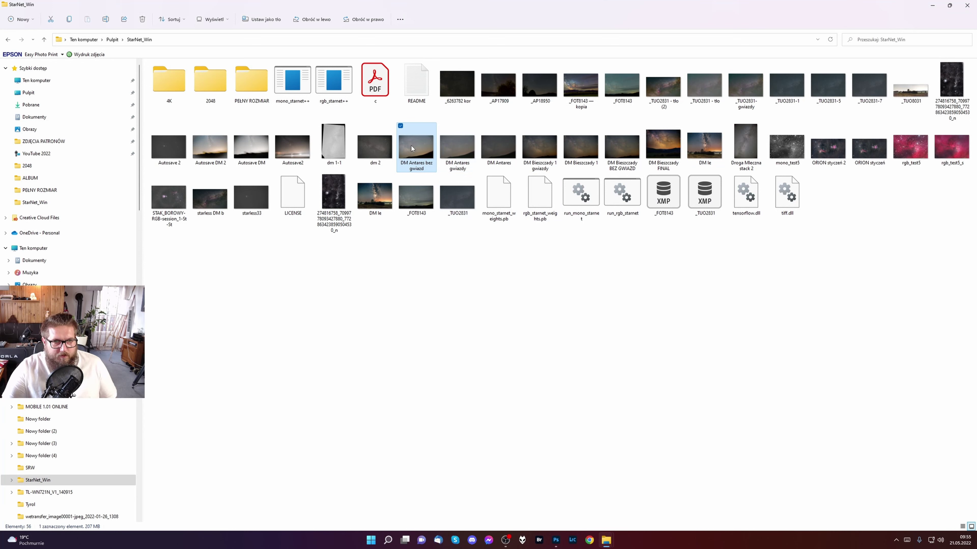
# Run rgb_starnet++ on the "DM Antares bez gwiazd" file to remove its stars.
pyautogui.moveTo(416, 151); pyautogui.dragTo(415, 155)
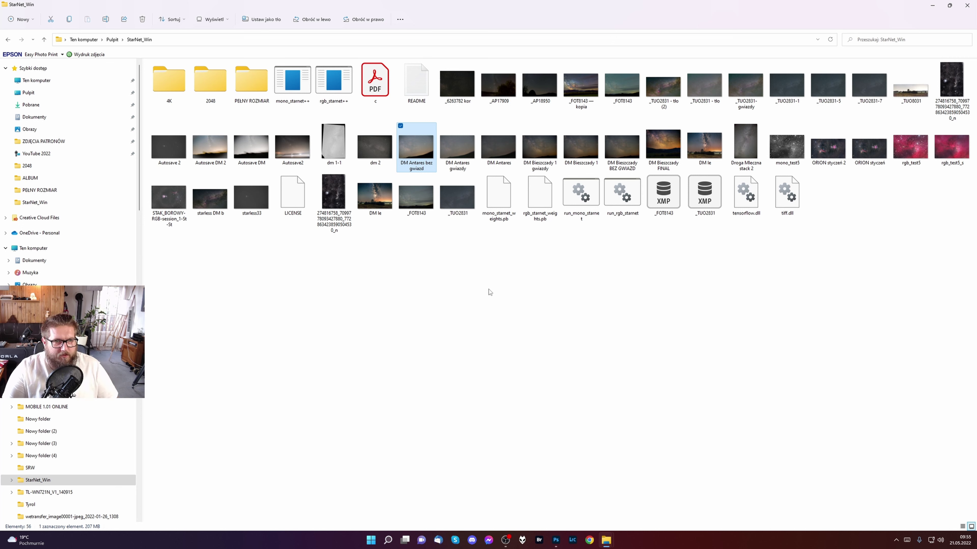
pyautogui.moveTo(418, 148); pyautogui.dragTo(339, 97)
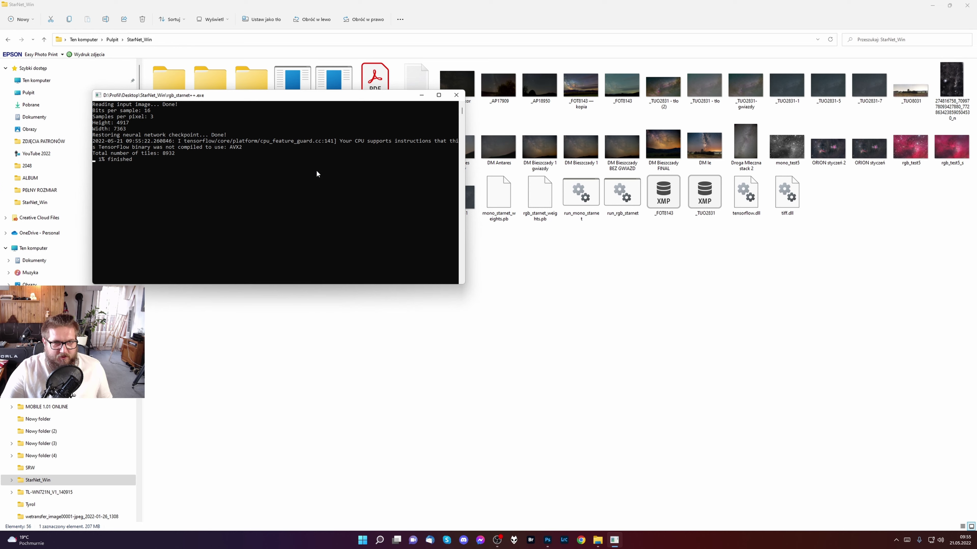
pyautogui.moveTo(309, 99); pyautogui.dragTo(414, 142)
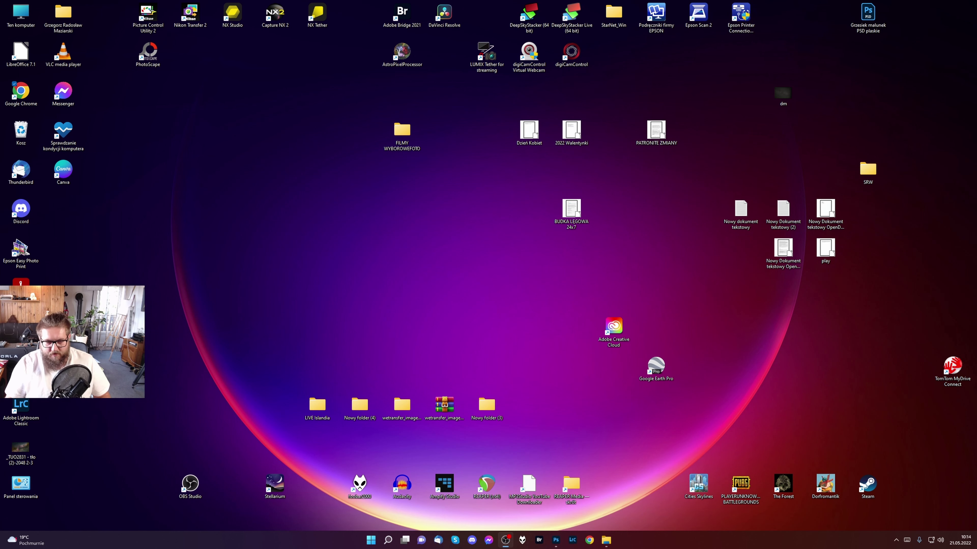
# Return to the StarNet_Win folder and view the generated "starless" image in IrfanView.
pyautogui.moveTo(606, 539)
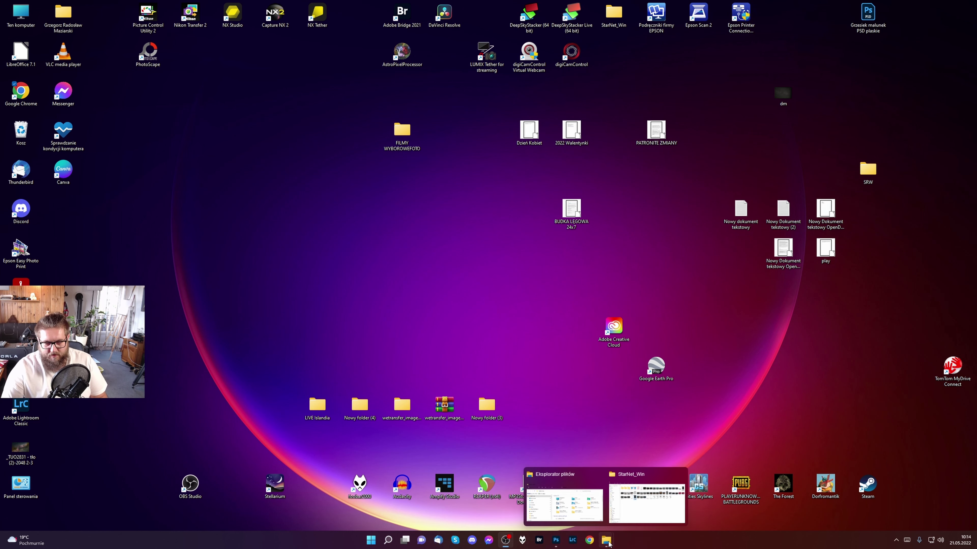
pyautogui.click(658, 487)
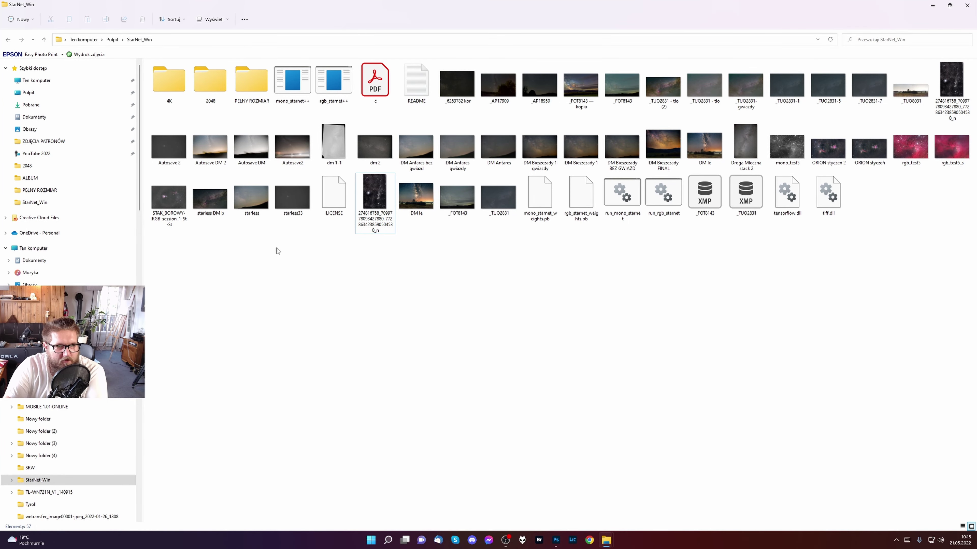
pyautogui.click(250, 195)
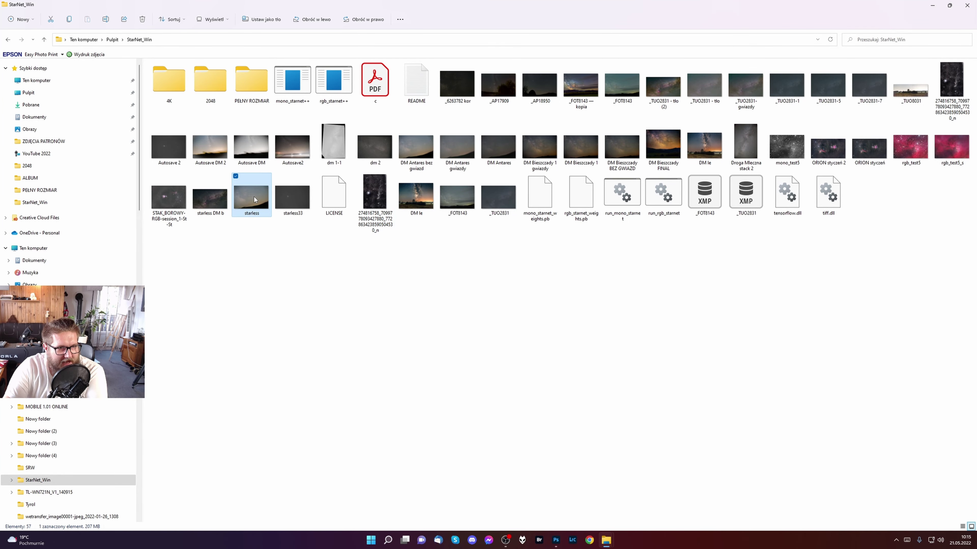
pyautogui.doubleClick(254, 197)
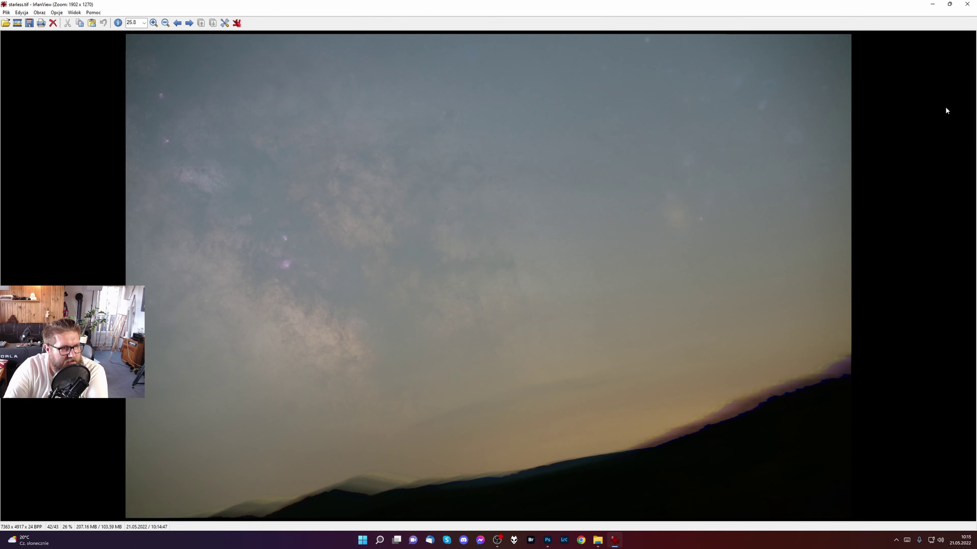
pyautogui.click(967, 4)
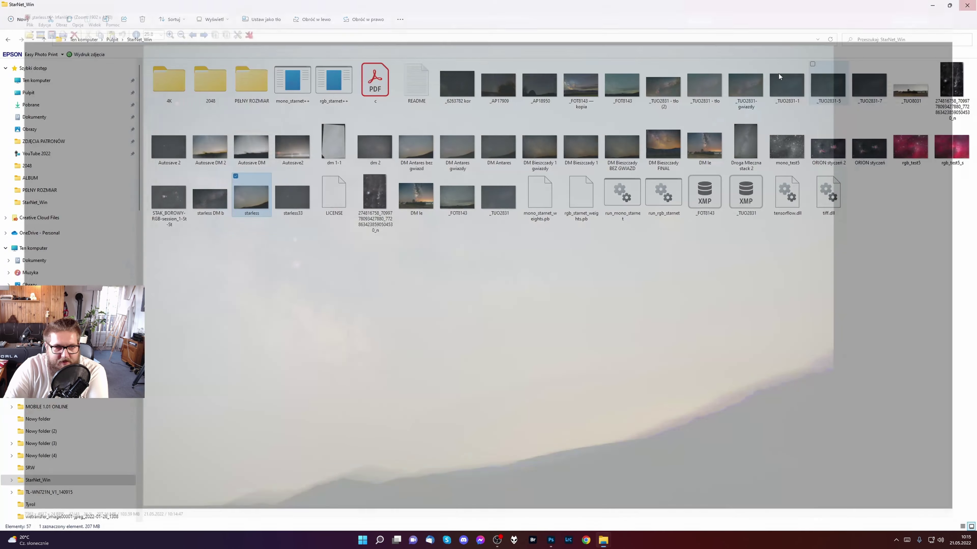
# Open the "starless" file from the StarNet_Win folder in Photoshop.
pyautogui.moveTo(250, 197); pyautogui.dragTo(851, 242)
pyautogui.hotkey('alt', 'Tab')
pyautogui.hotkey('alt', 'Tab')
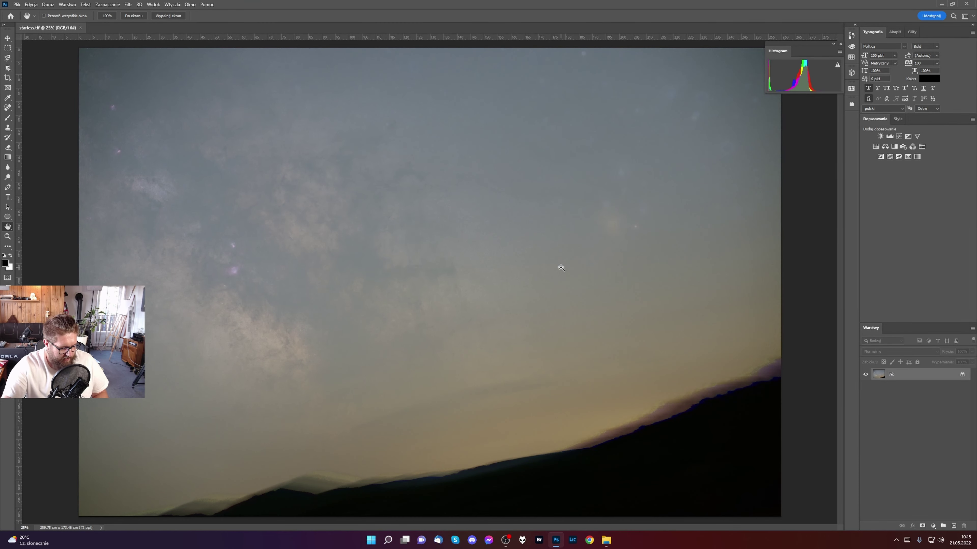
# Save the starless image over "DM Antares bez gwiazd" as an uncompressed TIFF with the sRGB ICC profile embedded.
pyautogui.hotkey('ctrl', 'shift', 's')
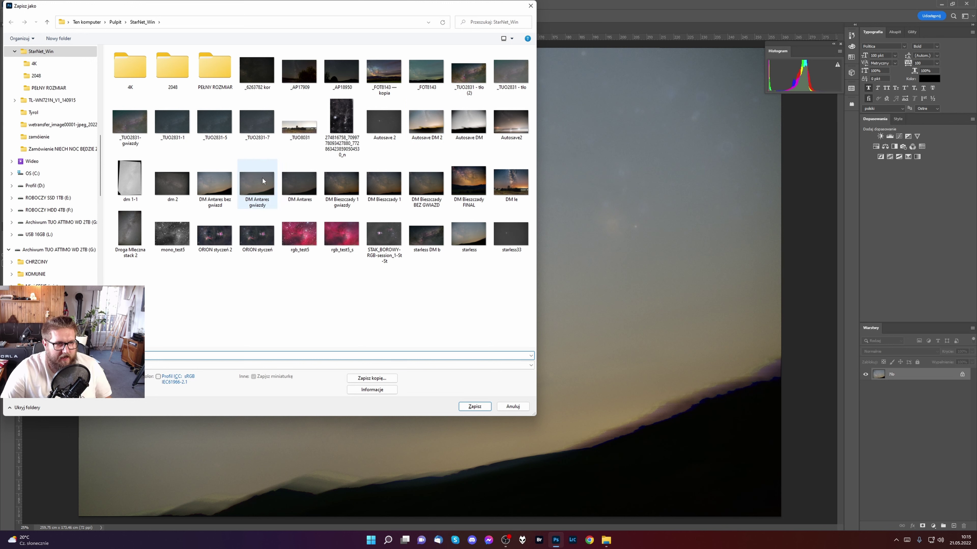
pyautogui.click(218, 183)
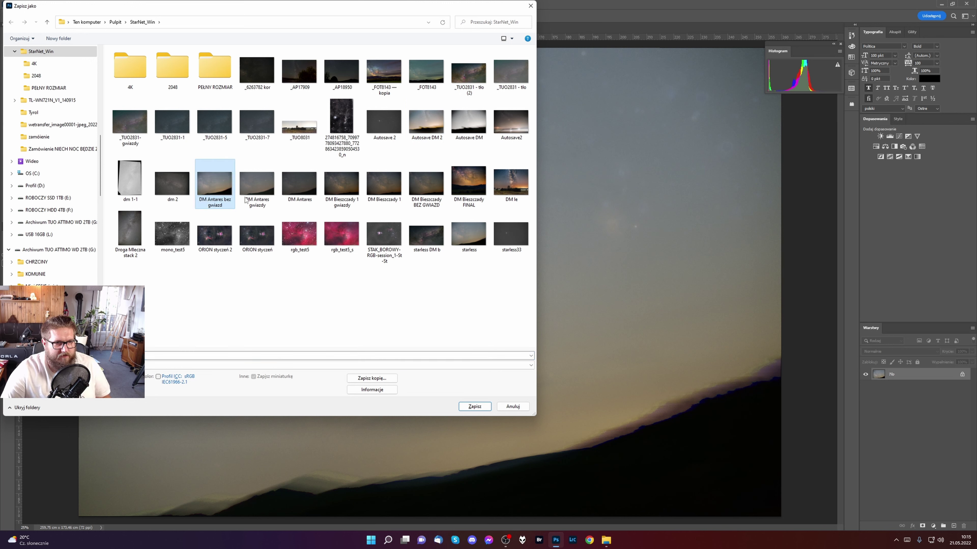
pyautogui.click(158, 377)
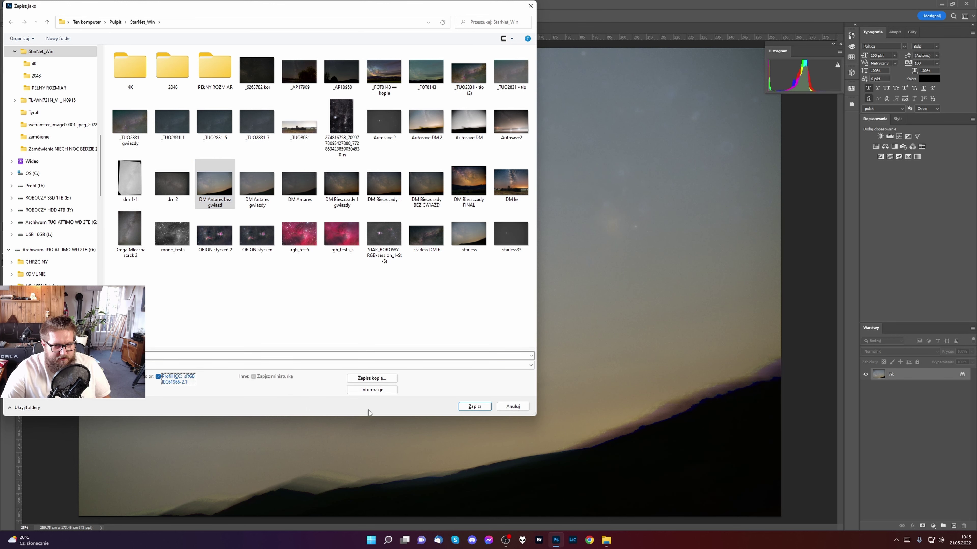
pyautogui.click(475, 408)
pyautogui.click(512, 271)
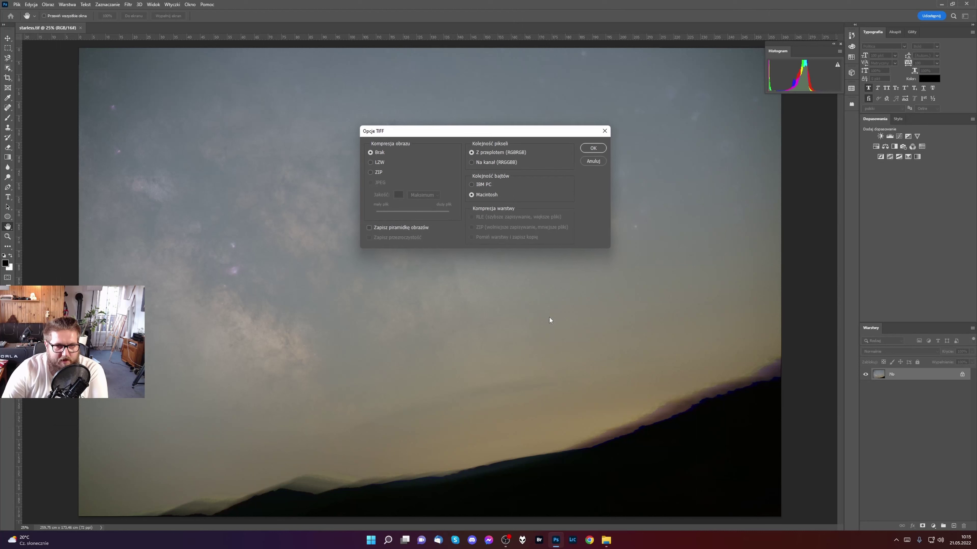
pyautogui.click(593, 148)
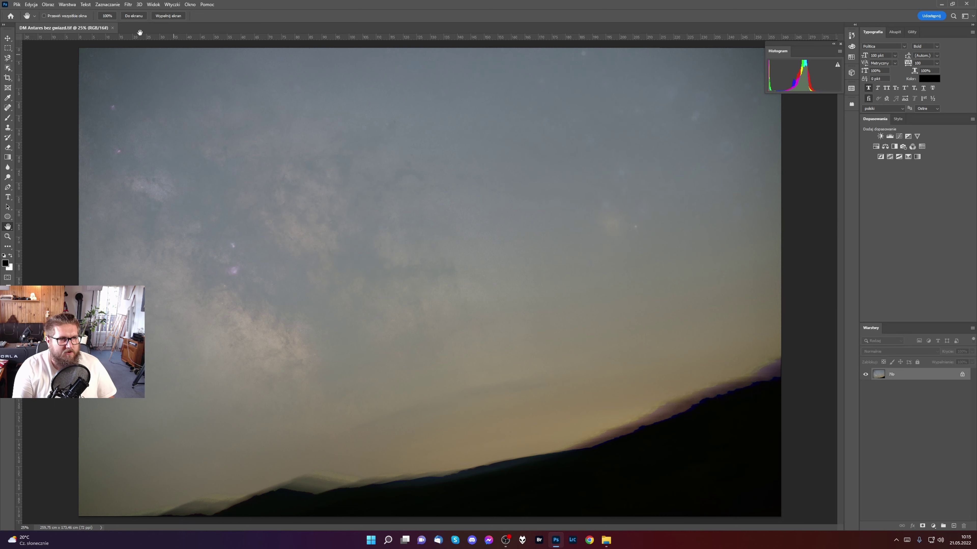
# Inspect the Milky Way core and nebulae in the starless image at 100% zoom.
pyautogui.click(108, 15)
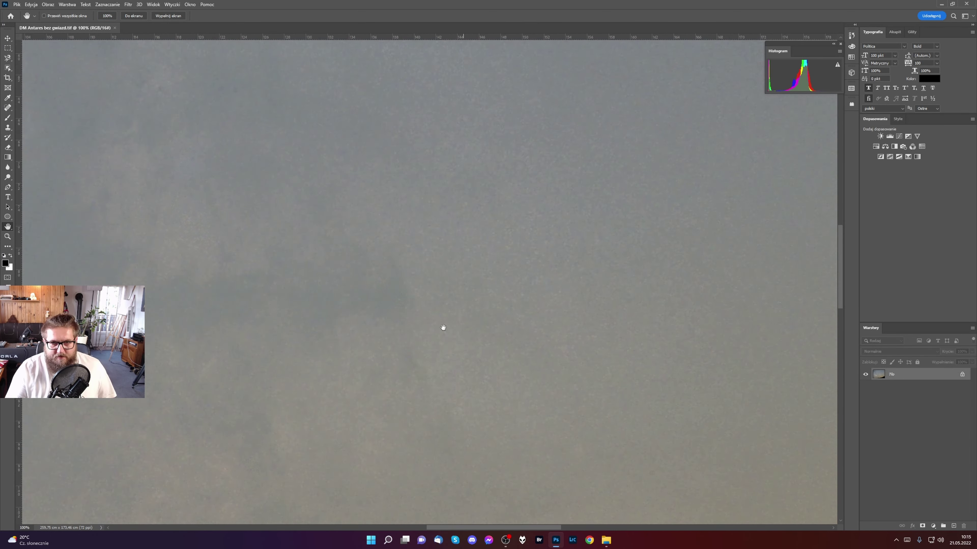
pyautogui.moveTo(421, 342); pyautogui.dragTo(606, 253)
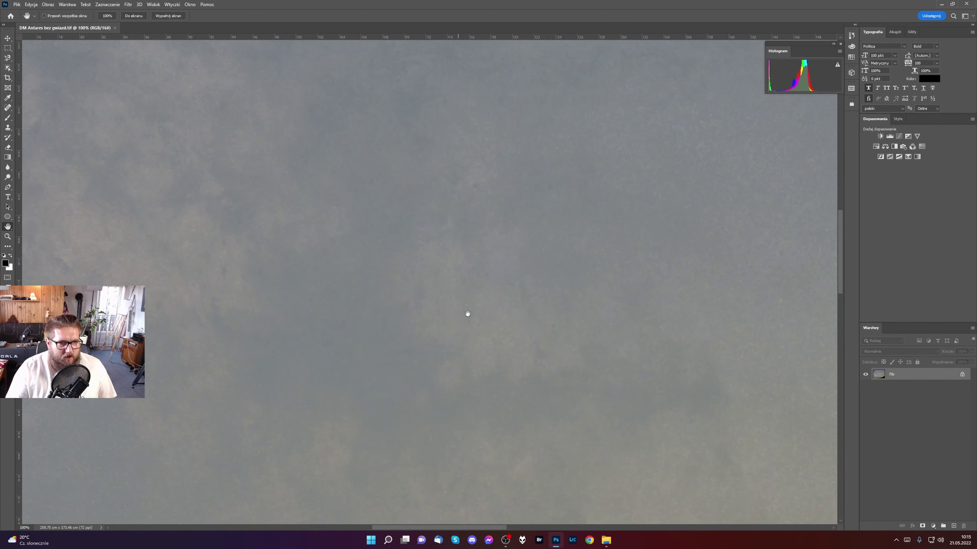
pyautogui.moveTo(458, 323); pyautogui.dragTo(663, 188)
pyautogui.moveTo(230, 190); pyautogui.dragTo(455, 259)
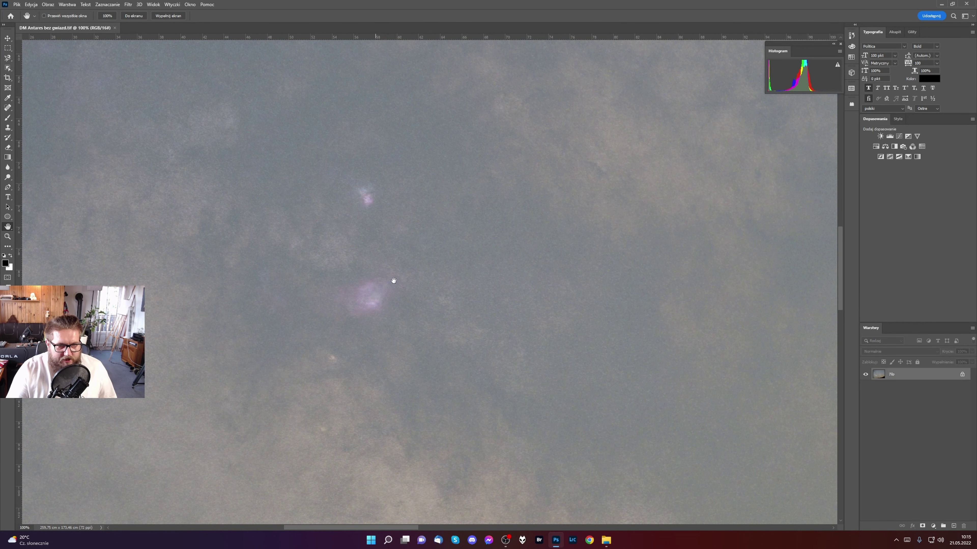
pyautogui.hotkey('ctrl', 'l')
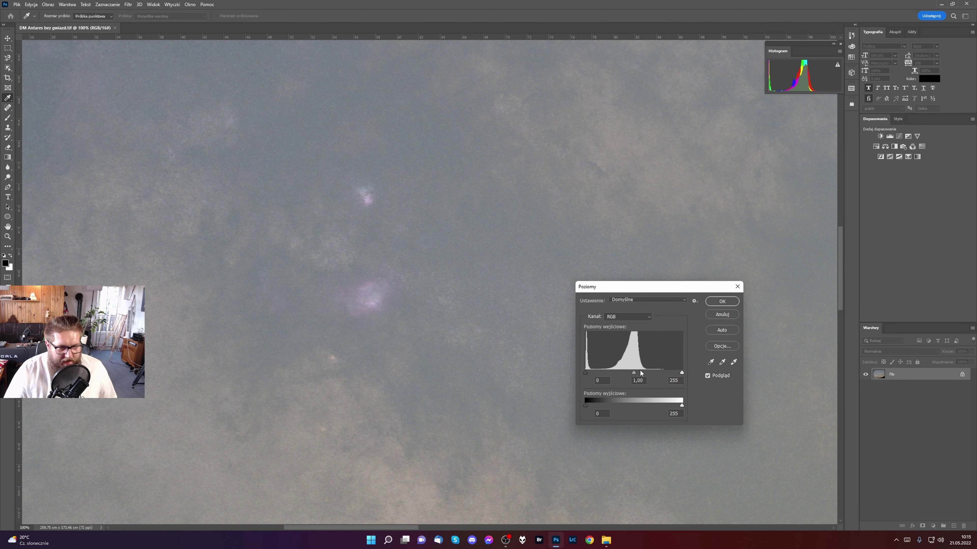
pyautogui.moveTo(634, 373); pyautogui.dragTo(619, 373)
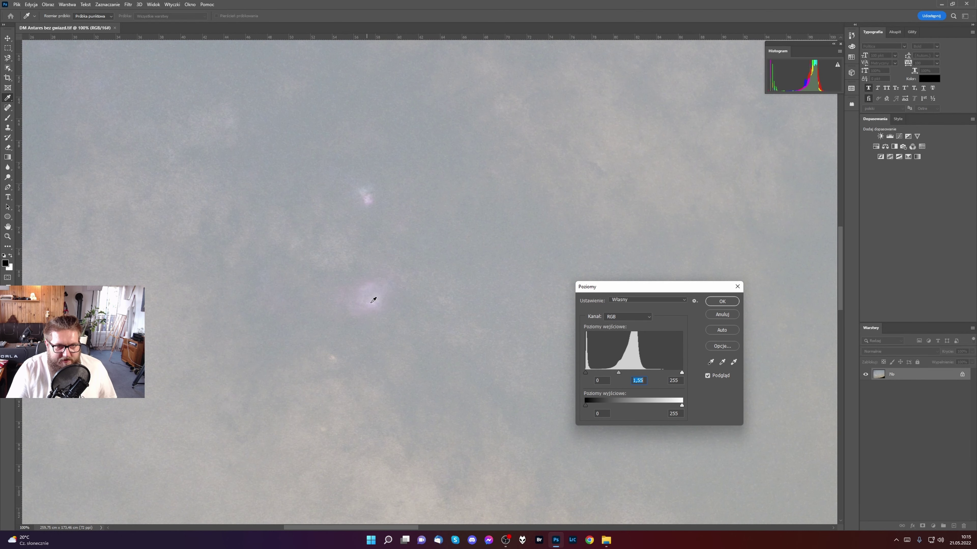
pyautogui.click(721, 315)
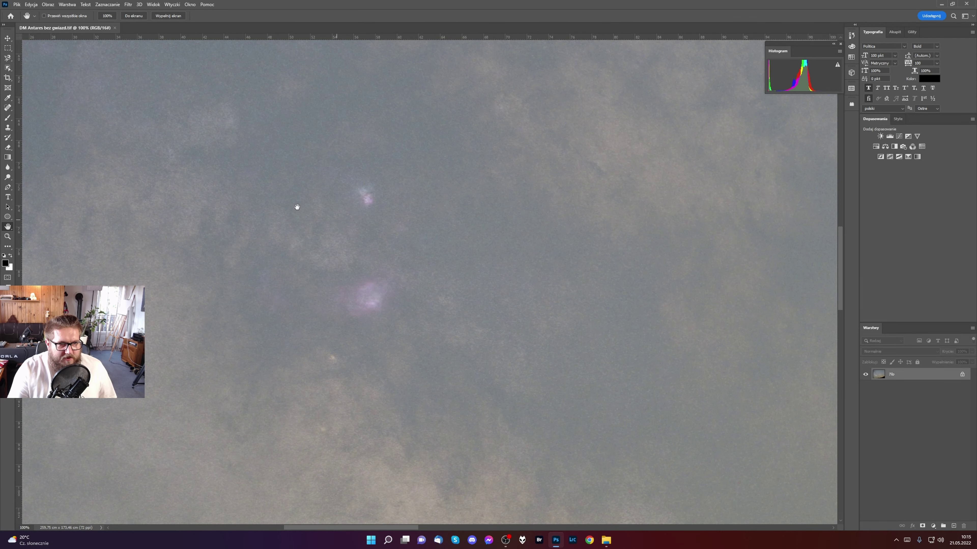
# Duplicate the background layer and save the "DM Antares bez gwiazd" TIFF with the sRGB ICC profile embedded.
pyautogui.click(134, 16)
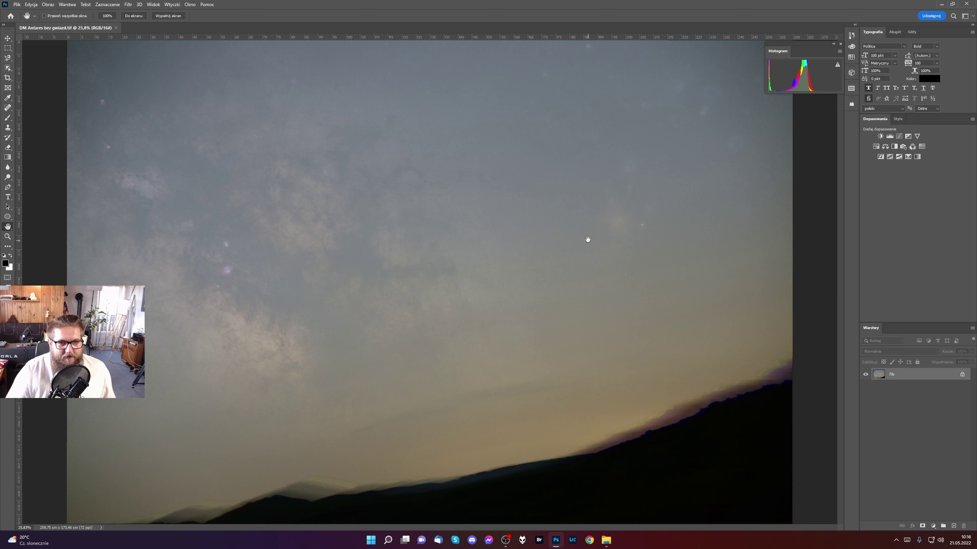
pyautogui.hotkey('ctrl', 'j')
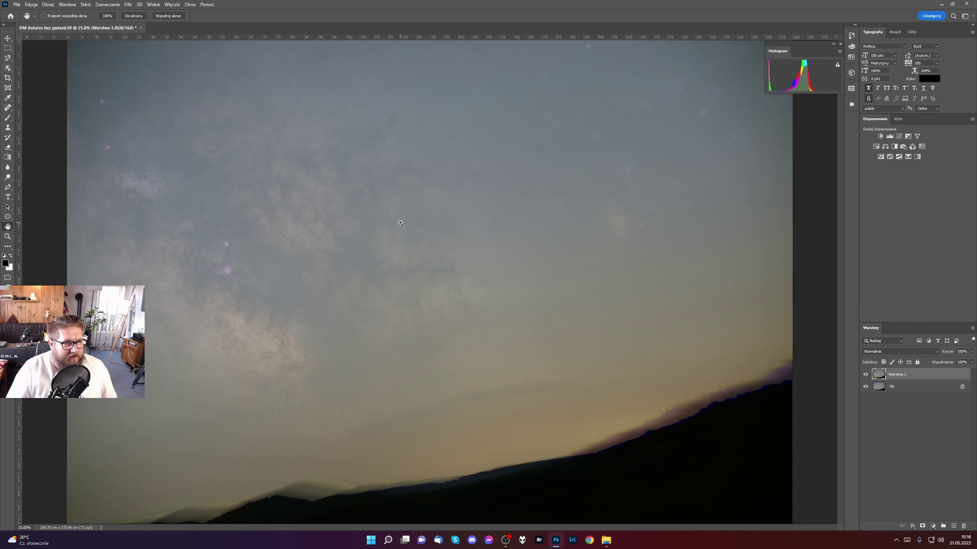
pyautogui.hotkey('ctrl', 'shift', 's')
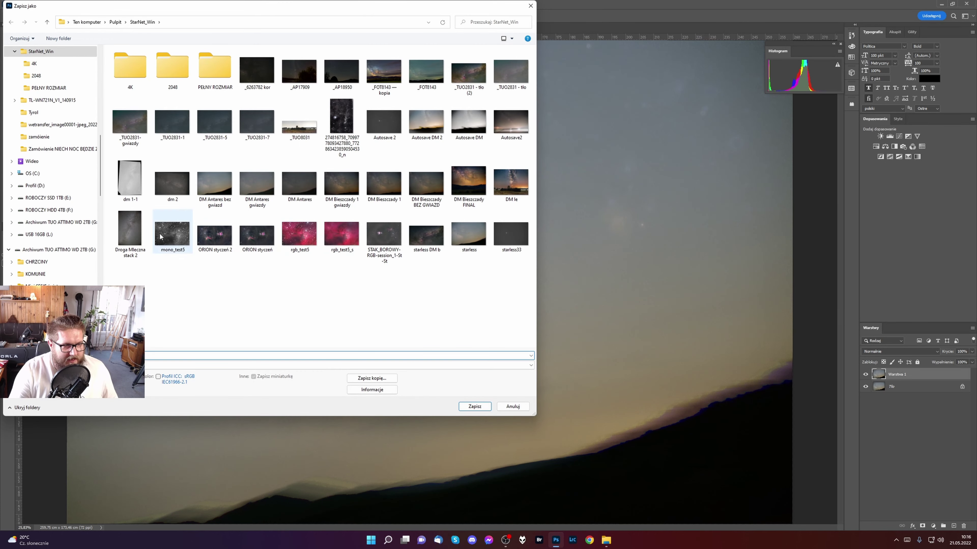
pyautogui.click(158, 377)
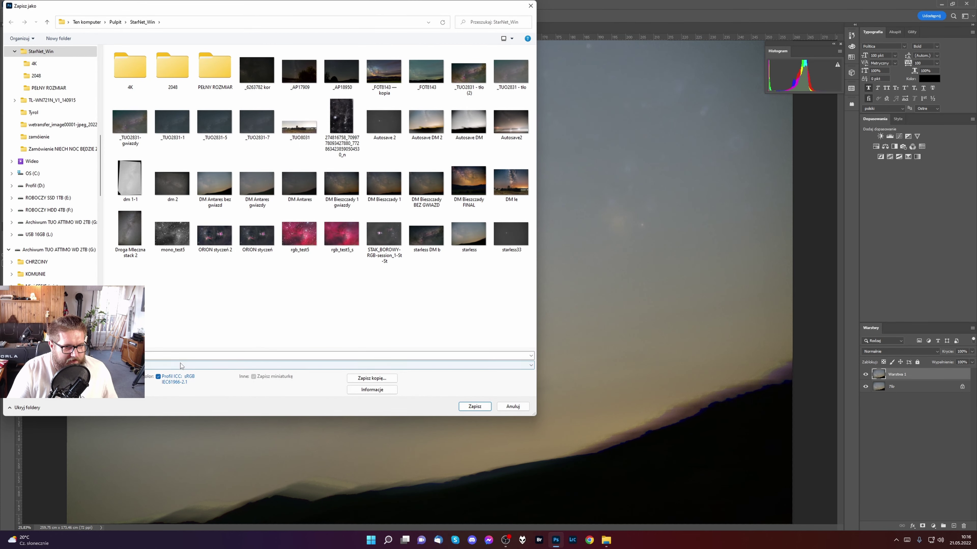
pyautogui.click(486, 404)
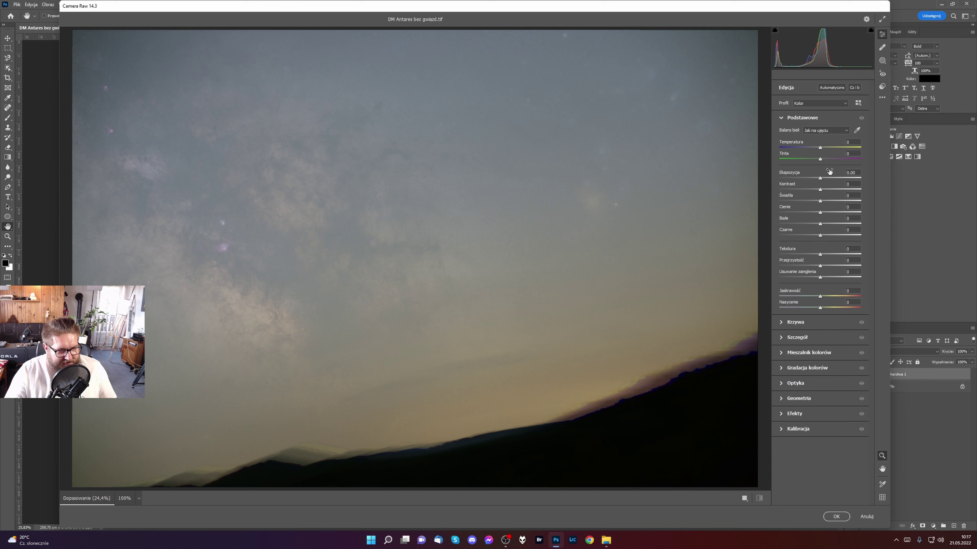
# In the Camera Raw filter, set sharpening to 20 with masking 14, noise reduction to 20 and color noise reduction to 10.
pyautogui.click(377, 226)
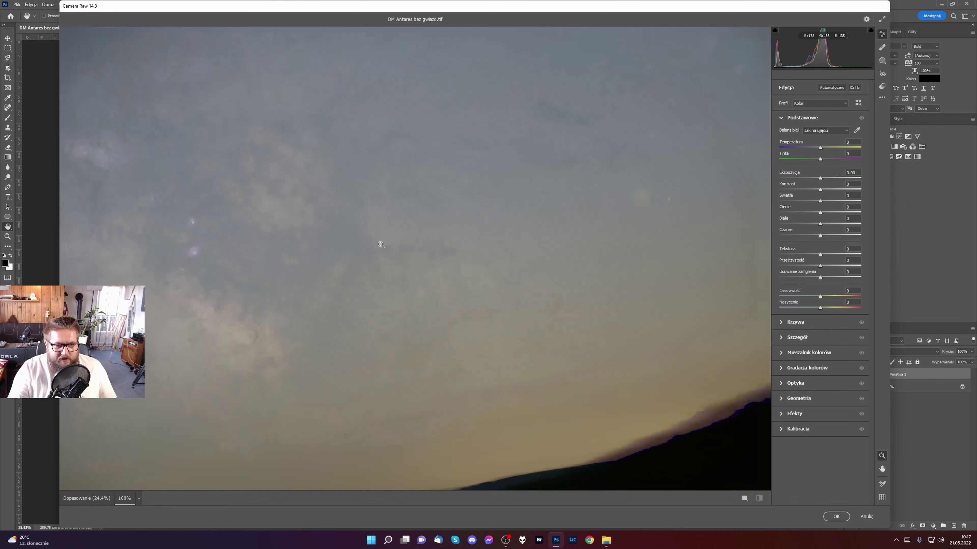
pyautogui.click(786, 339)
pyautogui.moveTo(780, 167); pyautogui.dragTo(790, 171)
pyautogui.moveTo(779, 218); pyautogui.dragTo(798, 219)
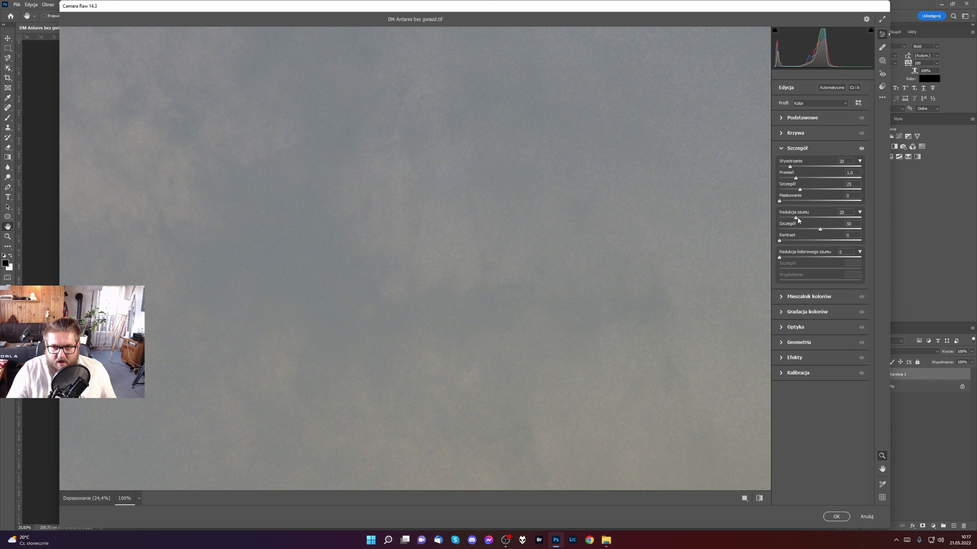
pyautogui.moveTo(780, 258); pyautogui.dragTo(788, 258)
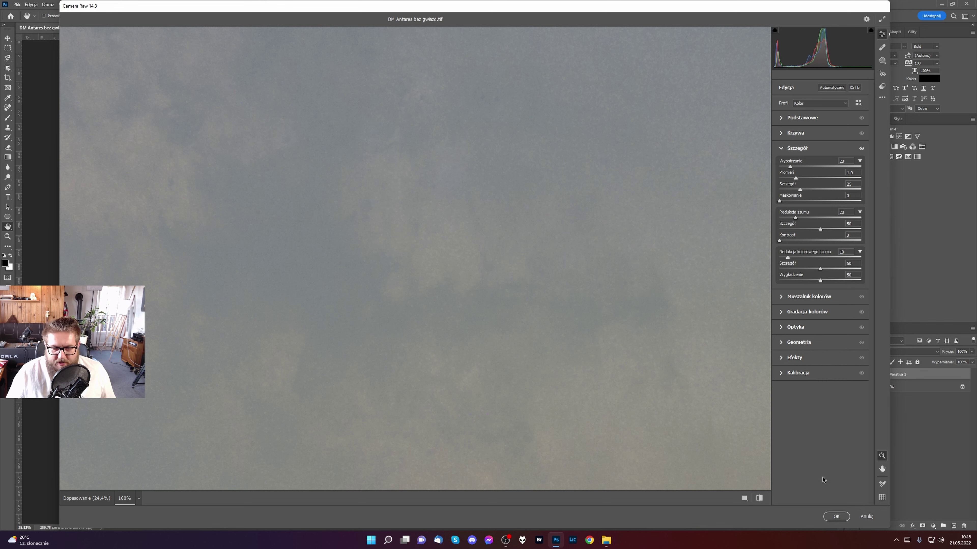
pyautogui.click(411, 202)
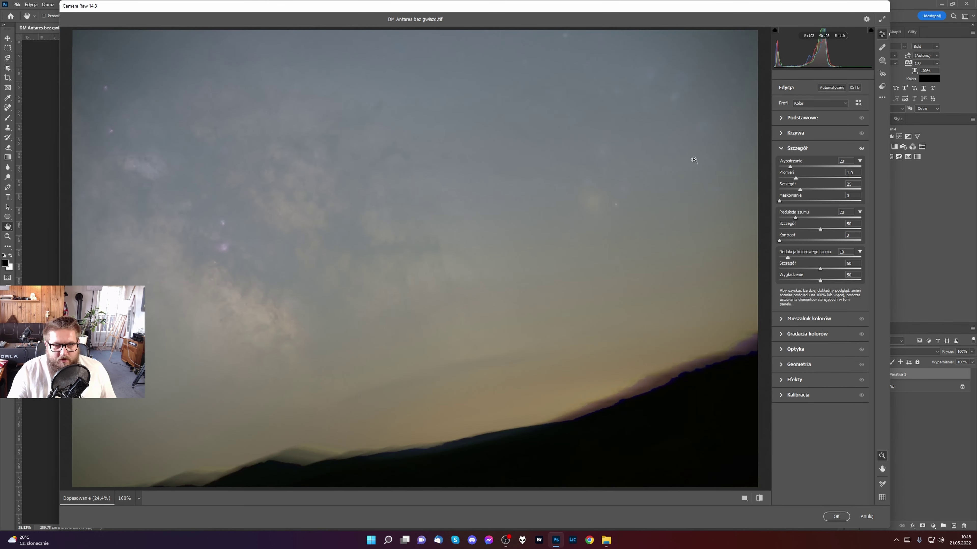
pyautogui.press('alt')
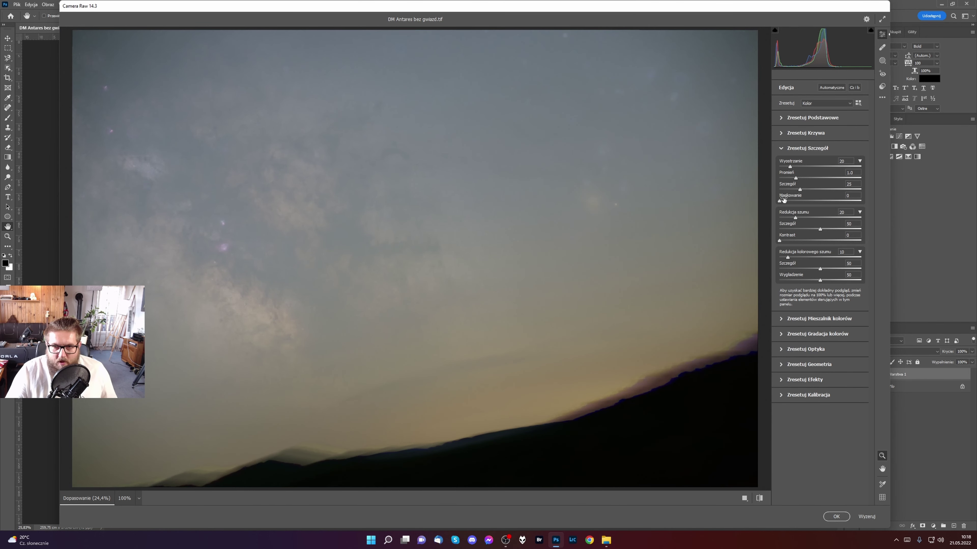
pyautogui.moveTo(781, 201); pyautogui.dragTo(792, 203)
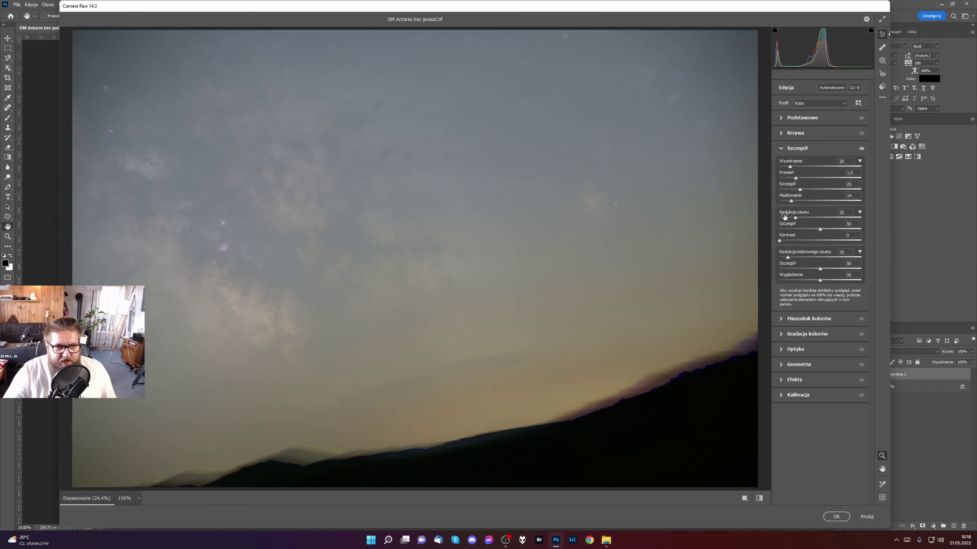
# Set the Camera Raw temperature to +5, tint to +3 and contrast to +11.
pyautogui.click(782, 117)
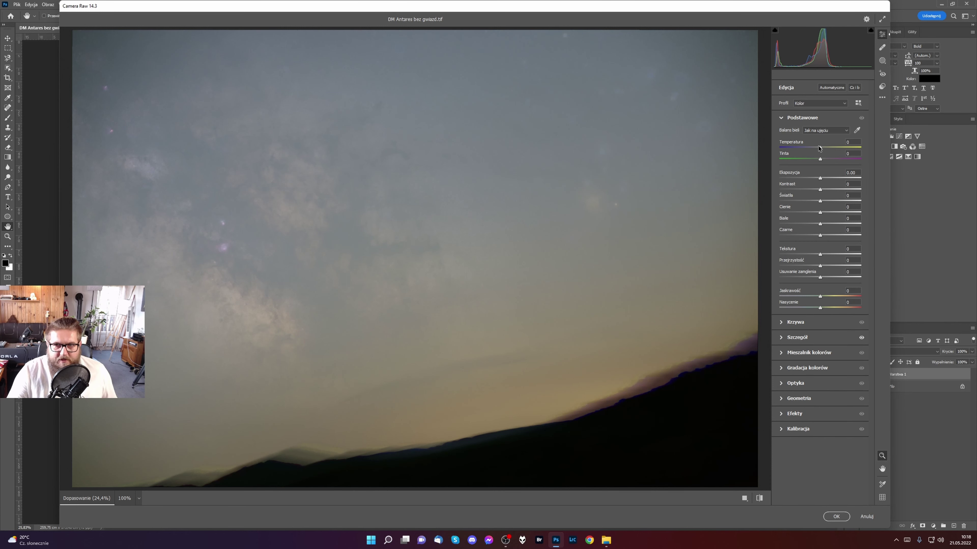
pyautogui.moveTo(820, 145); pyautogui.dragTo(822, 150)
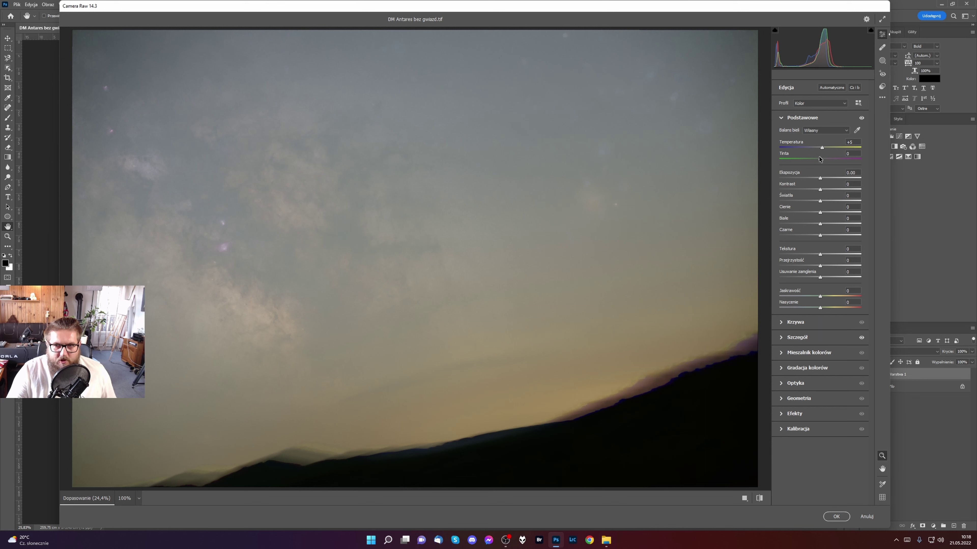
pyautogui.moveTo(821, 161); pyautogui.dragTo(822, 161)
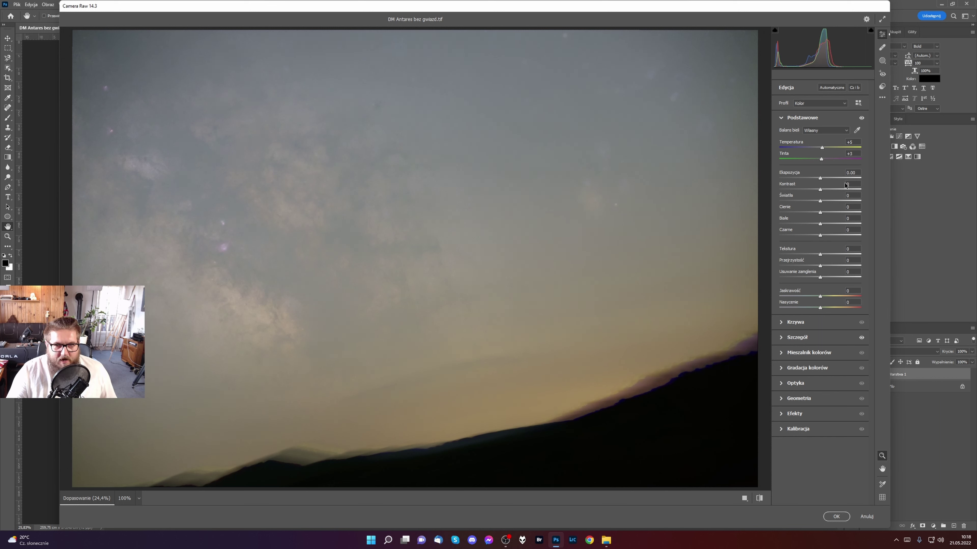
pyautogui.moveTo(820, 190); pyautogui.dragTo(826, 192)
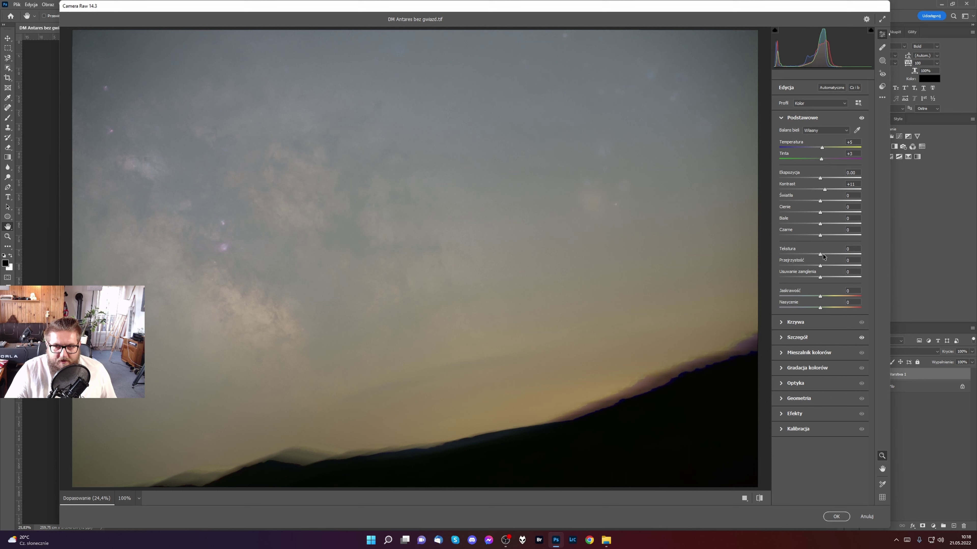
# Set texture to +10, clarity to +4, dehaze to +10, vibrance to +15 and saturation to +20, and apply the Camera Raw filter.
pyautogui.moveTo(821, 256); pyautogui.dragTo(822, 268)
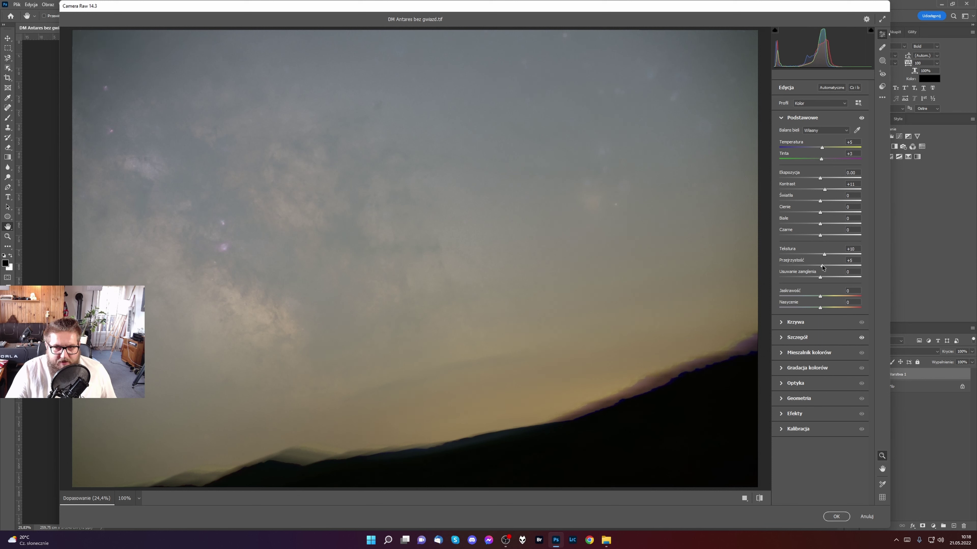
pyautogui.moveTo(823, 267); pyautogui.dragTo(844, 276)
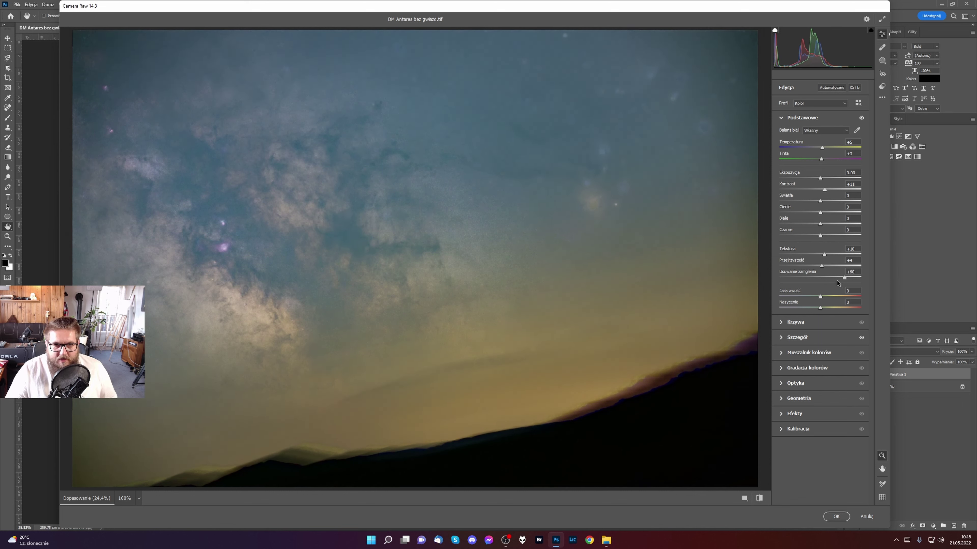
pyautogui.moveTo(845, 277); pyautogui.dragTo(828, 308)
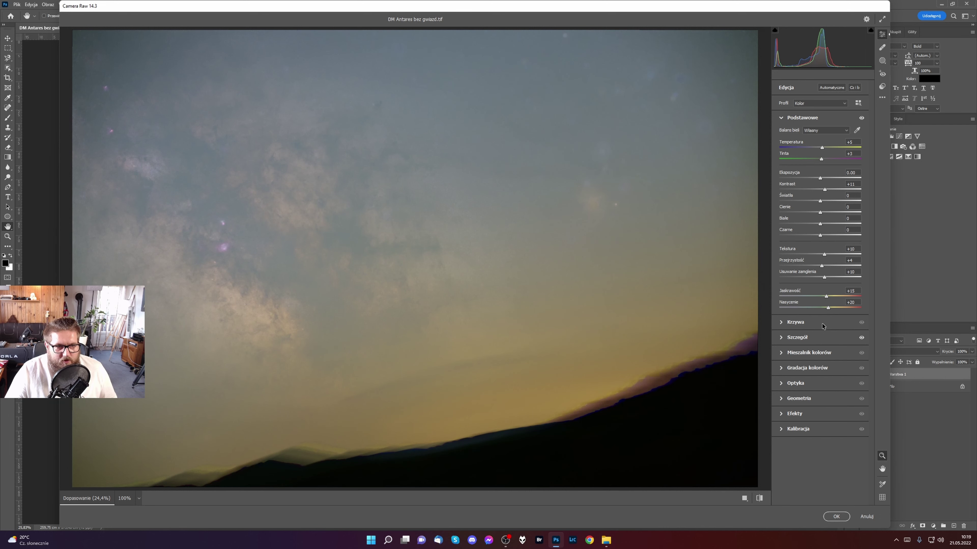
pyautogui.click(835, 517)
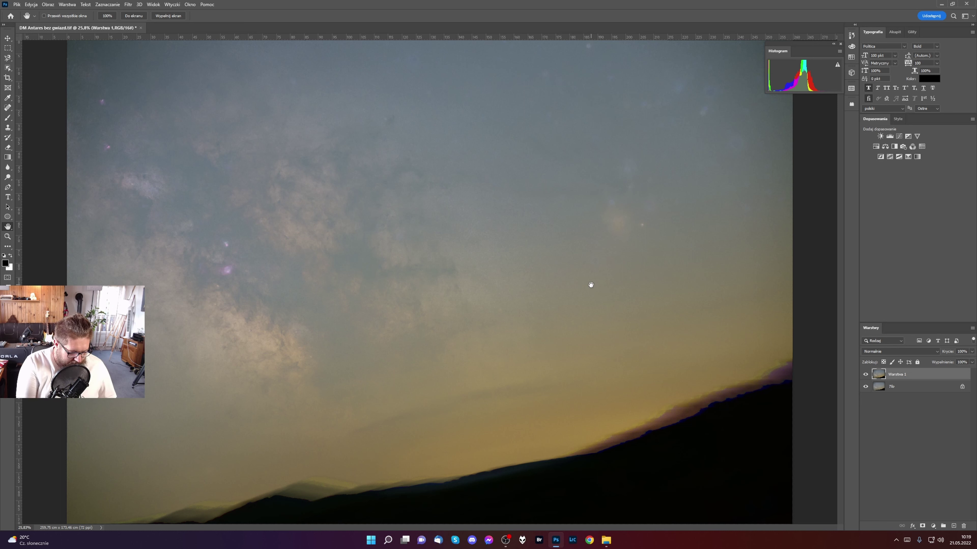
# Add a Levels adjustment layer with the black input level at 44 and the midtones at 1.29.
pyautogui.click(889, 137)
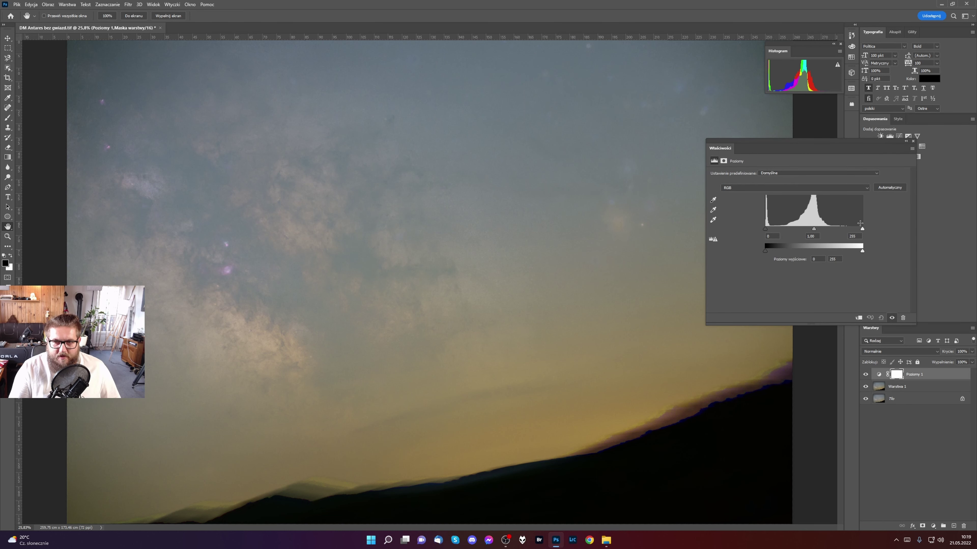
pyautogui.moveTo(814, 231); pyautogui.dragTo(775, 225)
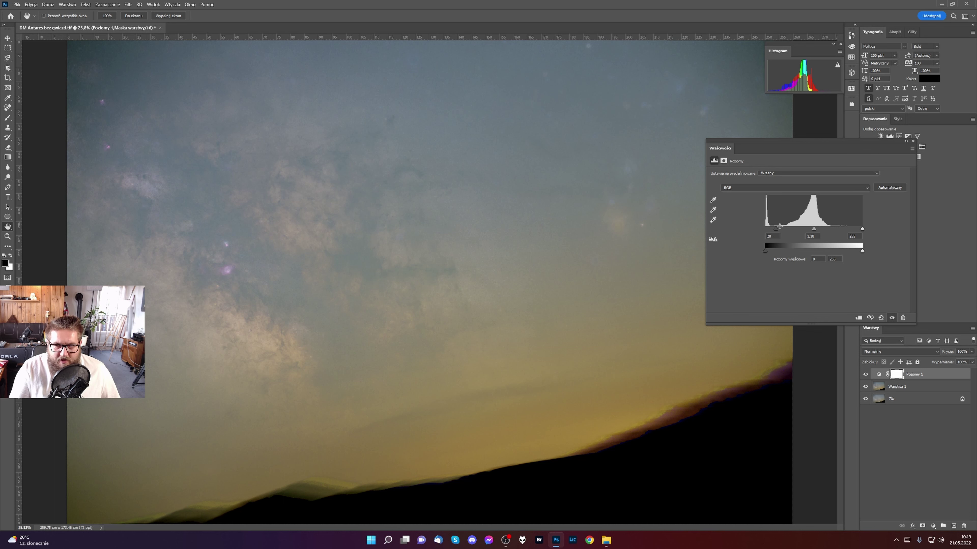
pyautogui.moveTo(777, 231)
pyautogui.mouseDown()
pyautogui.moveTo(815, 229)
pyautogui.moveTo(783, 230)
pyautogui.mouseUp()
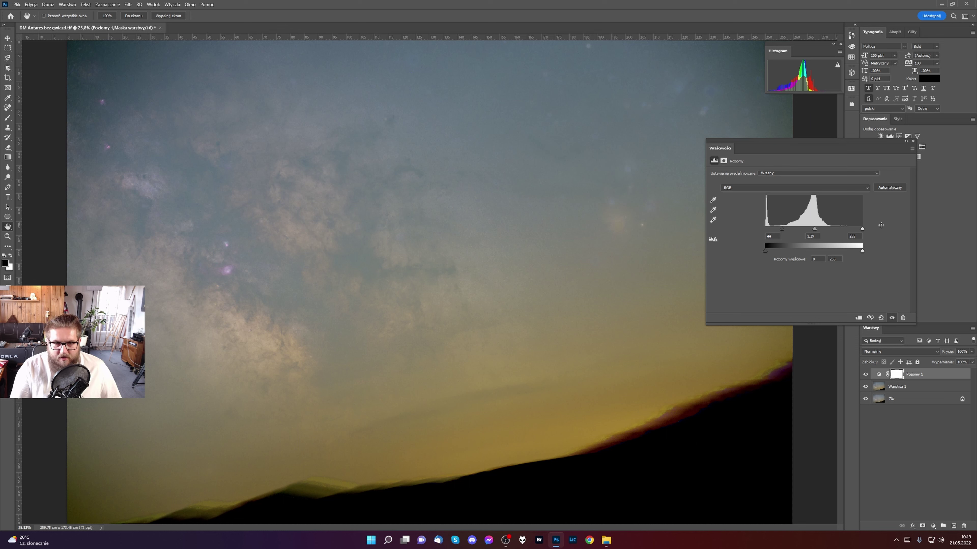
pyautogui.click(913, 141)
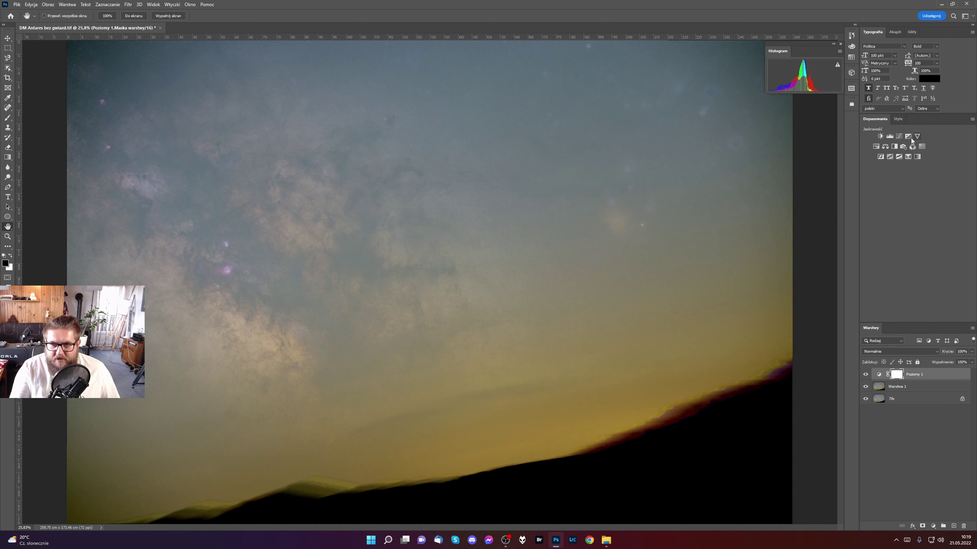
# Add a Curves adjustment layer with an S-curve that darkens the shadows and raises the upper point to input 157, output 169.
pyautogui.click(899, 135)
pyautogui.moveTo(786, 270); pyautogui.dragTo(791, 280)
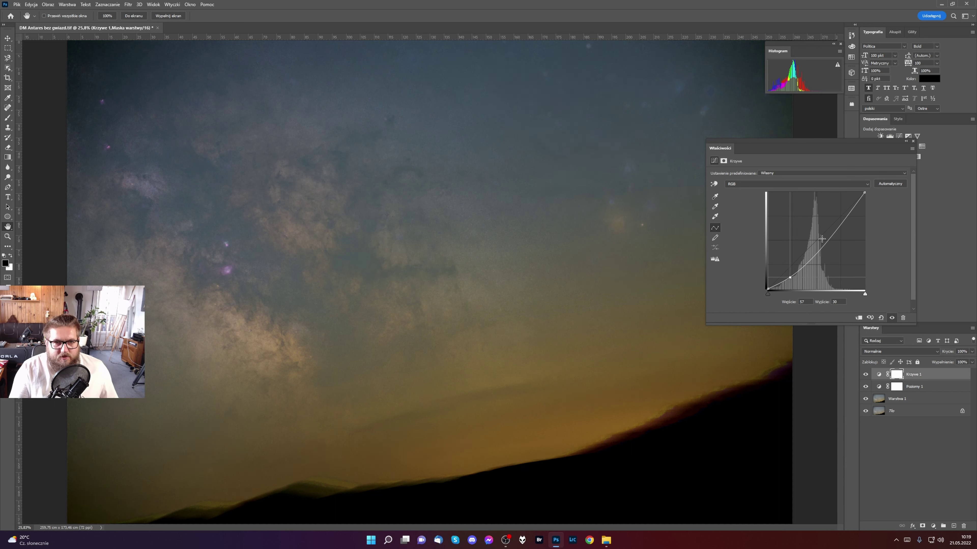
pyautogui.moveTo(827, 241); pyautogui.dragTo(824, 226)
pyautogui.moveTo(790, 277); pyautogui.dragTo(791, 273)
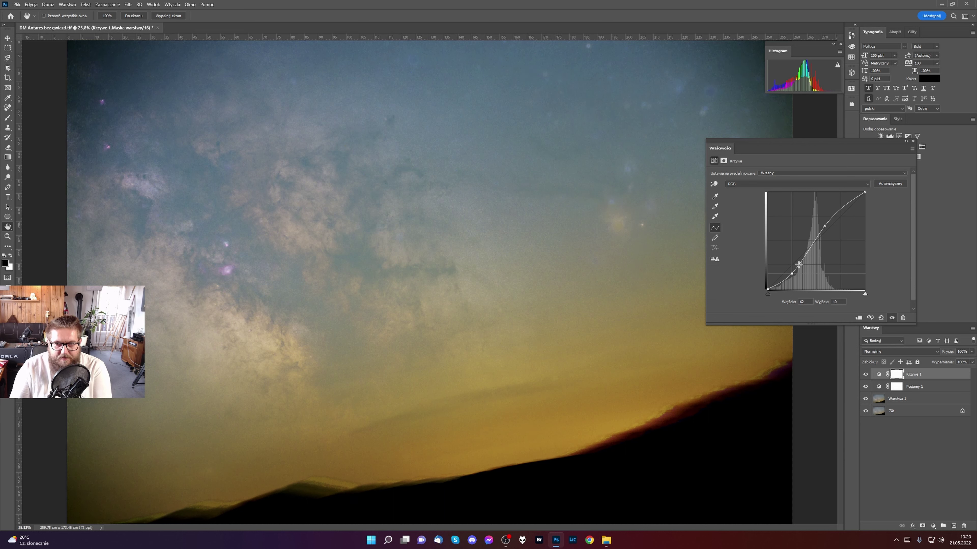
pyautogui.moveTo(792, 276); pyautogui.dragTo(791, 273)
pyautogui.moveTo(824, 226); pyautogui.dragTo(825, 227)
pyautogui.moveTo(791, 273); pyautogui.dragTo(790, 277)
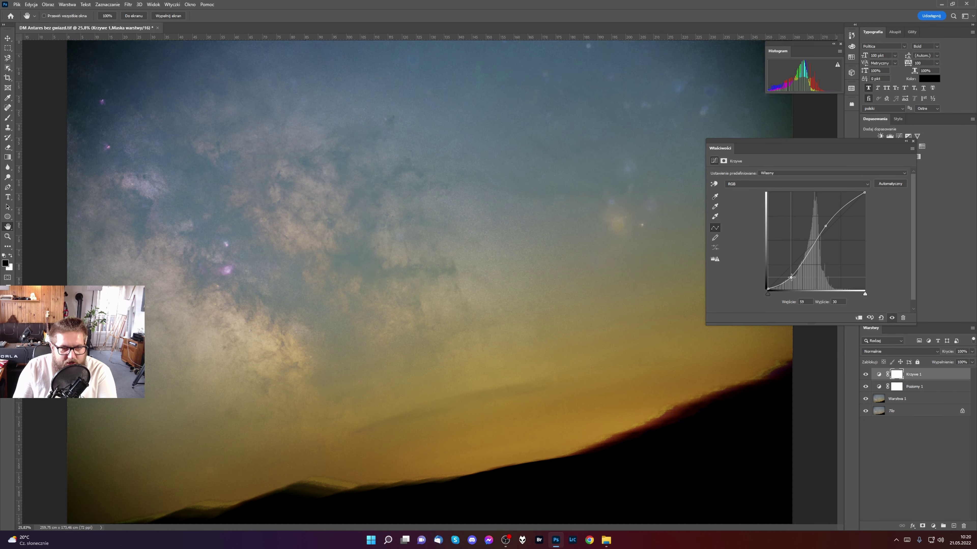
pyautogui.moveTo(826, 226); pyautogui.dragTo(827, 225)
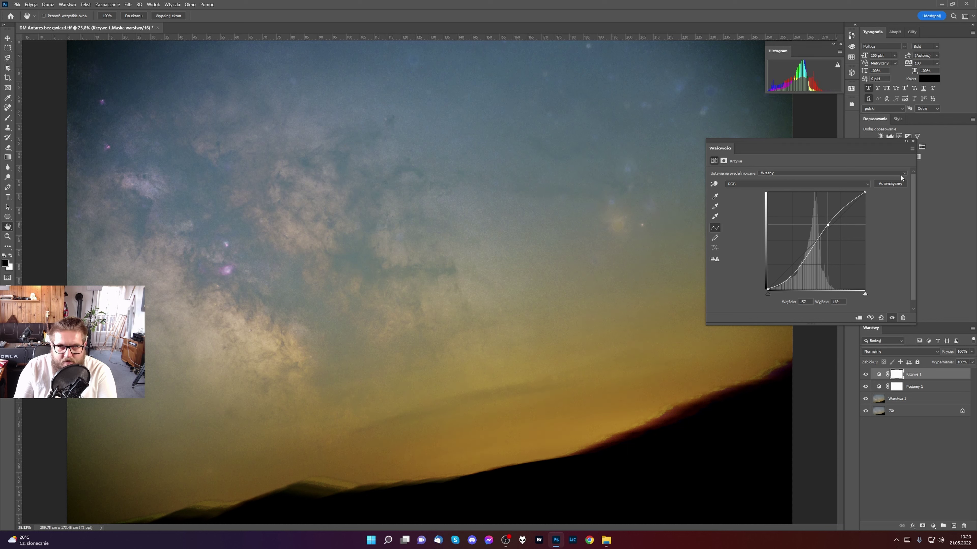
pyautogui.click(913, 141)
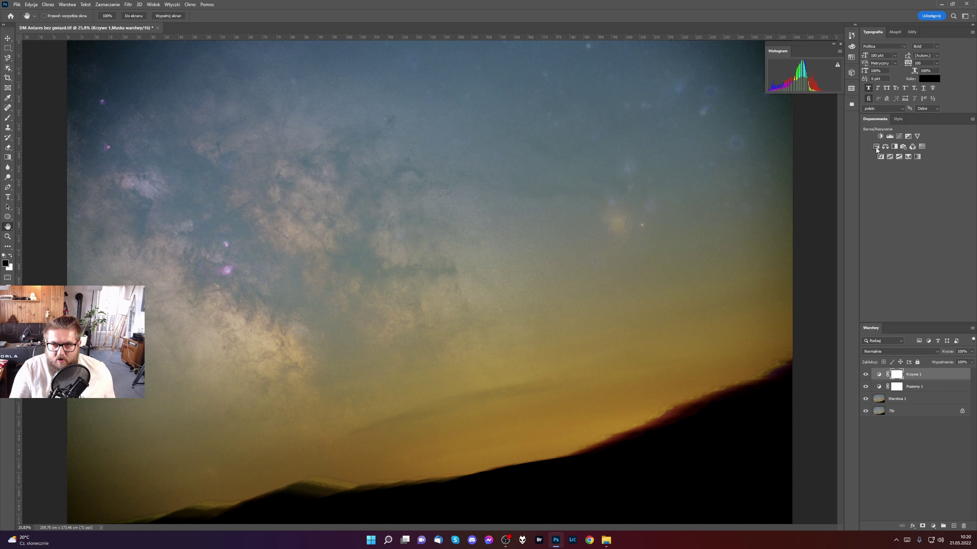
# Add a Color Balance adjustment layer and set its highlights to -12 on magenta–green and -11 on yellow–blue.
pyautogui.click(884, 147)
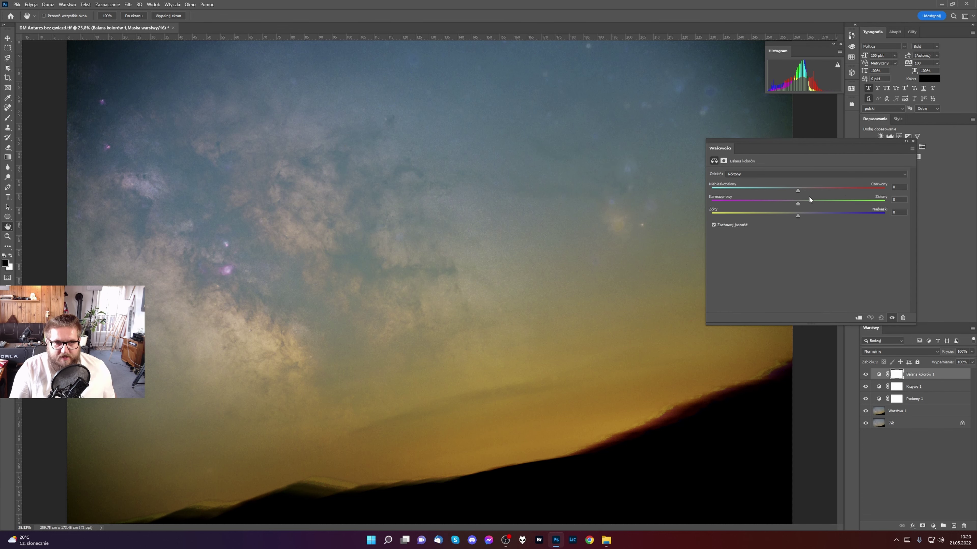
pyautogui.moveTo(819, 145); pyautogui.dragTo(834, 136)
pyautogui.click(766, 167)
pyautogui.click(756, 187)
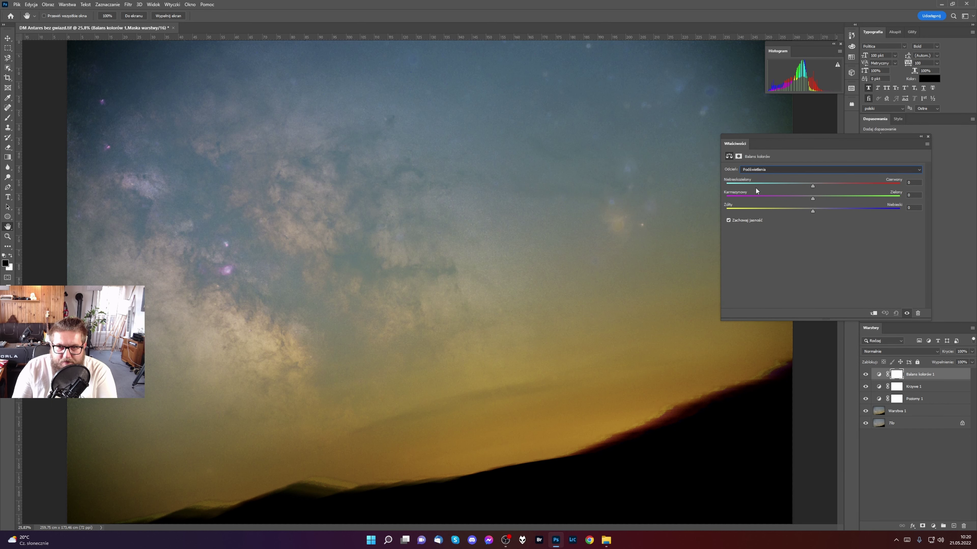
pyautogui.moveTo(813, 199); pyautogui.dragTo(806, 198)
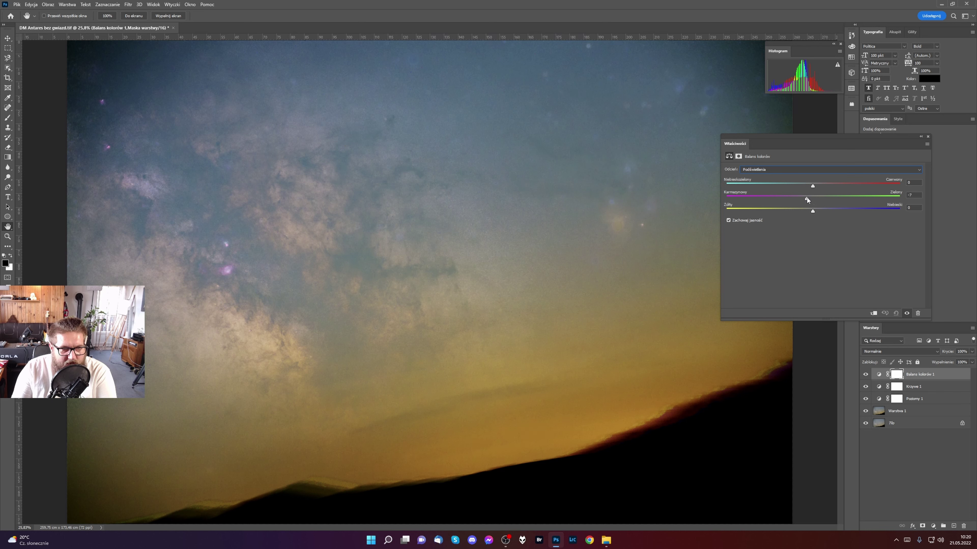
pyautogui.moveTo(812, 210); pyautogui.dragTo(807, 211)
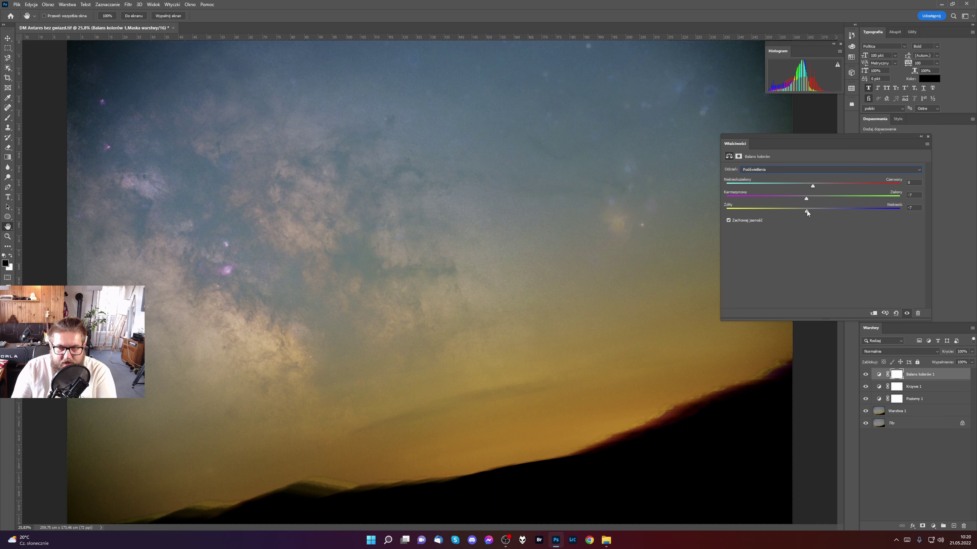
pyautogui.moveTo(807, 211); pyautogui.dragTo(803, 199)
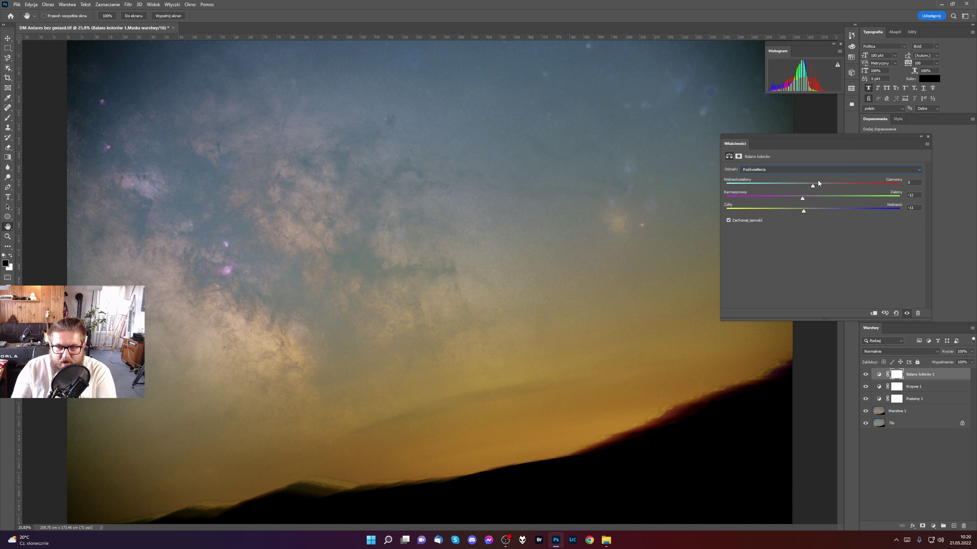
# Set the Color Balance midtones to +1 on cyan–red and +1 on yellow–blue, and collapse the adjustment's properties.
pyautogui.click(789, 170)
pyautogui.click(768, 183)
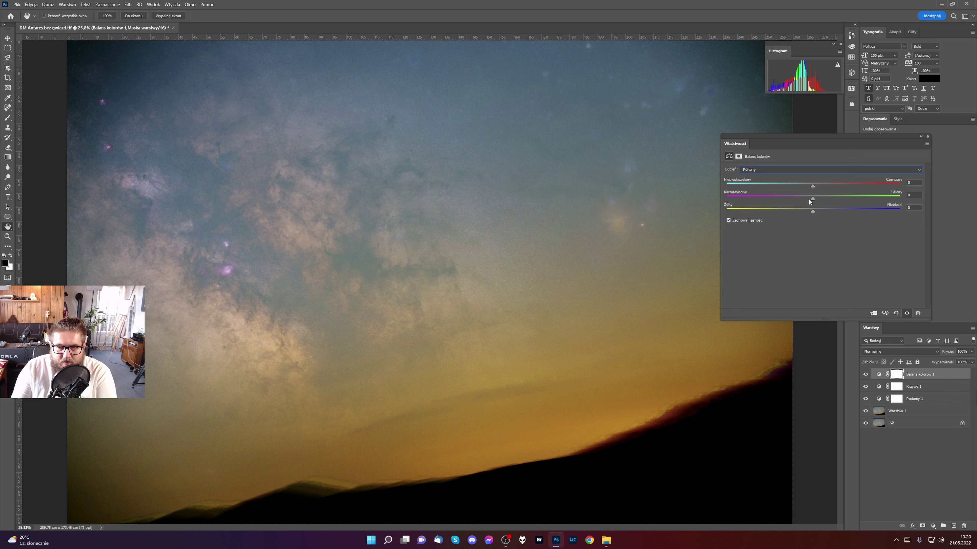
pyautogui.moveTo(811, 184); pyautogui.dragTo(814, 211)
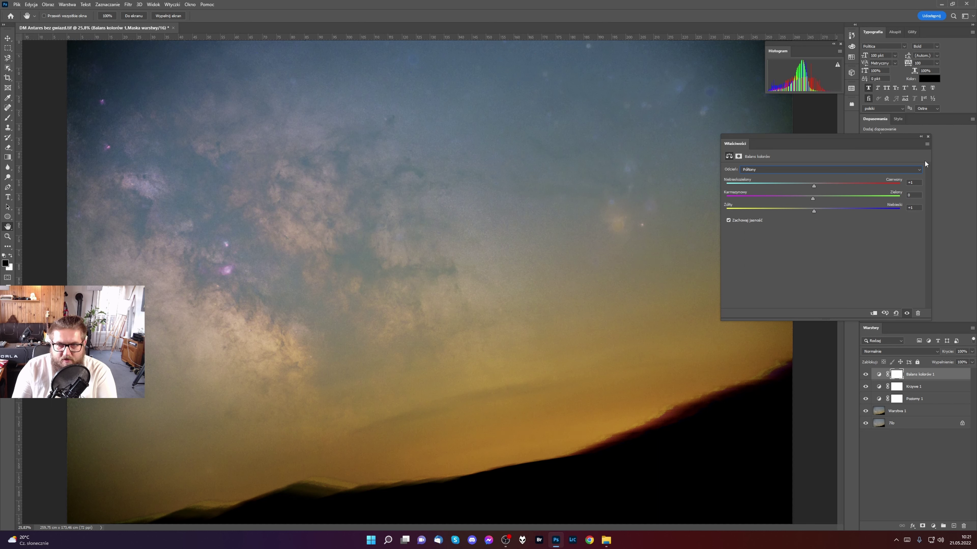
pyautogui.click(925, 135)
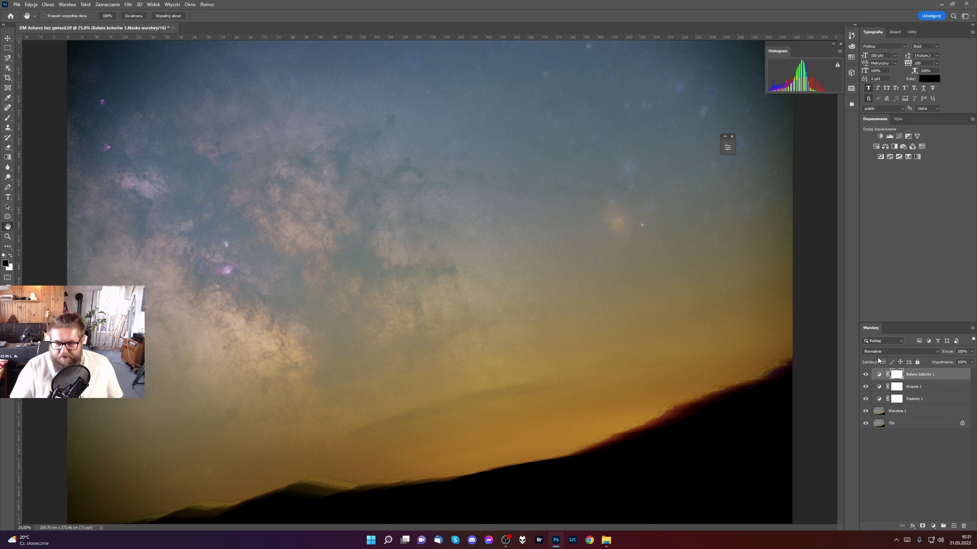
# Stamp the visible layers above the background into a new merged layer, hiding the background layer only during the merge.
pyautogui.click(865, 424)
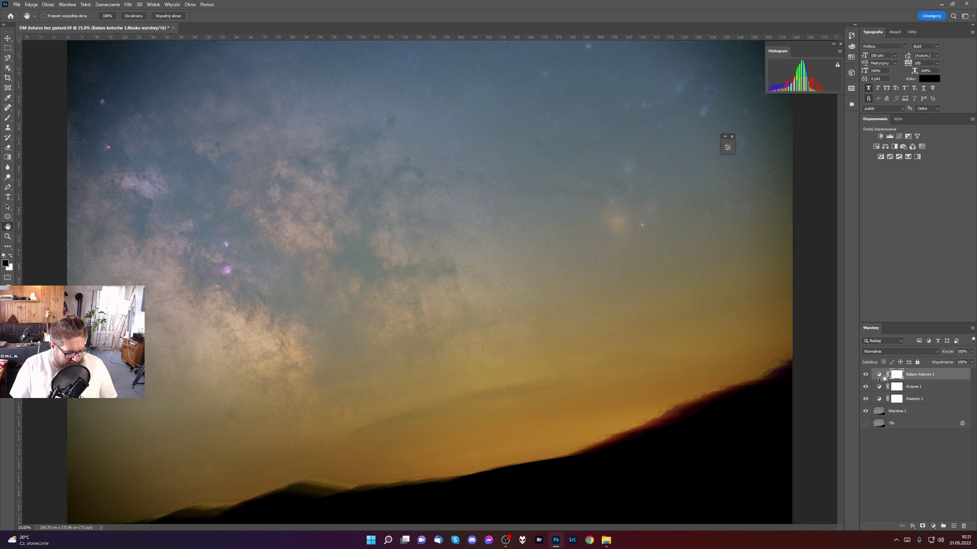
pyautogui.hotkey('ctrl', 'shift', 'alt', 'e')
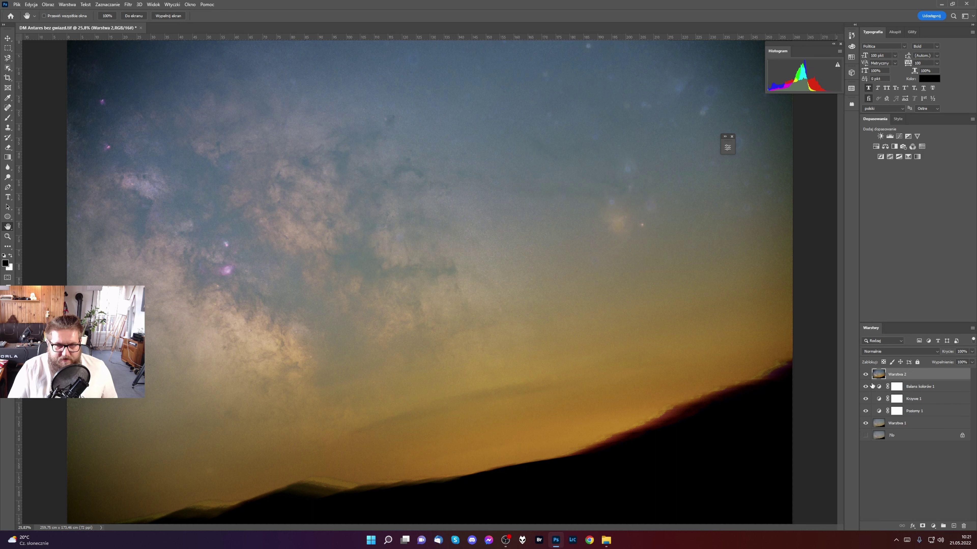
pyautogui.click(866, 436)
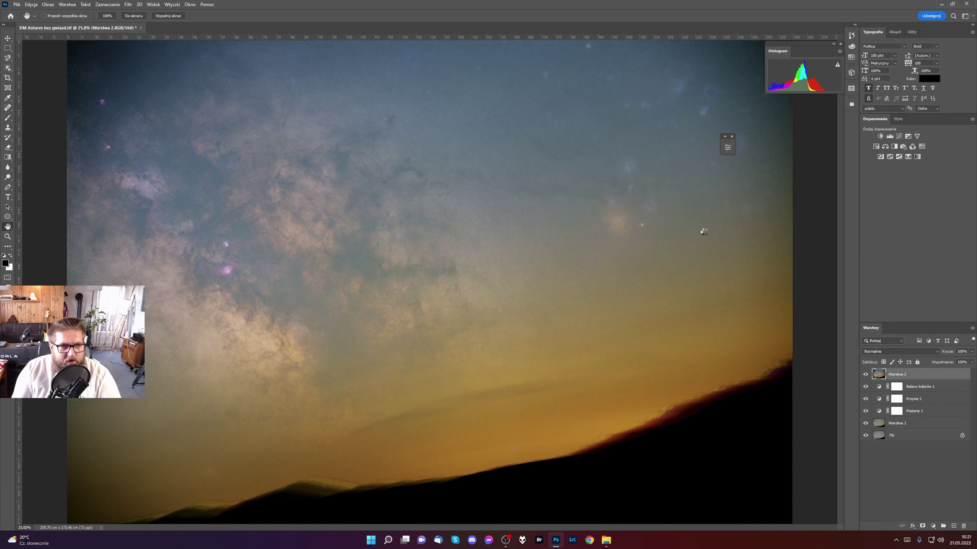
# Open the Camera Raw filter on the merged layer and correct the optics vignette with amount +100 and midpoint 60.
pyautogui.hotkey('ctrl', 'shift', 'a')
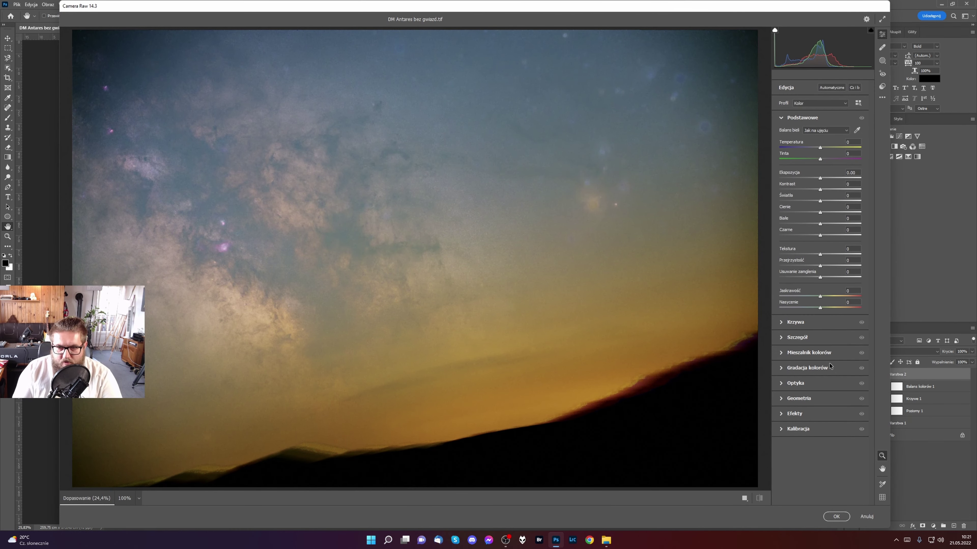
pyautogui.click(781, 383)
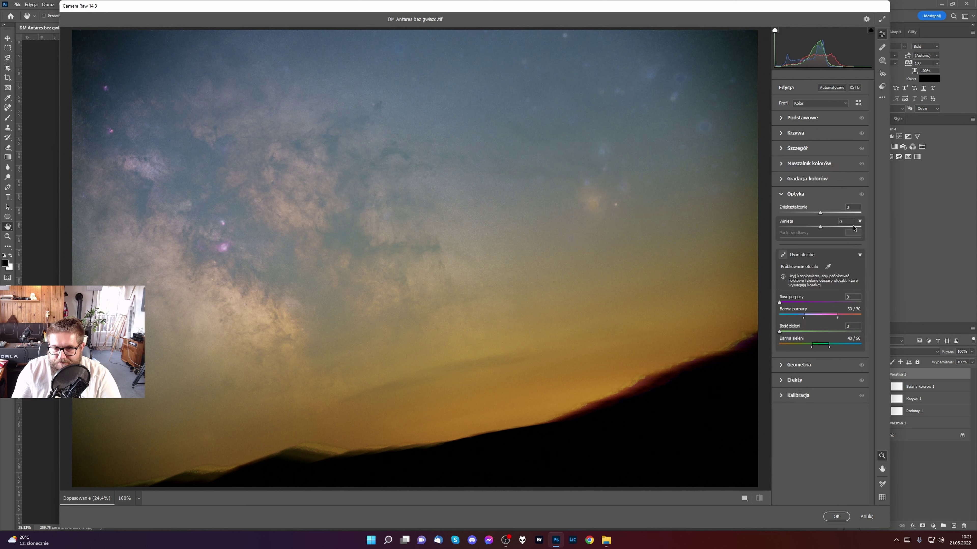
pyautogui.moveTo(819, 227)
pyautogui.mouseDown()
pyautogui.moveTo(849, 231)
pyautogui.moveTo(810, 239)
pyautogui.moveTo(864, 229)
pyautogui.moveTo(835, 239)
pyautogui.mouseUp()
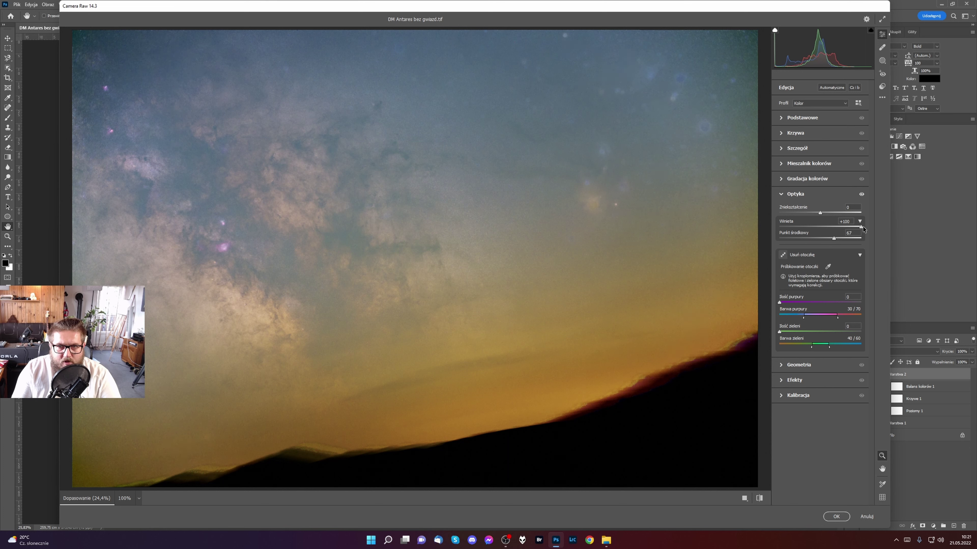
pyautogui.moveTo(835, 240); pyautogui.dragTo(859, 228)
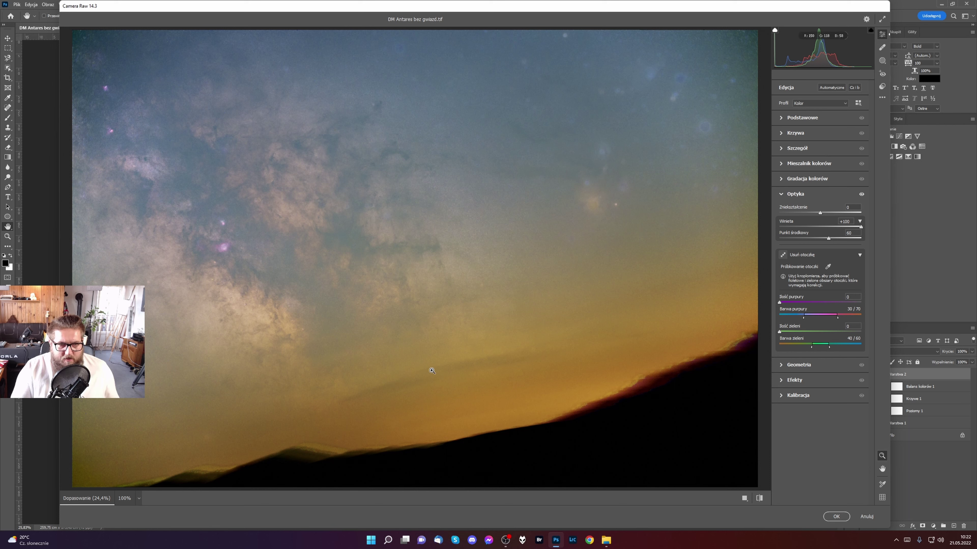
# Create a tilted linear gradient mask covering the mountains and lower sky, fading out around the middle of the image.
pyautogui.click(781, 117)
pyautogui.click(881, 63)
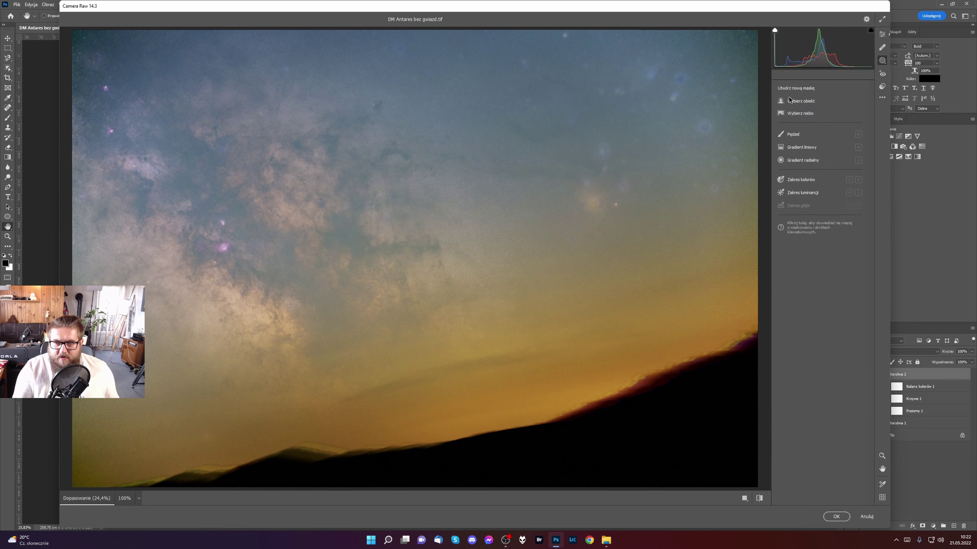
pyautogui.click(780, 148)
pyautogui.moveTo(457, 428); pyautogui.dragTo(409, 210)
pyautogui.moveTo(435, 321); pyautogui.dragTo(432, 314)
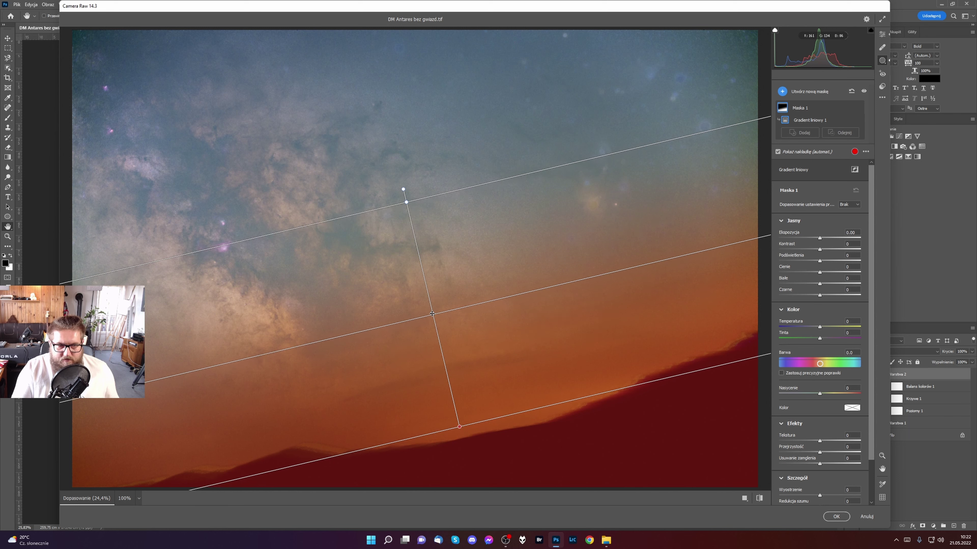
pyautogui.moveTo(408, 205); pyautogui.dragTo(408, 221)
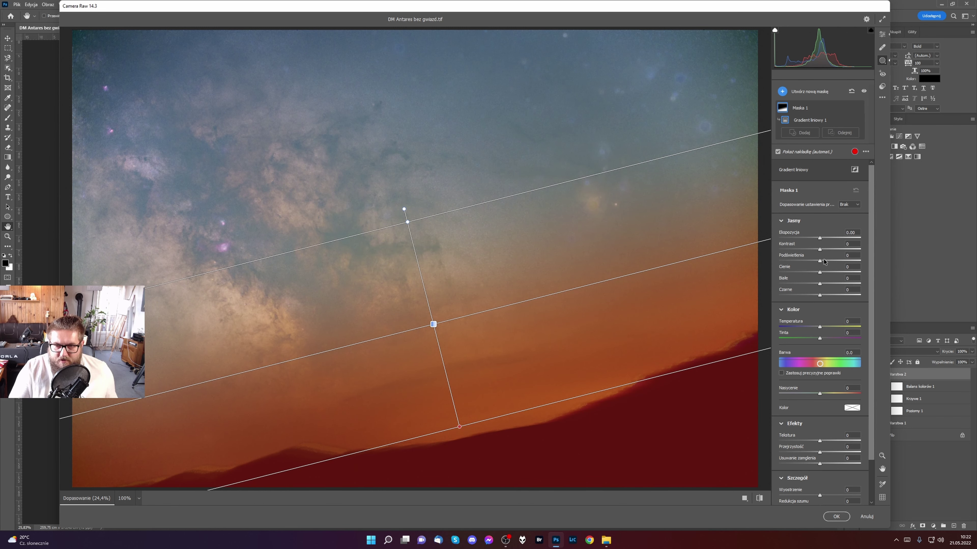
# Set the gradient mask's temperature to -14, tint to +25 and saturation to -23.
pyautogui.moveTo(820, 327); pyautogui.dragTo(813, 327)
pyautogui.moveTo(819, 338); pyautogui.dragTo(822, 340)
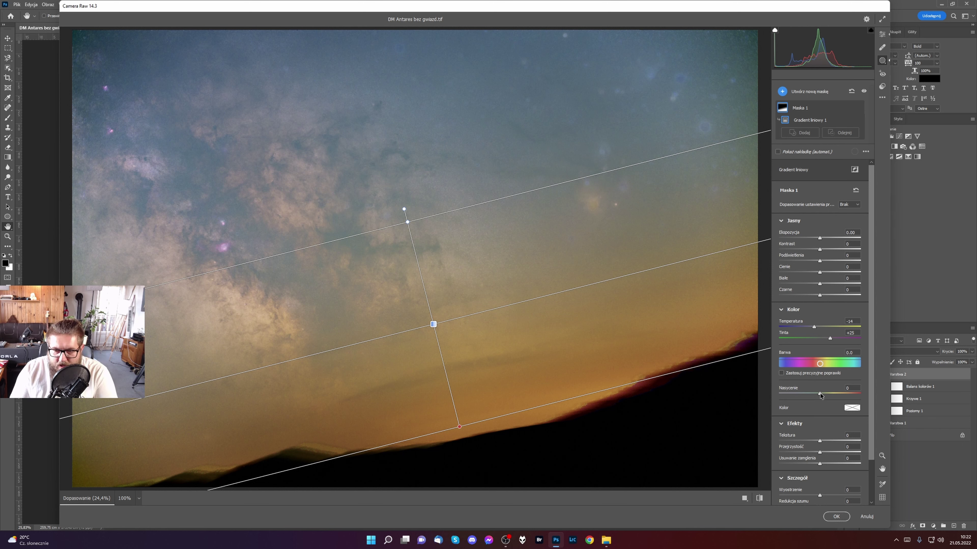
pyautogui.moveTo(815, 393); pyautogui.dragTo(813, 394)
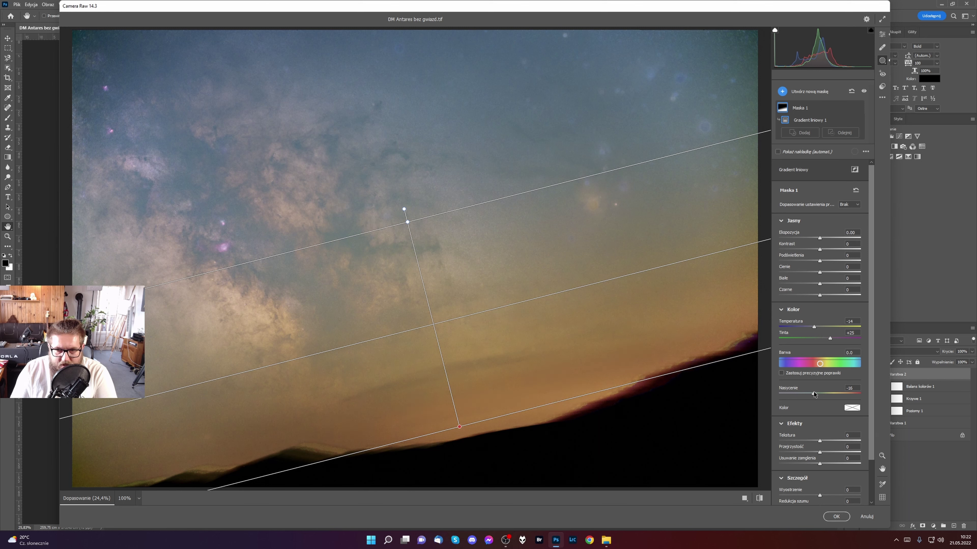
pyautogui.moveTo(812, 394)
pyautogui.mouseDown()
pyautogui.moveTo(798, 394)
pyautogui.moveTo(809, 394)
pyautogui.mouseUp()
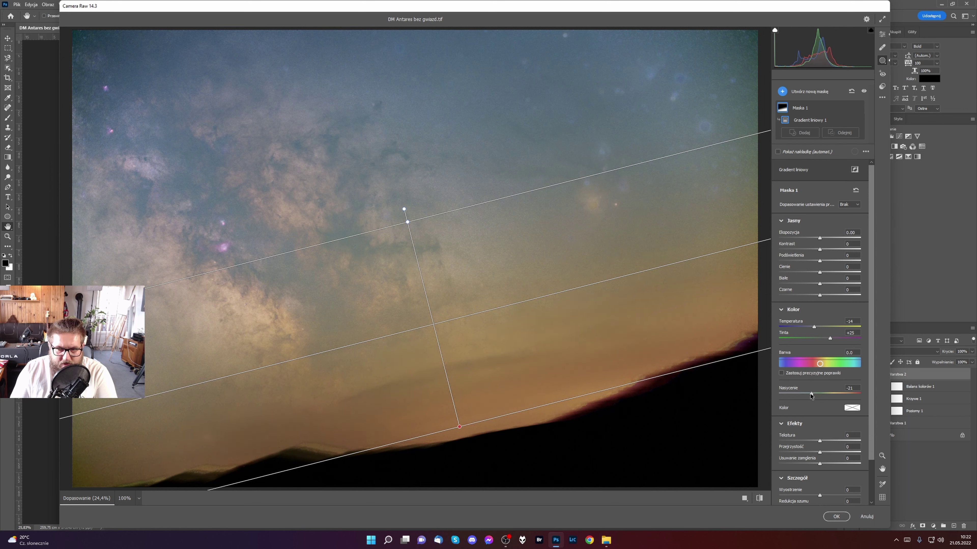
pyautogui.moveTo(810, 394); pyautogui.dragTo(808, 393)
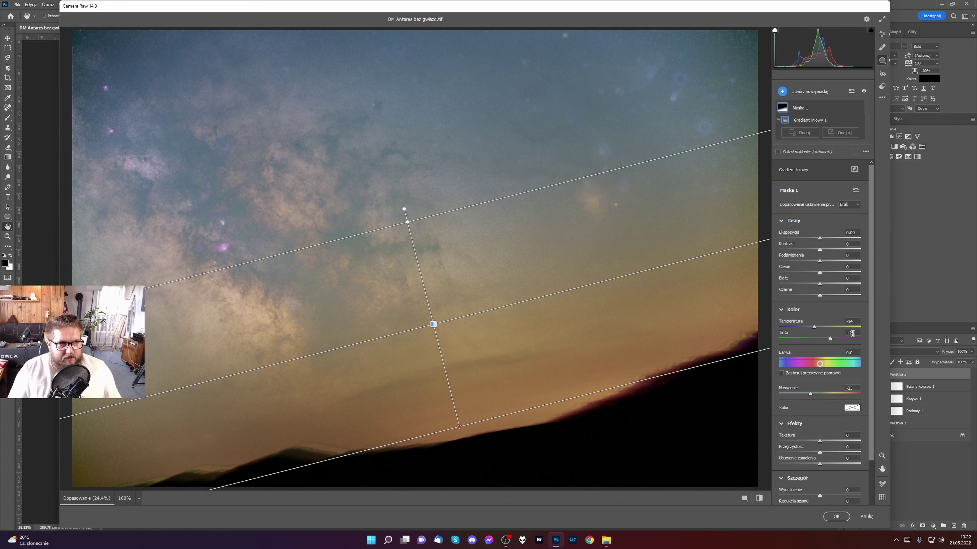
# Set the global contrast to +16, highlights to -30 and blacks to -58, lift the shadows, and apply the Camera Raw filter.
pyautogui.click(883, 35)
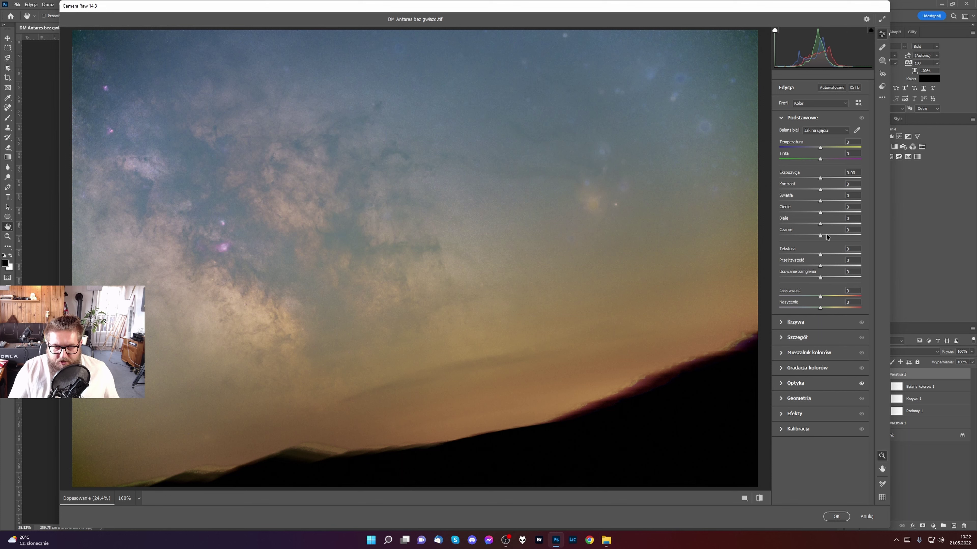
pyautogui.moveTo(816, 235); pyautogui.dragTo(796, 234)
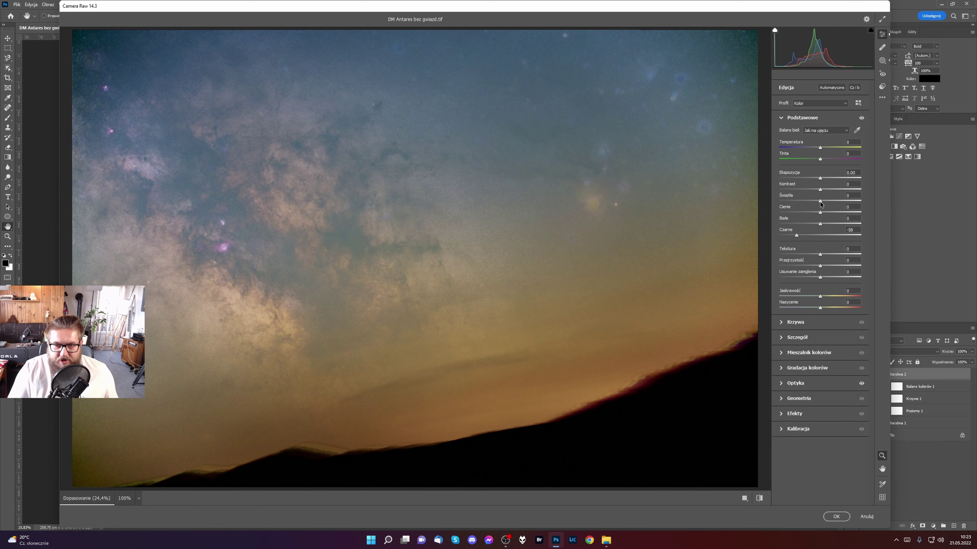
pyautogui.moveTo(820, 212); pyautogui.dragTo(827, 189)
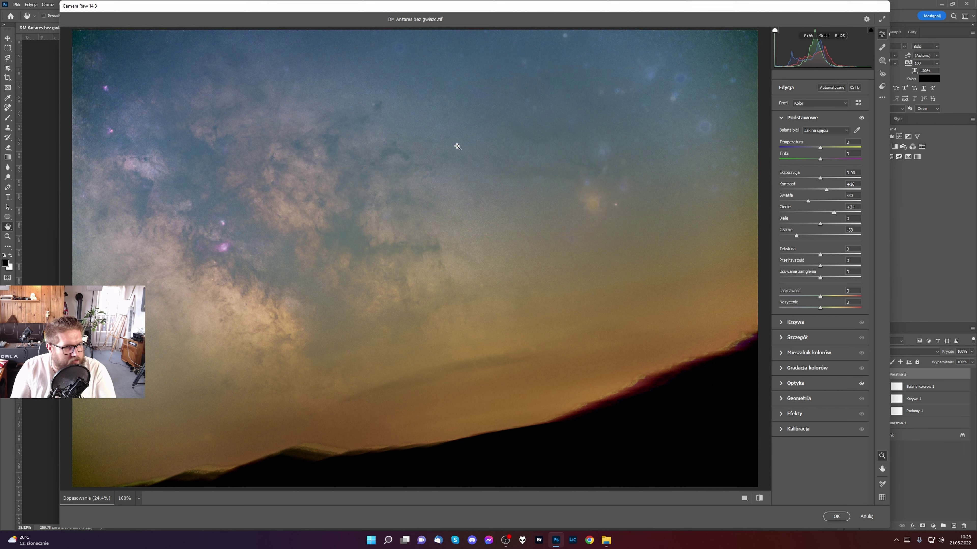
pyautogui.click(835, 517)
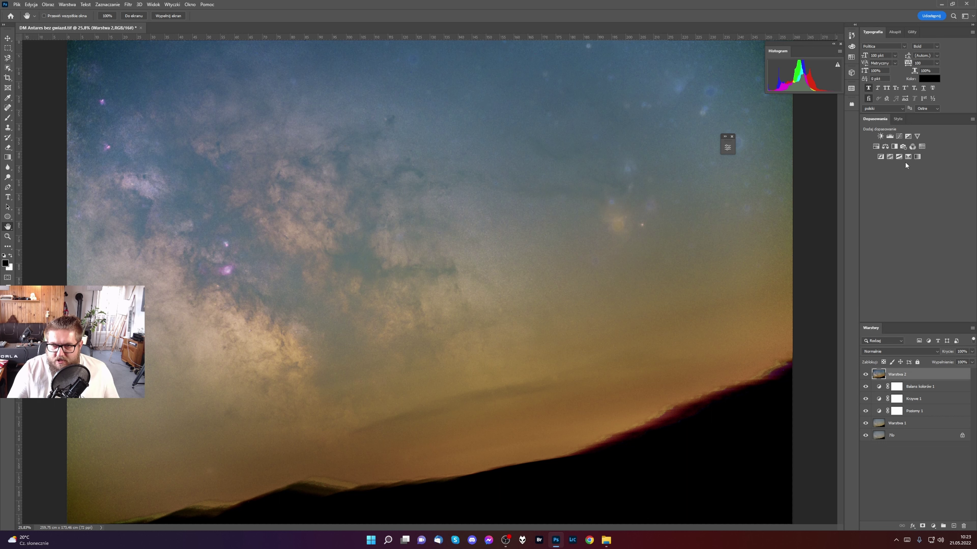
# Add a Curves adjustment layer above the merged layer with an S-curve that darkens the shadows and raises input 166 to output 177.
pyautogui.click(899, 136)
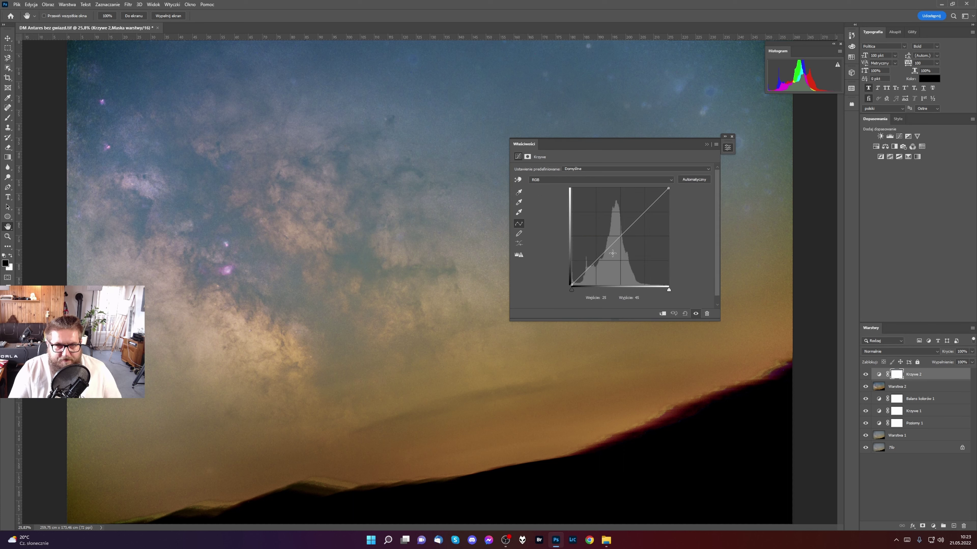
pyautogui.moveTo(587, 266); pyautogui.dragTo(623, 237)
pyautogui.moveTo(598, 271); pyautogui.dragTo(594, 270)
pyautogui.moveTo(623, 236); pyautogui.dragTo(626, 229)
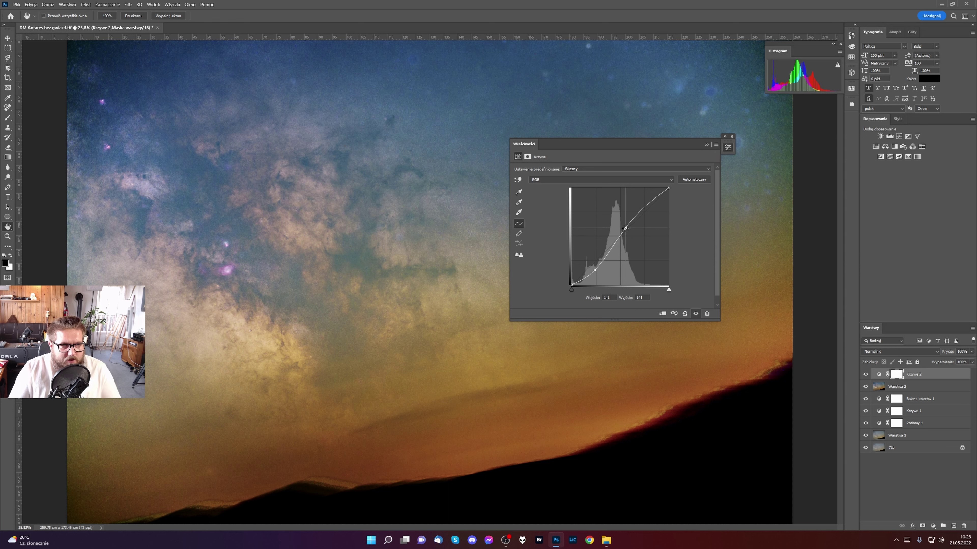
pyautogui.moveTo(595, 270); pyautogui.dragTo(597, 270)
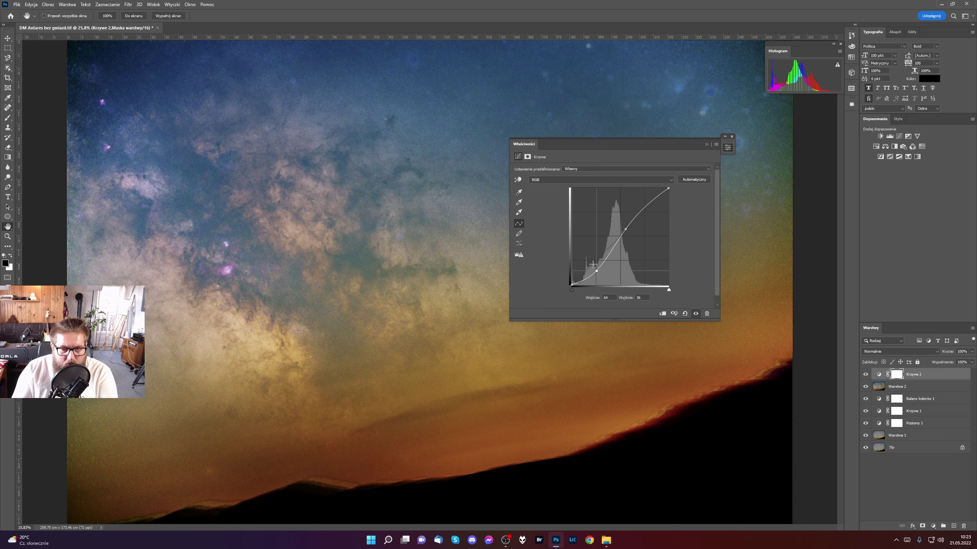
pyautogui.moveTo(596, 271); pyautogui.dragTo(592, 269)
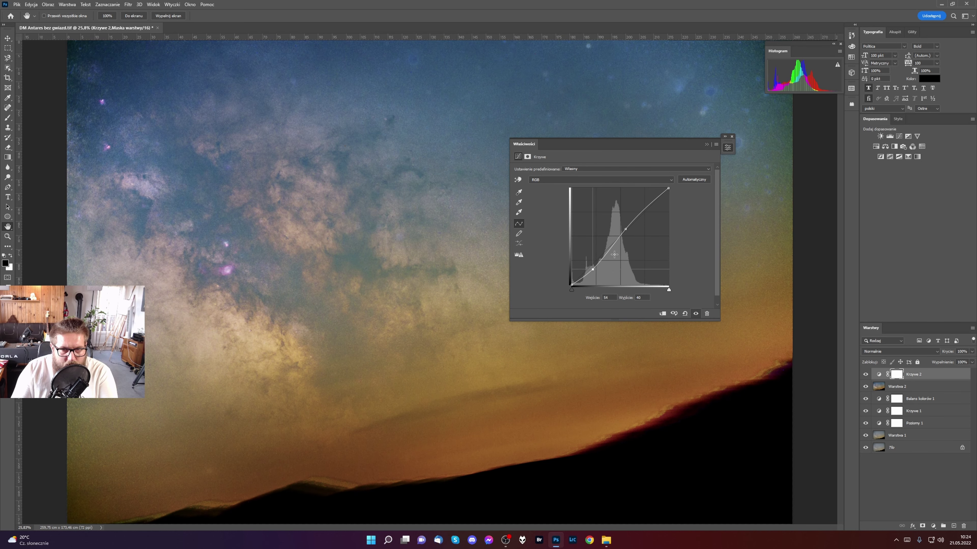
pyautogui.moveTo(627, 229); pyautogui.dragTo(628, 228)
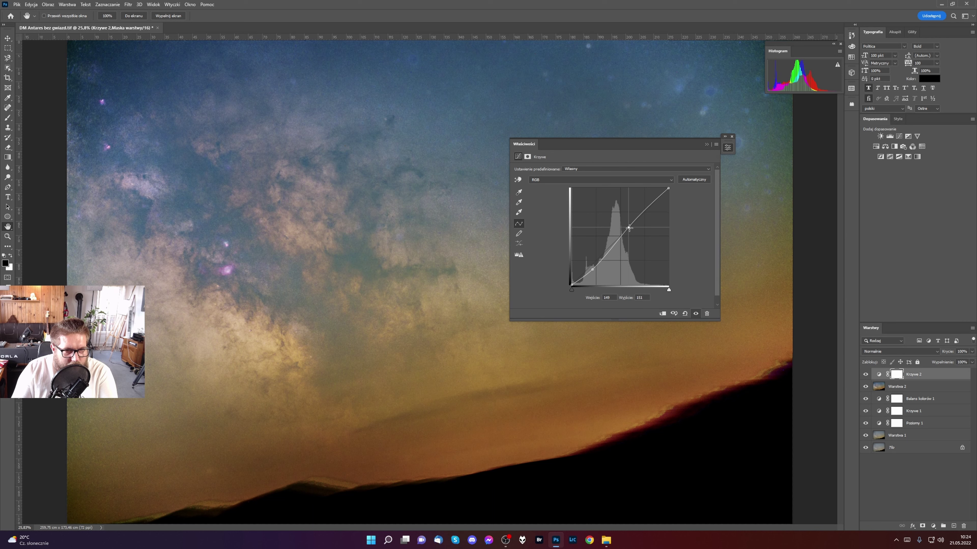
pyautogui.moveTo(597, 264); pyautogui.dragTo(596, 263)
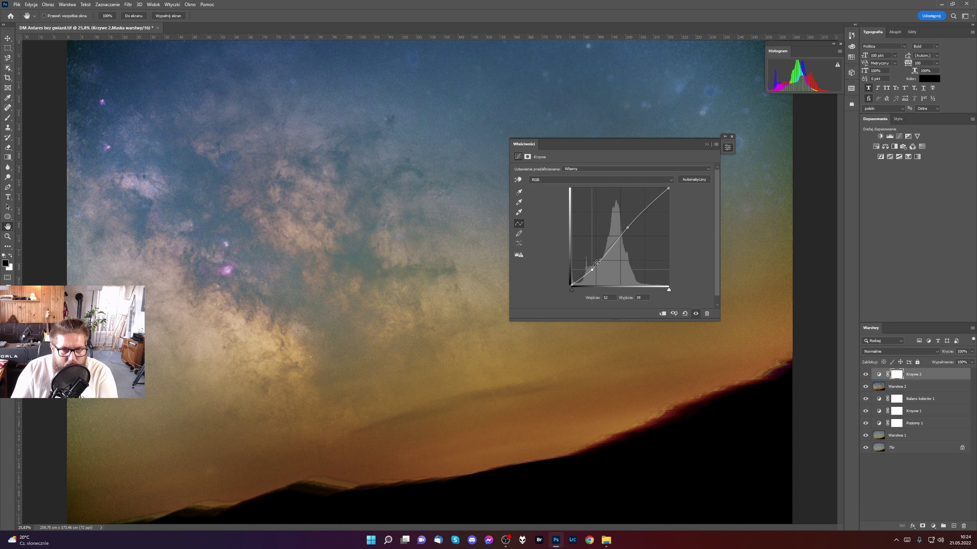
pyautogui.click(578, 282)
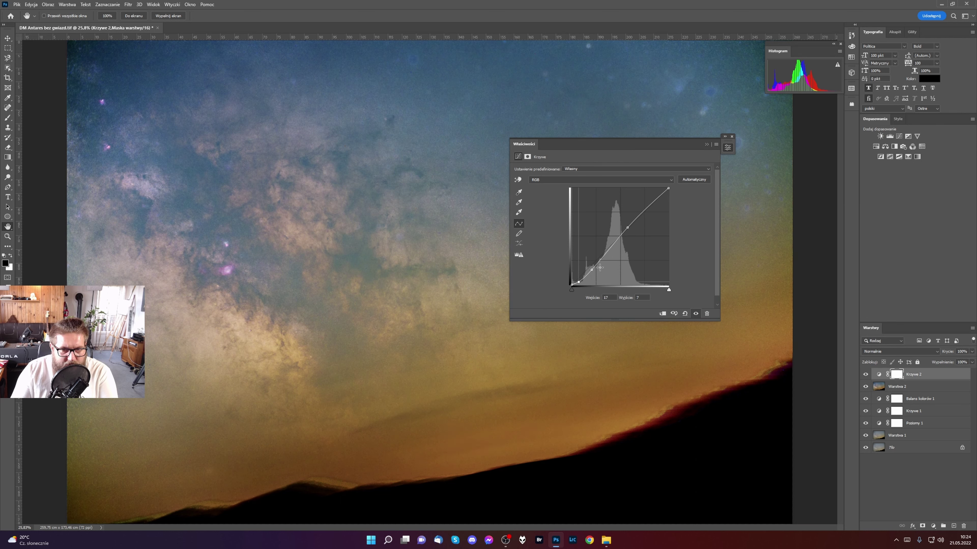
pyautogui.moveTo(604, 256); pyautogui.dragTo(633, 217)
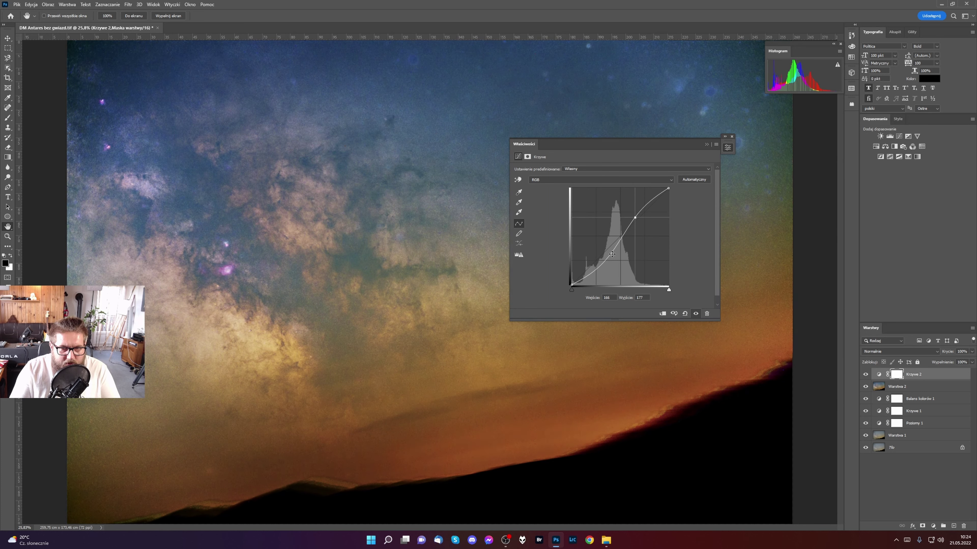
pyautogui.moveTo(612, 254); pyautogui.dragTo(602, 266)
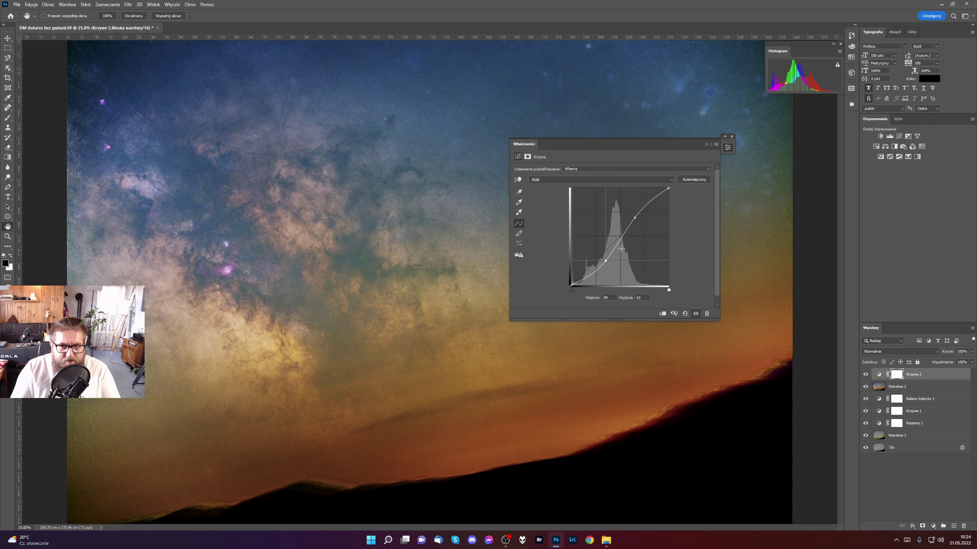
# Move the shadow point of the Curves adjustment to input 79, output 60, and close its properties.
pyautogui.moveTo(607, 262); pyautogui.dragTo(601, 262)
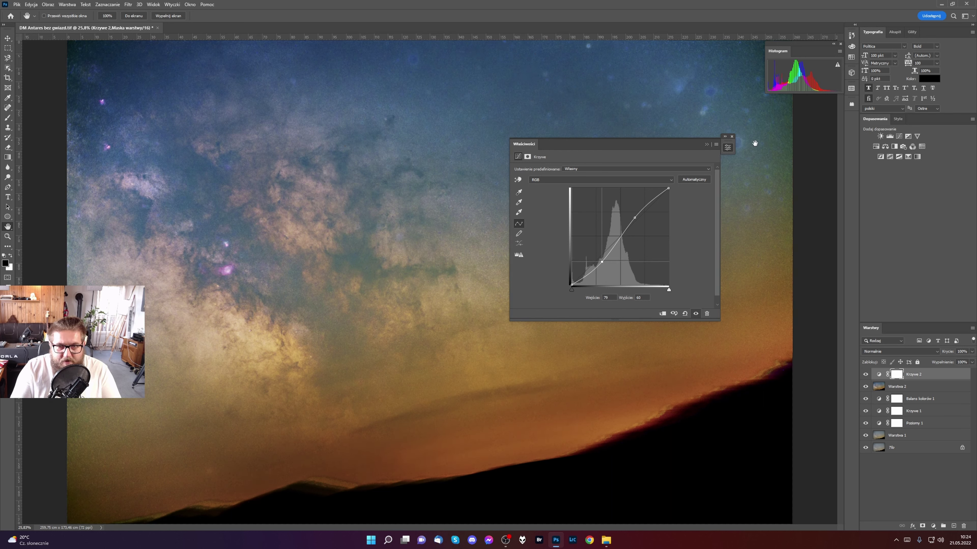
pyautogui.click(732, 145)
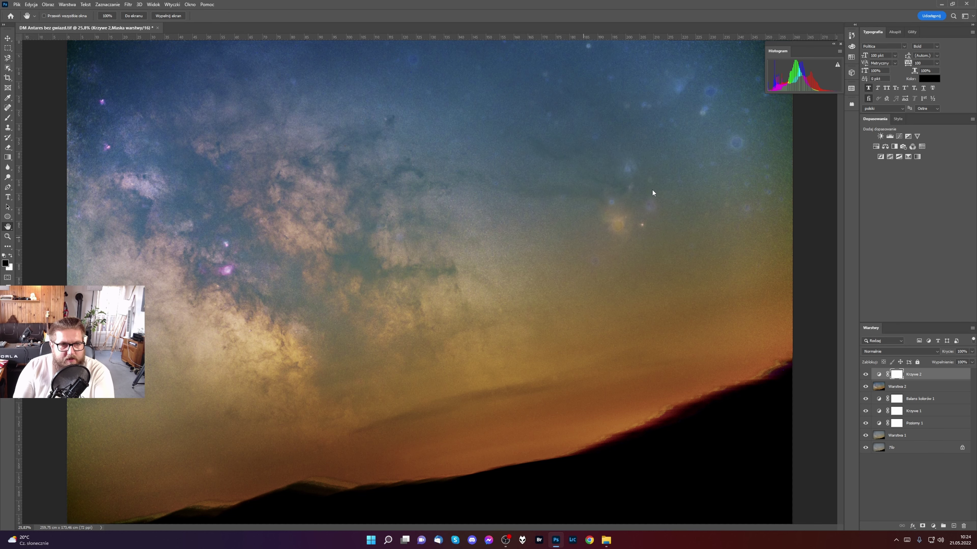
# Stamp all visible layers into a new merged layer on top and open it in the Camera Raw filter.
pyautogui.hotkey('ctrl', 'shift', 'a')
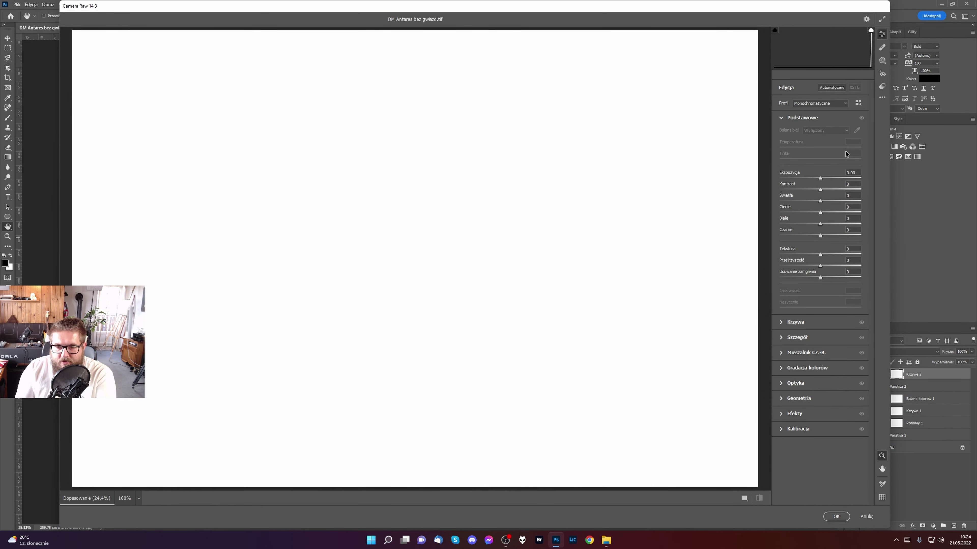
pyautogui.click(866, 517)
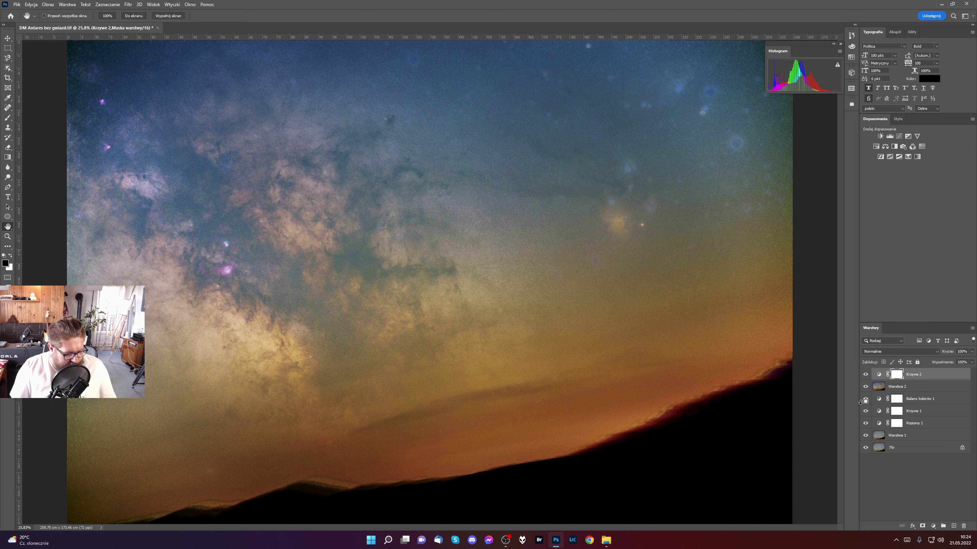
pyautogui.hotkey('ctrl', 'shift', 'alt', 'e')
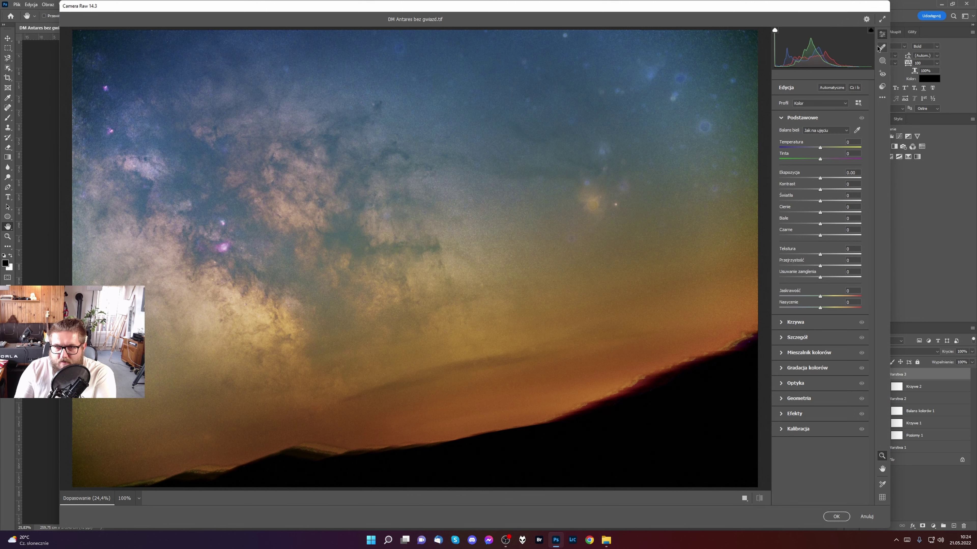
# Create a tilted linear gradient mask covering the sky, fading out from mid-image down to the mountain ridge.
pyautogui.click(882, 61)
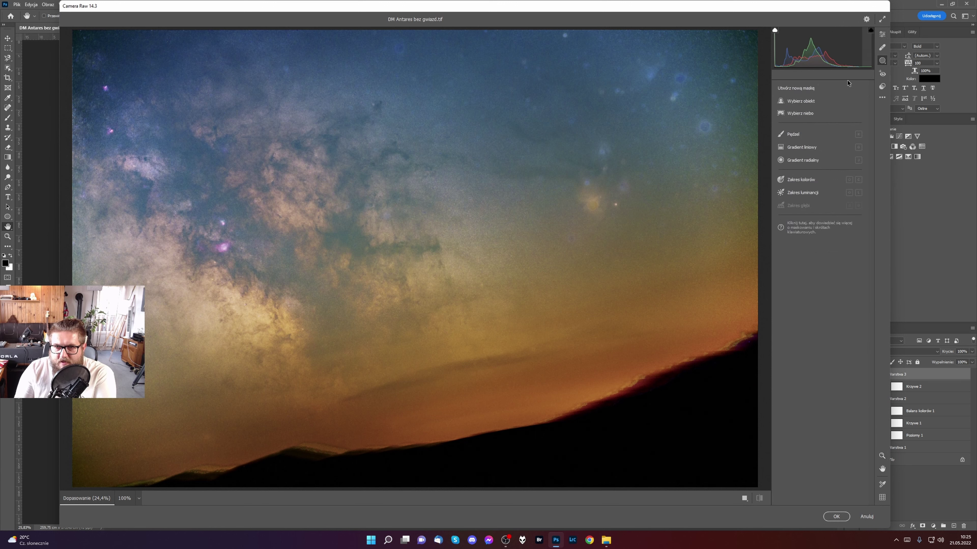
pyautogui.click(800, 147)
pyautogui.moveTo(422, 293); pyautogui.dragTo(450, 442)
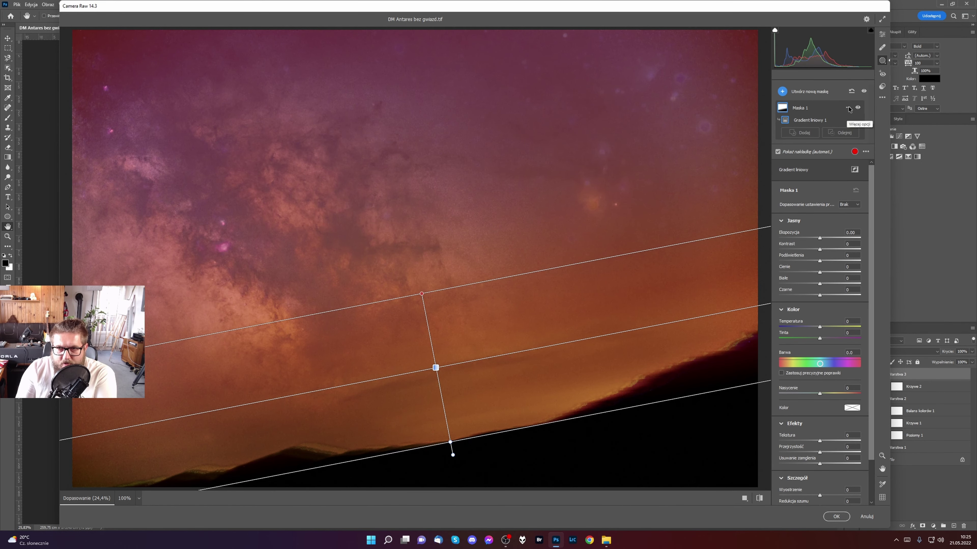
# Intersect the sky gradient mask with a luminance range limited to the dark tones, with a wide falloff toward the highlights.
pyautogui.click(847, 108)
pyautogui.moveTo(904, 123)
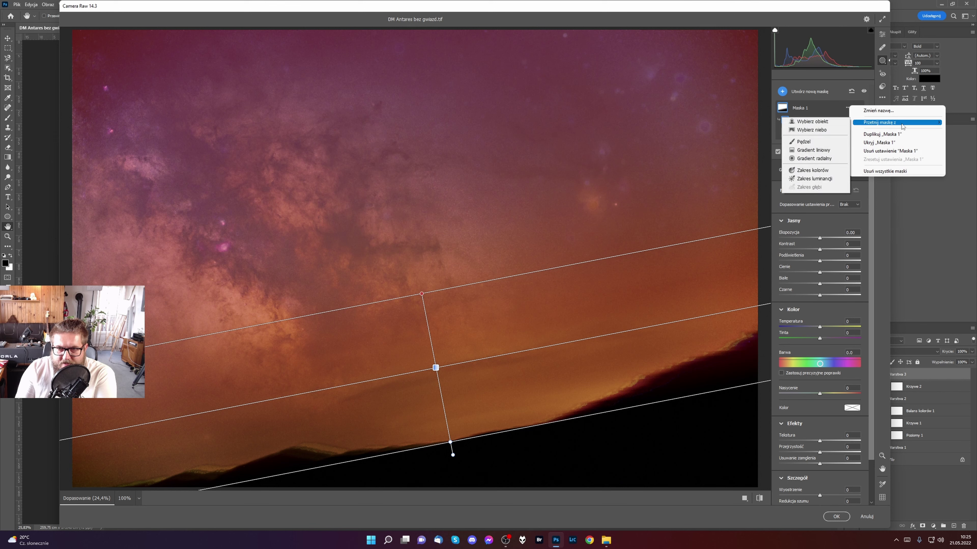
pyautogui.click(811, 180)
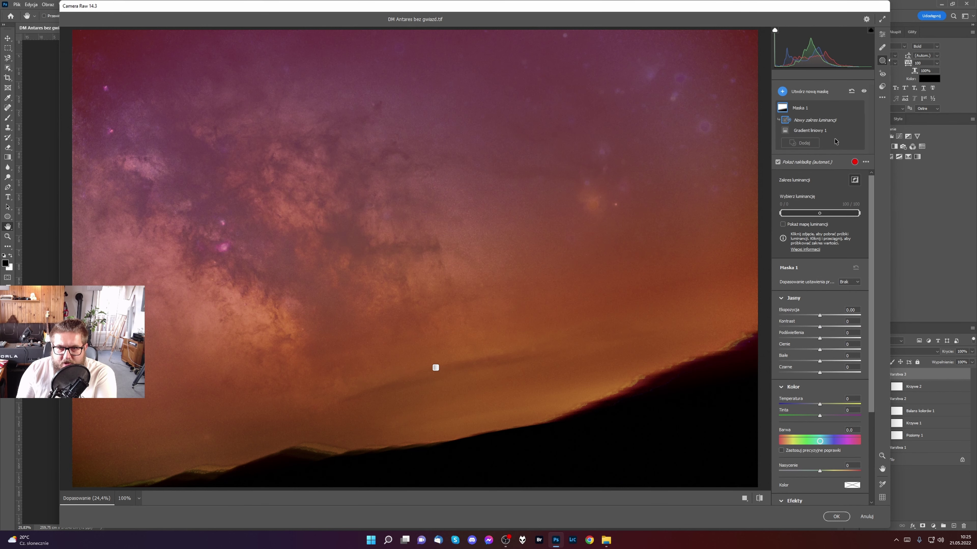
pyautogui.moveTo(860, 213); pyautogui.dragTo(799, 215)
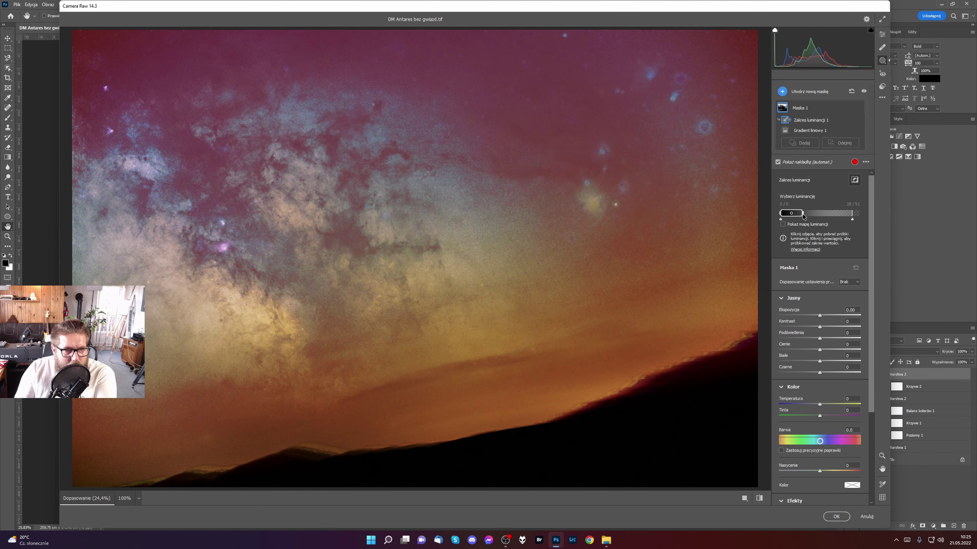
pyautogui.moveTo(802, 214); pyautogui.dragTo(800, 214)
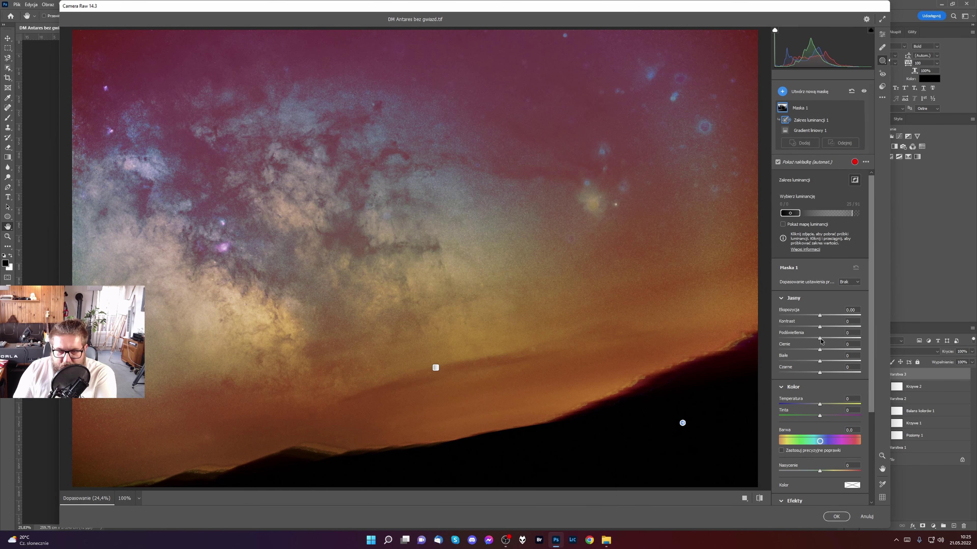
# Lower the mask's blacks slightly and set its temperature to +38 and tint to +13.
pyautogui.moveTo(820, 375); pyautogui.dragTo(816, 373)
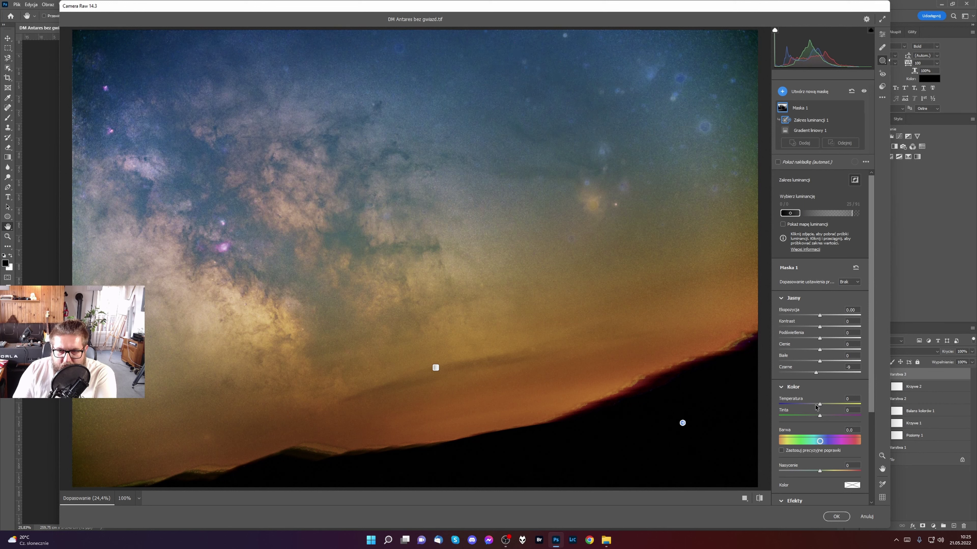
pyautogui.moveTo(820, 405)
pyautogui.mouseDown()
pyautogui.moveTo(836, 404)
pyautogui.moveTo(821, 418)
pyautogui.mouseUp()
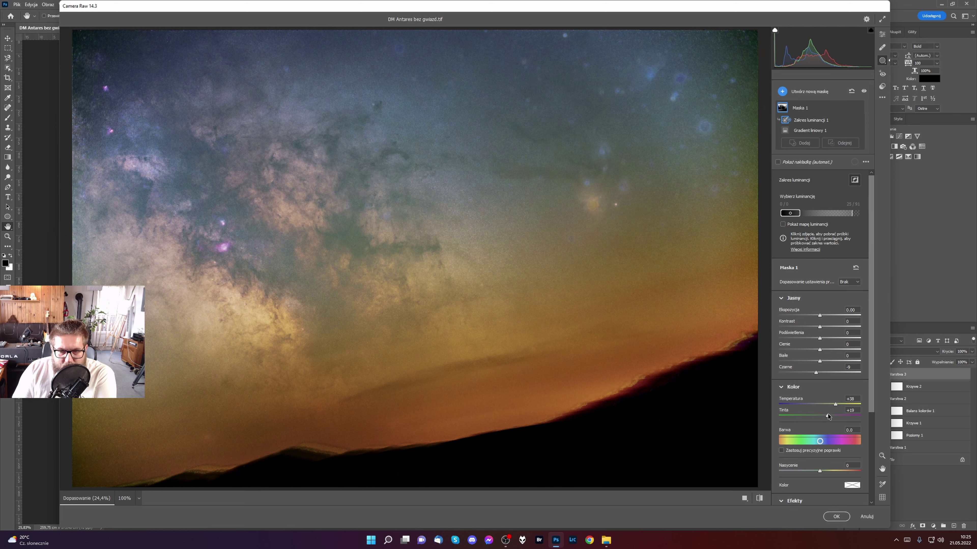
pyautogui.moveTo(828, 415); pyautogui.dragTo(826, 416)
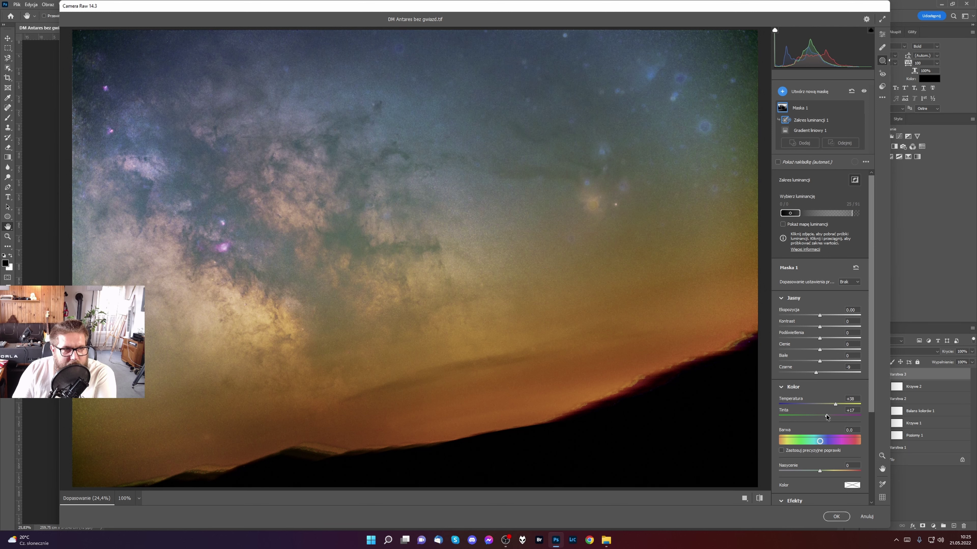
pyautogui.moveTo(826, 416); pyautogui.dragTo(825, 416)
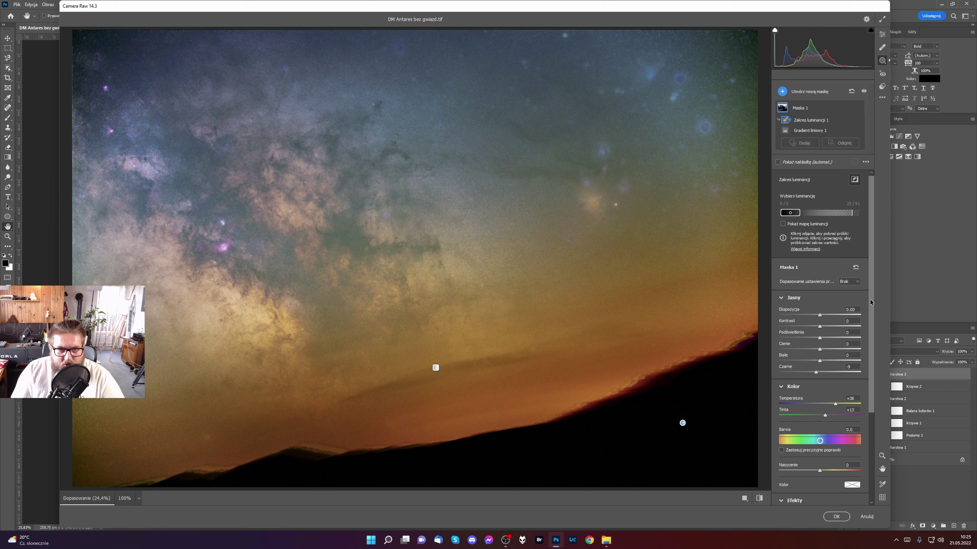
# Set the mask's texture to +17, clarity to -10, dehaze to +12, noise reduction to +50 and exposure to -0.05.
pyautogui.moveTo(869, 300); pyautogui.dragTo(866, 325)
pyautogui.scroll(-3, 820, 419)
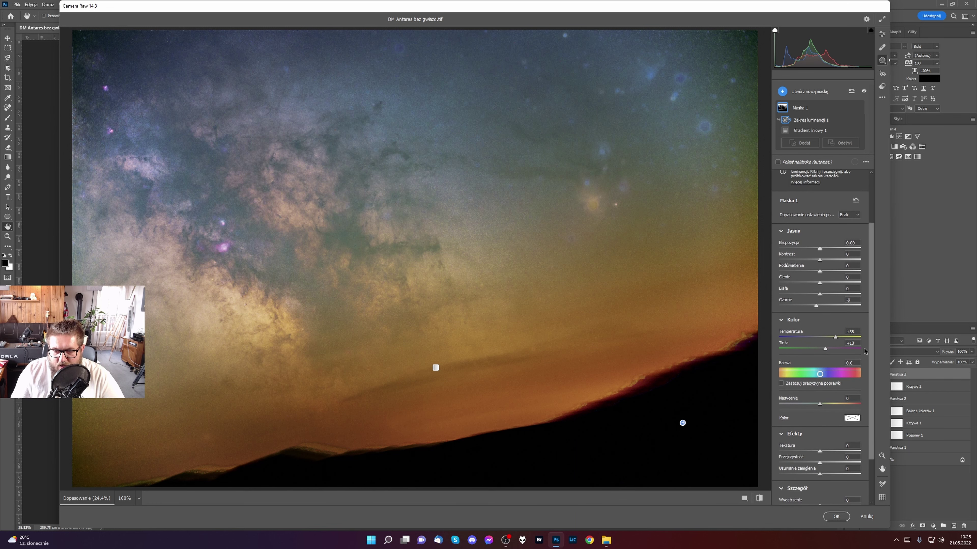
pyautogui.moveTo(821, 419); pyautogui.dragTo(824, 440)
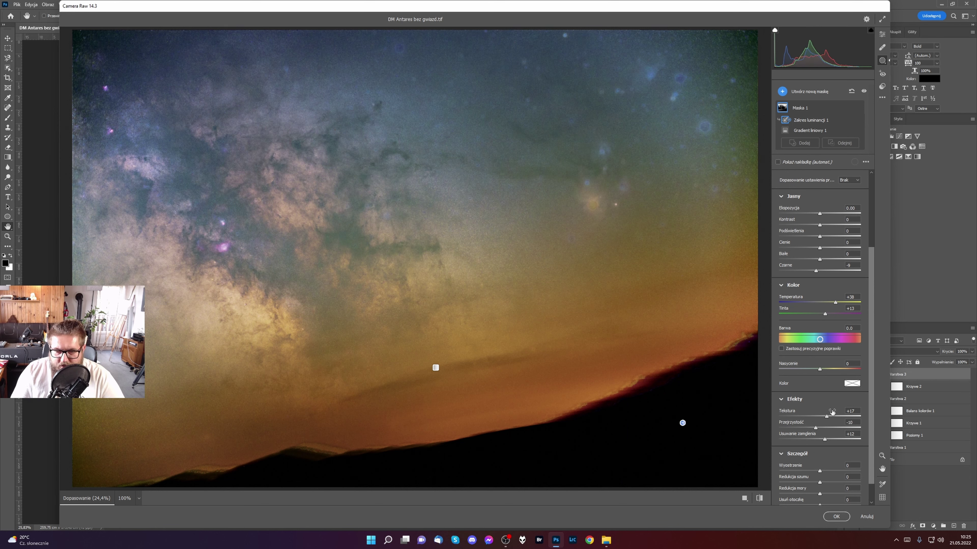
pyautogui.moveTo(822, 483); pyautogui.dragTo(831, 484)
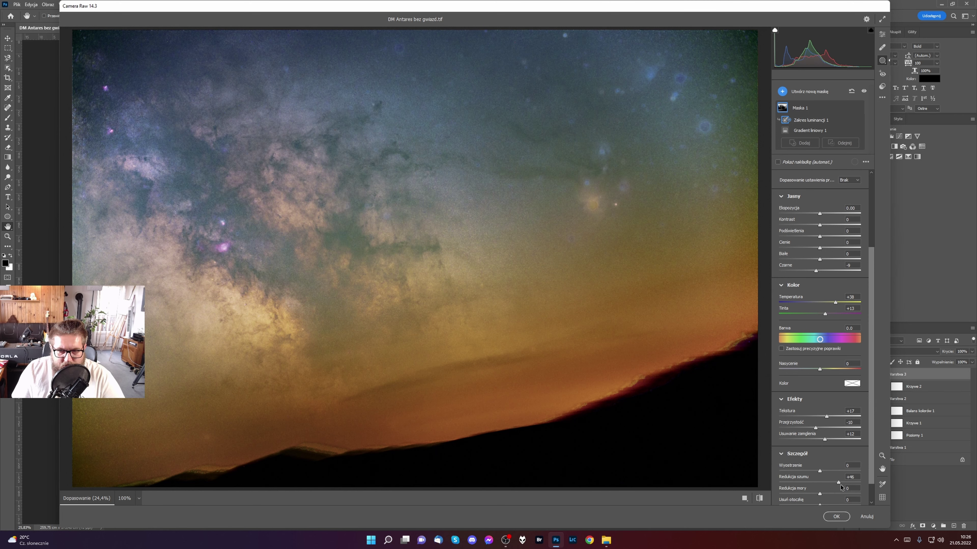
pyautogui.moveTo(841, 484); pyautogui.dragTo(841, 485)
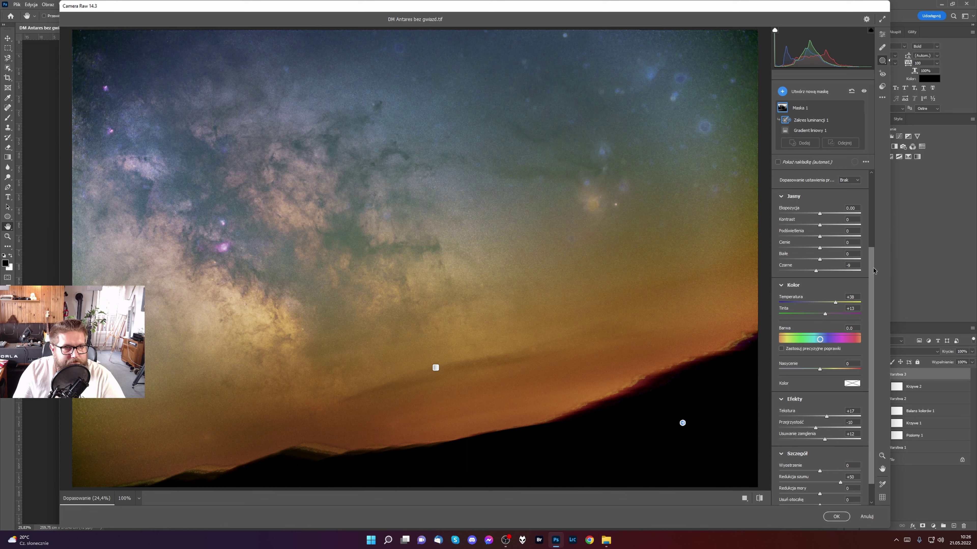
pyautogui.moveTo(816, 212); pyautogui.dragTo(818, 214)
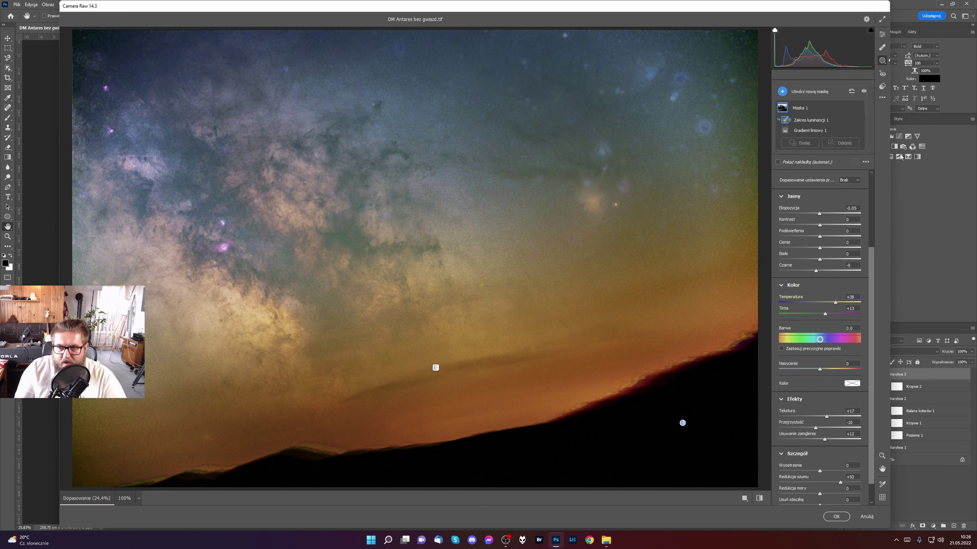
# Set the global sharpening to 6 and noise reduction to 25, judging the sky grain at 100% zoom.
pyautogui.click(882, 34)
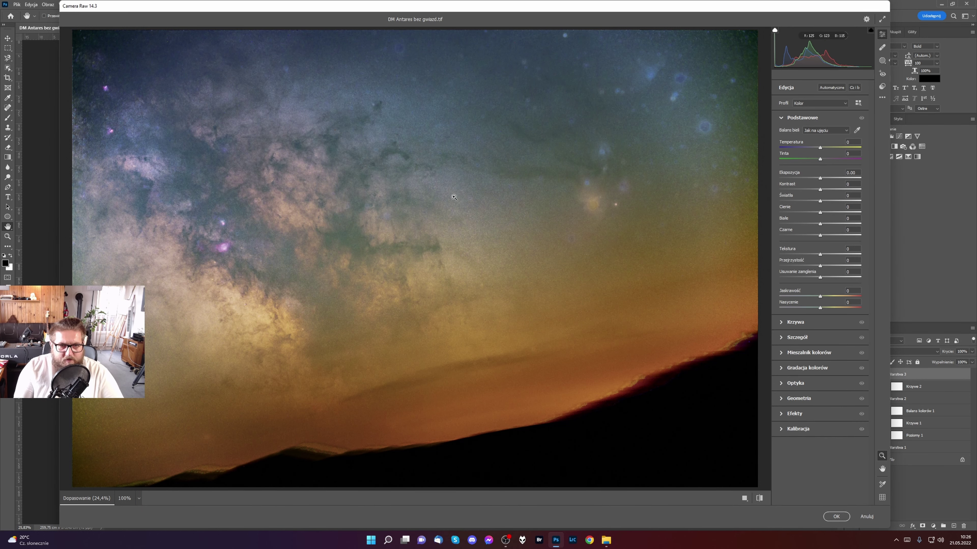
pyautogui.click(475, 200)
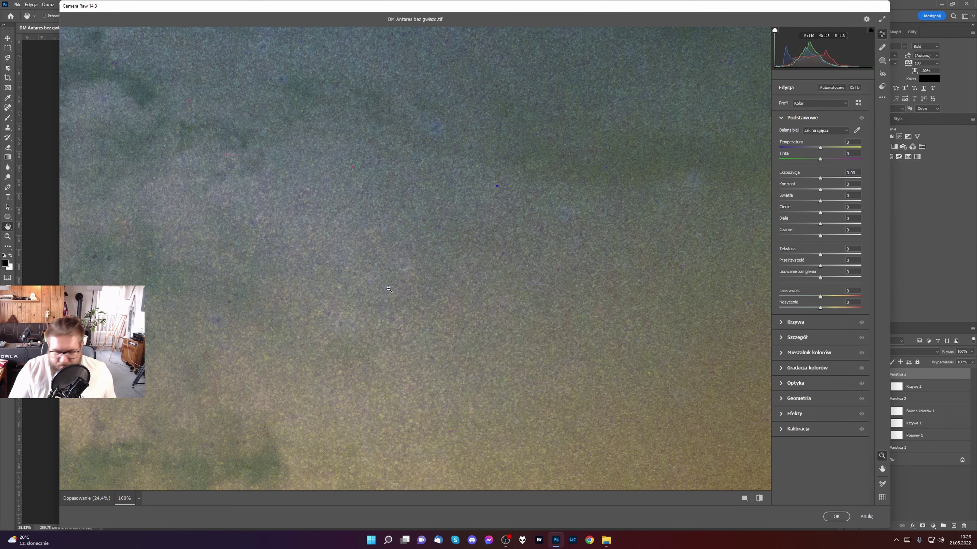
pyautogui.press('h')
pyautogui.moveTo(379, 304); pyautogui.dragTo(543, 162)
pyautogui.moveTo(427, 207); pyautogui.dragTo(442, 203)
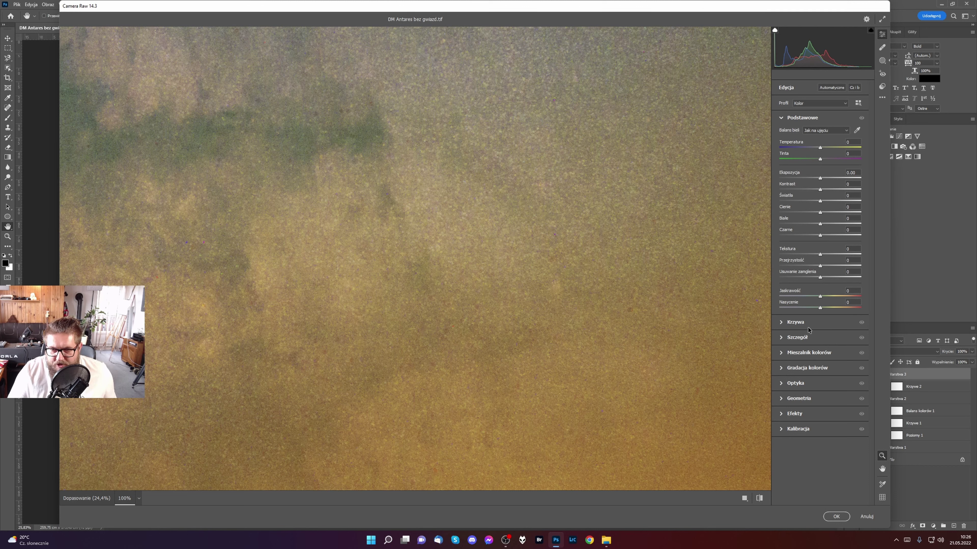
pyautogui.click(782, 338)
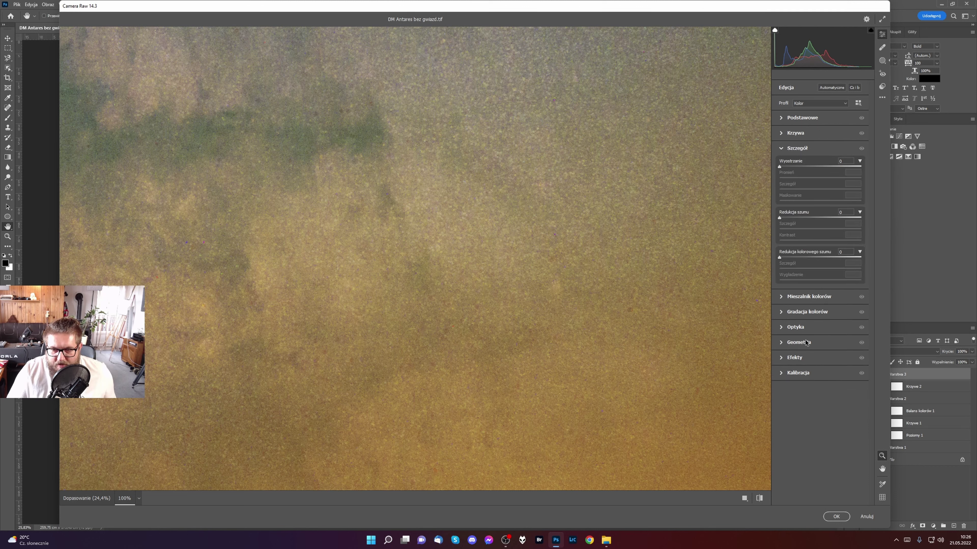
pyautogui.click(781, 167)
pyautogui.moveTo(782, 171); pyautogui.dragTo(783, 169)
pyautogui.moveTo(779, 220); pyautogui.dragTo(794, 222)
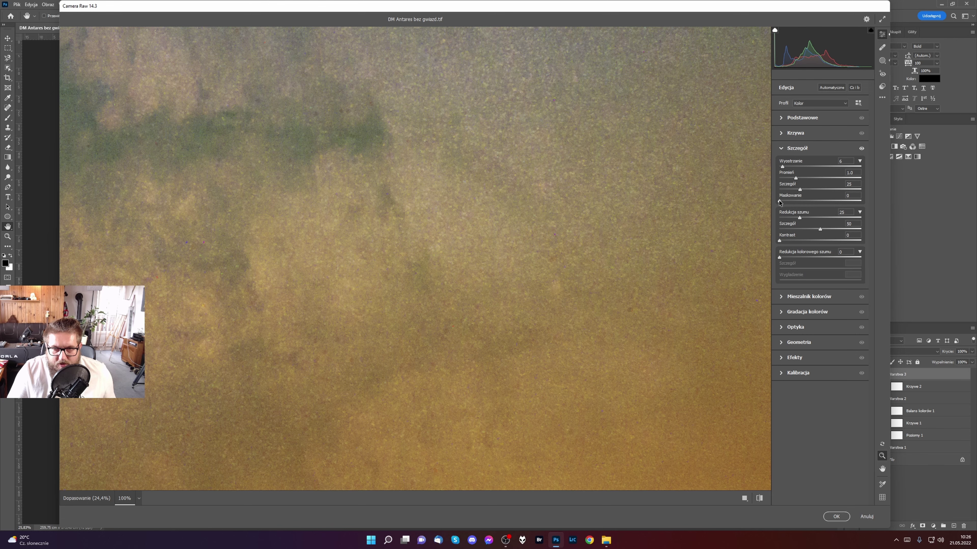
# Set the sharpening masking to 36 and apply the Camera Raw filter.
pyautogui.press('alt')
pyautogui.moveTo(779, 201); pyautogui.dragTo(810, 206)
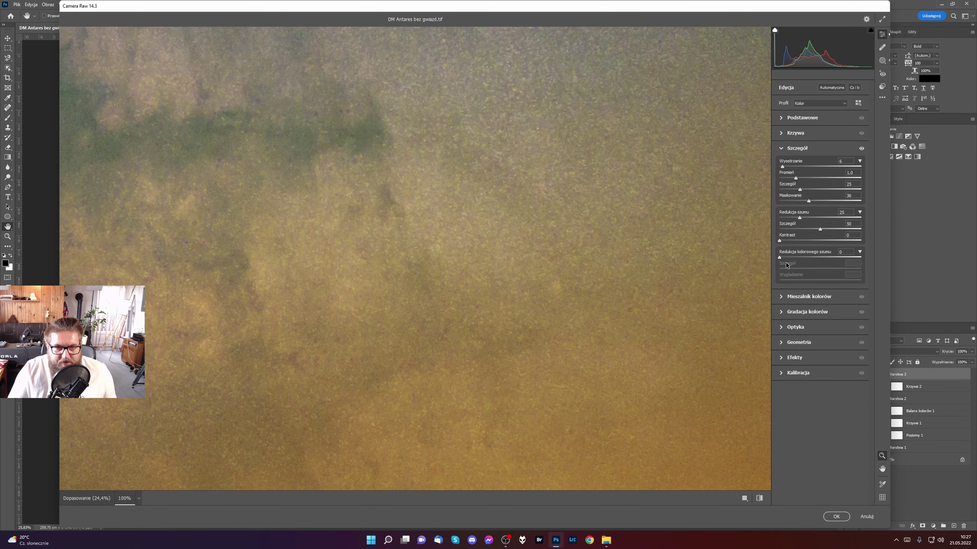
pyautogui.click(390, 250)
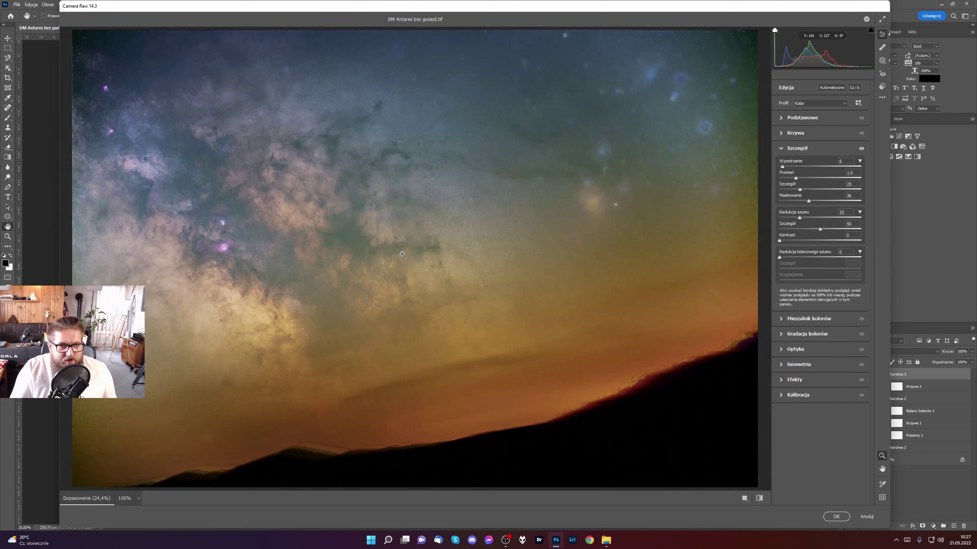
pyautogui.click(846, 516)
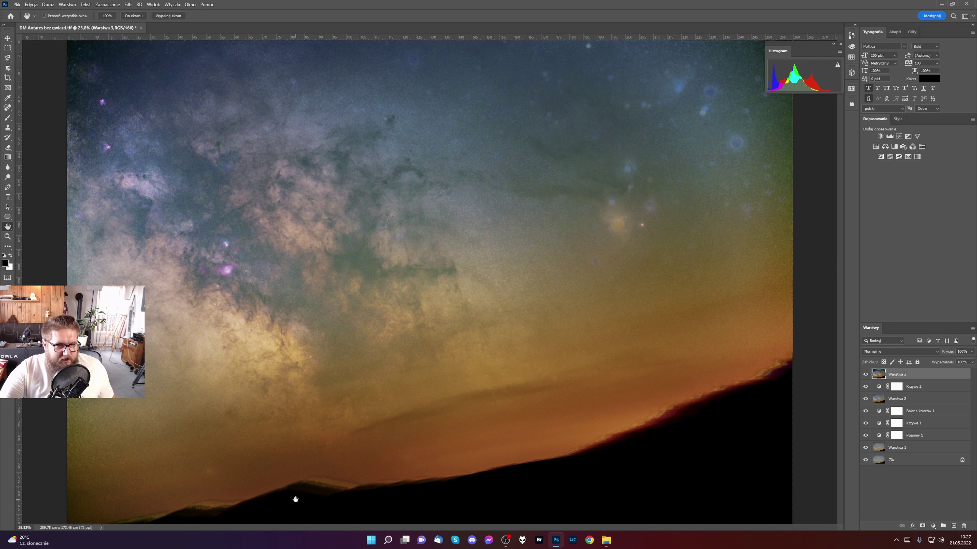
# Open the DM Antares gwiazdy image from the StarNet_Win folder in Photoshop as a separate document.
pyautogui.moveTo(607, 539)
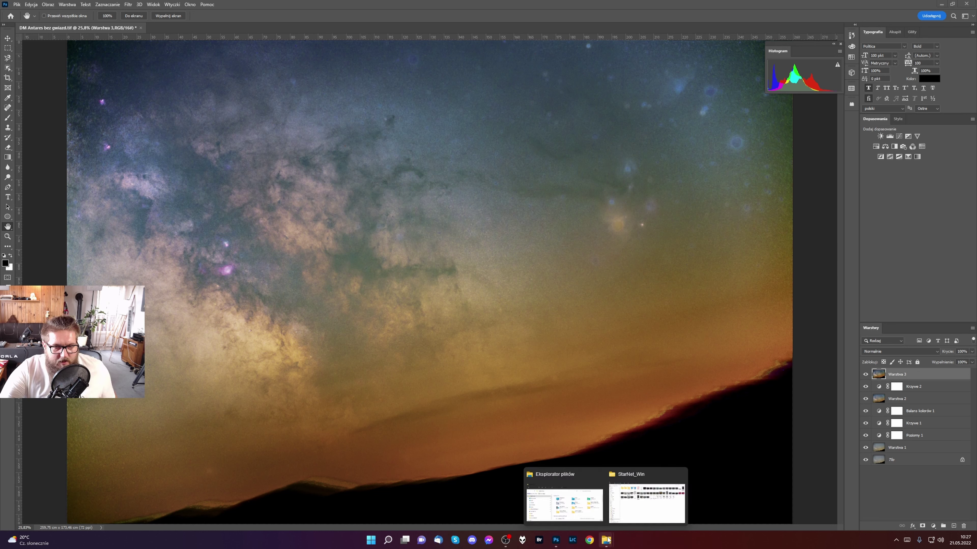
pyautogui.click(647, 500)
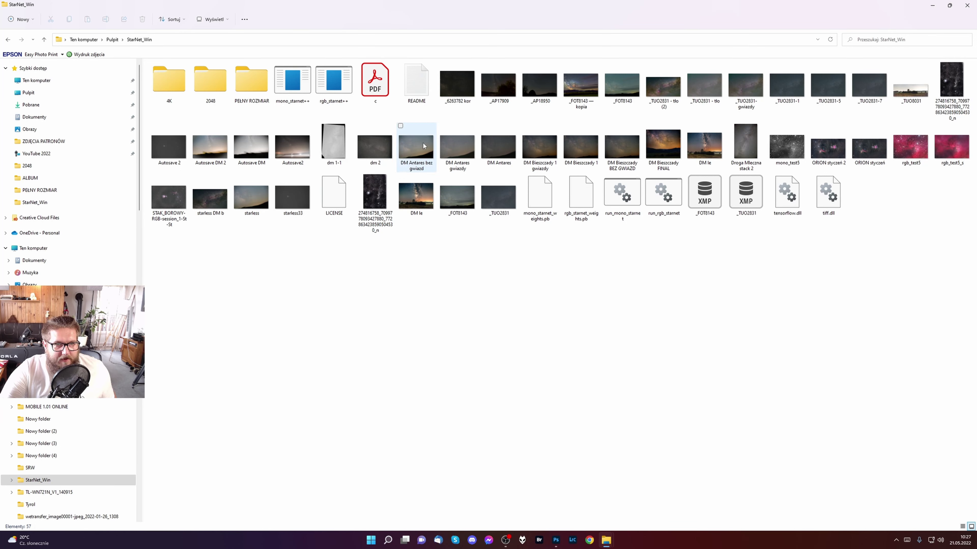
pyautogui.click(461, 147)
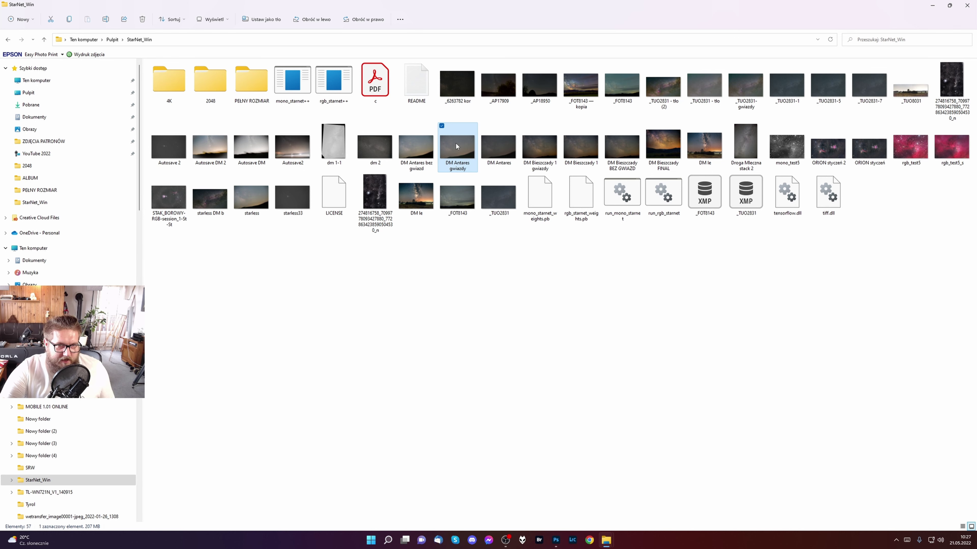
pyautogui.moveTo(456, 143); pyautogui.dragTo(421, 29)
pyautogui.press('super+Tab')
pyautogui.press('Return')
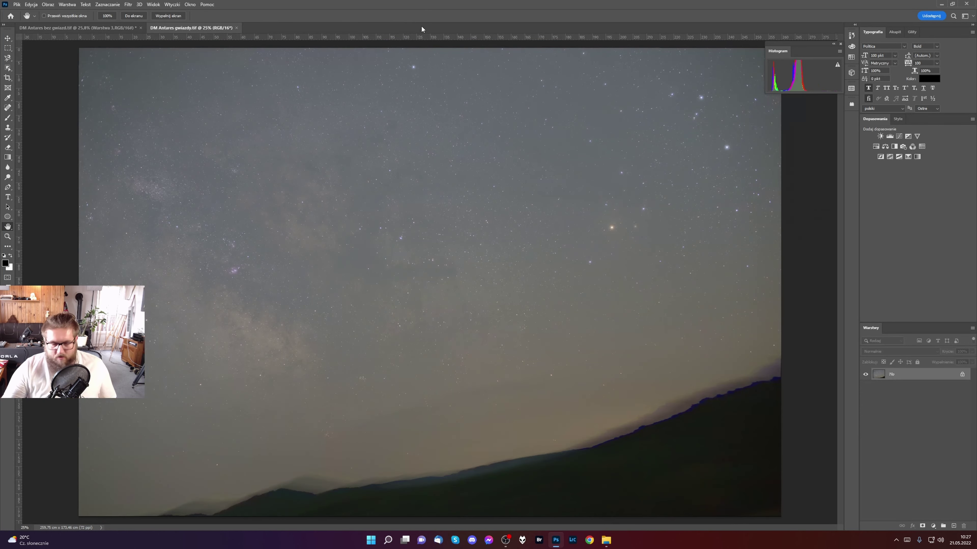
# Place the starry image as an aligned top layer in the starless document and set its blend mode to Screen (Ekran).
pyautogui.click(7, 38)
pyautogui.moveTo(434, 279); pyautogui.dragTo(497, 301)
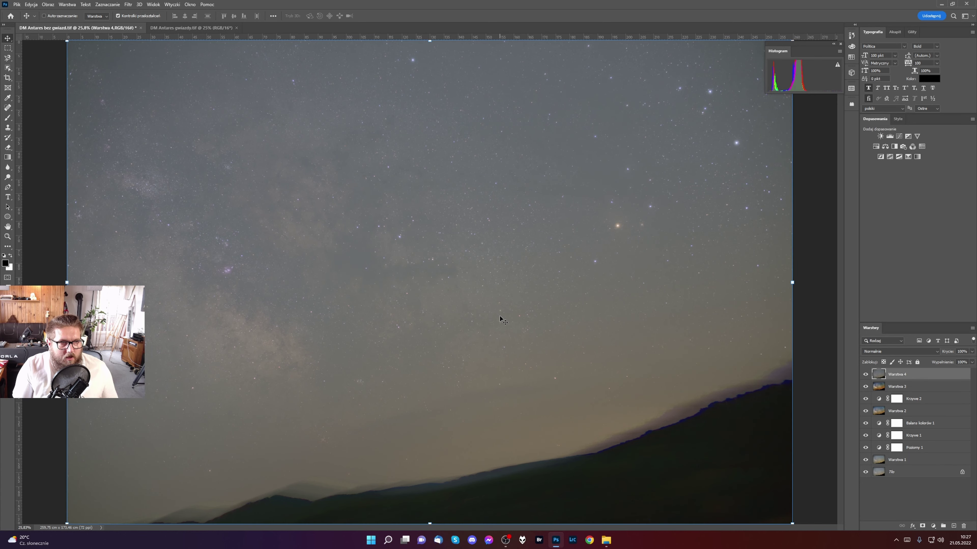
pyautogui.click(911, 353)
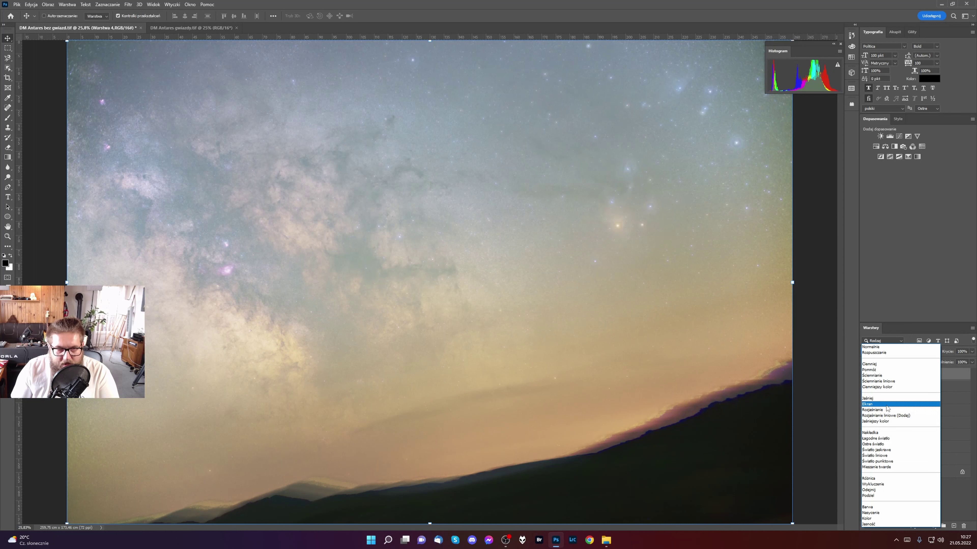
pyautogui.click(887, 408)
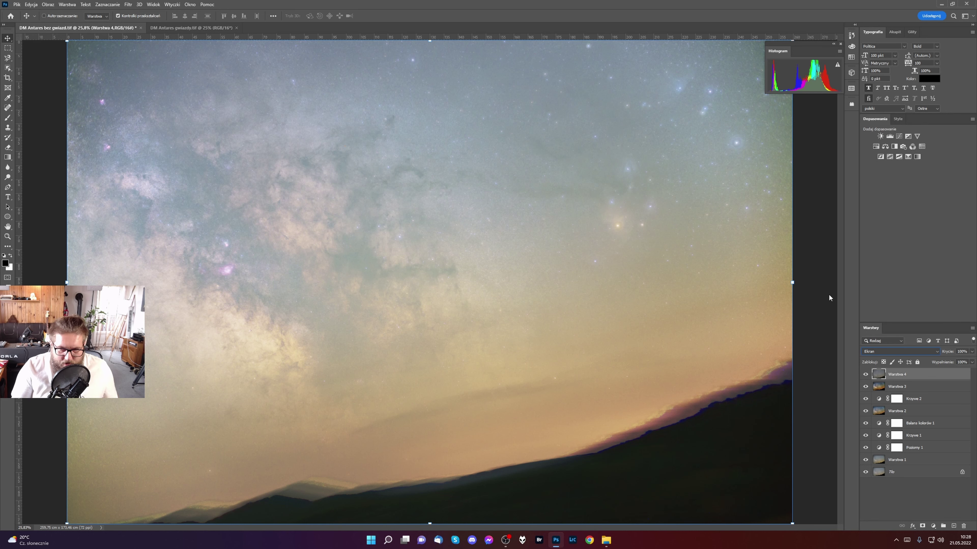
# Compare the image with and without the starry layer Warstwa 4, leaving that layer hidden.
pyautogui.click(865, 375)
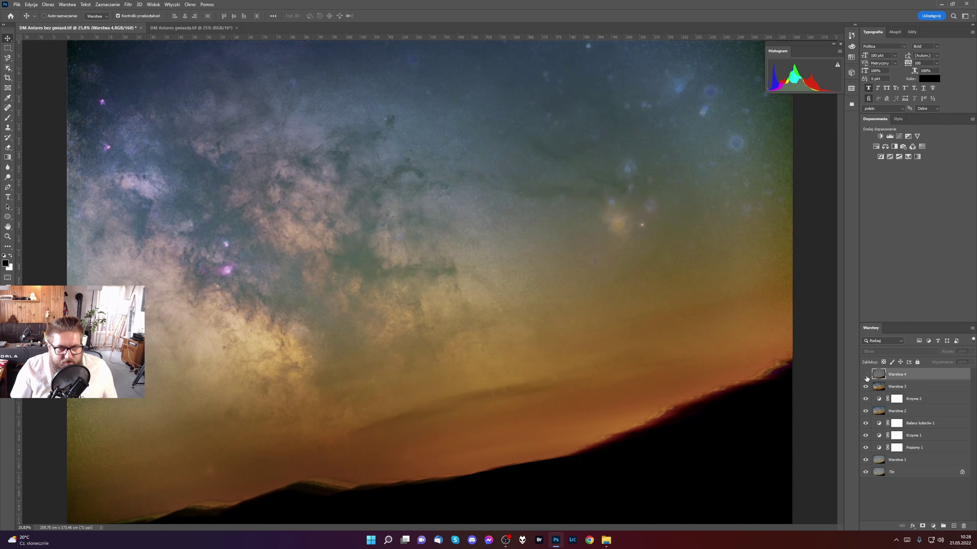
pyautogui.click(866, 375)
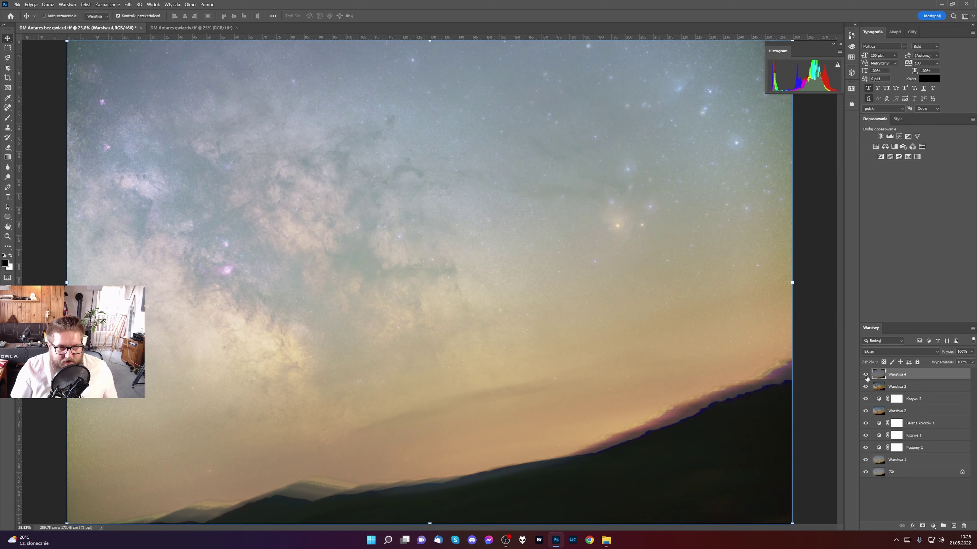
pyautogui.click(866, 376)
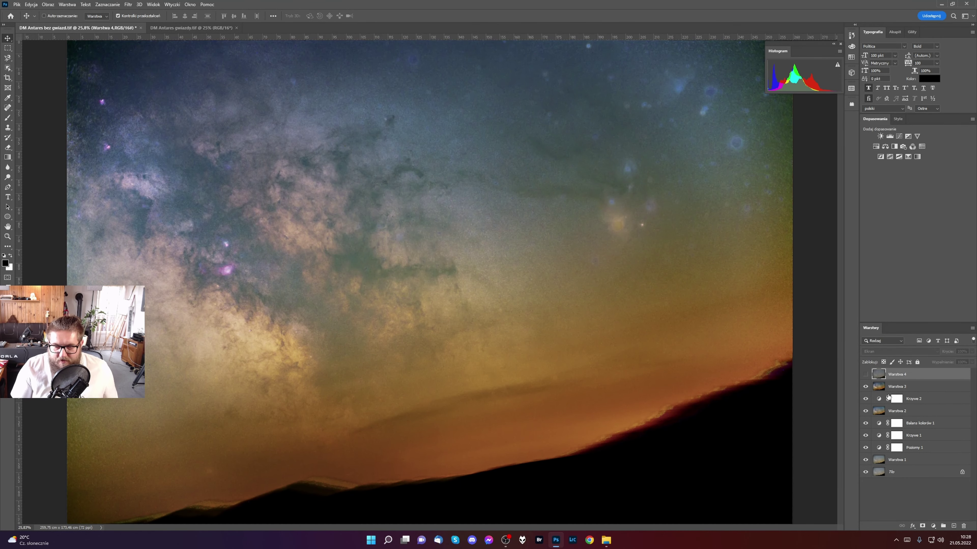
# Add a Brightness/Contrast adjustment layer above Warstwa 3, with brightness raised slightly and contrast set to 18.
pyautogui.click(881, 387)
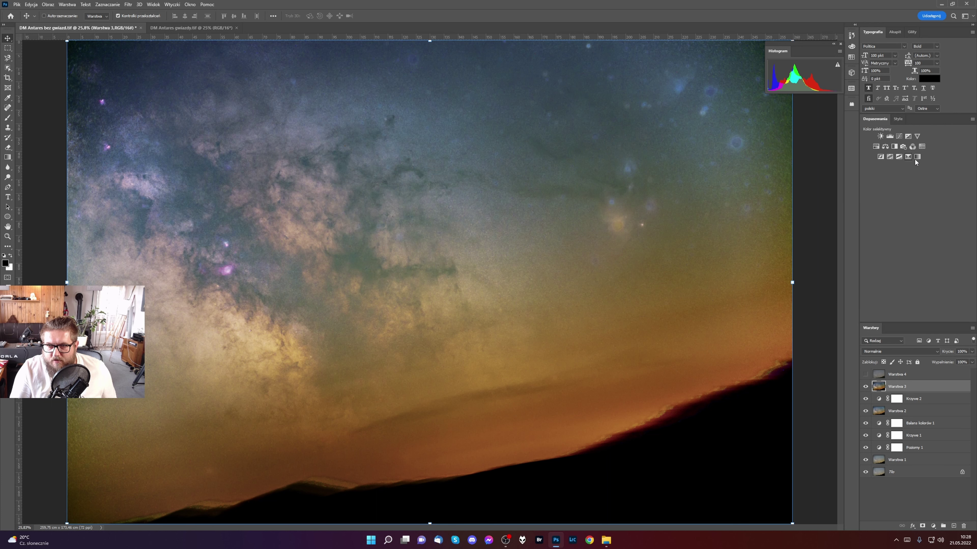
pyautogui.click(881, 136)
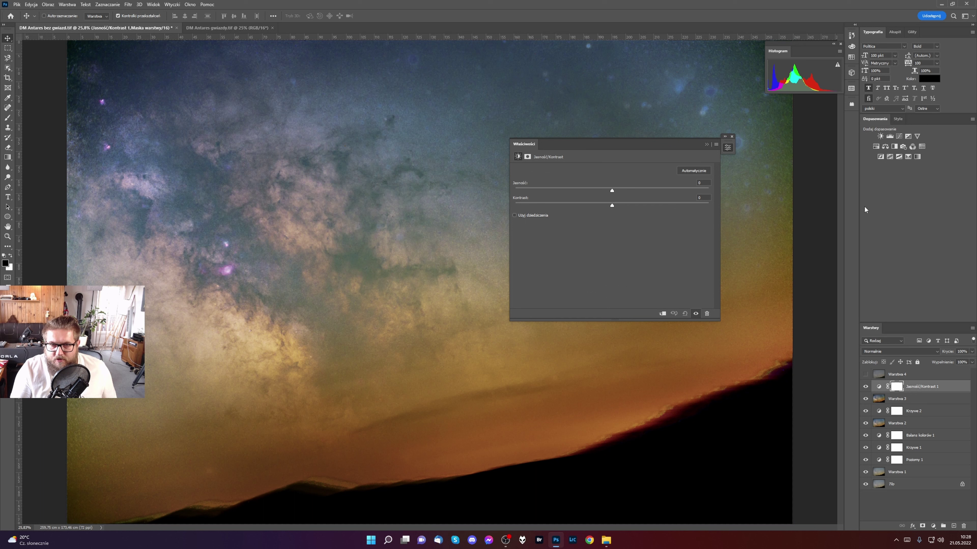
pyautogui.moveTo(625, 207); pyautogui.dragTo(614, 193)
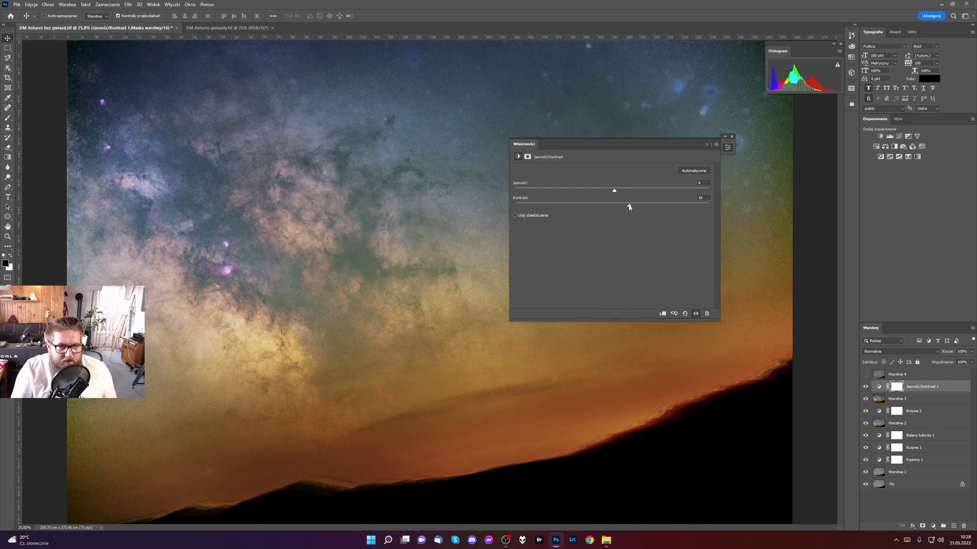
pyautogui.click(732, 137)
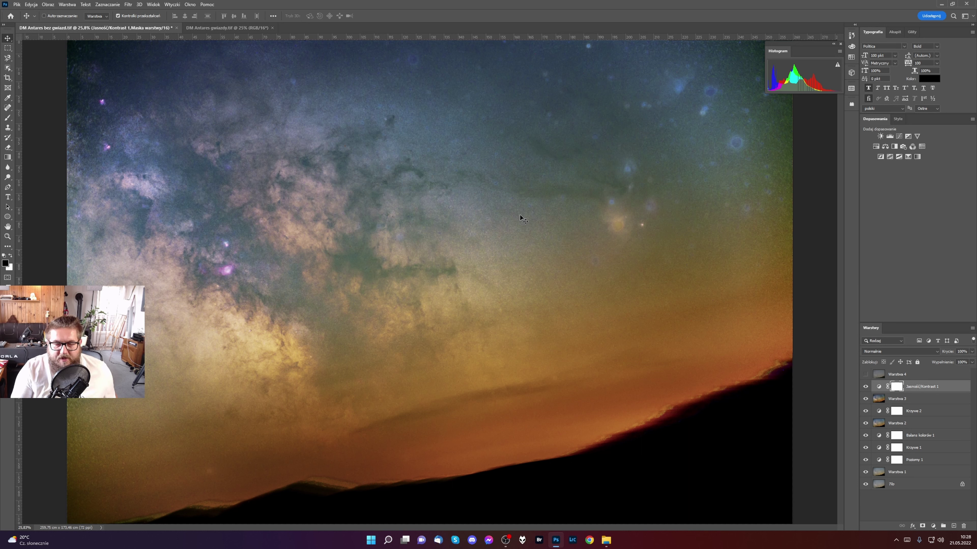
# Duplicate Warstwa 3 and brighten the copy using Levels, with midtones at 1.72 and the white input at 231.
pyautogui.click(890, 397)
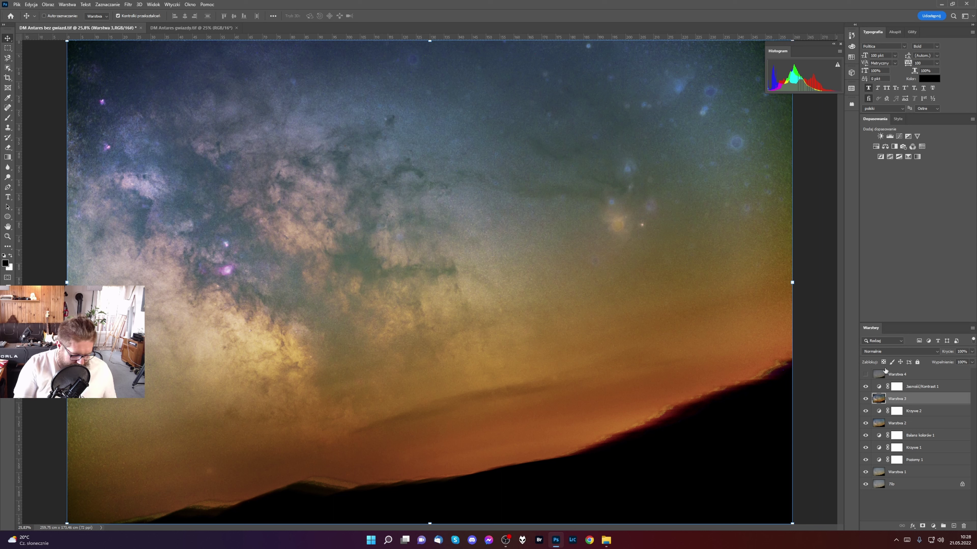
pyautogui.hotkey('ctrl', 'j')
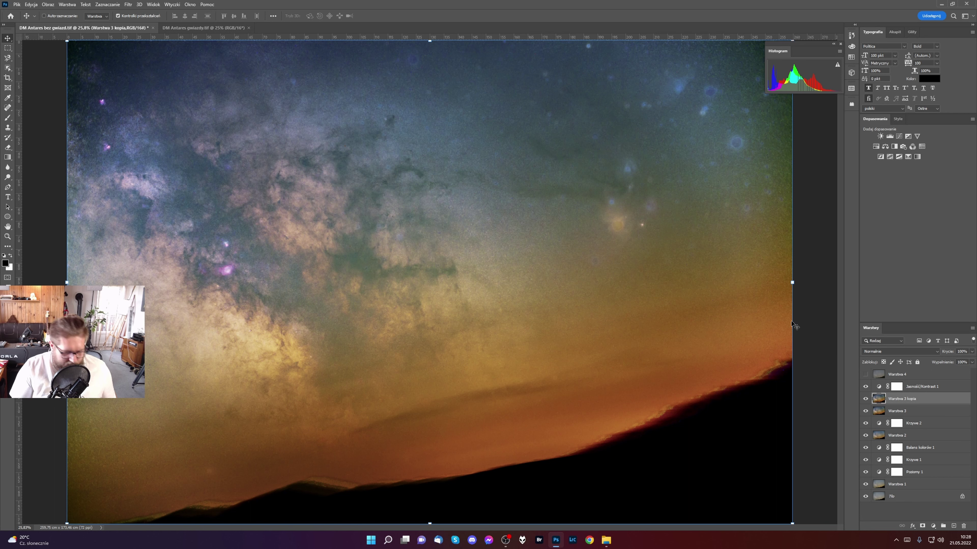
pyautogui.hotkey('ctrl', 'l')
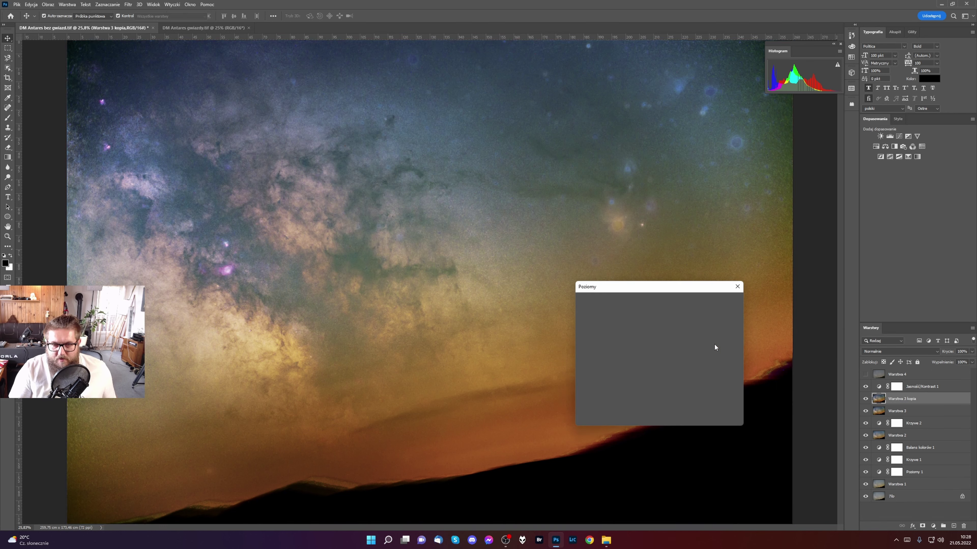
pyautogui.moveTo(635, 373); pyautogui.dragTo(615, 372)
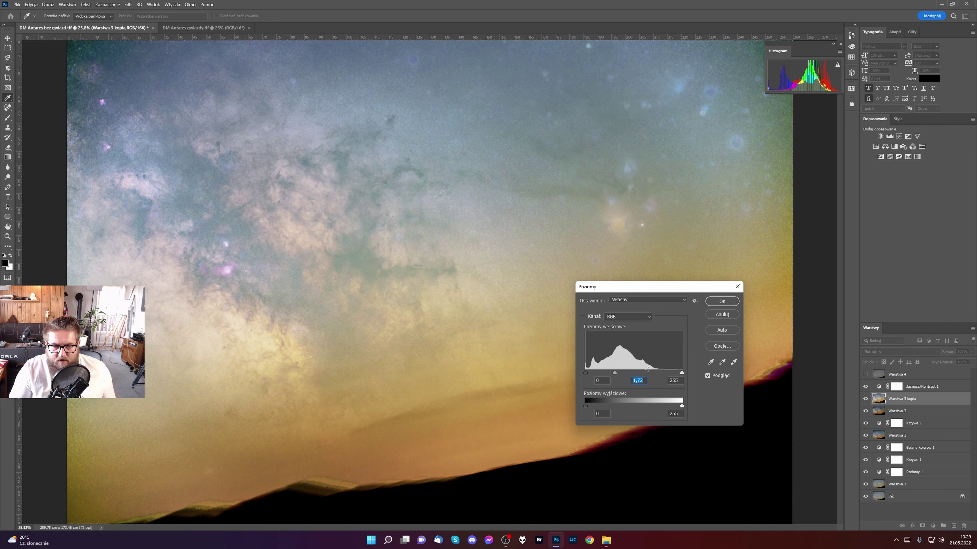
pyautogui.moveTo(687, 375); pyautogui.dragTo(678, 376)
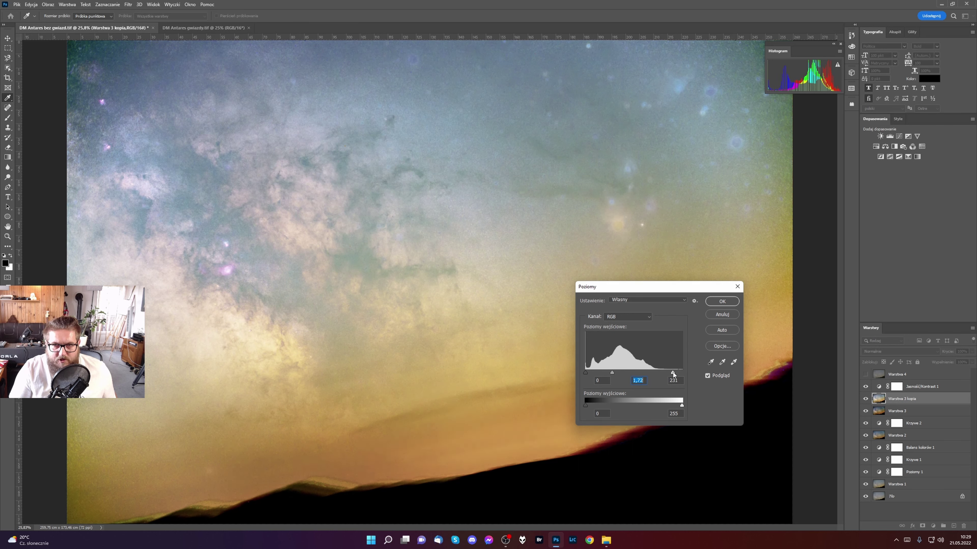
pyautogui.press('Return')
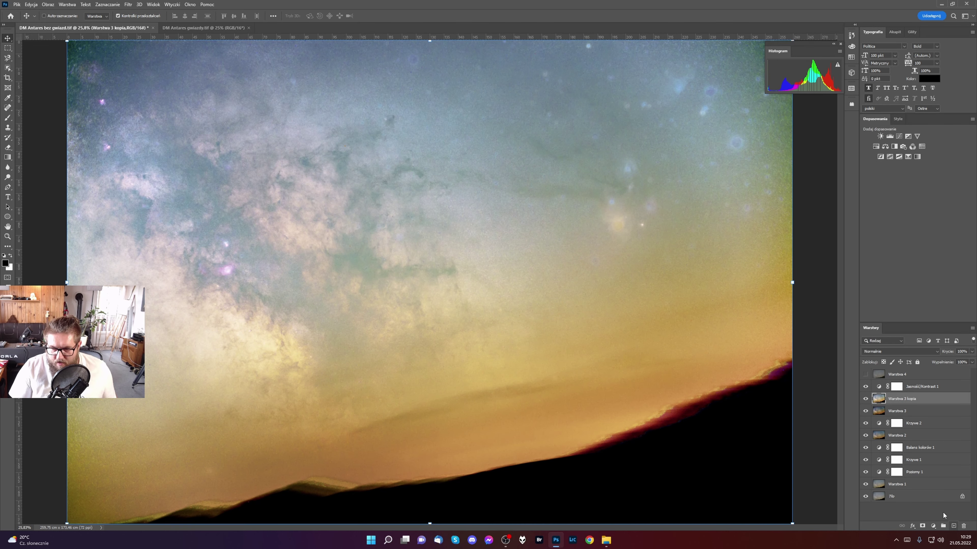
# Give the brightened copy a black layer mask and set up a white brush with 0% hardness, sized to the Antares core.
pyautogui.click(922, 526)
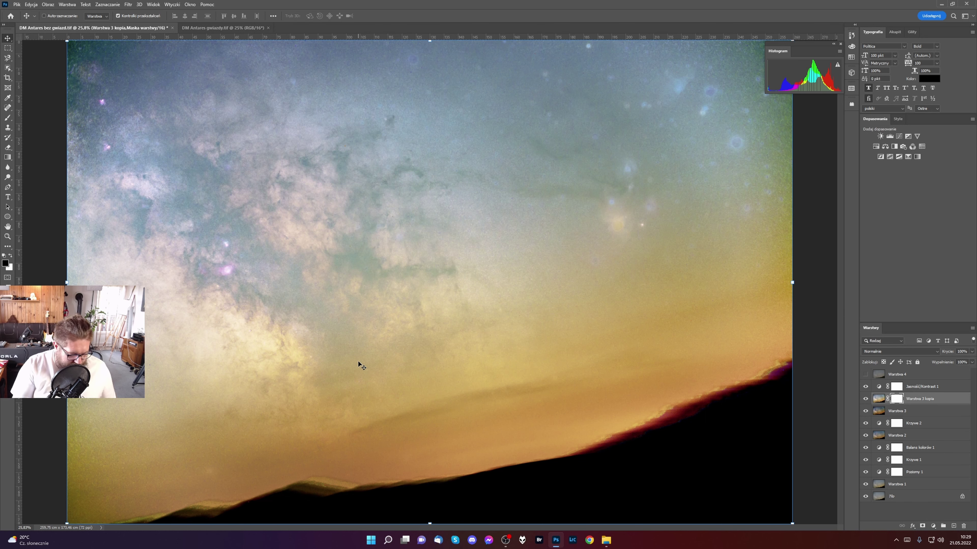
pyautogui.hotkey('ctrl', 'i')
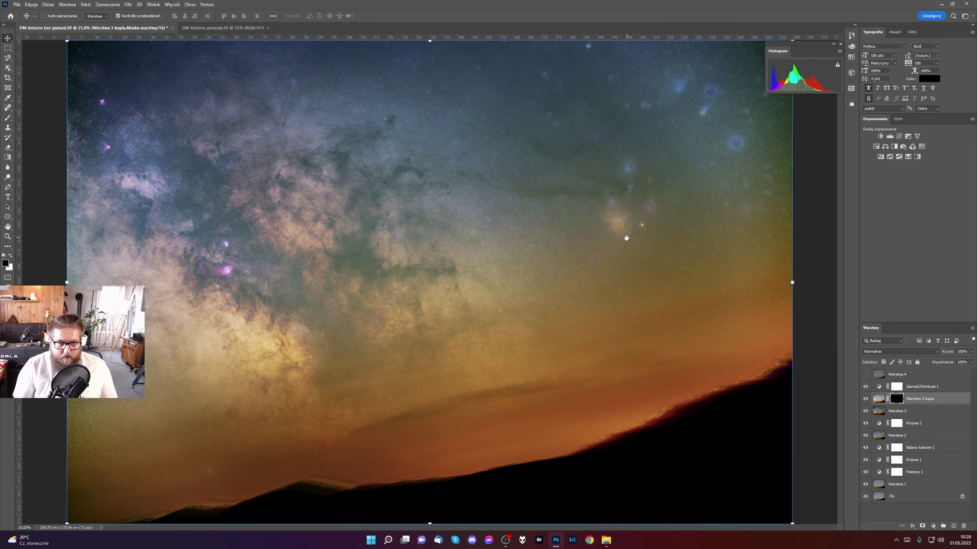
pyautogui.keyDown('ctrl'); pyautogui.click(623, 227); pyautogui.keyUp('ctrl')
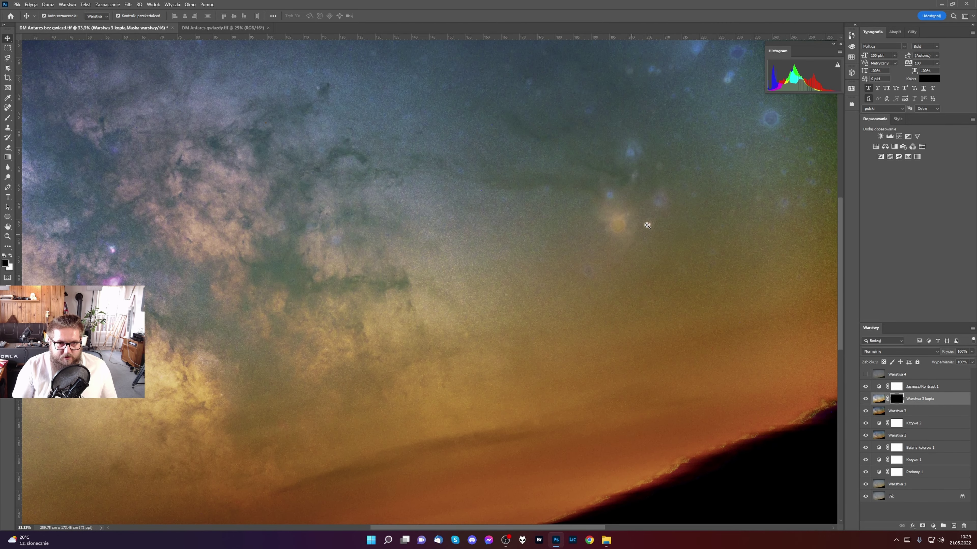
pyautogui.keyDown('ctrl'); pyautogui.click(646, 223); pyautogui.keyUp('ctrl')
pyautogui.keyDown('ctrl'); pyautogui.click(630, 227); pyautogui.keyUp('ctrl')
pyautogui.keyDown('ctrl'); pyautogui.click(623, 228); pyautogui.keyUp('ctrl')
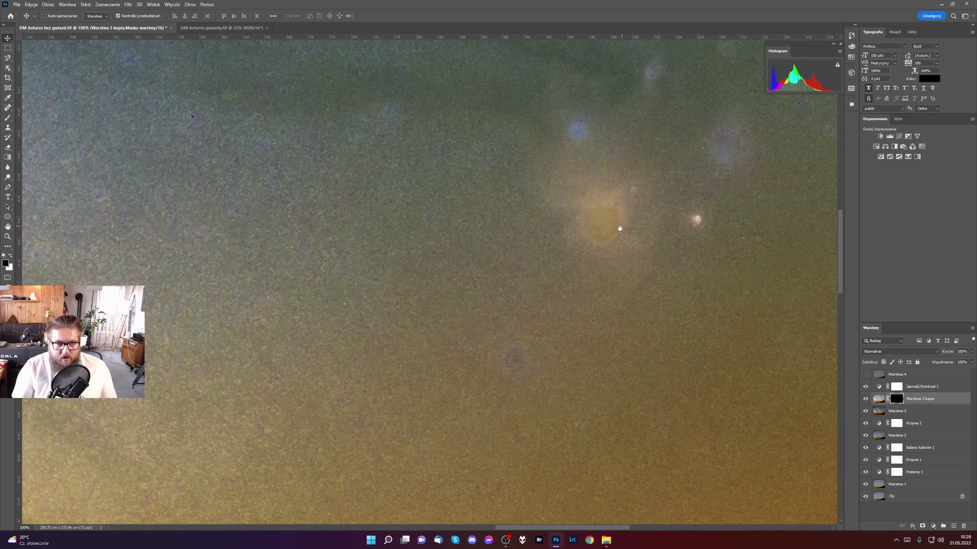
pyautogui.moveTo(620, 229); pyautogui.dragTo(571, 239)
pyautogui.press('b')
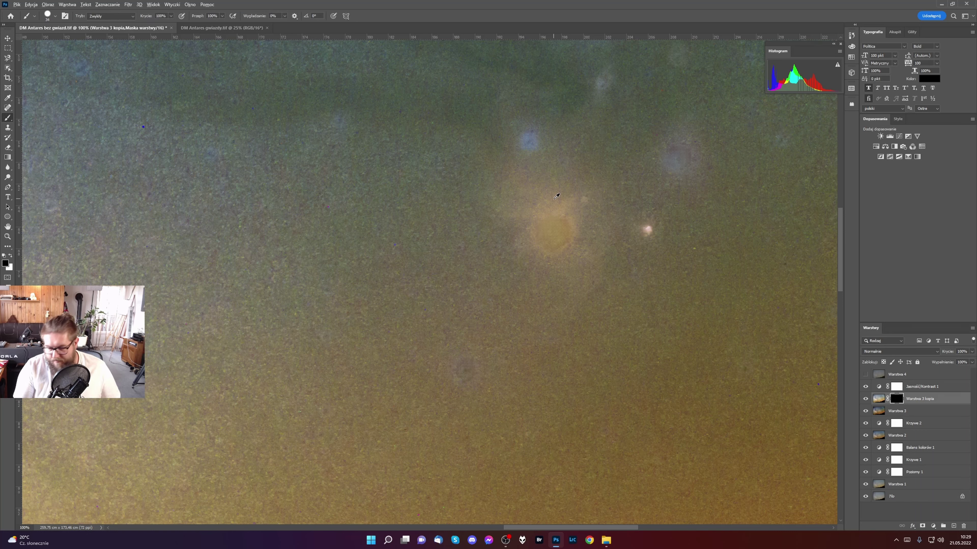
pyautogui.moveTo(515, 249); pyautogui.dragTo(551, 231)
pyautogui.rightClick(550, 231)
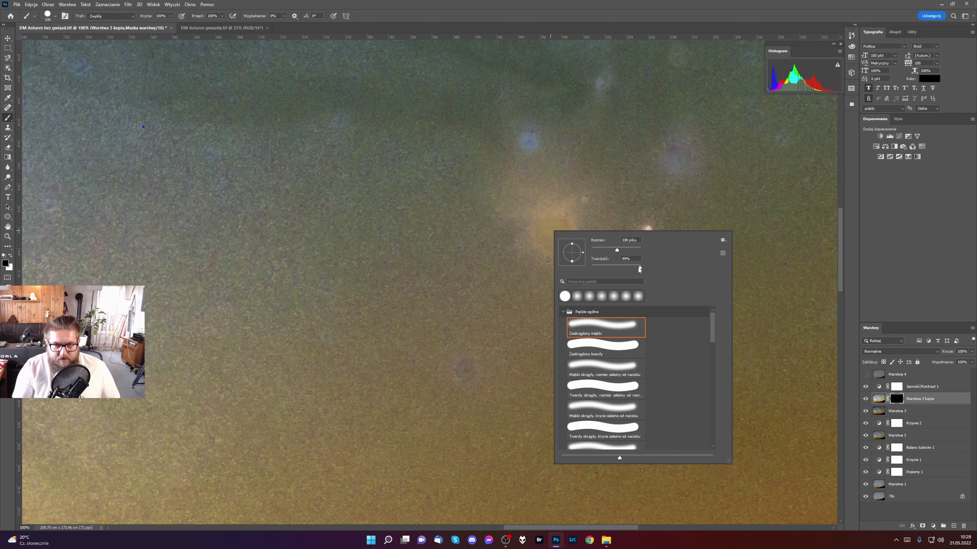
pyautogui.press('Return')
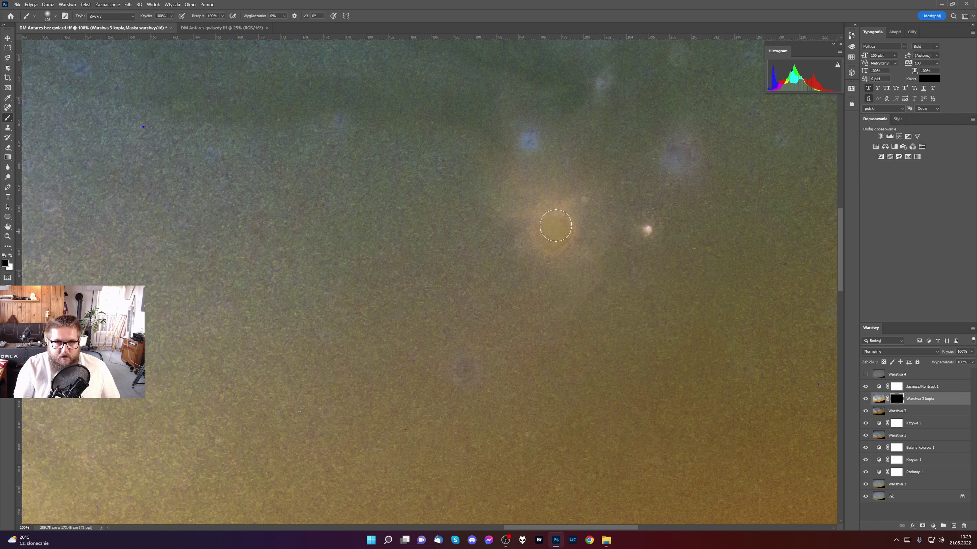
pyautogui.moveTo(550, 231); pyautogui.dragTo(561, 232)
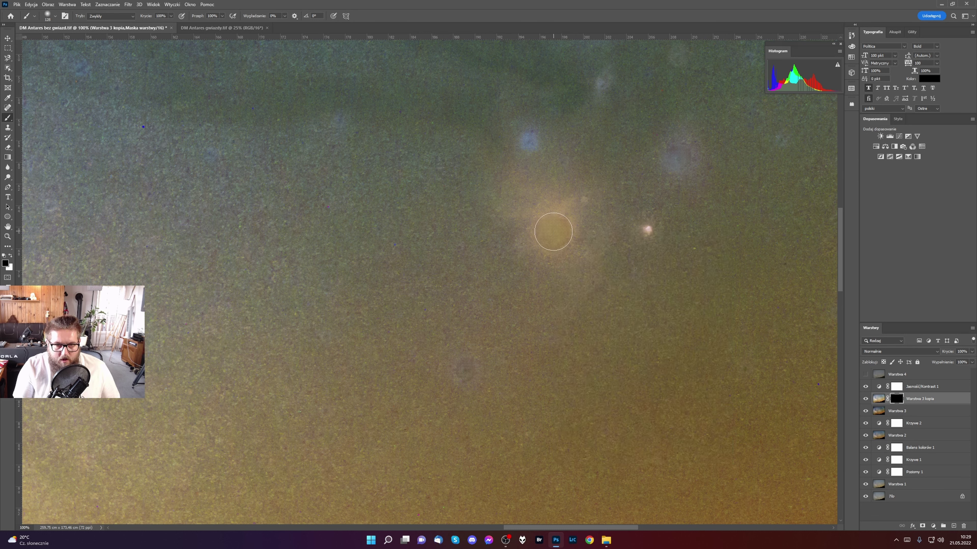
pyautogui.press('x')
pyautogui.moveTo(555, 233); pyautogui.dragTo(554, 230)
pyautogui.hotkey('ctrl', 'z')
pyautogui.hotkey('ctrl', 'z')
pyautogui.hotkey('ctrl', 'z')
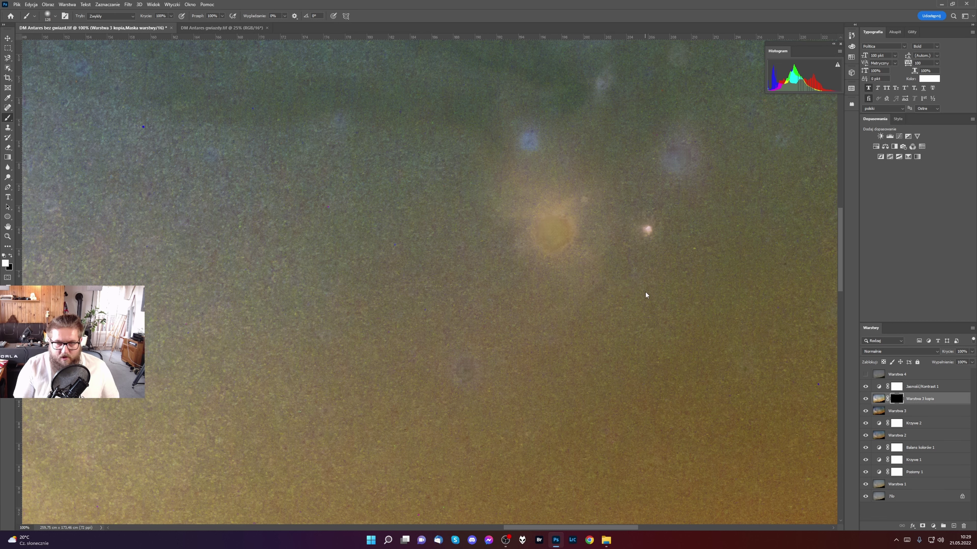
# Enlarge the soft brush and paint the brightened copy's mask white over the core of Antares.
pyautogui.keyDown('alt'); pyautogui.rightClick(559, 227); pyautogui.keyUp('alt')
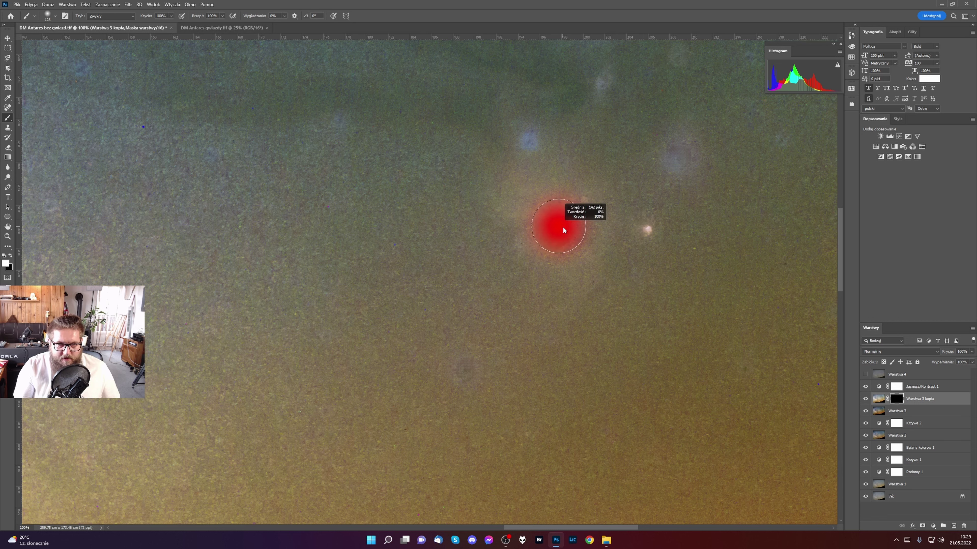
pyautogui.click(554, 233)
pyautogui.click(549, 235)
pyautogui.click(549, 236)
# Reveal the brightened copy over the three star halos around Antares and the fainter star above them by painting the mask white.
pyautogui.moveTo(549, 236); pyautogui.dragTo(462, 310)
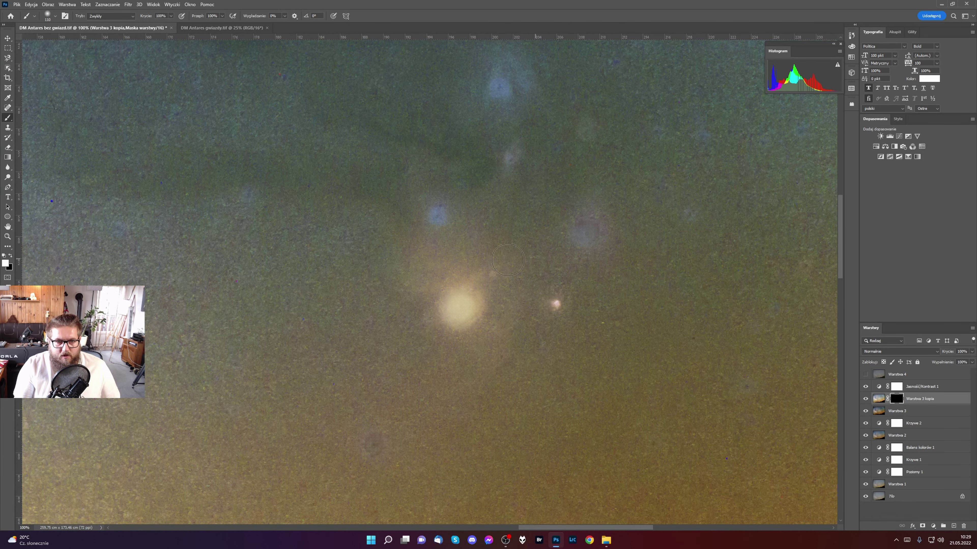
pyautogui.scroll(4, 537, 240)
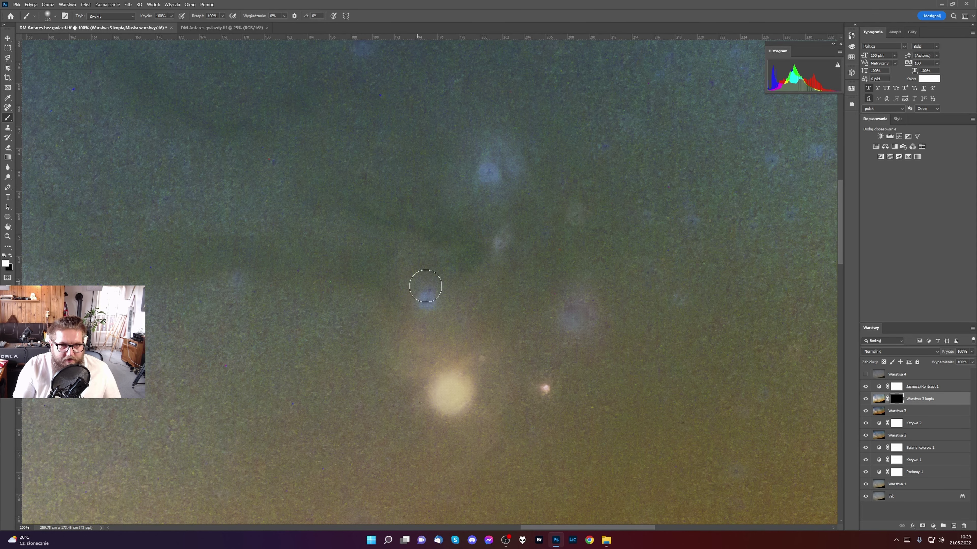
pyautogui.click(426, 299)
pyautogui.click(491, 172)
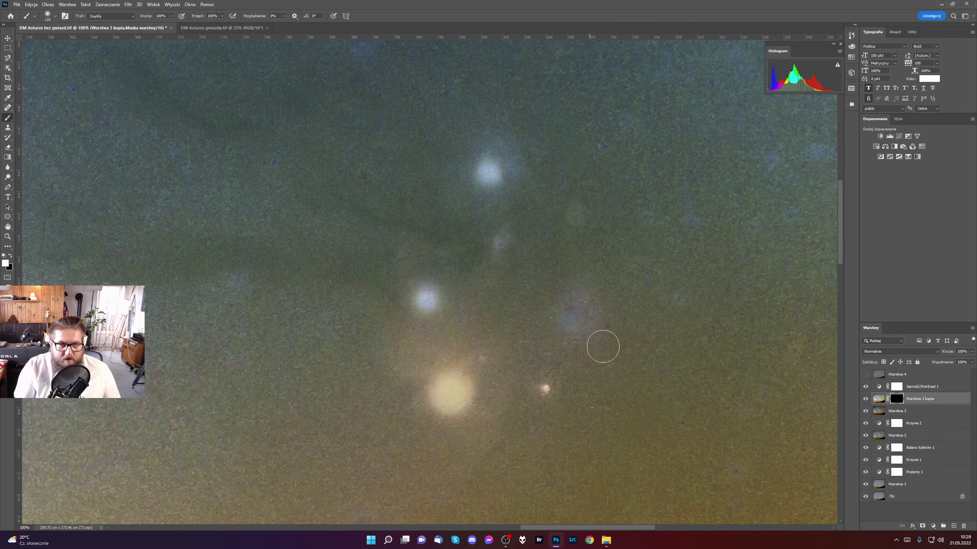
pyautogui.click(578, 315)
pyautogui.click(580, 313)
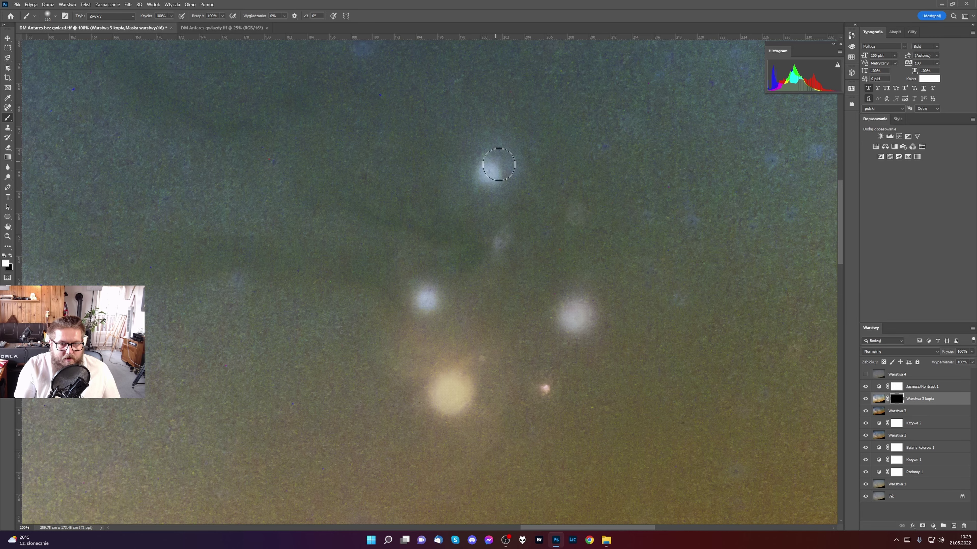
pyautogui.moveTo(527, 153)
pyautogui.mouseDown()
pyautogui.moveTo(514, 273)
pyautogui.moveTo(536, 338)
pyautogui.mouseUp()
pyautogui.click(373, 230)
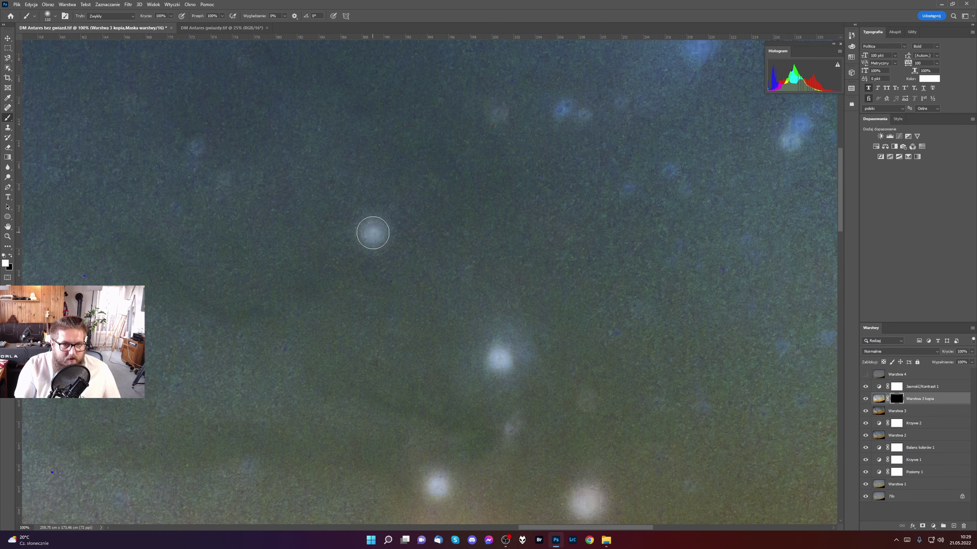
# Paint the mask white over the two large dark-centred blue star halos in the upper-right part of the sky.
pyautogui.moveTo(681, 209); pyautogui.dragTo(510, 273)
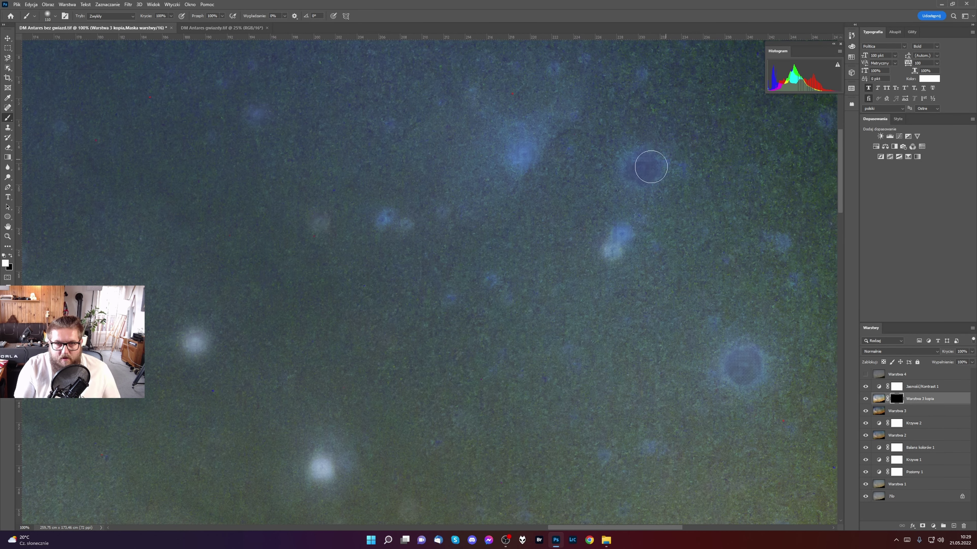
pyautogui.click(637, 168)
pyautogui.click(638, 168)
pyautogui.click(643, 172)
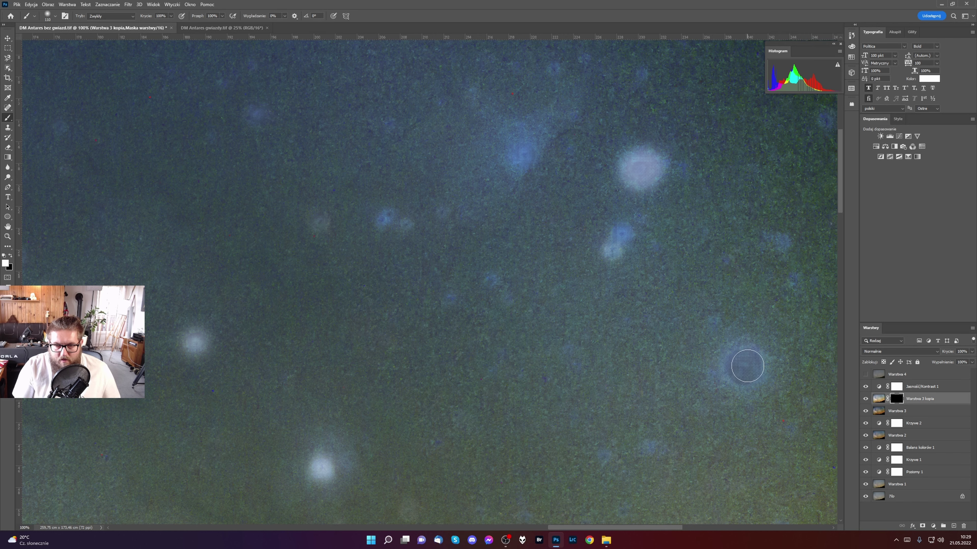
pyautogui.click(741, 364)
pyautogui.click(740, 363)
pyautogui.click(742, 365)
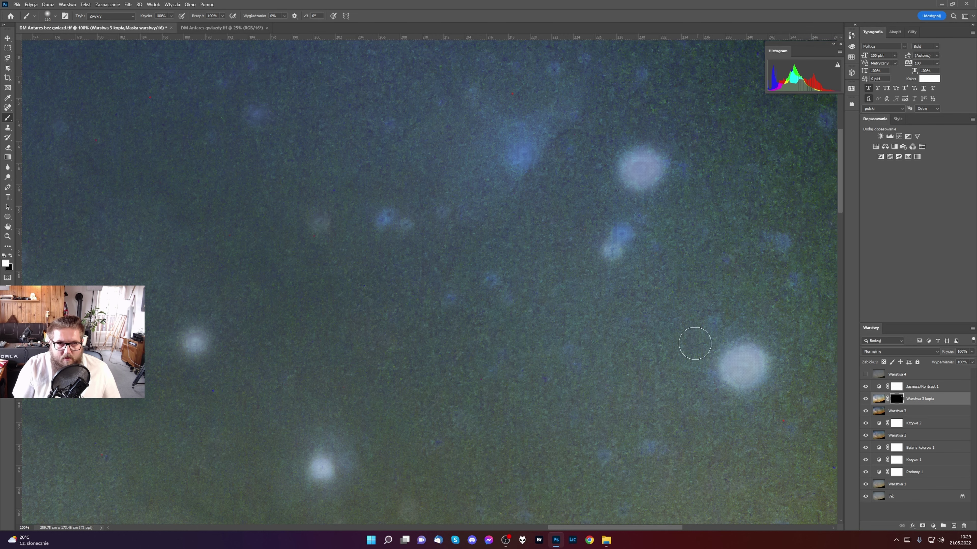
pyautogui.moveTo(656, 226); pyautogui.dragTo(645, 242)
# Reduce the brush size and paint the mask white over the small star at the image's upper edge and the close pair below it.
pyautogui.moveTo(689, 189); pyautogui.dragTo(501, 292)
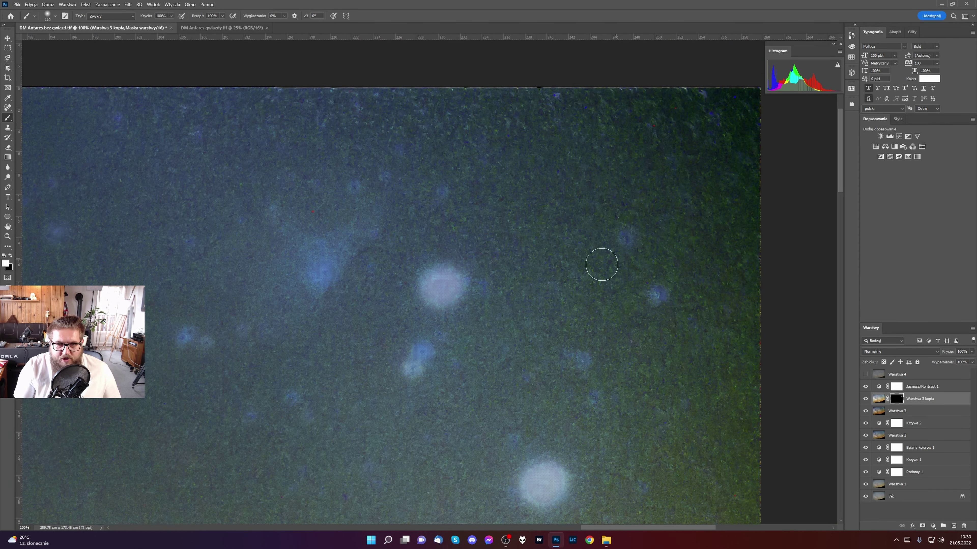
pyautogui.moveTo(255, 210); pyautogui.dragTo(650, 244)
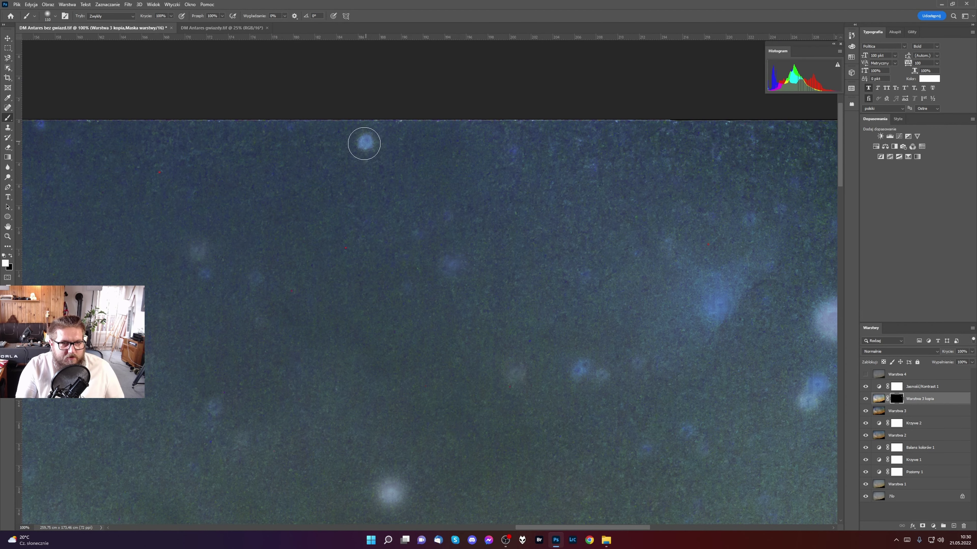
pyautogui.keyDown('alt'); pyautogui.rightClick(389, 163); pyautogui.keyUp('alt')
pyautogui.click(367, 144)
pyautogui.click(578, 371)
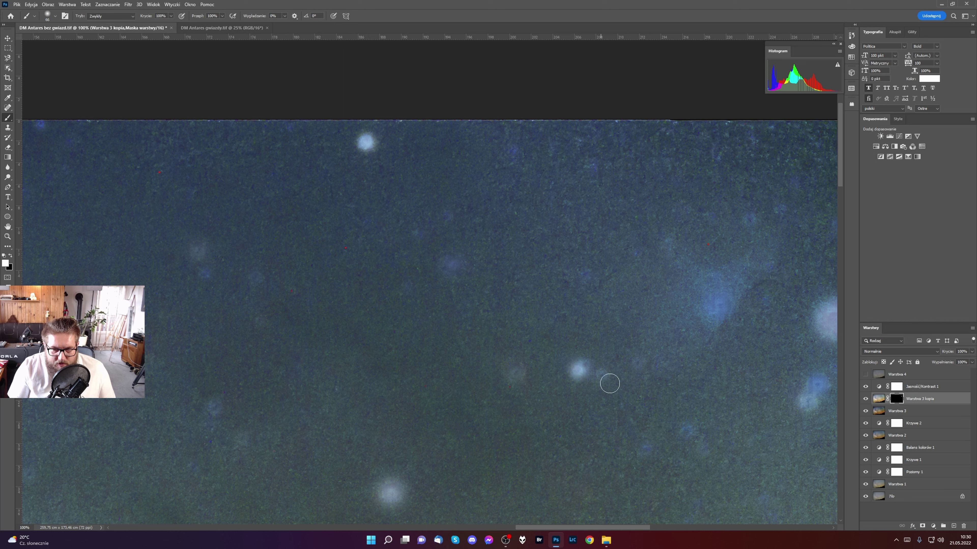
pyautogui.click(598, 373)
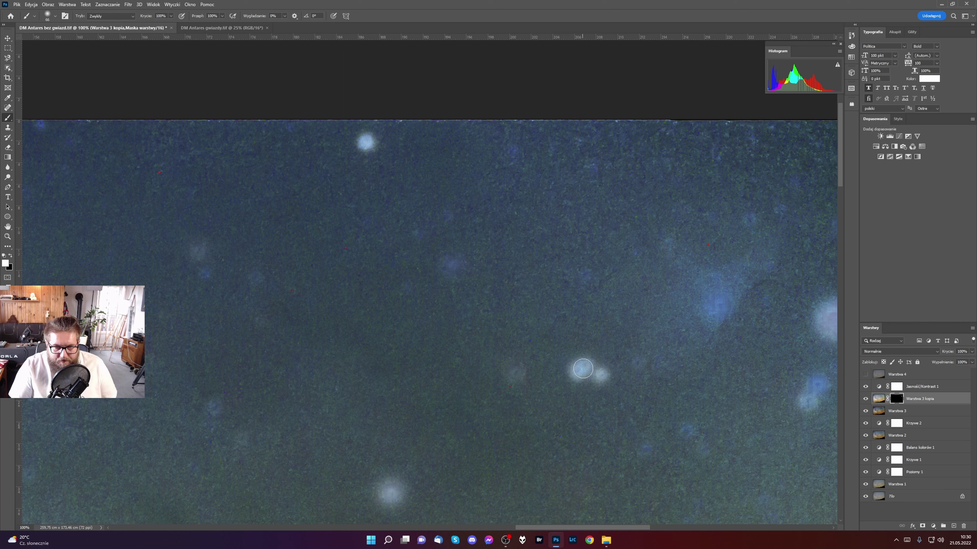
# Paint the mask white over the faint stars around the close pair and the small star farther along the image's upper edge.
pyautogui.click(685, 434)
pyautogui.click(644, 450)
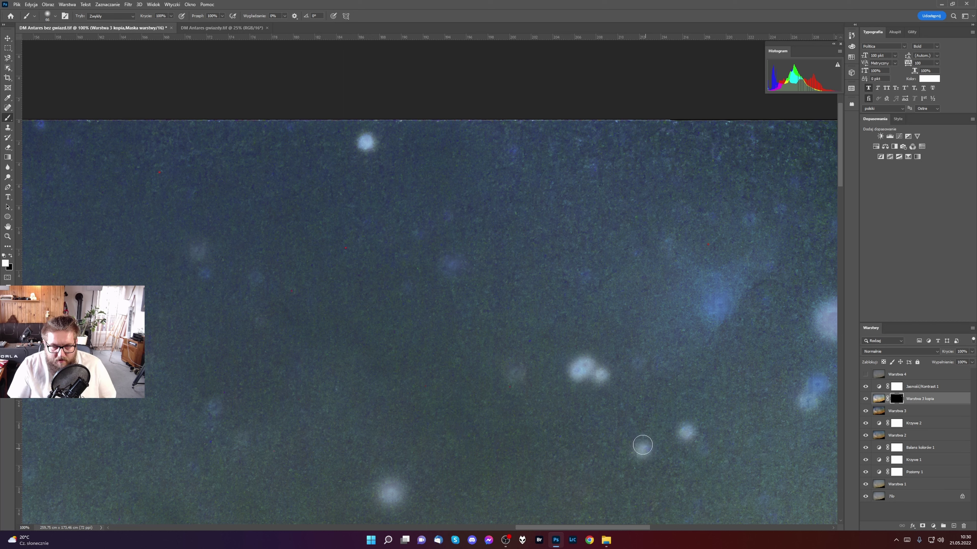
pyautogui.click(520, 374)
pyautogui.moveTo(325, 331); pyautogui.dragTo(577, 276)
pyautogui.click(362, 66)
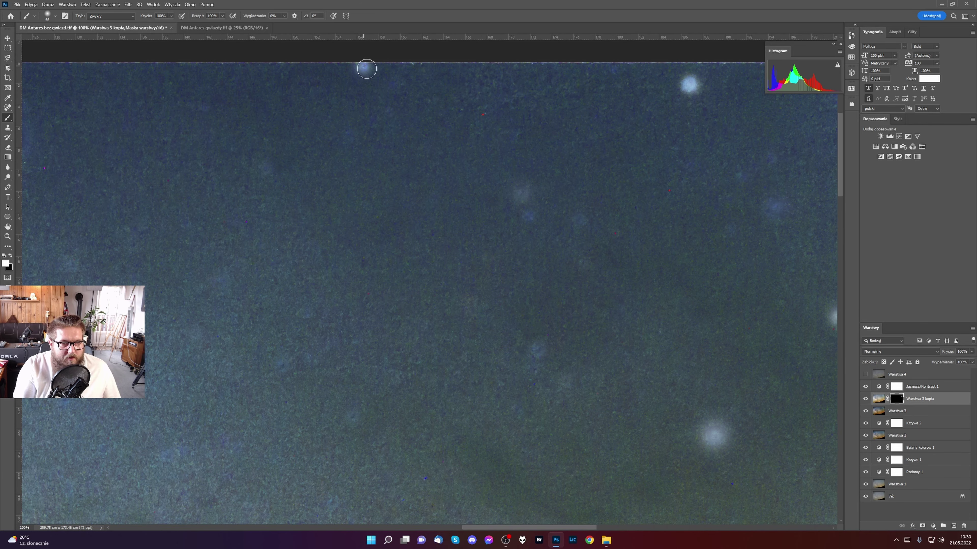
# Reveal the brightened copy over the two faint blue stars in the middle of the sky, between the Milky Way and Antares.
pyautogui.moveTo(477, 264); pyautogui.dragTo(537, 208)
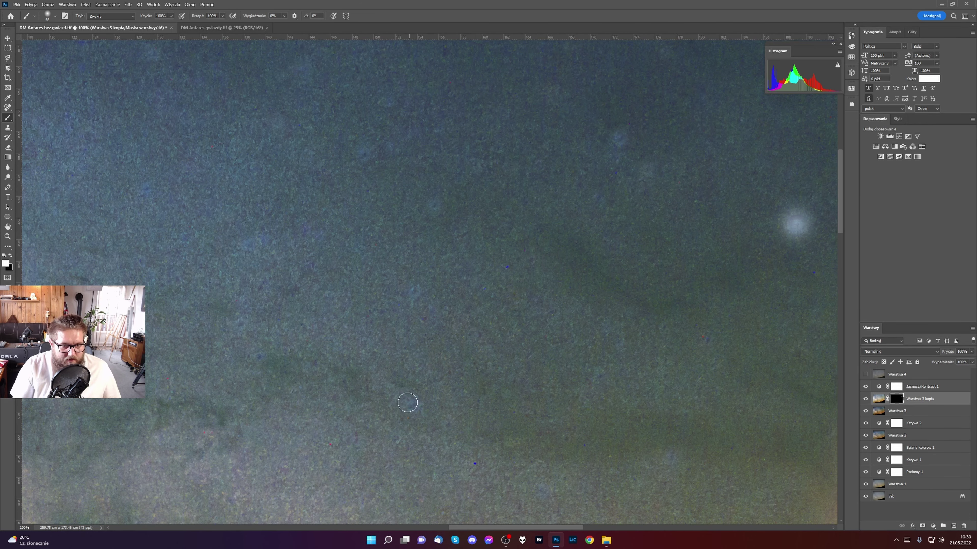
pyautogui.click(412, 404)
pyautogui.click(543, 491)
# Paint the mask white over the five dark-centred star halos near the image's right edge.
pyautogui.moveTo(598, 311)
pyautogui.mouseDown()
pyautogui.moveTo(468, 304)
pyautogui.moveTo(436, 312)
pyautogui.moveTo(452, 331)
pyautogui.moveTo(301, 257)
pyautogui.moveTo(247, 182)
pyautogui.moveTo(206, 183)
pyautogui.mouseUp()
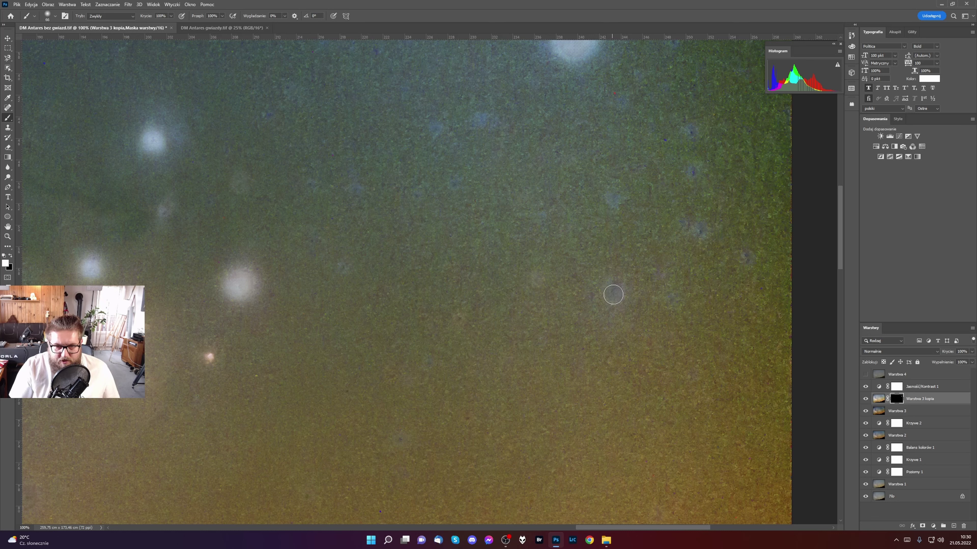
pyautogui.click(617, 294)
pyautogui.click(699, 232)
pyautogui.click(745, 256)
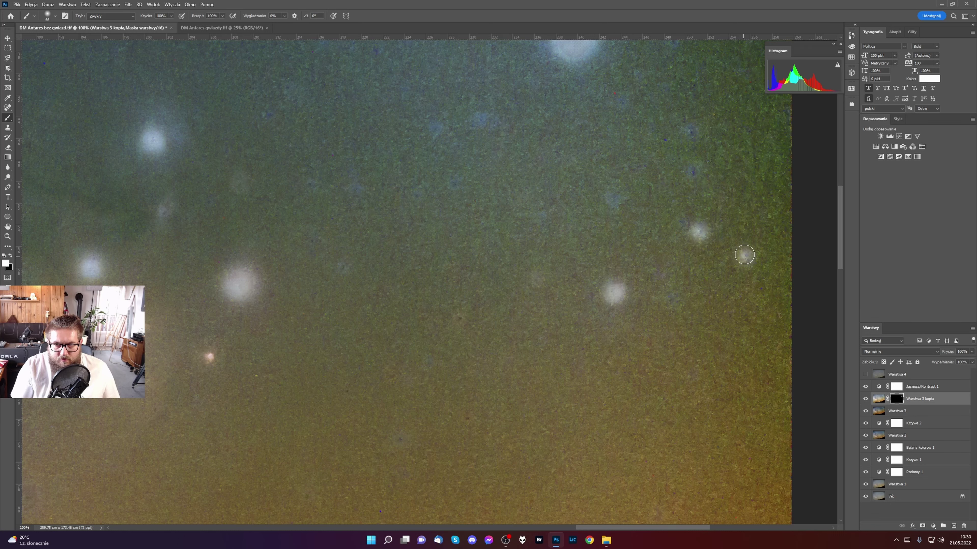
pyautogui.click(692, 132)
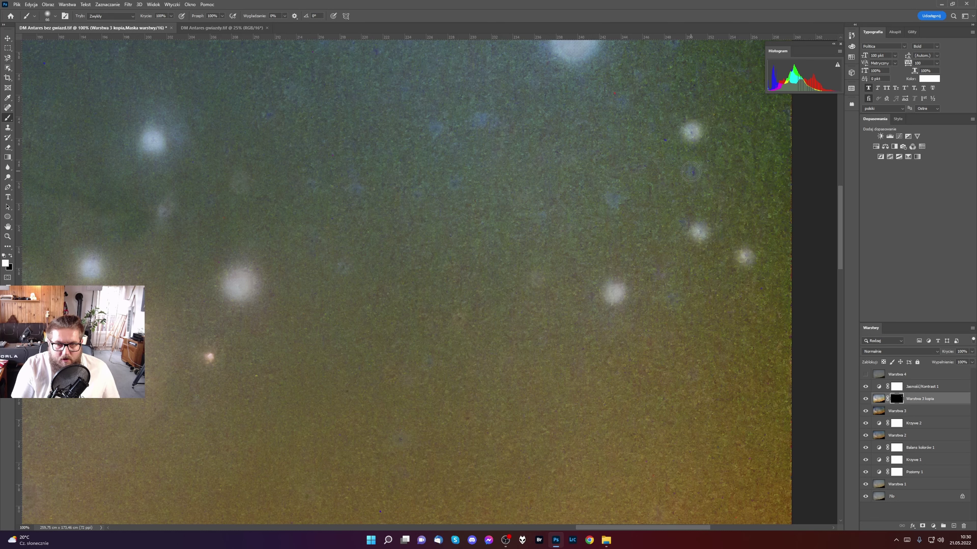
pyautogui.click(692, 171)
# Reveal the brightened copy over the close blue pair and the four small stars around the large halo in the upper-right corner.
pyautogui.moveTo(464, 222)
pyautogui.mouseDown()
pyautogui.moveTo(523, 421)
pyautogui.moveTo(511, 447)
pyautogui.mouseUp()
pyautogui.moveTo(641, 260); pyautogui.dragTo(617, 299)
pyautogui.moveTo(694, 250)
pyautogui.mouseDown()
pyautogui.moveTo(601, 327)
pyautogui.moveTo(583, 382)
pyautogui.moveTo(581, 430)
pyautogui.mouseUp()
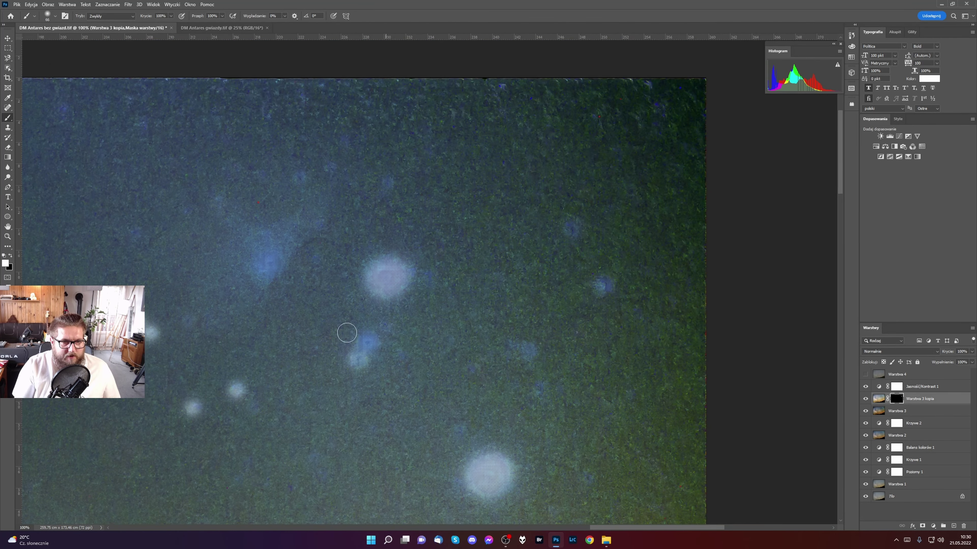
pyautogui.click(365, 345)
pyautogui.click(358, 361)
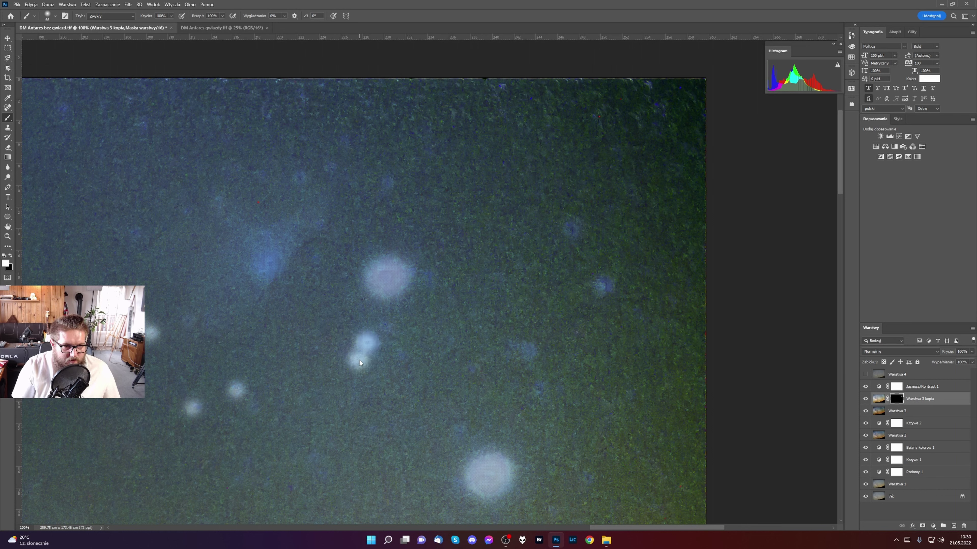
pyautogui.click(330, 169)
pyautogui.click(386, 184)
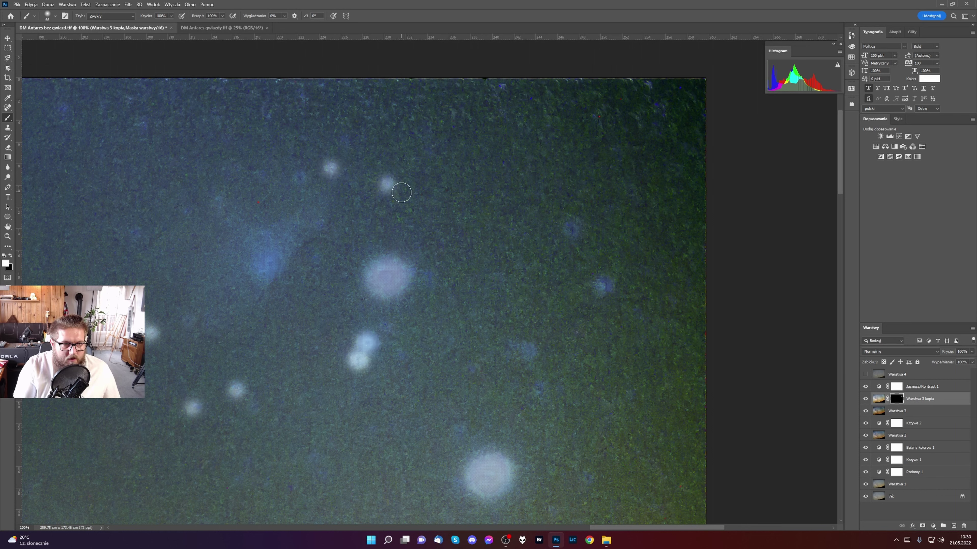
pyautogui.click(573, 232)
pyautogui.click(573, 232)
pyautogui.click(603, 285)
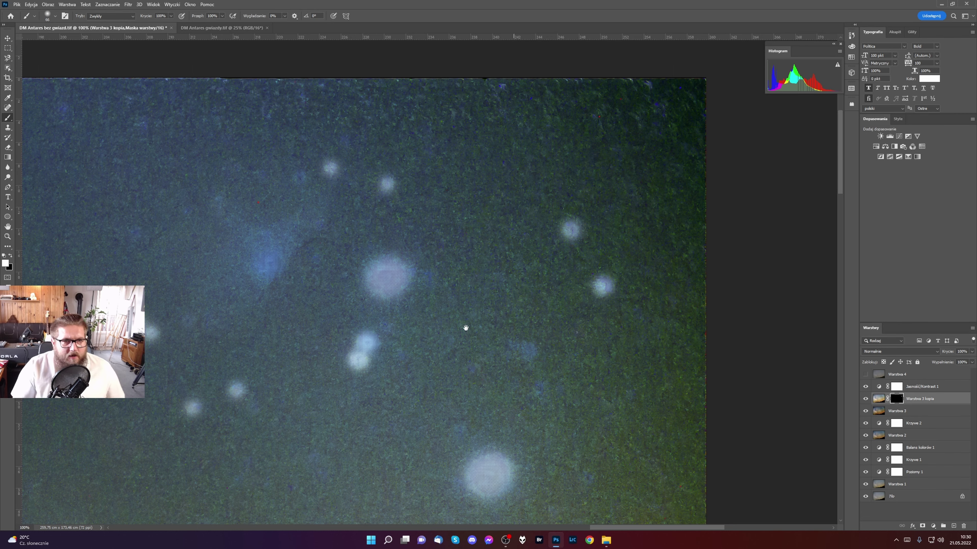
# Paint the mask white over the three faint stars lying in a row beside the Milky Way's dark lane.
pyautogui.moveTo(494, 314); pyautogui.dragTo(495, 279)
pyautogui.keyDown('alt'); pyautogui.click(457, 323); pyautogui.keyUp('alt')
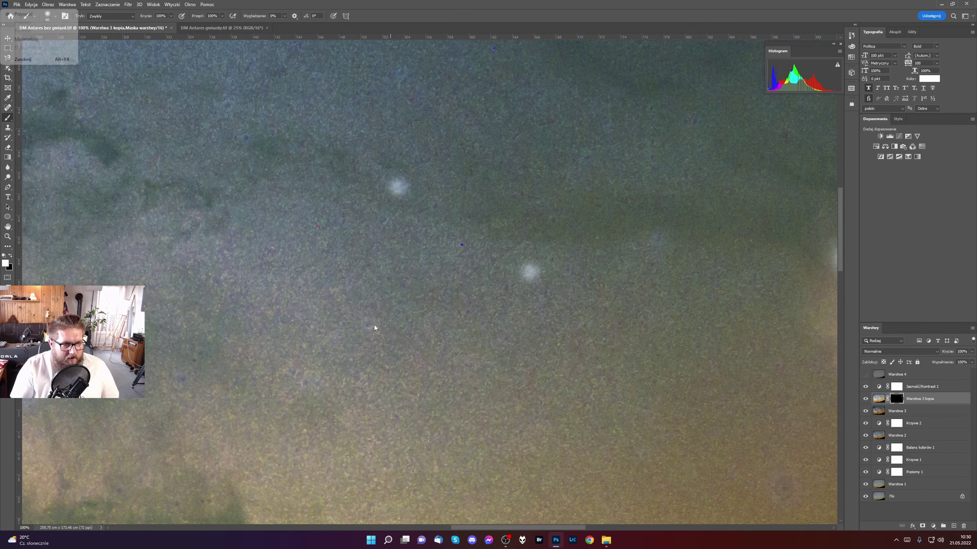
pyautogui.moveTo(230, 371); pyautogui.dragTo(496, 285)
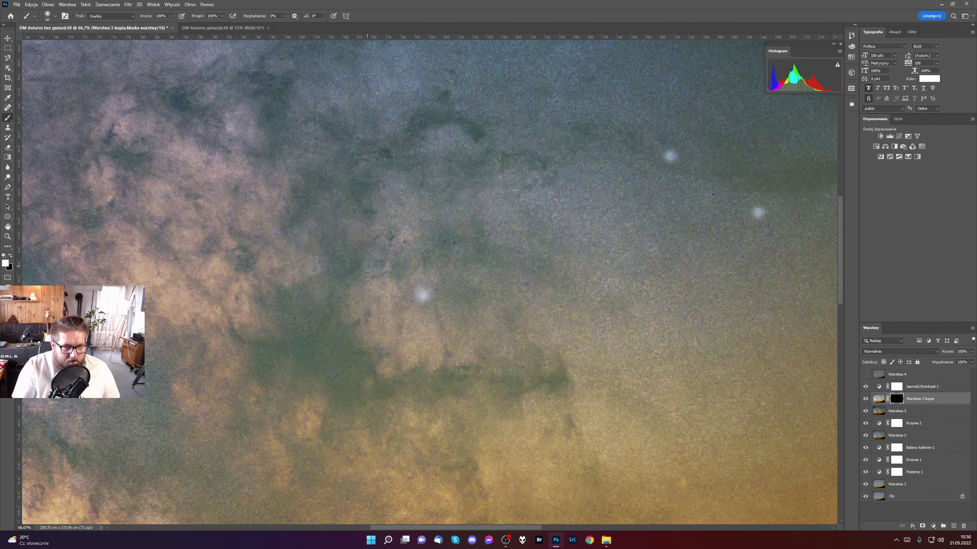
pyautogui.moveTo(369, 267); pyautogui.dragTo(367, 266)
pyautogui.click(314, 272)
# Check the Milky Way core and lower sky for remaining star halos, and review the painted stars across the whole image.
pyautogui.moveTo(388, 385)
pyautogui.mouseDown()
pyautogui.moveTo(576, 212)
pyautogui.moveTo(499, 157)
pyautogui.moveTo(765, 203)
pyautogui.mouseUp()
pyautogui.moveTo(50, 196); pyautogui.dragTo(168, 512)
pyautogui.moveTo(286, 355); pyautogui.dragTo(236, 324)
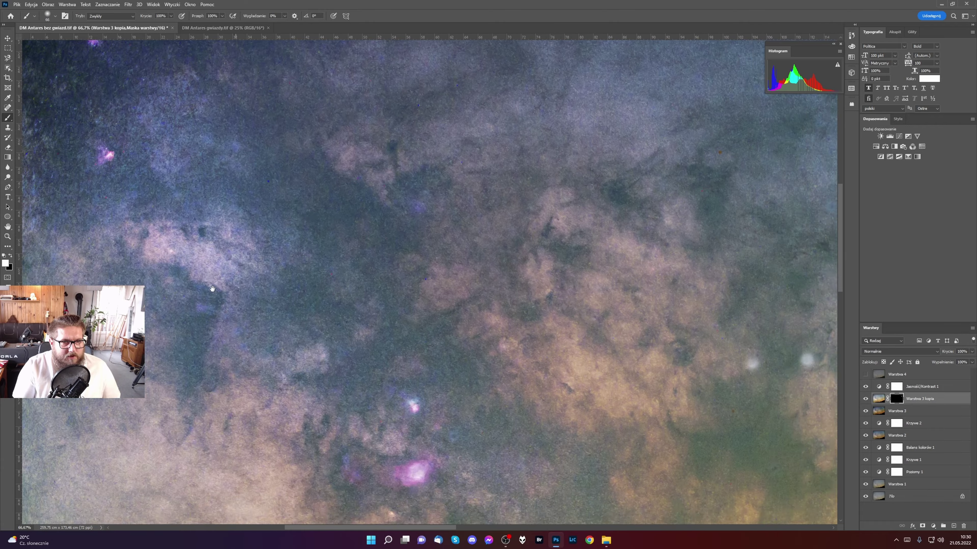
pyautogui.hotkey('alt', 'space')
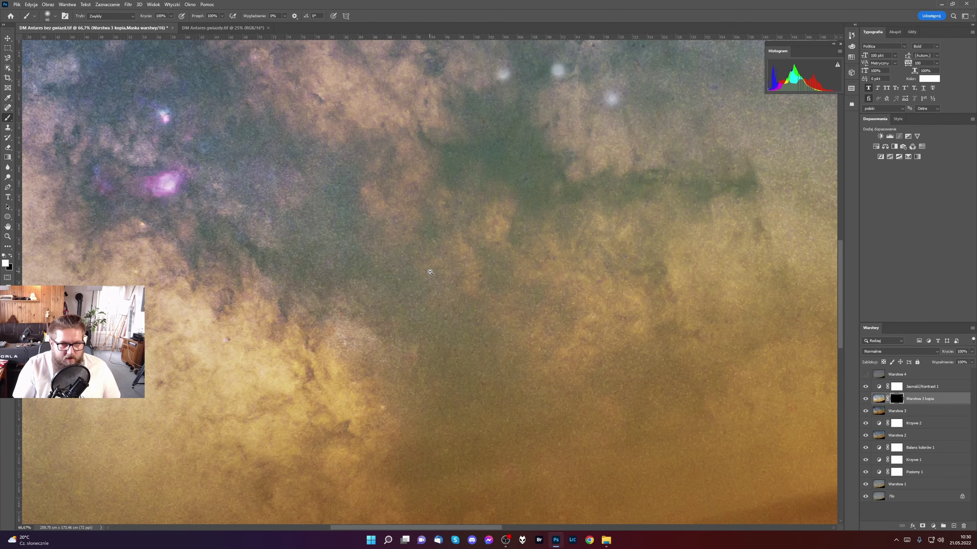
pyautogui.keyDown('alt'); pyautogui.click(430, 272); pyautogui.keyUp('alt')
pyautogui.keyDown('alt'); pyautogui.click(431, 272); pyautogui.keyUp('alt')
pyautogui.keyDown('alt'); pyautogui.click(430, 272); pyautogui.keyUp('alt')
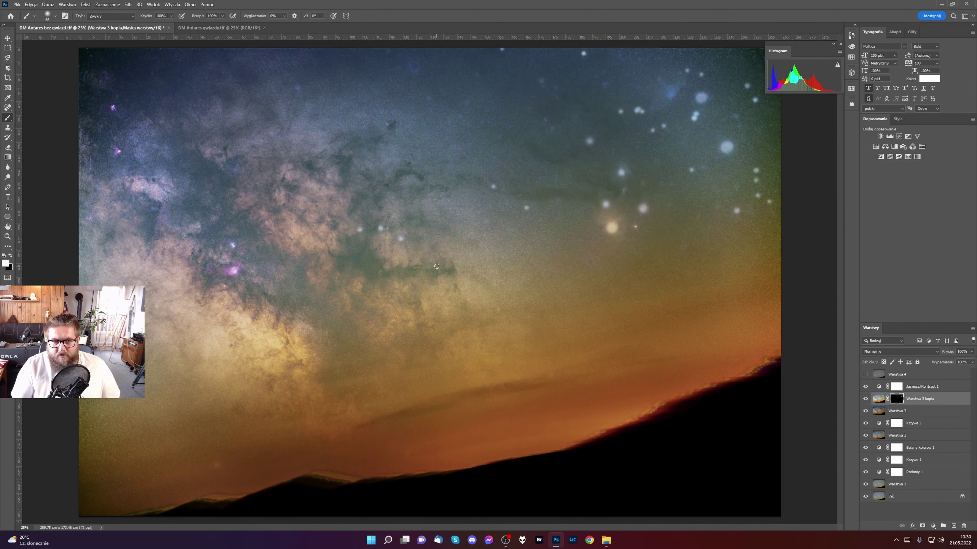
# Lower the opacity of Warstwa 3 kopia to 37% and move it above the existing Brightness/Contrast layer.
pyautogui.click(876, 400)
pyautogui.click(972, 351)
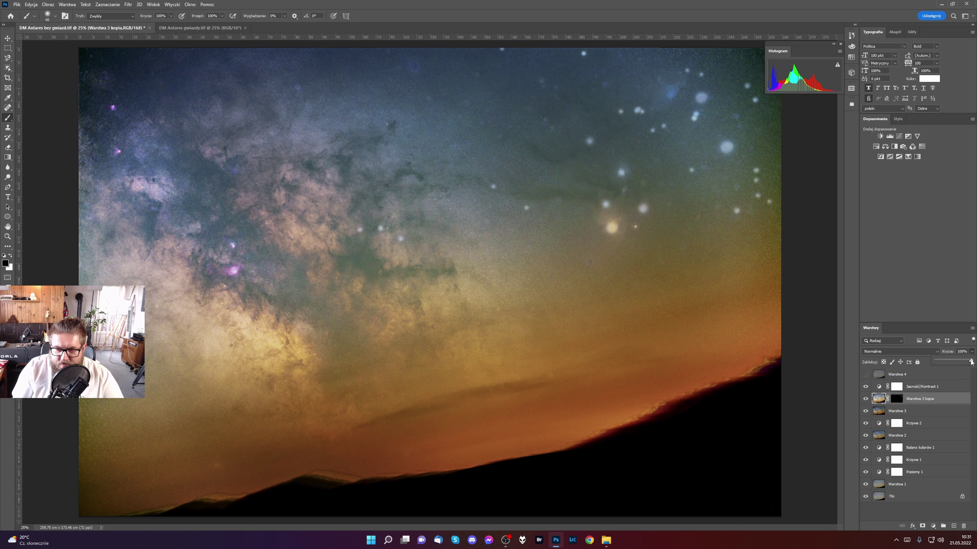
pyautogui.moveTo(954, 360); pyautogui.dragTo(953, 360)
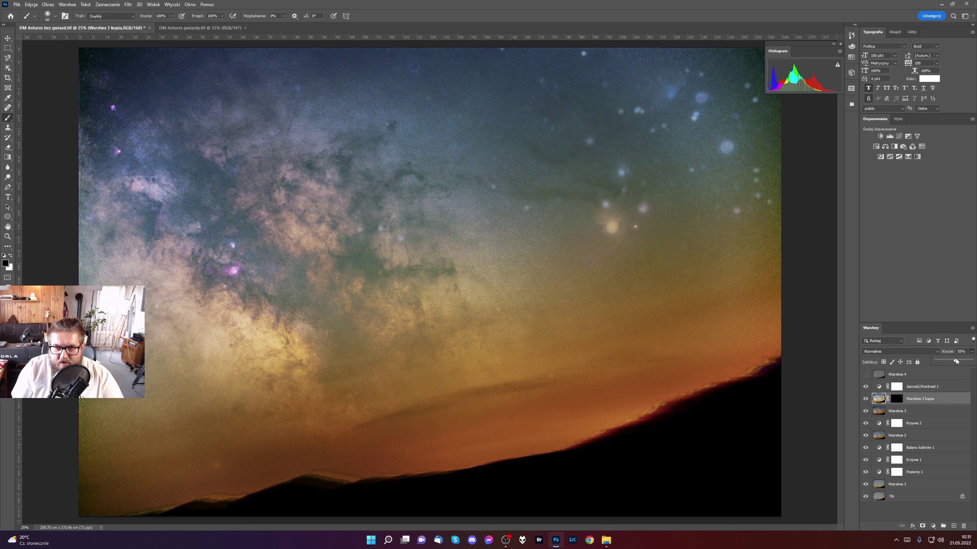
pyautogui.moveTo(952, 360); pyautogui.dragTo(948, 360)
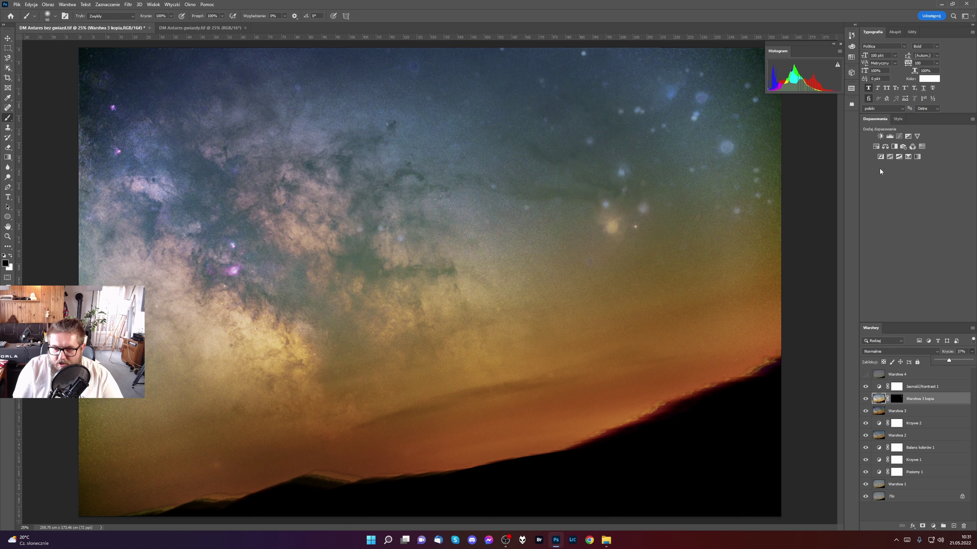
pyautogui.moveTo(887, 401); pyautogui.dragTo(893, 390)
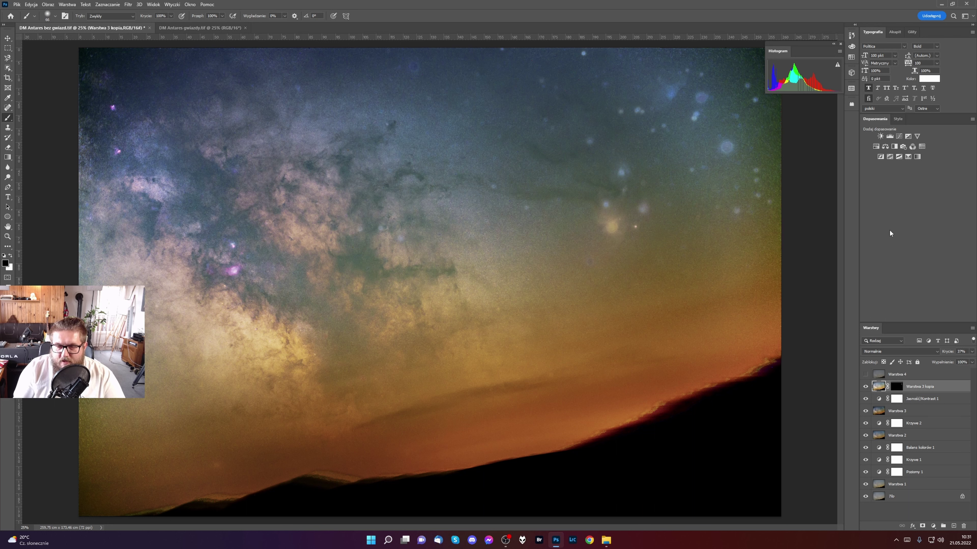
# Add a Brightness/Contrast adjustment layer above Warstwa 3 kopia and slightly reduce its contrast.
pyautogui.click(878, 135)
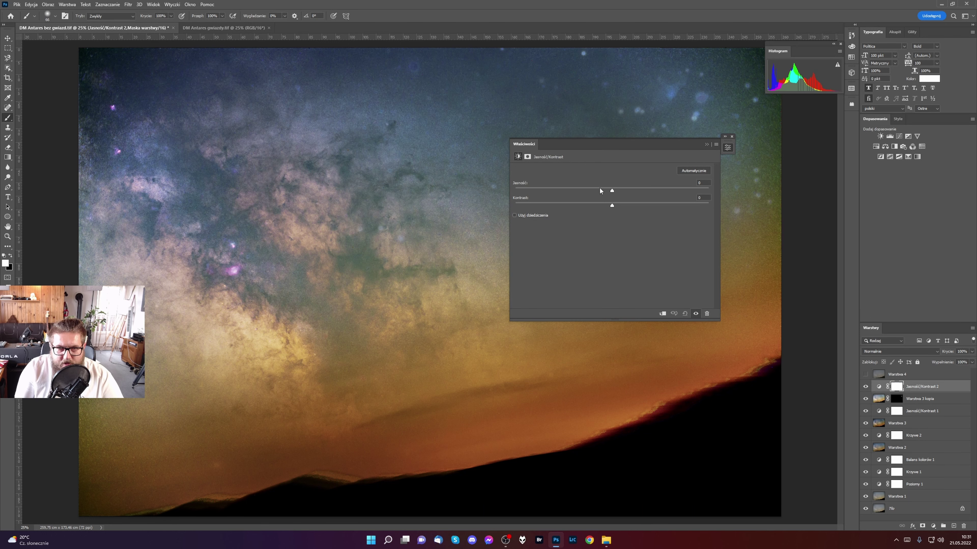
pyautogui.moveTo(620, 144); pyautogui.dragTo(583, 209)
pyautogui.moveTo(575, 256); pyautogui.dragTo(566, 273)
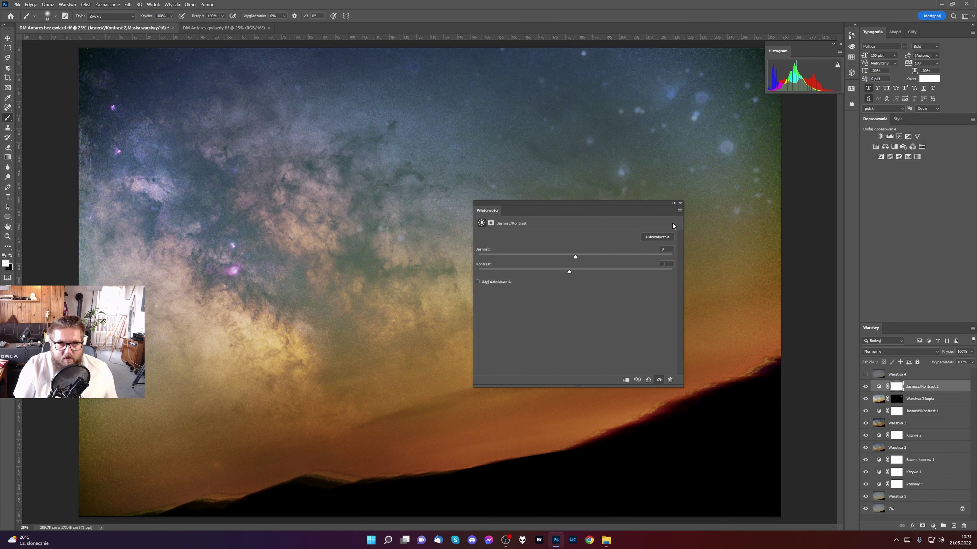
pyautogui.click(679, 204)
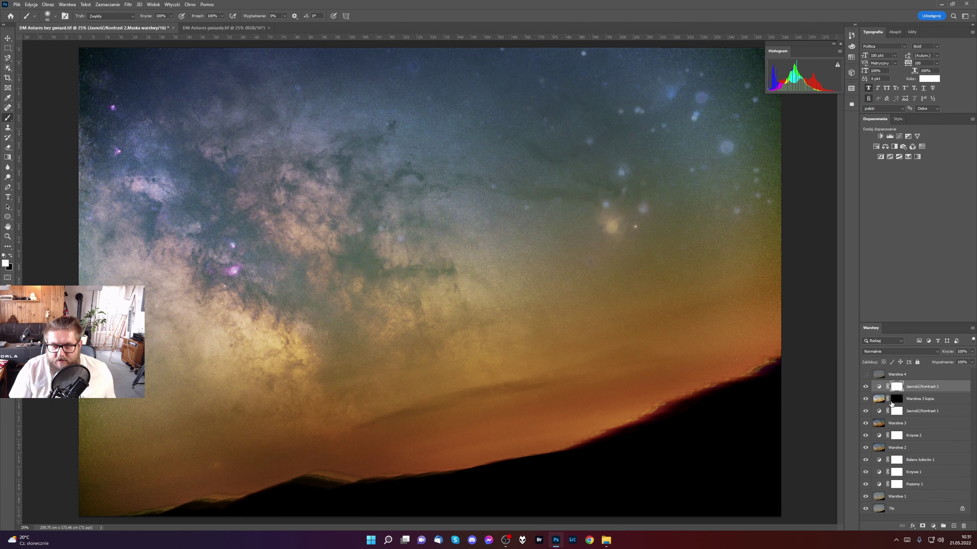
# Show the star layer Warstwa 4 and compare the image with and without Warstwa 3 kopia.
pyautogui.click(865, 374)
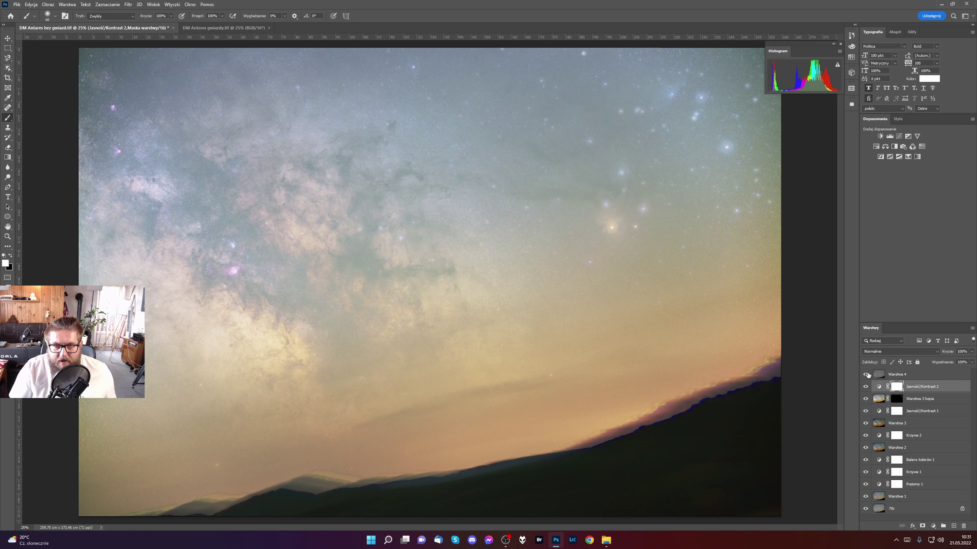
pyautogui.click(865, 399)
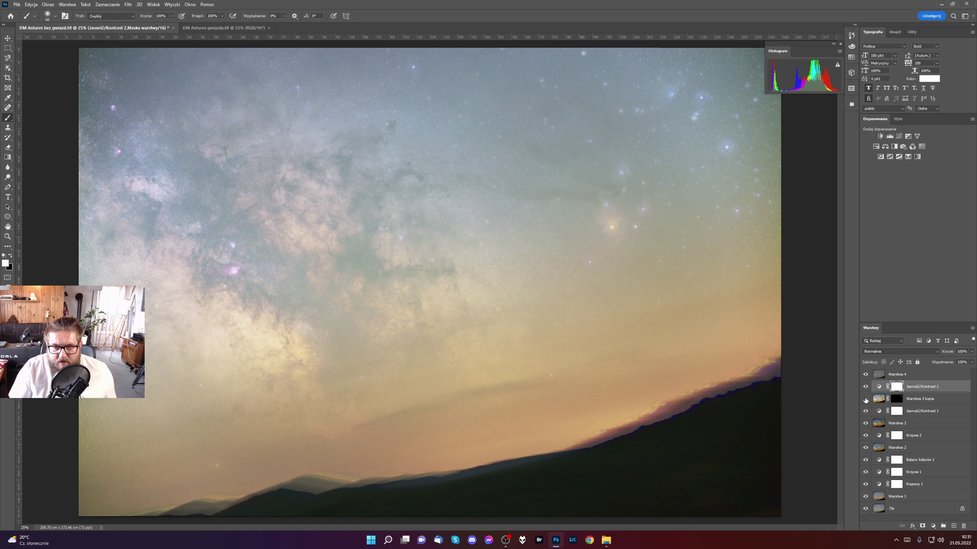
pyautogui.click(865, 400)
pyautogui.click(866, 399)
pyautogui.click(866, 399)
# Reduce the opacity of Warstwa 3 kopia to about 11% and compare the image with and without it.
pyautogui.click(882, 400)
pyautogui.click(971, 353)
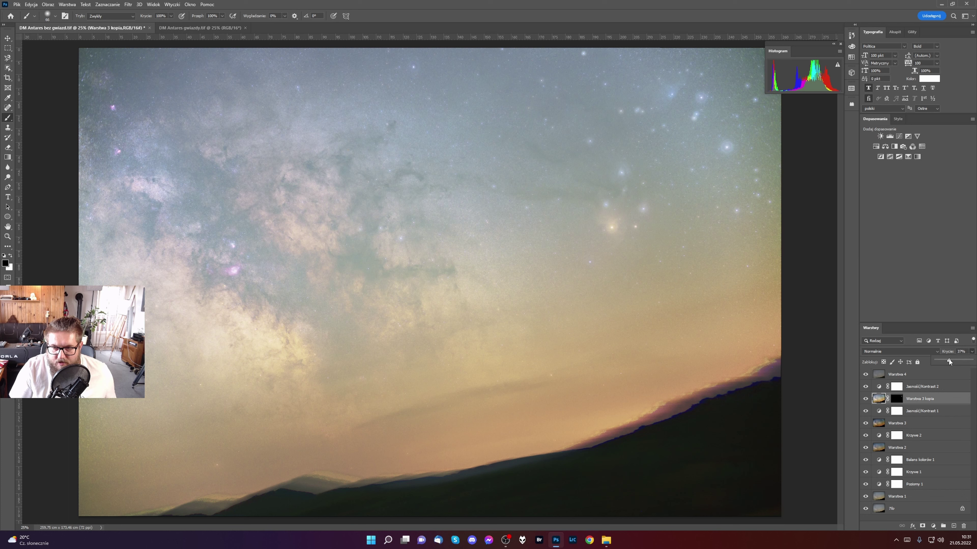
pyautogui.moveTo(940, 359); pyautogui.dragTo(940, 360)
pyautogui.click(866, 399)
pyautogui.click(865, 399)
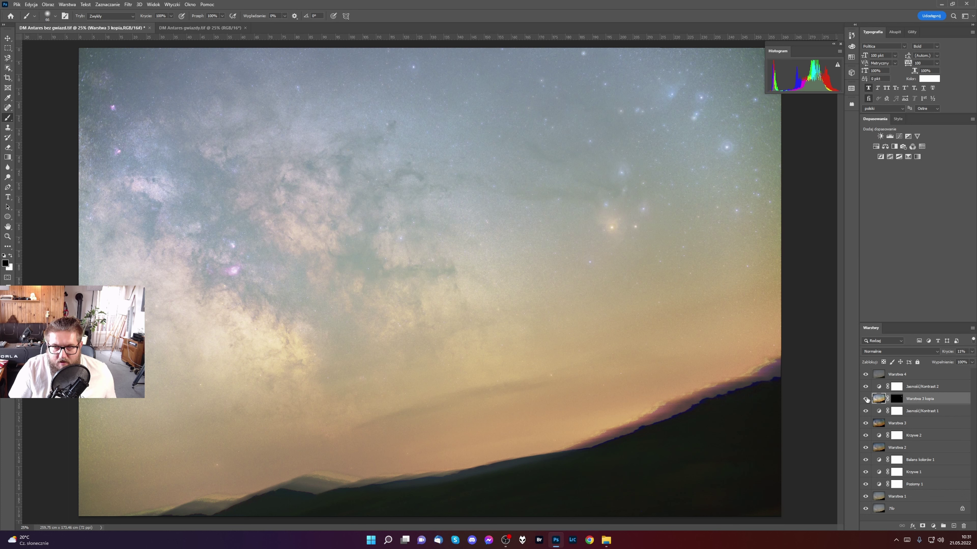
# Hide the star layer Warstwa 4 and stamp all visible layers into a new layer directly beneath it.
pyautogui.click(865, 375)
pyautogui.click(866, 375)
pyautogui.click(866, 375)
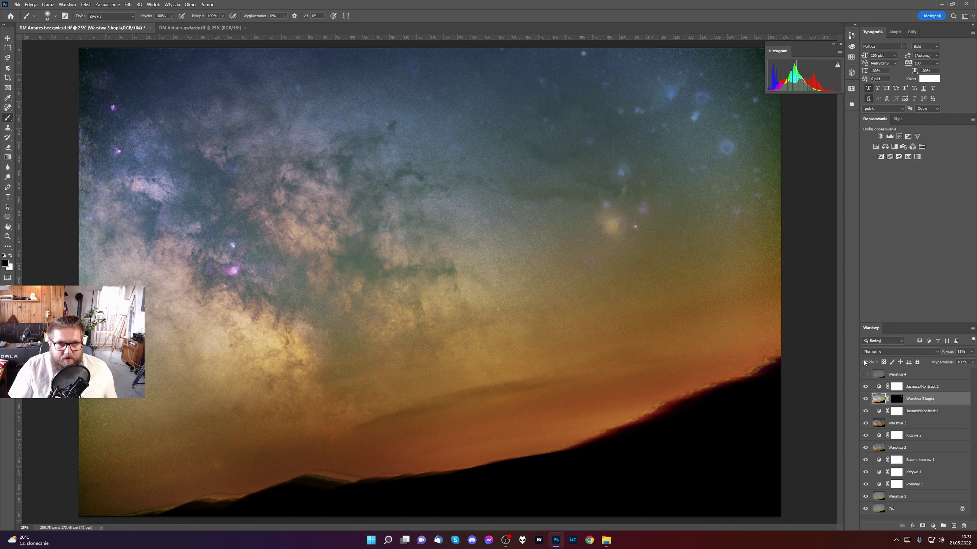
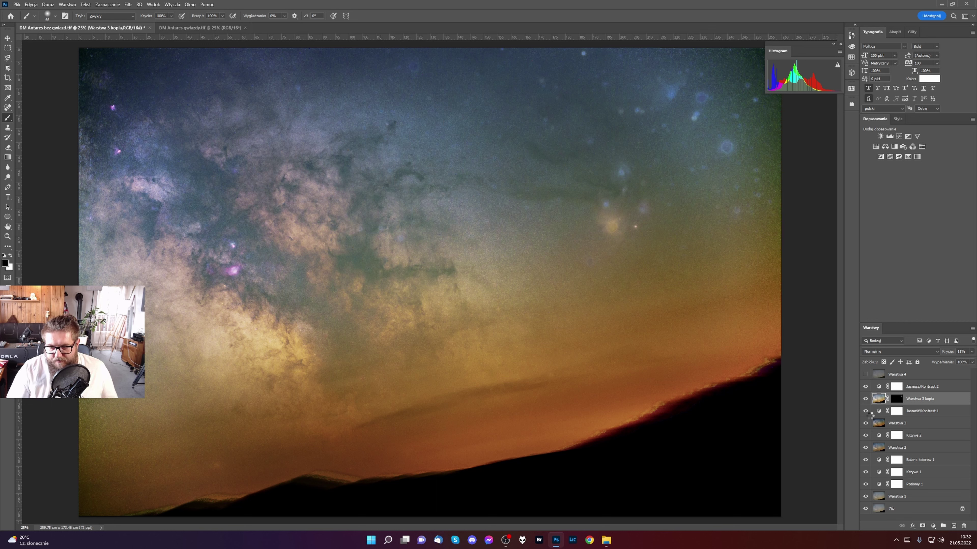
pyautogui.hotkey('ctrl', 'shift', 'alt', 'e')
pyautogui.moveTo(875, 397)
pyautogui.mouseDown()
pyautogui.moveTo(879, 385)
pyautogui.moveTo(894, 395)
pyautogui.mouseUp()
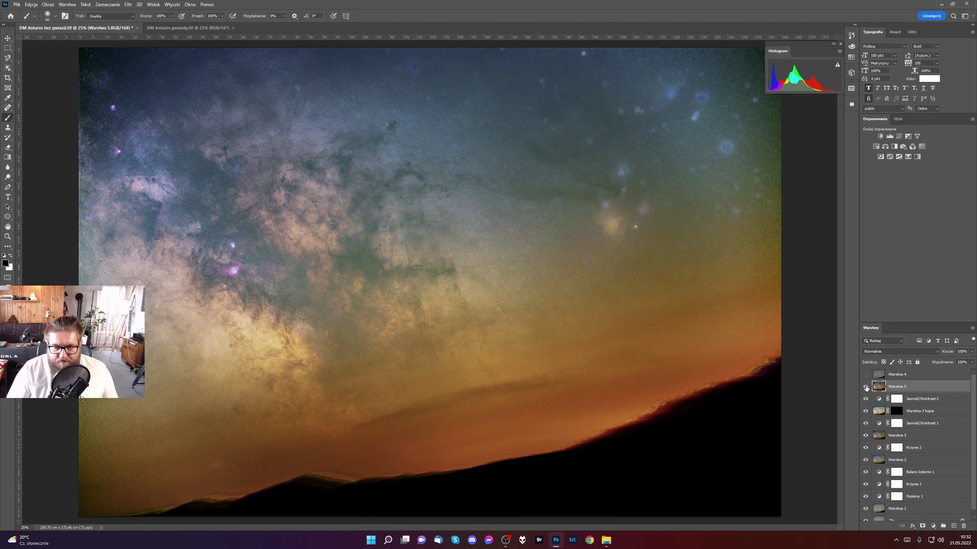
pyautogui.click(866, 375)
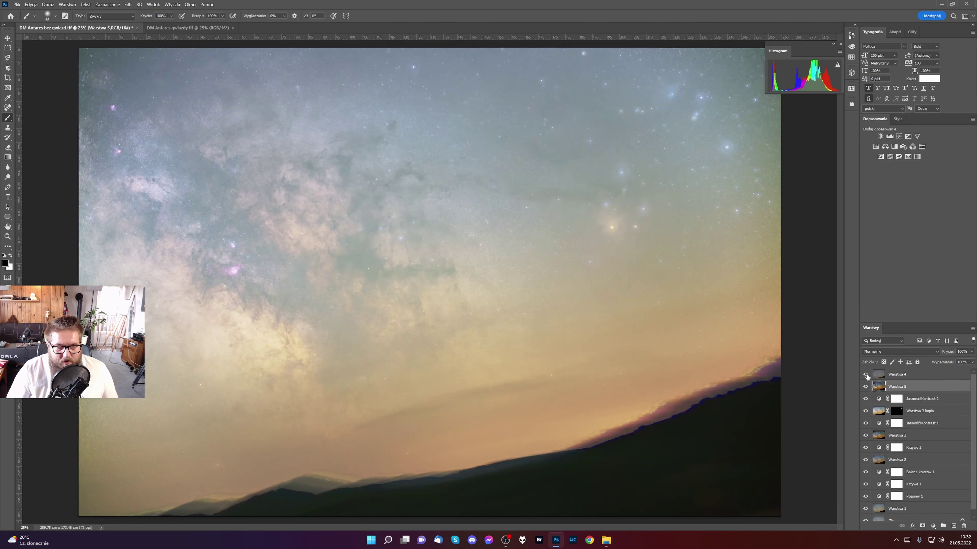
pyautogui.click(866, 375)
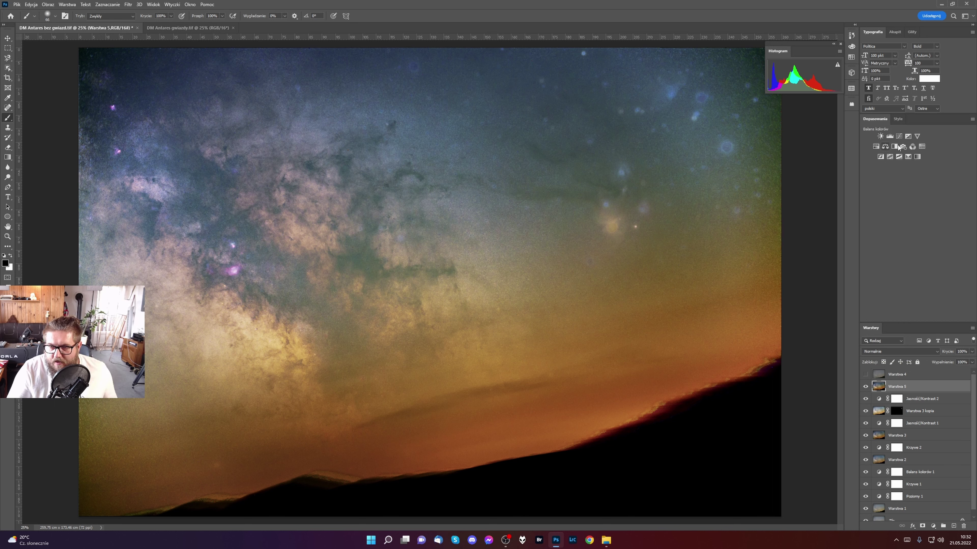
# Add a Curves adjustment layer above Warstwa 5 that slightly lifts the highlights while anchoring the midtones and shadows.
pyautogui.click(899, 136)
pyautogui.moveTo(628, 202); pyautogui.dragTo(729, 232)
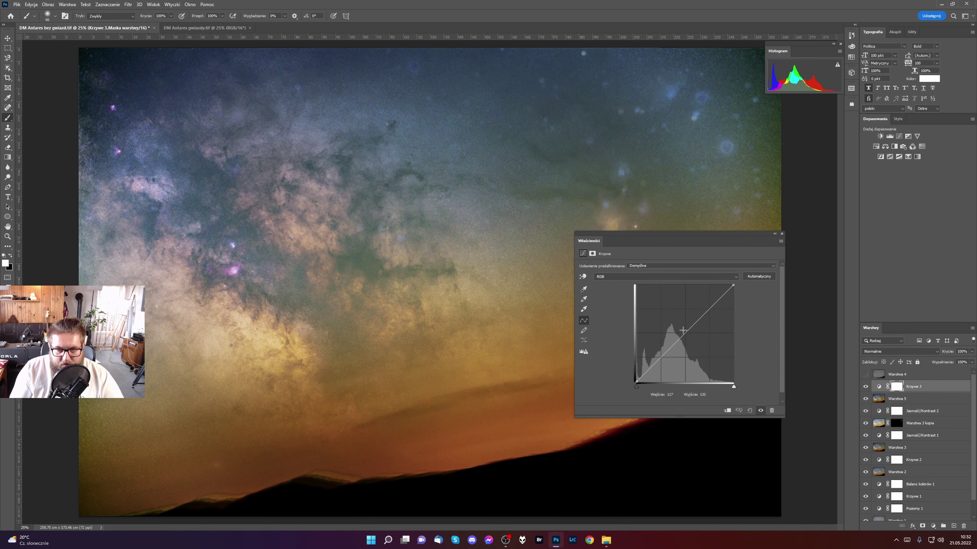
pyautogui.moveTo(682, 336); pyautogui.dragTo(683, 332)
pyautogui.click(660, 358)
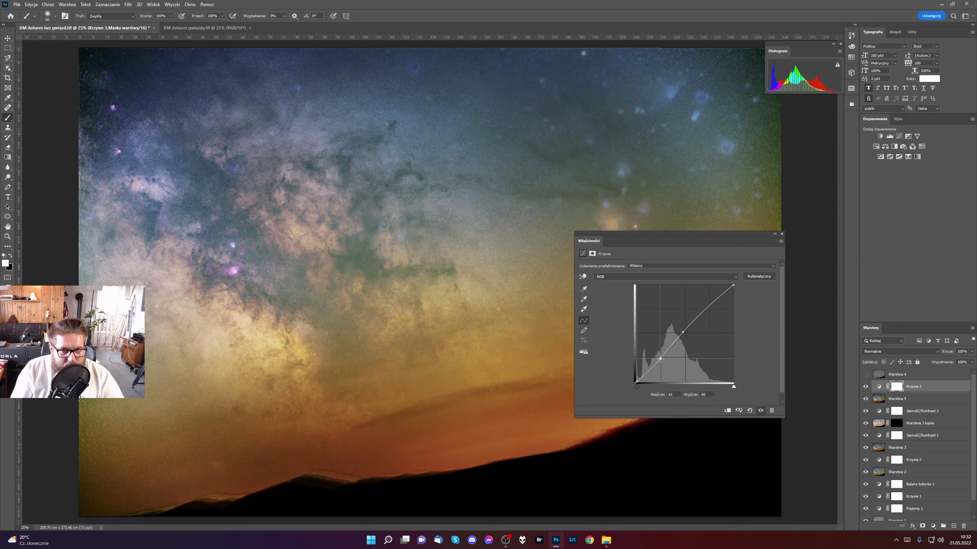
pyautogui.press('+')
pyautogui.hotkey('shift', 'Down')
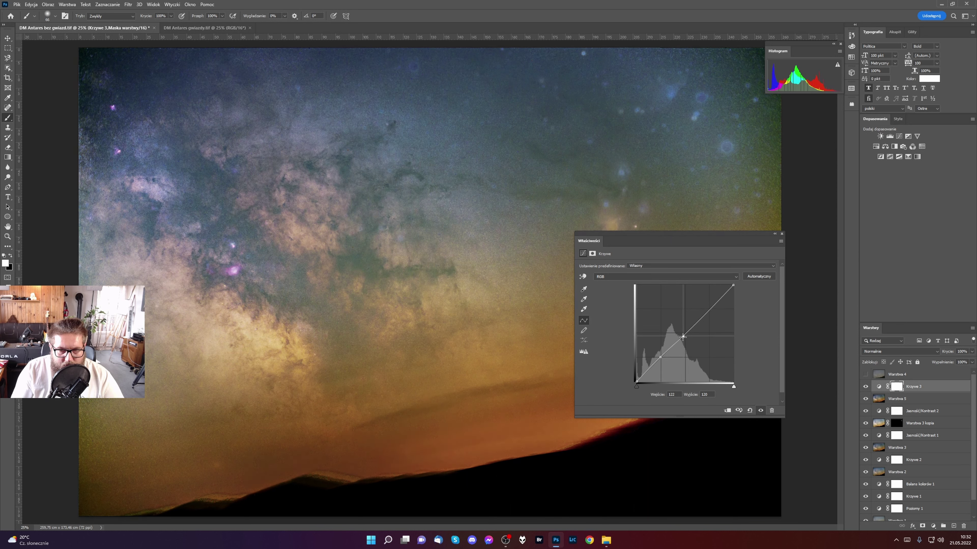
pyautogui.moveTo(659, 358)
pyautogui.mouseDown()
pyautogui.moveTo(696, 323)
pyautogui.moveTo(663, 353)
pyautogui.mouseUp()
pyautogui.click(695, 323)
pyautogui.moveTo(697, 324); pyautogui.dragTo(698, 319)
pyautogui.moveTo(663, 353); pyautogui.dragTo(647, 370)
pyautogui.click(648, 371)
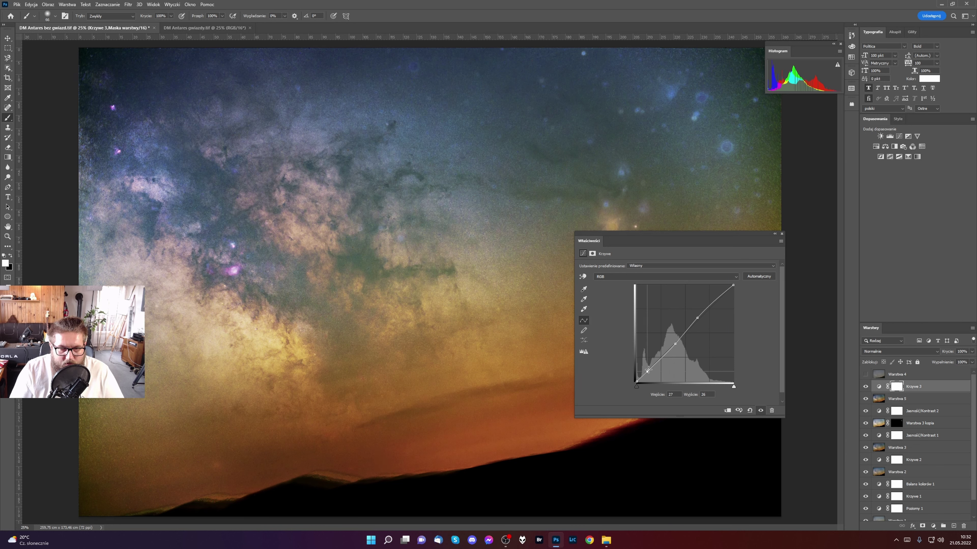
pyautogui.click(783, 234)
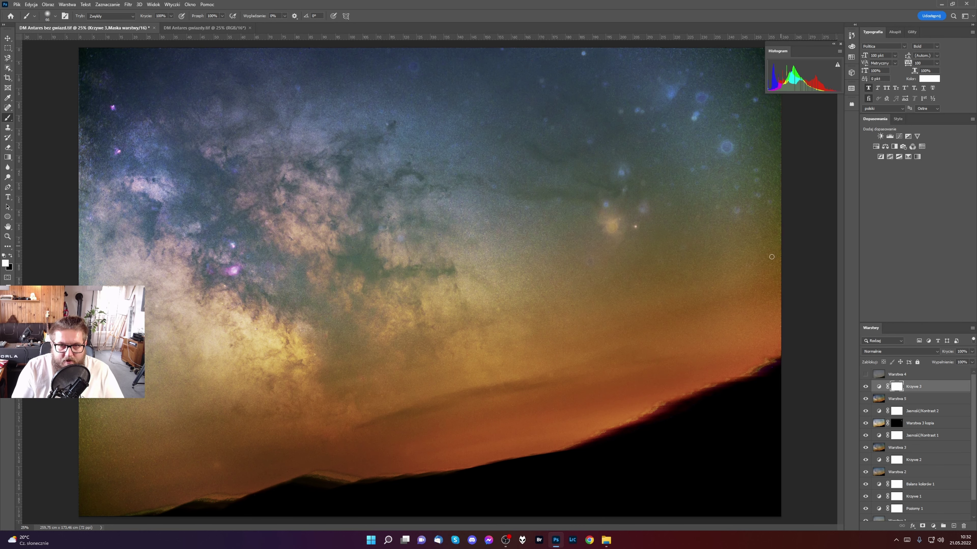
pyautogui.click(128, 4)
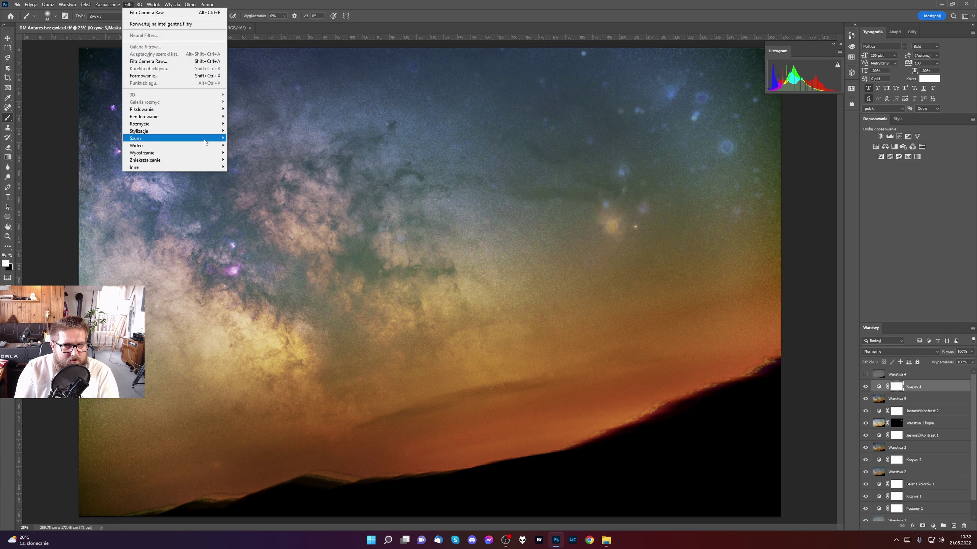
pyautogui.moveTo(200, 141)
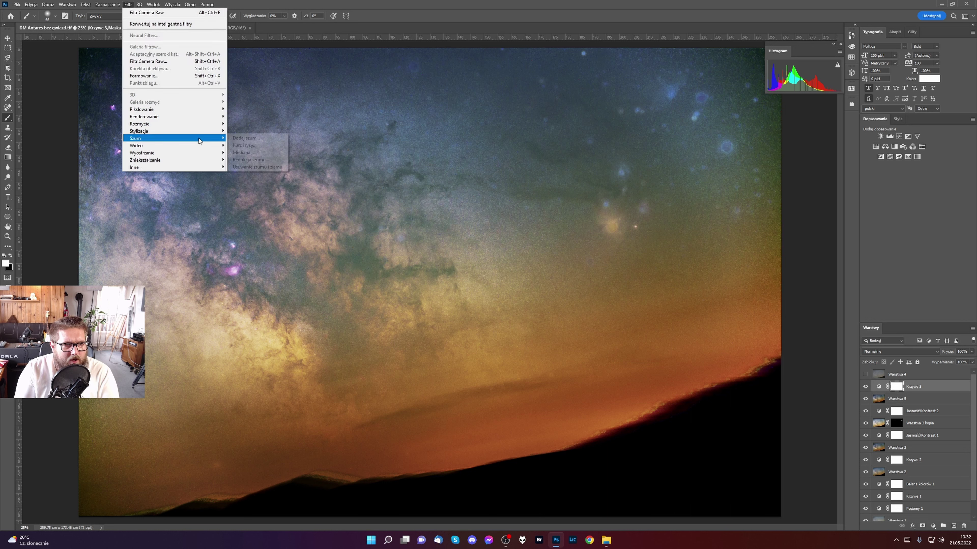
pyautogui.click(244, 145)
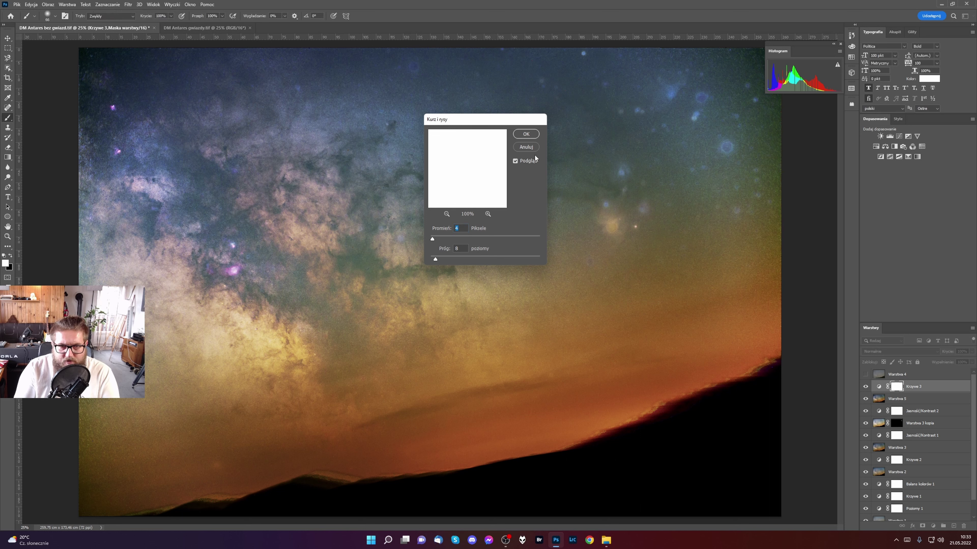
pyautogui.click(526, 148)
# Start the Dust & Scratches filter (Kurz i rysy) on Warstwa 5 and preview radius 1 with threshold 2 on the upper-left sky.
pyautogui.click(883, 402)
pyautogui.click(128, 4)
pyautogui.moveTo(192, 138)
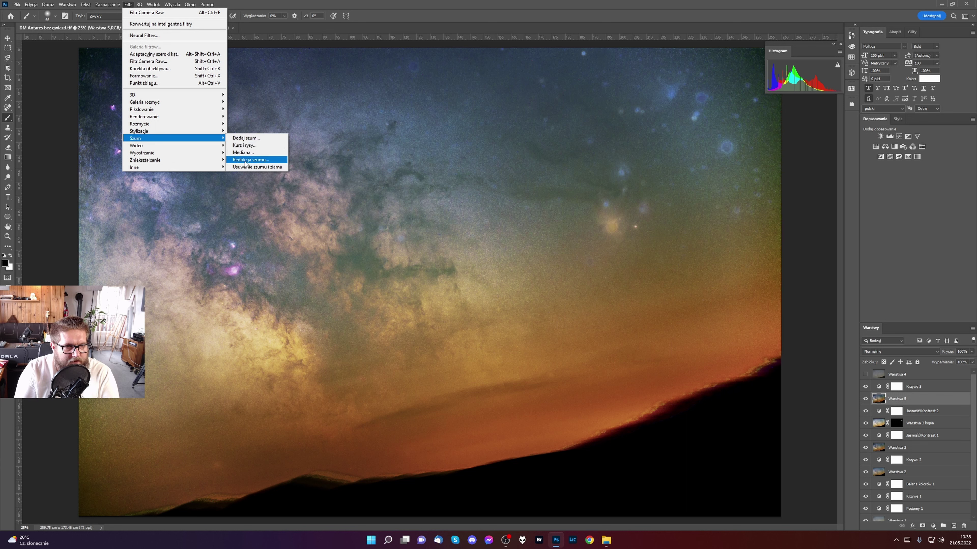
pyautogui.click(244, 145)
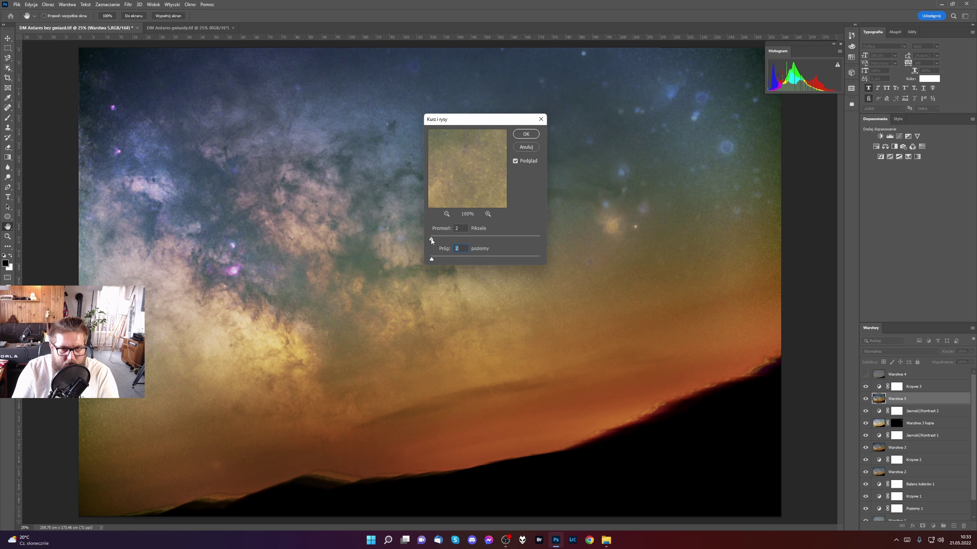
pyautogui.moveTo(459, 195); pyautogui.dragTo(503, 170)
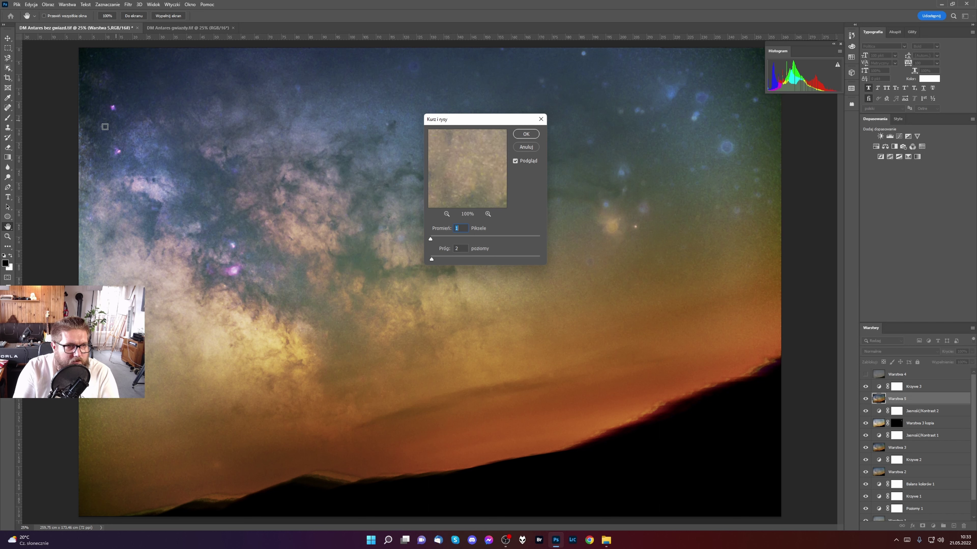
pyautogui.click(86, 140)
pyautogui.moveTo(467, 166); pyautogui.dragTo(492, 190)
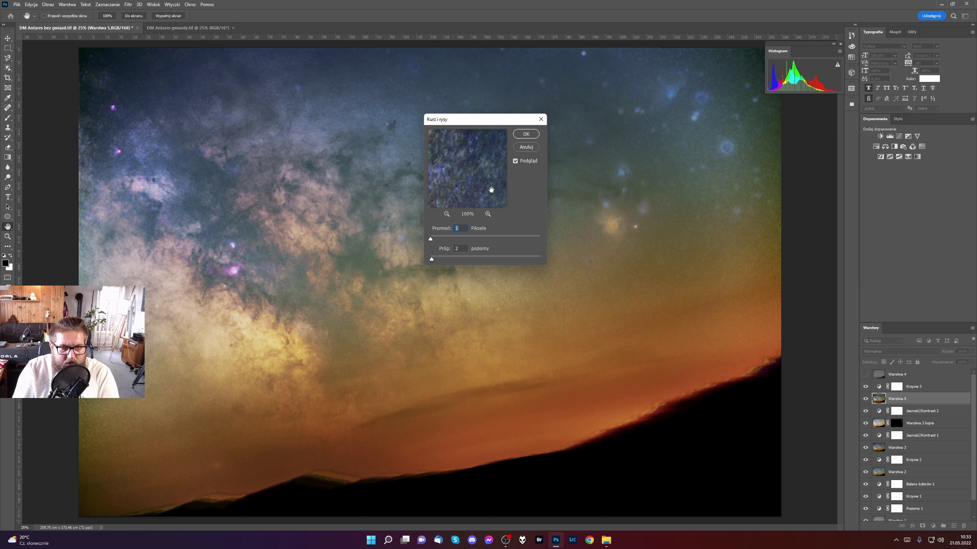
pyautogui.moveTo(462, 157); pyautogui.dragTo(485, 191)
pyautogui.moveTo(460, 157); pyautogui.dragTo(475, 180)
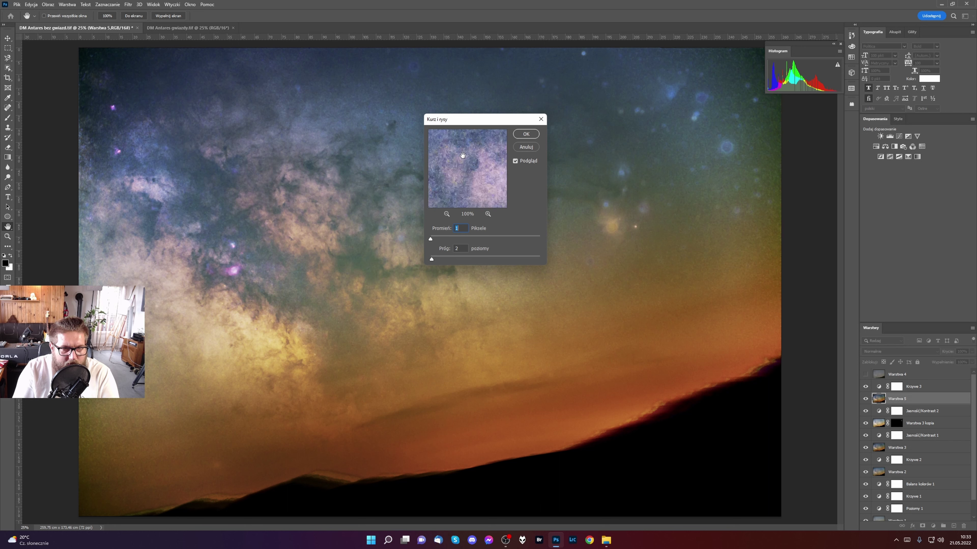
# Set the Dust & Scratches radius to 2 pixels and the threshold to 15 levels, checking the nebula detail in the preview.
pyautogui.moveTo(432, 259); pyautogui.dragTo(441, 260)
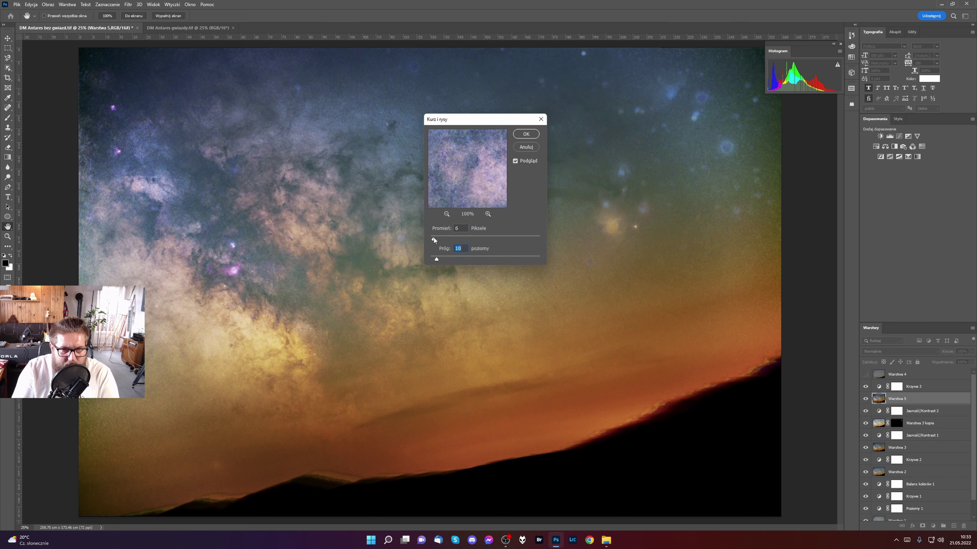
pyautogui.moveTo(433, 238); pyautogui.dragTo(431, 239)
pyautogui.moveTo(488, 188); pyautogui.dragTo(433, 183)
pyautogui.moveTo(436, 259); pyautogui.dragTo(439, 260)
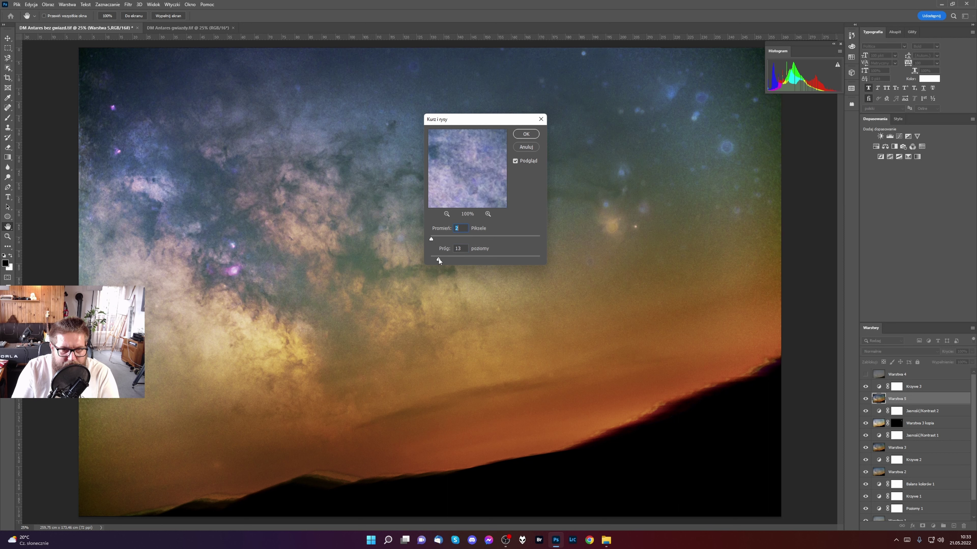
pyautogui.click(463, 249)
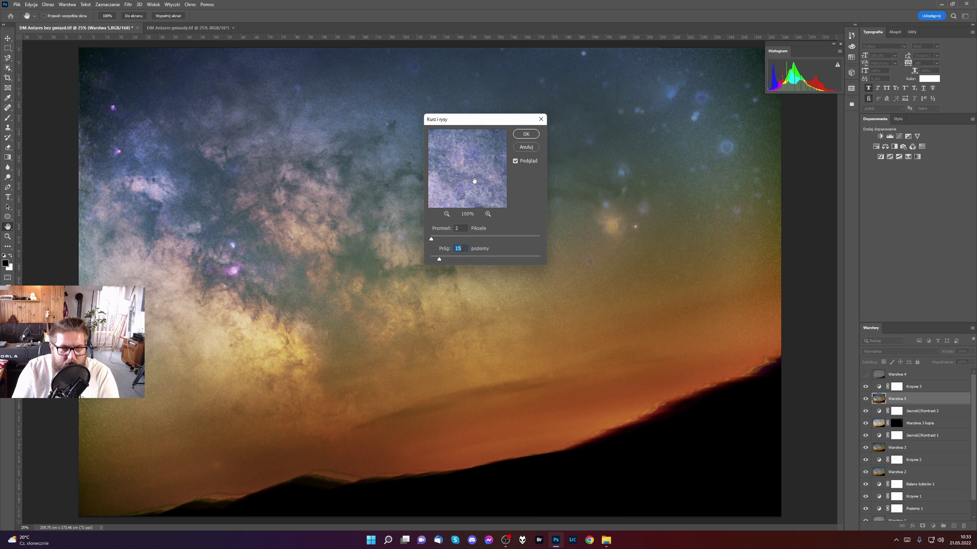
pyautogui.moveTo(474, 191); pyautogui.dragTo(456, 157)
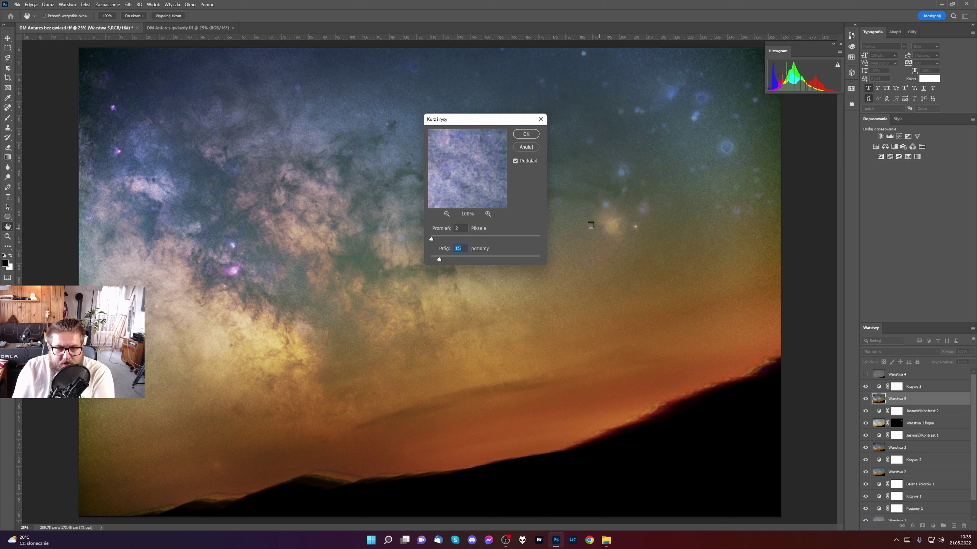
# Compare radius values of 4, 3 and 2 pixels on several sky areas and apply Dust & Scratches with radius 2.
pyautogui.click(582, 214)
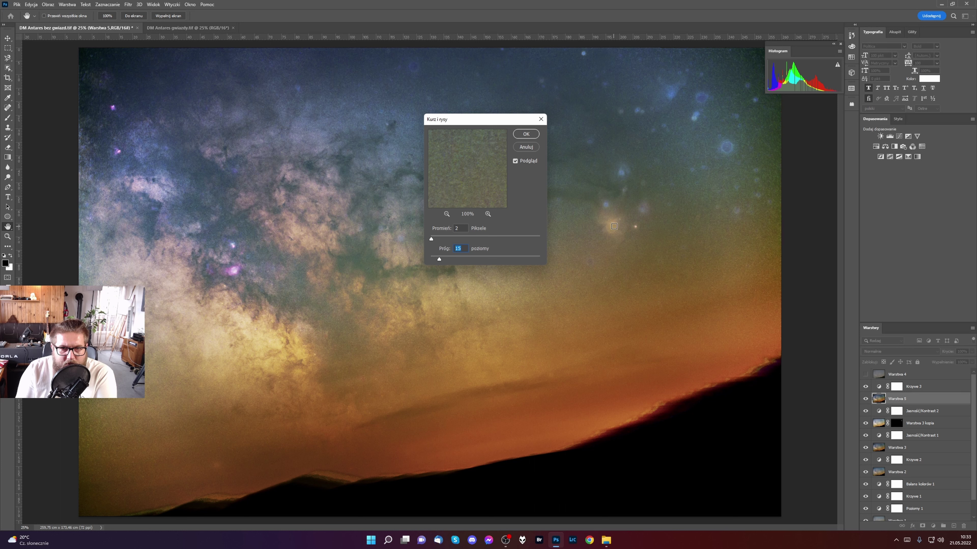
pyautogui.click(338, 221)
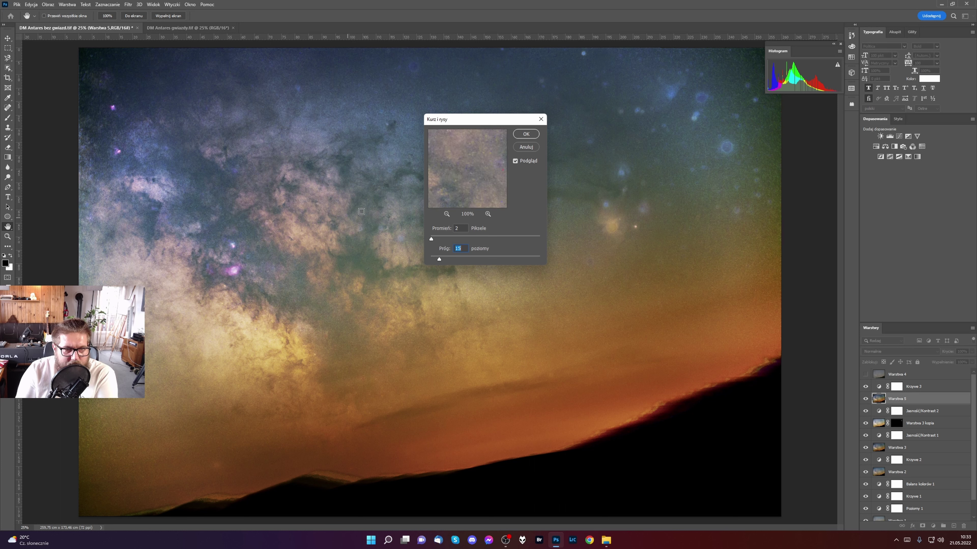
pyautogui.moveTo(460, 190)
pyautogui.mouseDown()
pyautogui.moveTo(486, 181)
pyautogui.moveTo(475, 196)
pyautogui.mouseUp()
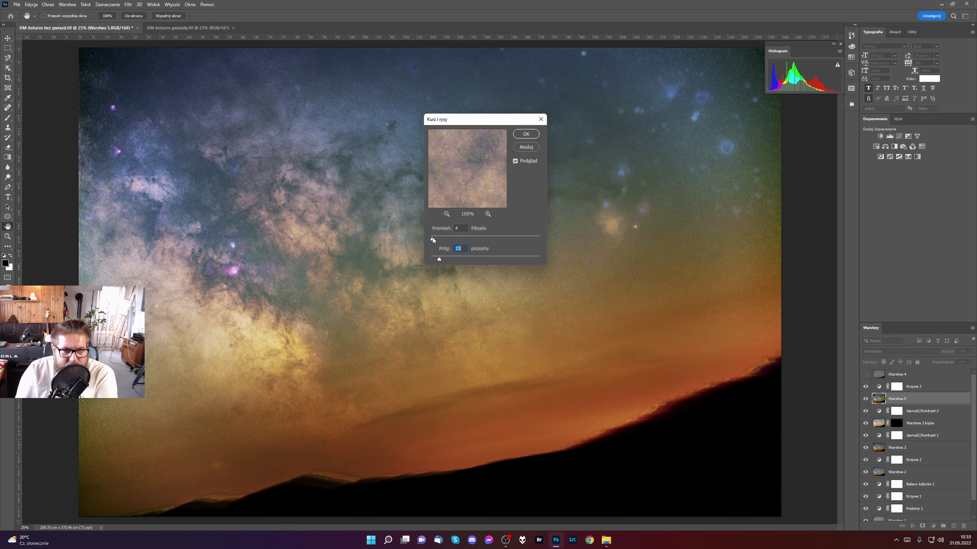
pyautogui.click(432, 239)
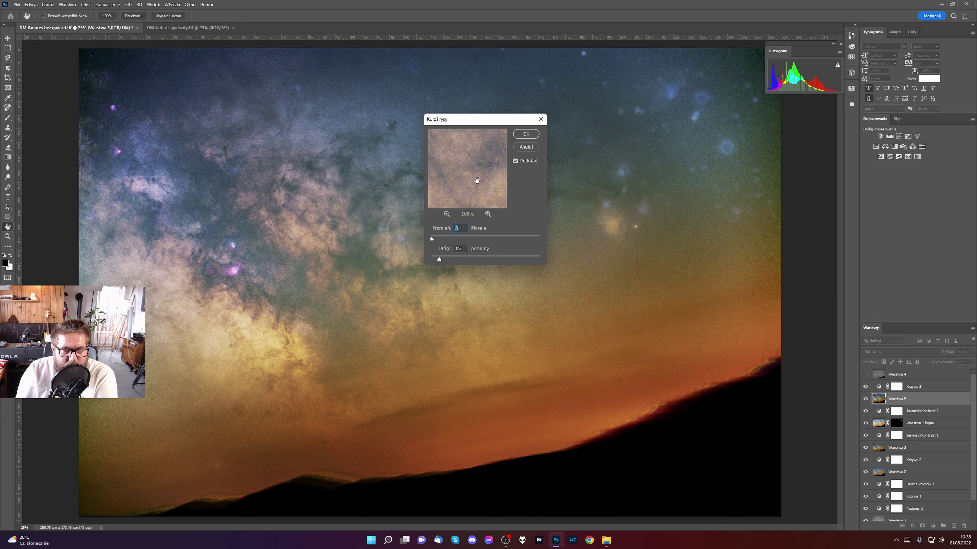
pyautogui.click(155, 185)
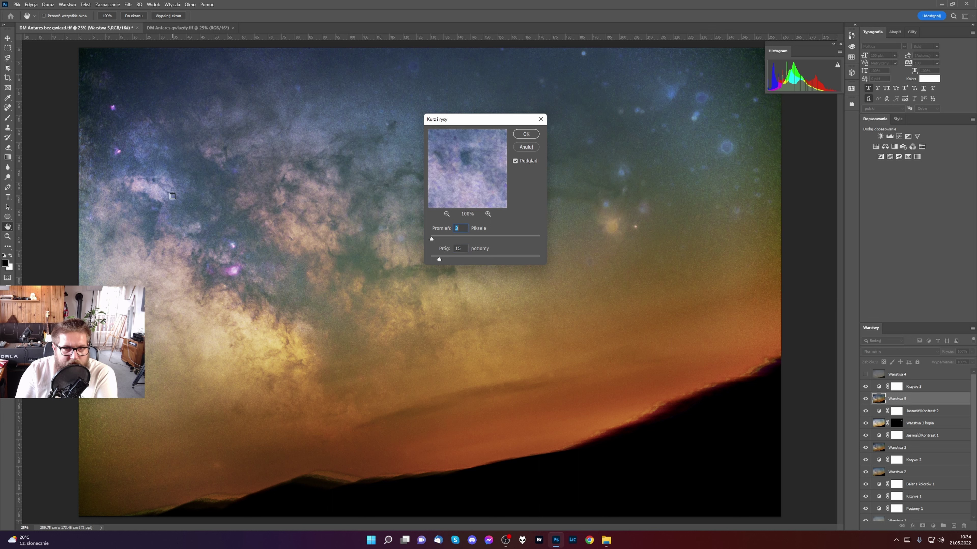
pyautogui.moveTo(467, 186)
pyautogui.mouseDown()
pyautogui.moveTo(471, 166)
pyautogui.moveTo(457, 162)
pyautogui.moveTo(481, 195)
pyautogui.moveTo(462, 181)
pyautogui.moveTo(489, 183)
pyautogui.moveTo(462, 188)
pyautogui.moveTo(480, 181)
pyautogui.mouseUp()
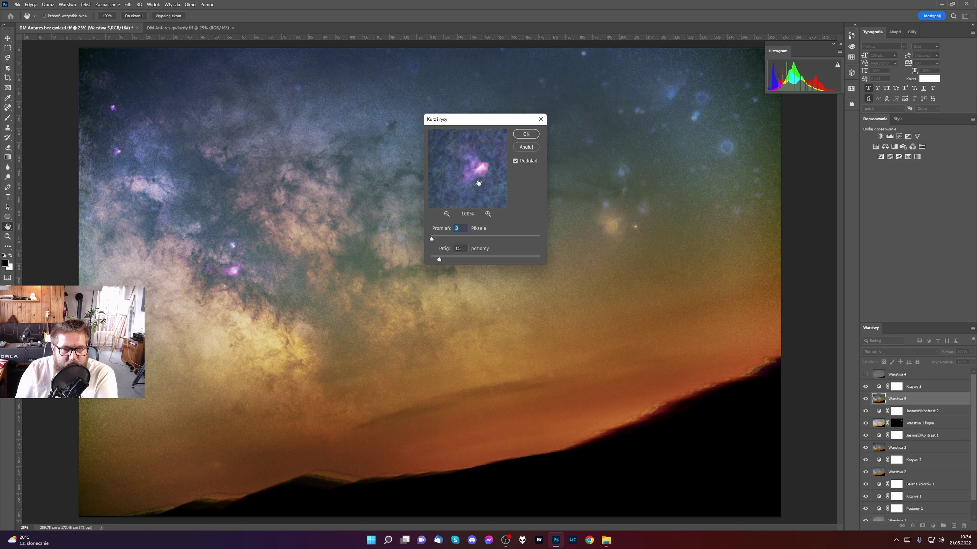
pyautogui.moveTo(431, 239); pyautogui.dragTo(431, 239)
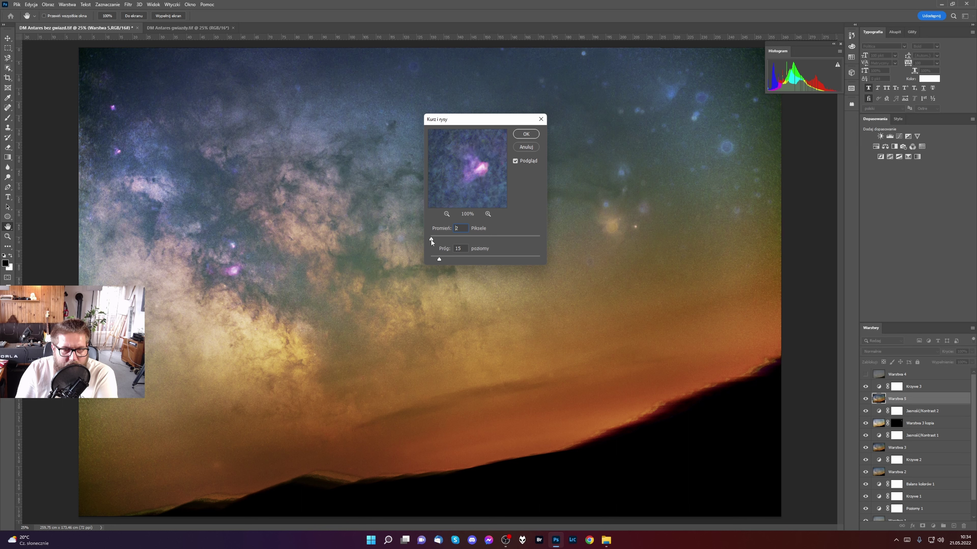
pyautogui.moveTo(476, 192); pyautogui.dragTo(473, 191)
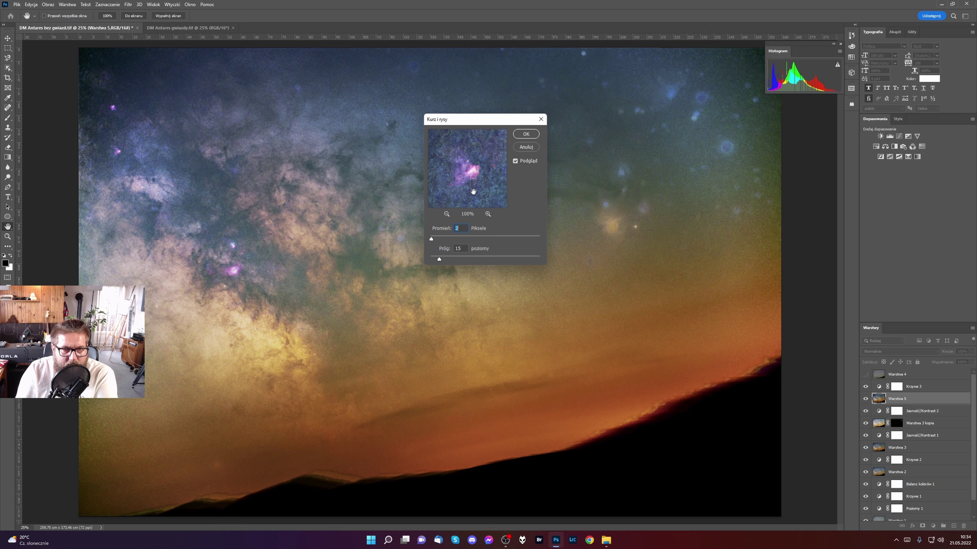
pyautogui.click(526, 135)
pyautogui.press('b')
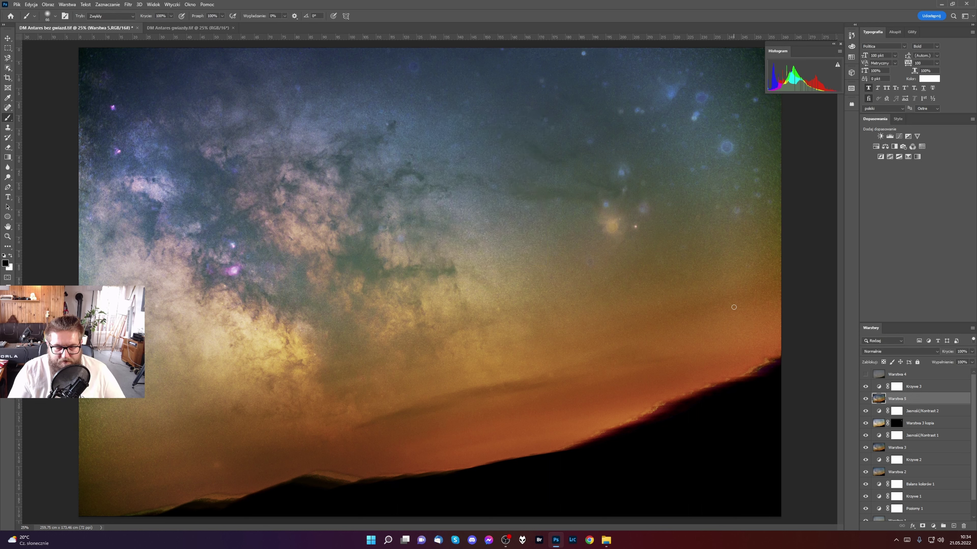
# Show the star layer Warstwa 4 and stamp all visible layers into a new layer above it.
pyautogui.click(865, 376)
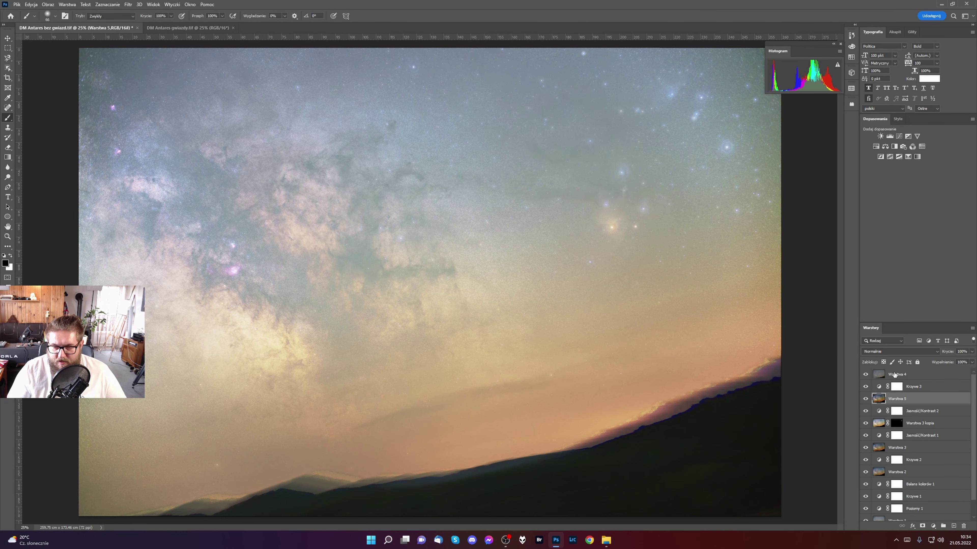
pyautogui.click(895, 375)
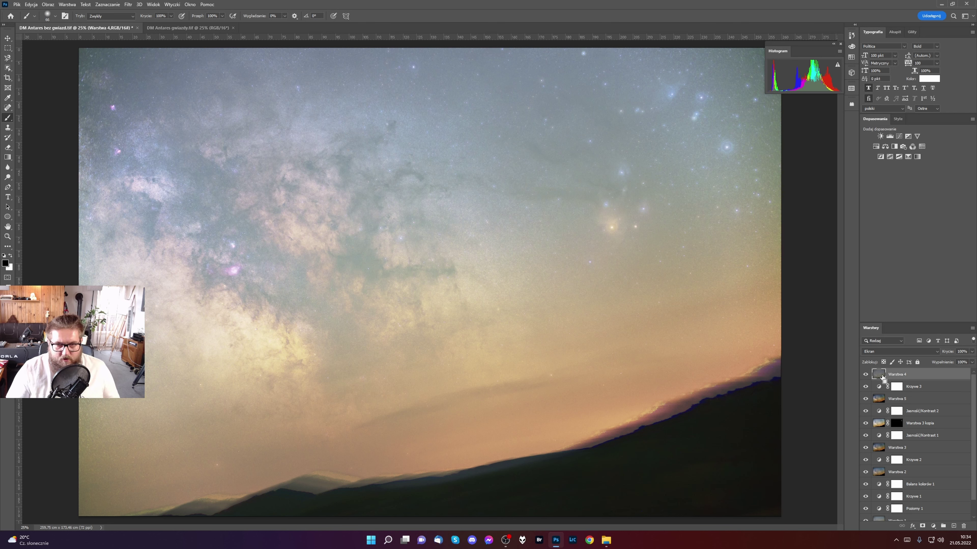
pyautogui.hotkey('ctrl', 'shift', 'alt', 'e')
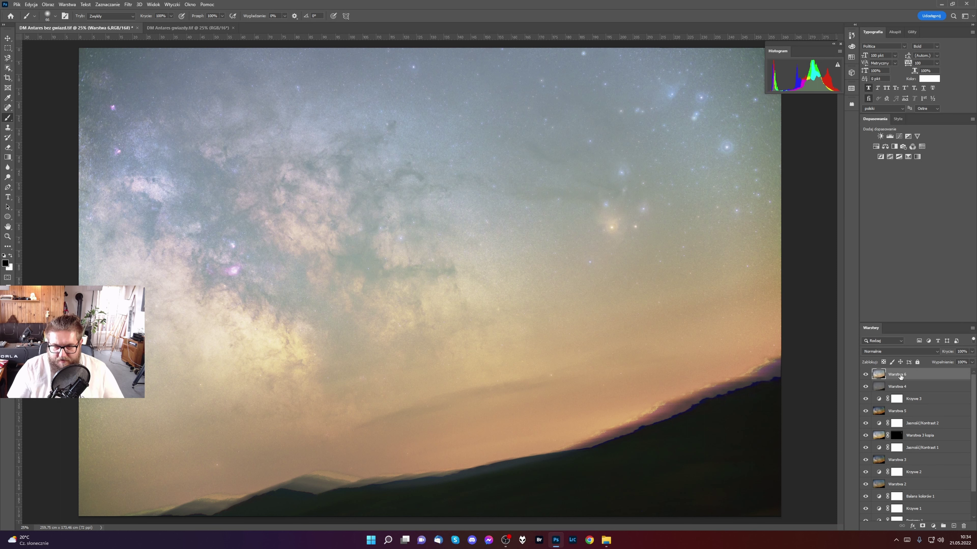
# Darken the stamped layer Warstwa 6 with Levels, setting the black input to 60 and the midtones to 0.63.
pyautogui.hotkey('ctrl', 'l')
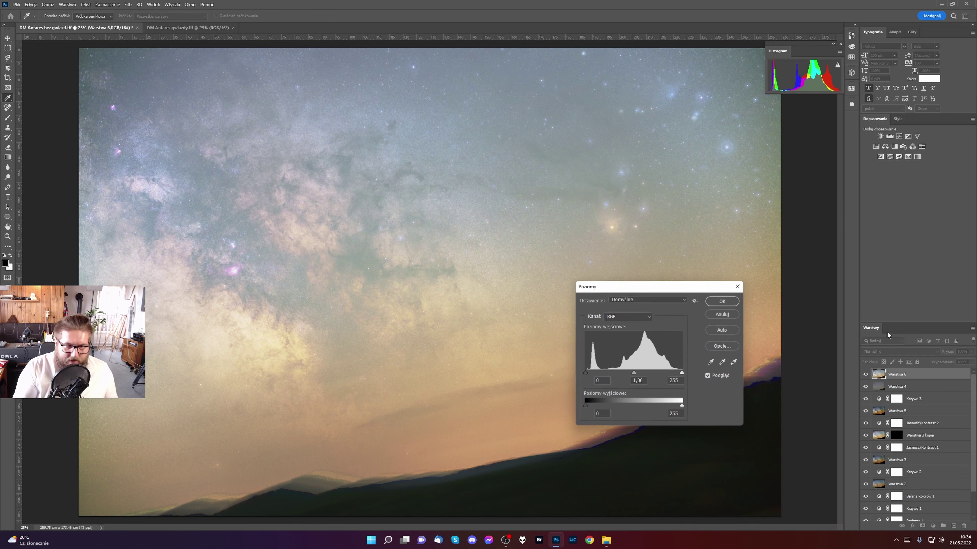
pyautogui.moveTo(659, 293); pyautogui.dragTo(710, 207)
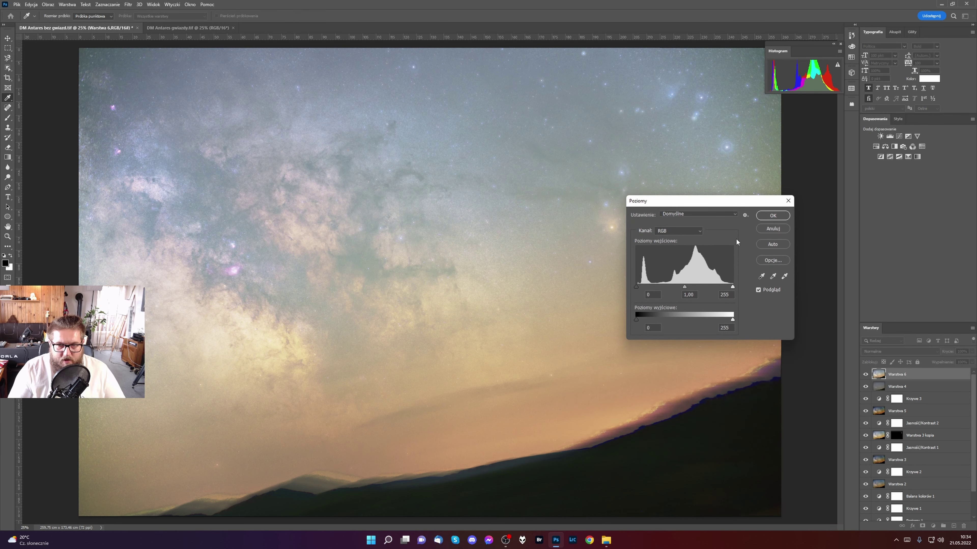
pyautogui.moveTo(684, 286); pyautogui.dragTo(705, 285)
pyautogui.moveTo(719, 228); pyautogui.dragTo(703, 337)
pyautogui.moveTo(637, 394); pyautogui.dragTo(689, 396)
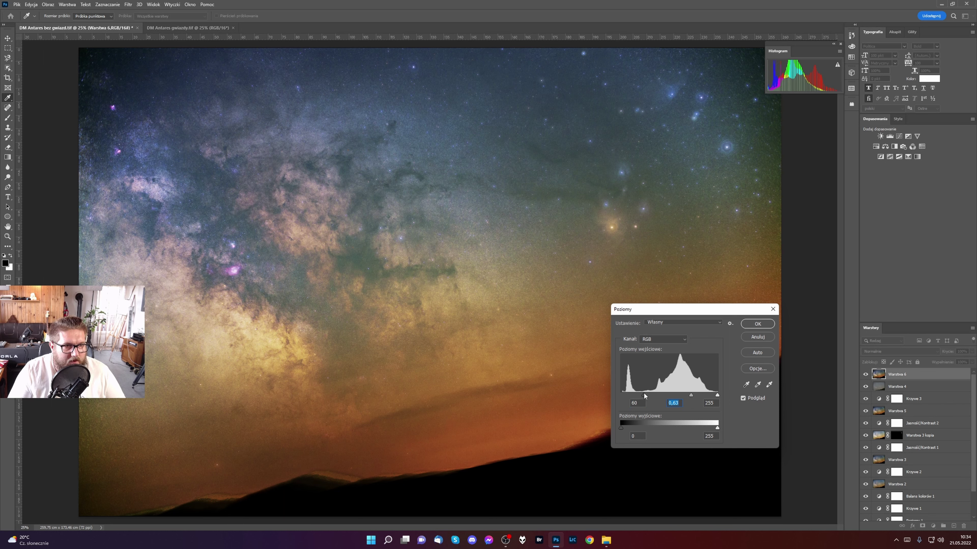
# Try a Levels black input of 52 with midtones at 0.58 on Warstwa 6.
pyautogui.click(645, 395)
pyautogui.moveTo(691, 395); pyautogui.dragTo(640, 393)
pyautogui.click(691, 395)
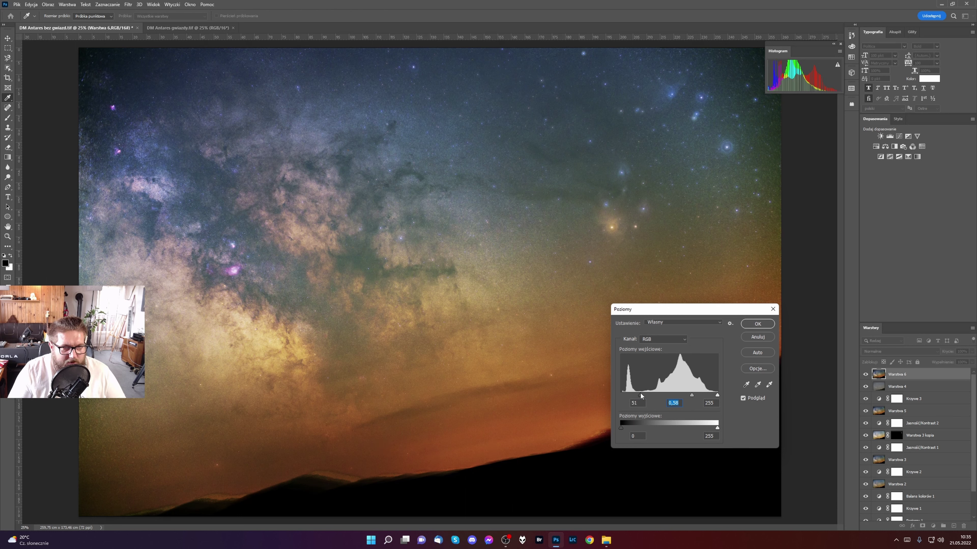
pyautogui.moveTo(641, 392); pyautogui.dragTo(642, 393)
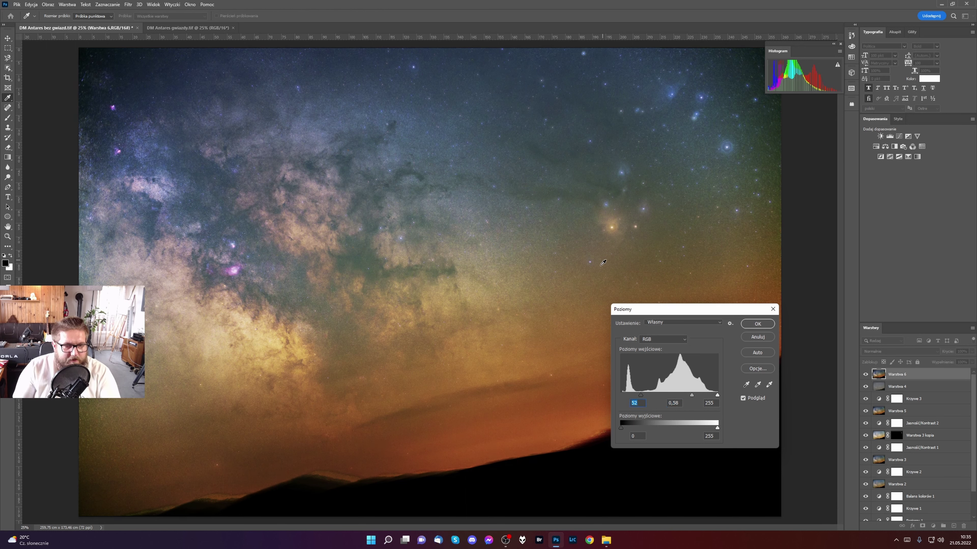
pyautogui.moveTo(690, 396); pyautogui.dragTo(693, 396)
pyautogui.click(691, 396)
pyautogui.moveTo(641, 396); pyautogui.dragTo(640, 394)
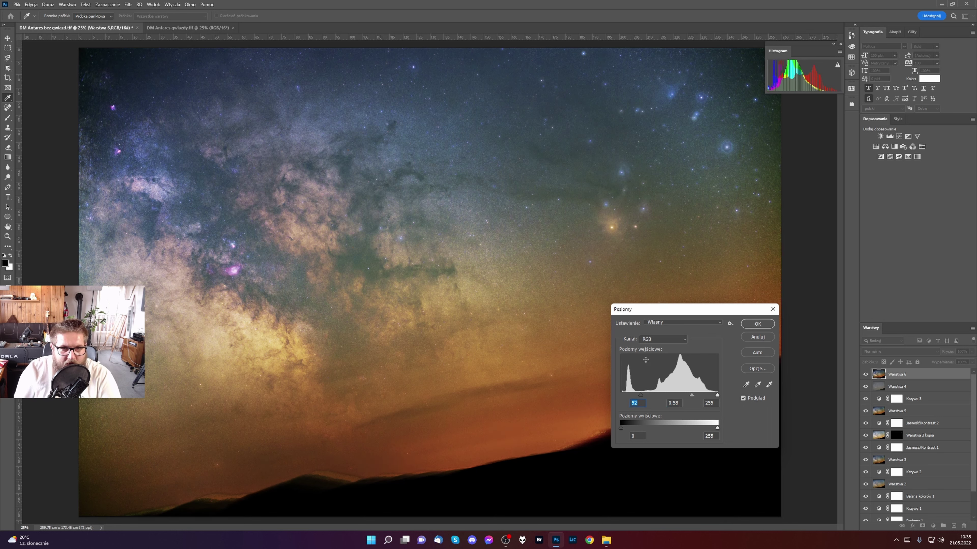
# Set the Levels black input to 31 and the midtones to 0.55 for Warstwa 6, and apply the adjustment.
pyautogui.moveTo(639, 395)
pyautogui.mouseDown()
pyautogui.moveTo(693, 395)
pyautogui.moveTo(635, 393)
pyautogui.mouseUp()
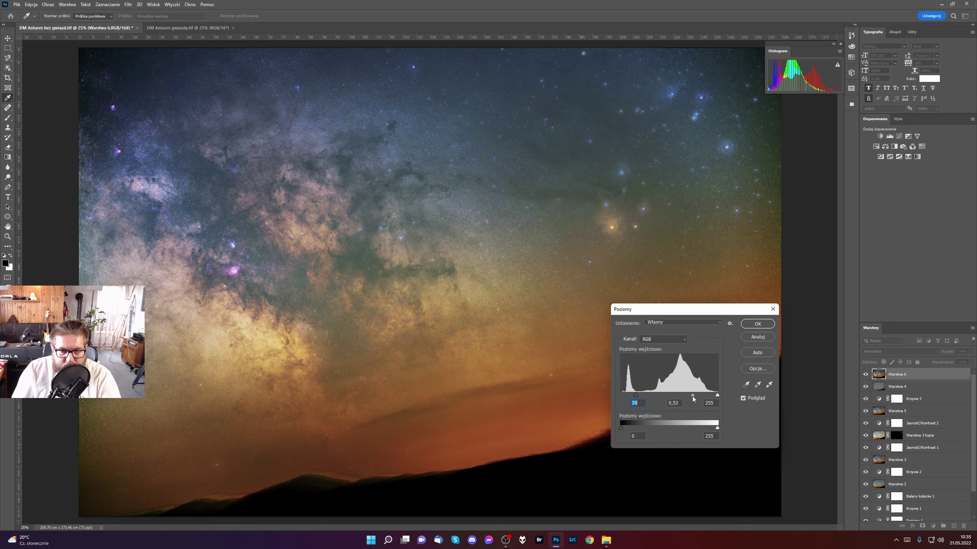
pyautogui.moveTo(694, 396); pyautogui.dragTo(694, 396)
pyautogui.moveTo(631, 396); pyautogui.dragTo(634, 394)
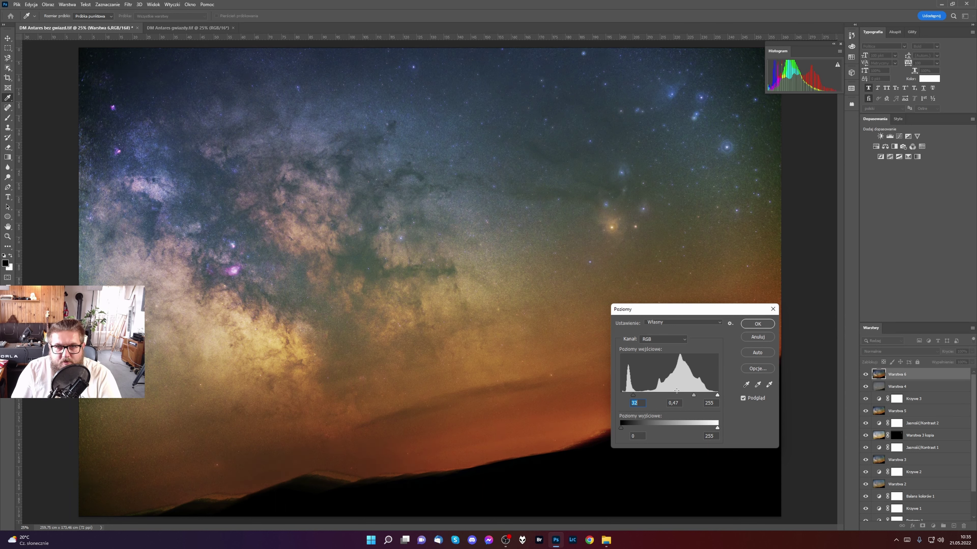
pyautogui.moveTo(695, 395); pyautogui.dragTo(693, 396)
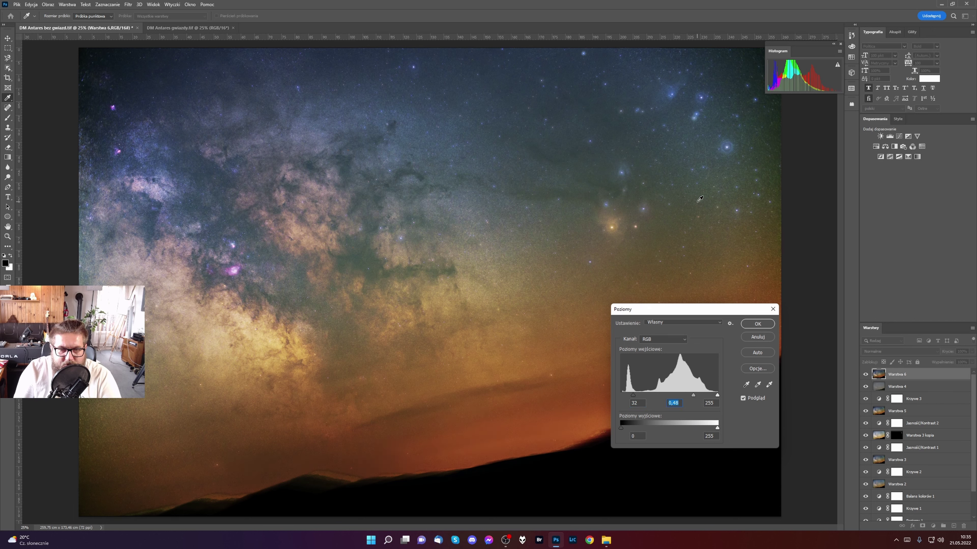
pyautogui.moveTo(694, 395)
pyautogui.mouseDown()
pyautogui.moveTo(695, 408)
pyautogui.moveTo(693, 397)
pyautogui.mouseUp()
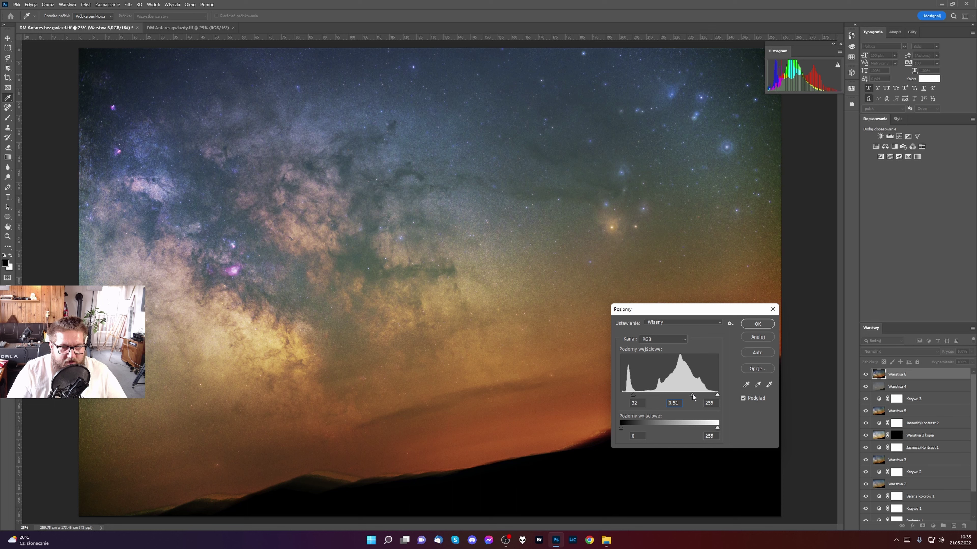
pyautogui.moveTo(691, 396); pyautogui.dragTo(692, 397)
pyautogui.moveTo(693, 394)
pyautogui.mouseDown()
pyautogui.moveTo(631, 392)
pyautogui.moveTo(690, 395)
pyautogui.mouseUp()
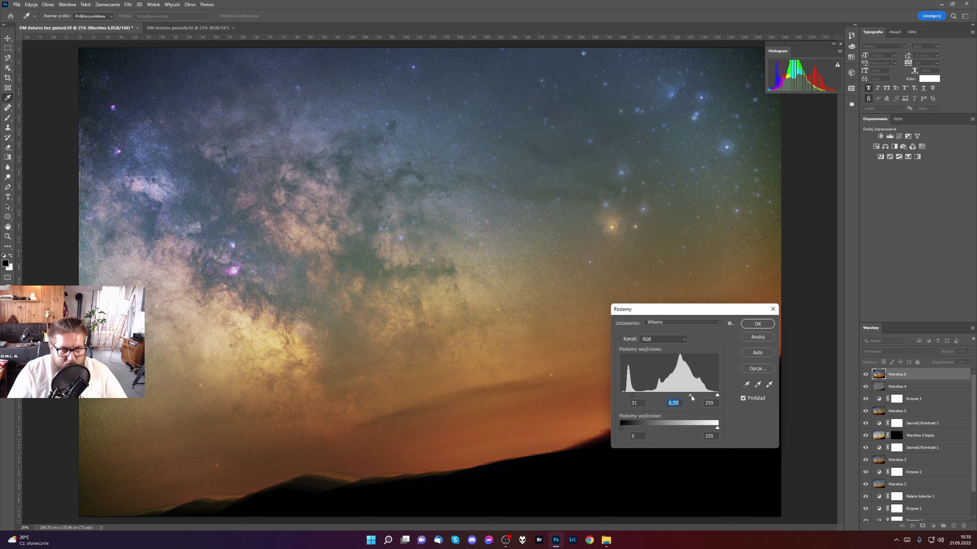
pyautogui.click(757, 324)
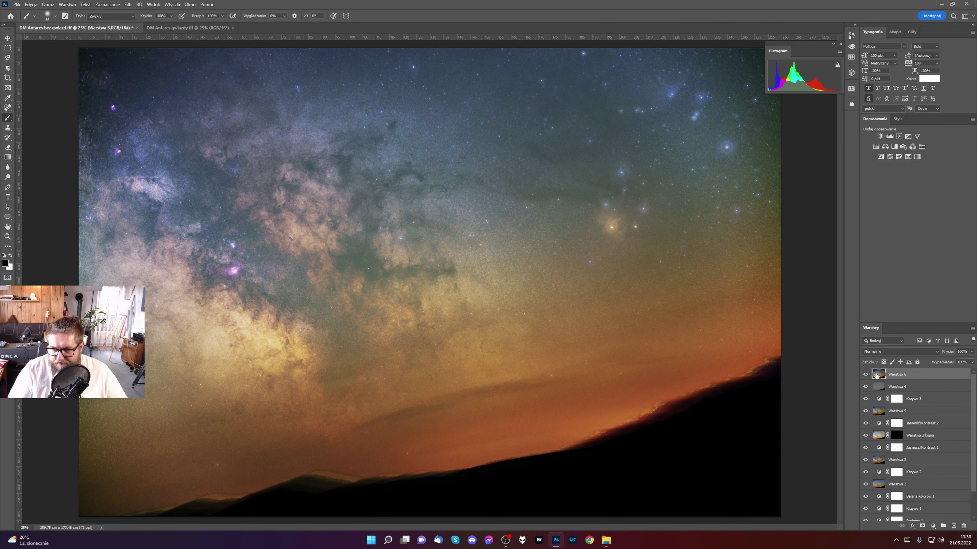
# Hide the star layer Warstwa 4 and compare the sky and stars with Warstwa 6 repeatedly hidden and shown.
pyautogui.click(865, 375)
pyautogui.moveTo(865, 375); pyautogui.dragTo(867, 384)
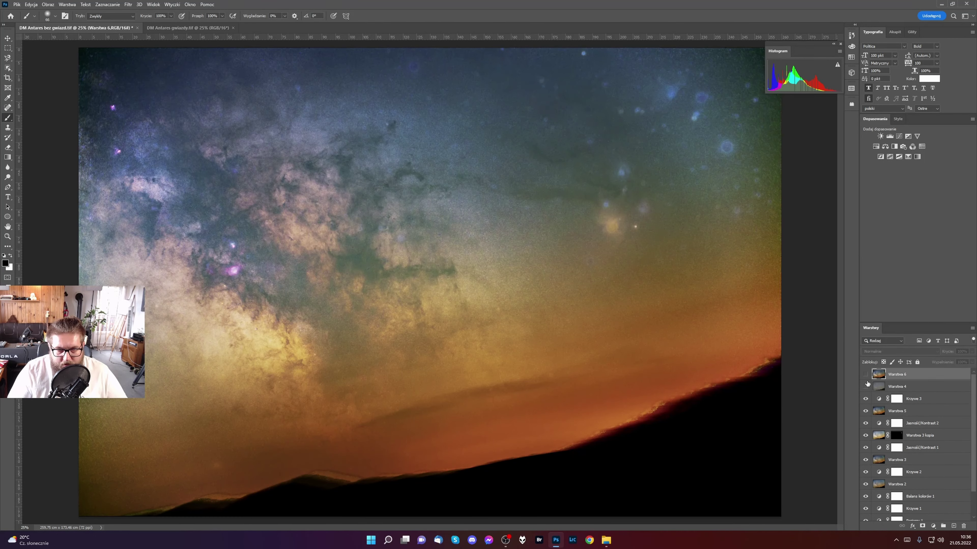
pyautogui.click(866, 376)
pyautogui.click(866, 378)
pyautogui.click(867, 380)
pyautogui.click(866, 379)
pyautogui.click(866, 379)
pyautogui.click(866, 380)
pyautogui.click(866, 379)
pyautogui.click(866, 379)
pyautogui.click(866, 380)
pyautogui.click(866, 380)
pyautogui.click(866, 380)
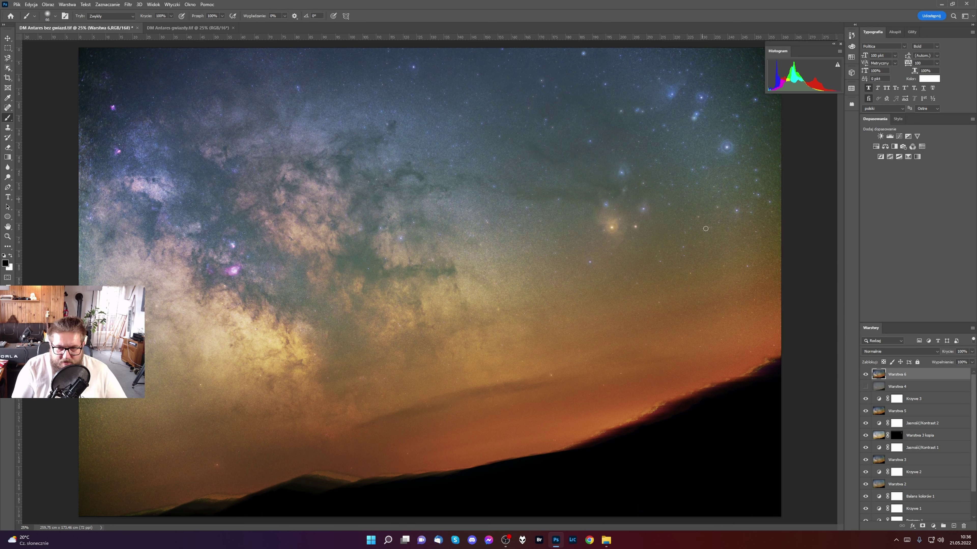
pyautogui.click(867, 376)
pyautogui.click(866, 375)
pyautogui.click(866, 375)
pyautogui.click(866, 376)
pyautogui.click(866, 376)
pyautogui.click(866, 376)
pyautogui.click(866, 376)
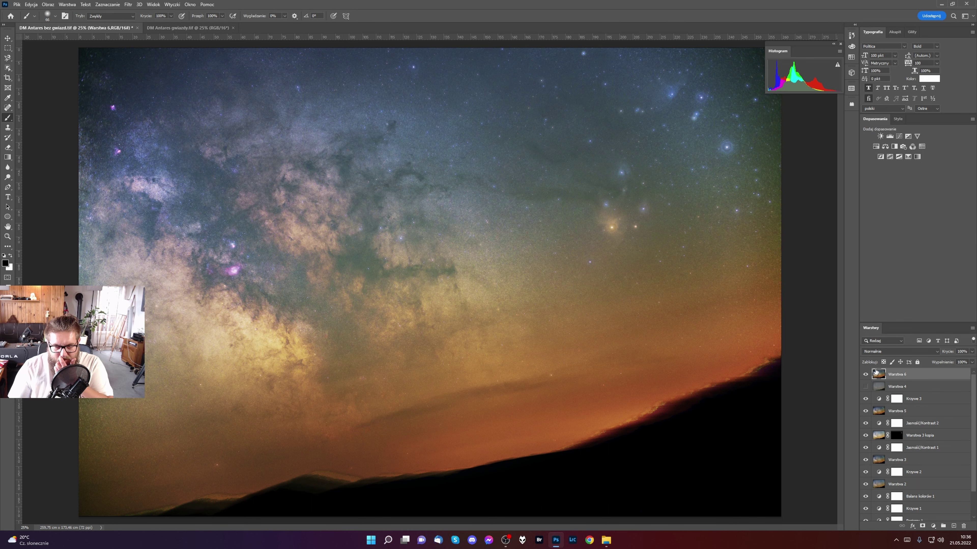
# Hide the darkened layer Warstwa 6 and show the star layer Warstwa 4 again.
pyautogui.click(865, 374)
pyautogui.click(866, 387)
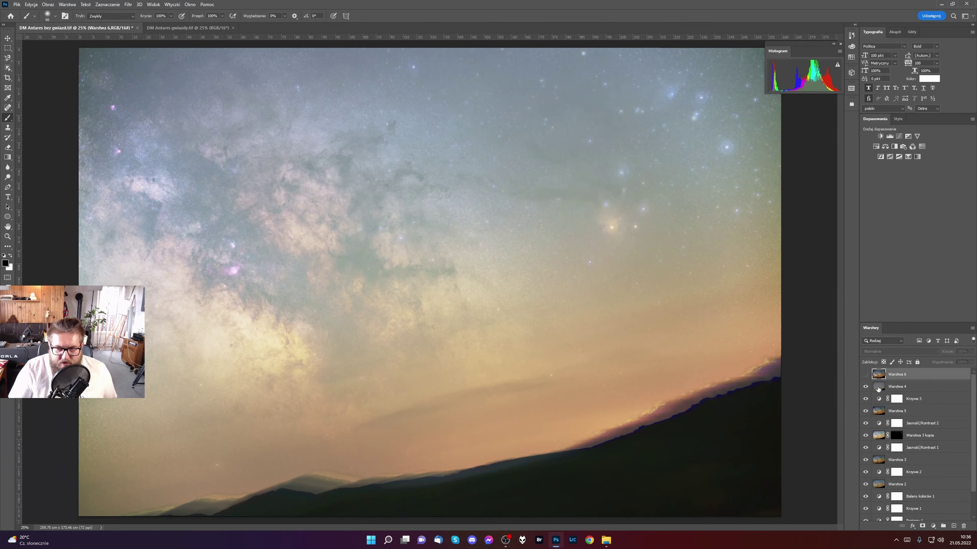
# Apply Levels to the star layer Warstwa 4 with a black input of 80 and a midtone of 1.52.
pyautogui.click(898, 386)
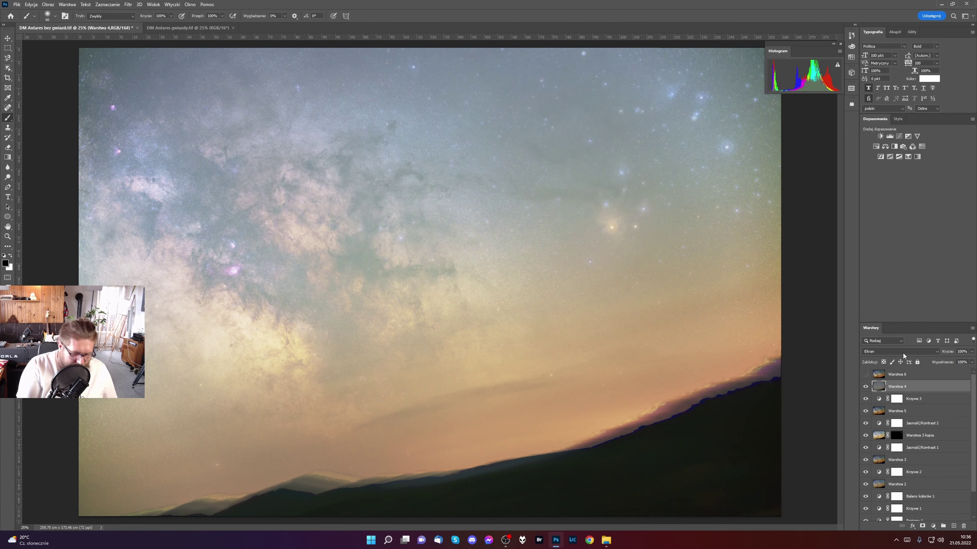
pyautogui.hotkey('ctrl', 'l')
pyautogui.moveTo(620, 395); pyautogui.dragTo(651, 393)
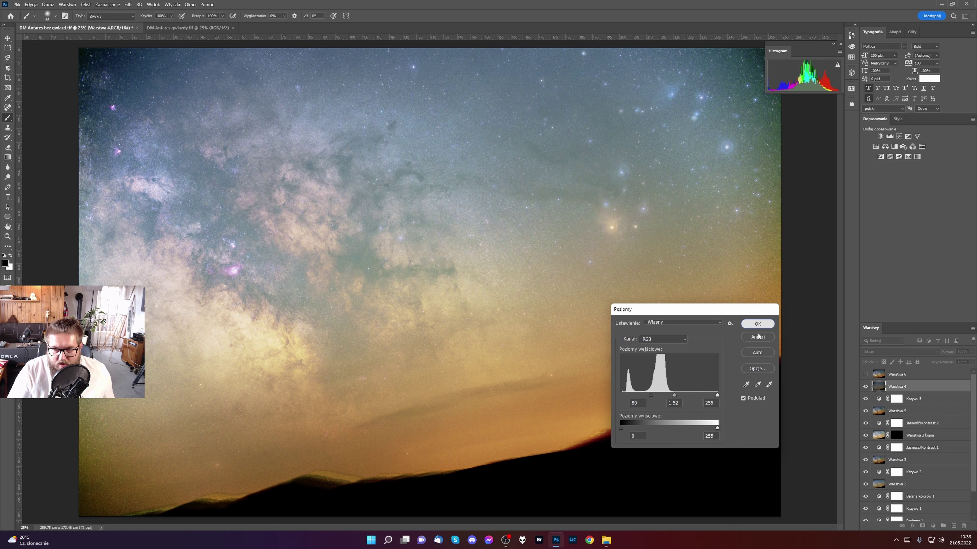
pyautogui.click(757, 324)
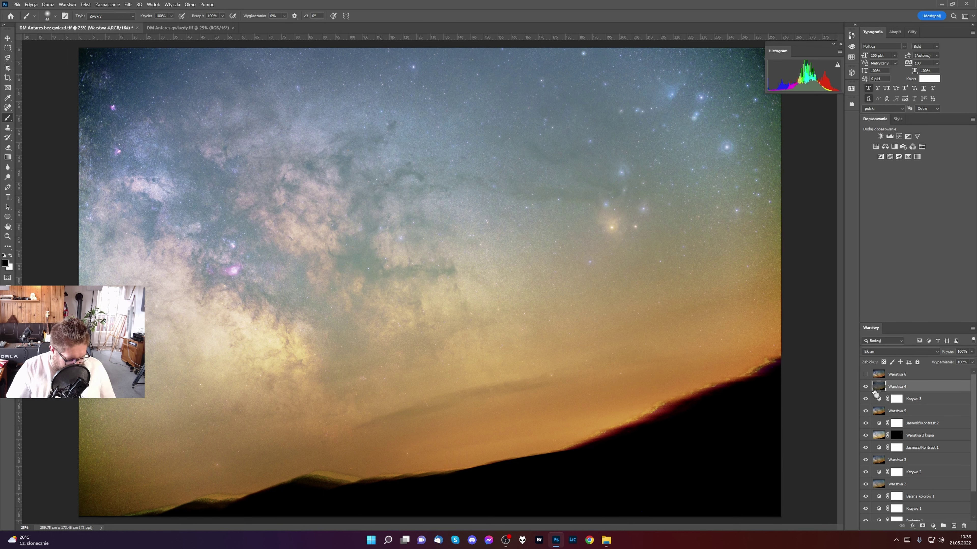
# Try Levels with black input 43 and midtone 0.72 on a stamped copy of the visible layers, cancel it, and delete the copy.
pyautogui.hotkey('ctrl', 'shift', 'alt', 'e')
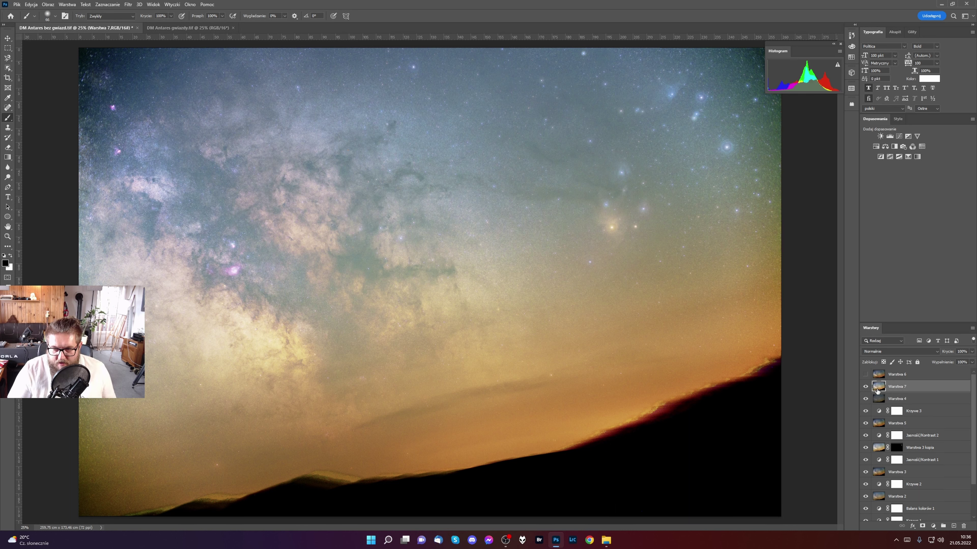
pyautogui.hotkey('ctrl', 'l')
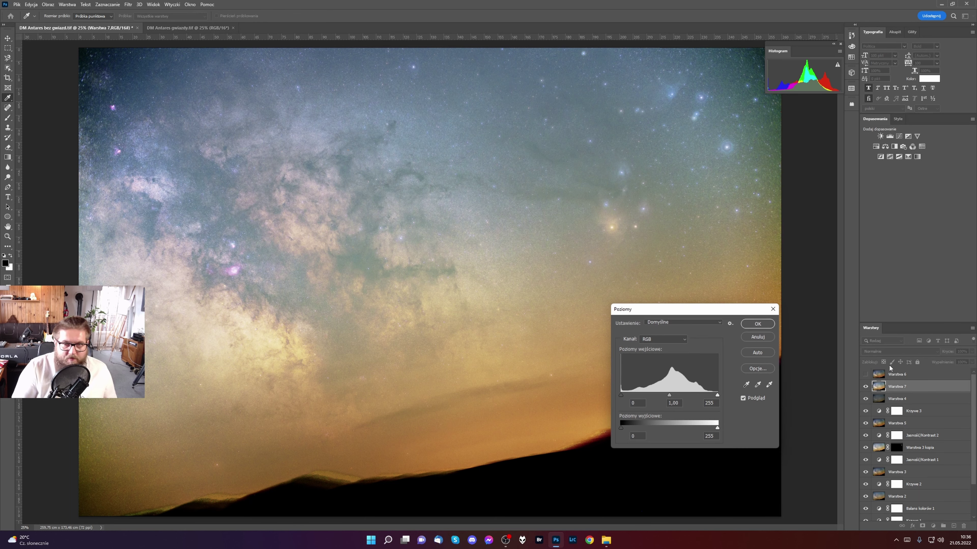
pyautogui.moveTo(622, 394); pyautogui.dragTo(685, 395)
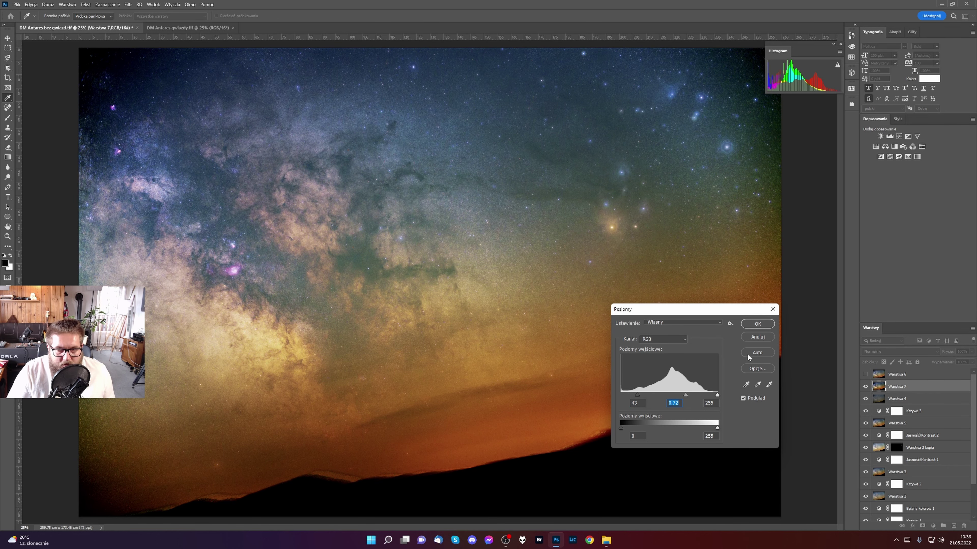
pyautogui.click(757, 337)
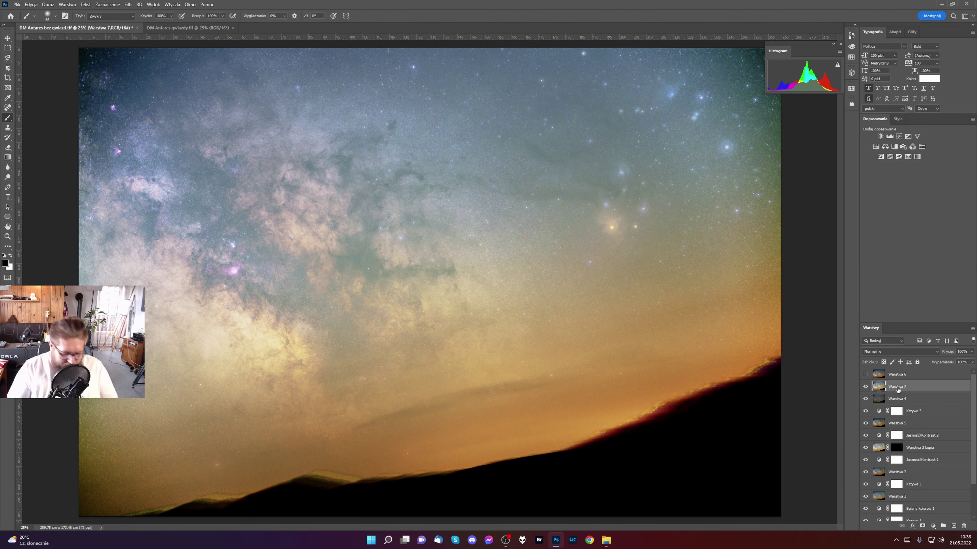
pyautogui.press('Delete')
# Make Warstwa 6 visible again and merge all layers from Warstwa 6 down to Warstwa 1 into one.
pyautogui.click(865, 375)
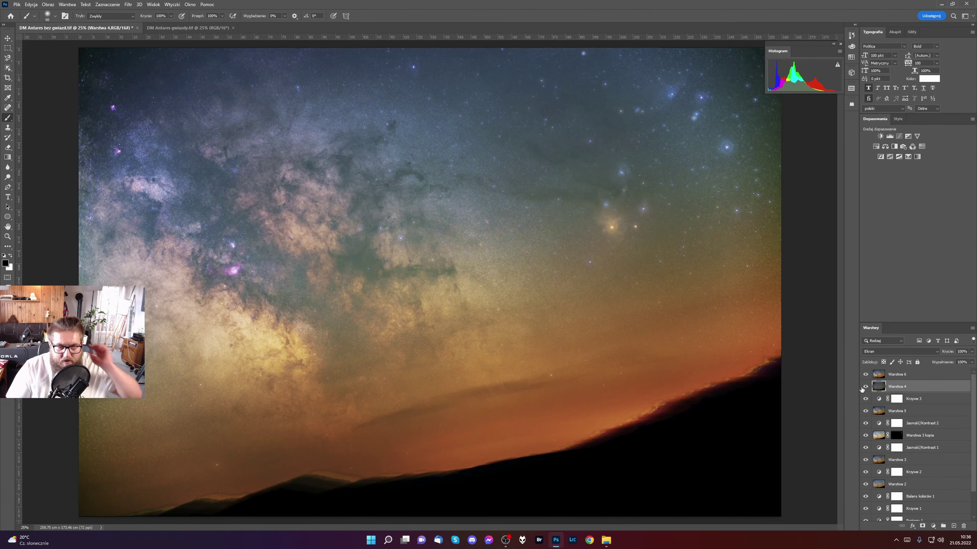
pyautogui.click(882, 375)
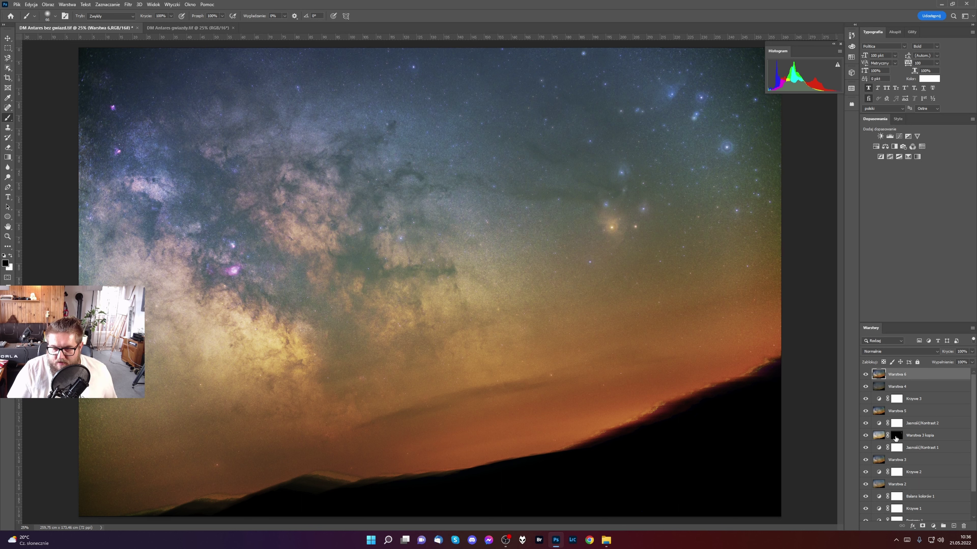
pyautogui.scroll(-3, 955, 474)
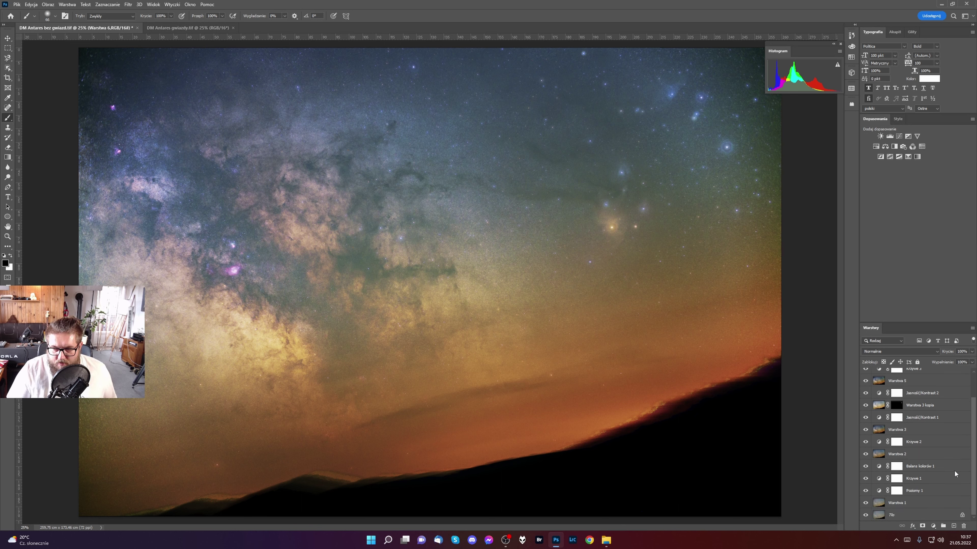
pyautogui.keyDown('shift'); pyautogui.click(901, 503); pyautogui.keyUp('shift')
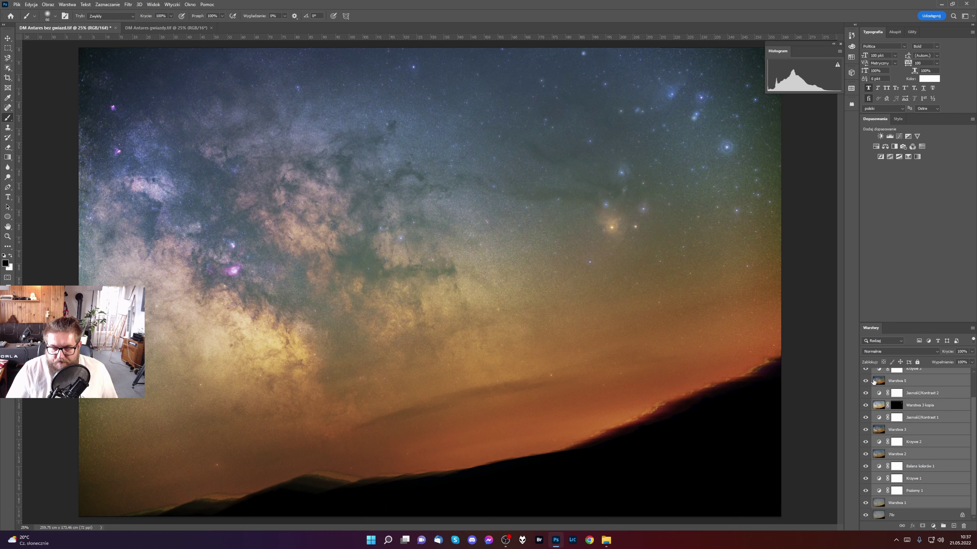
pyautogui.hotkey('ctrl', 'e')
# Compare the merged image with the original background, and merge it down into the Tło layer.
pyautogui.click(865, 375)
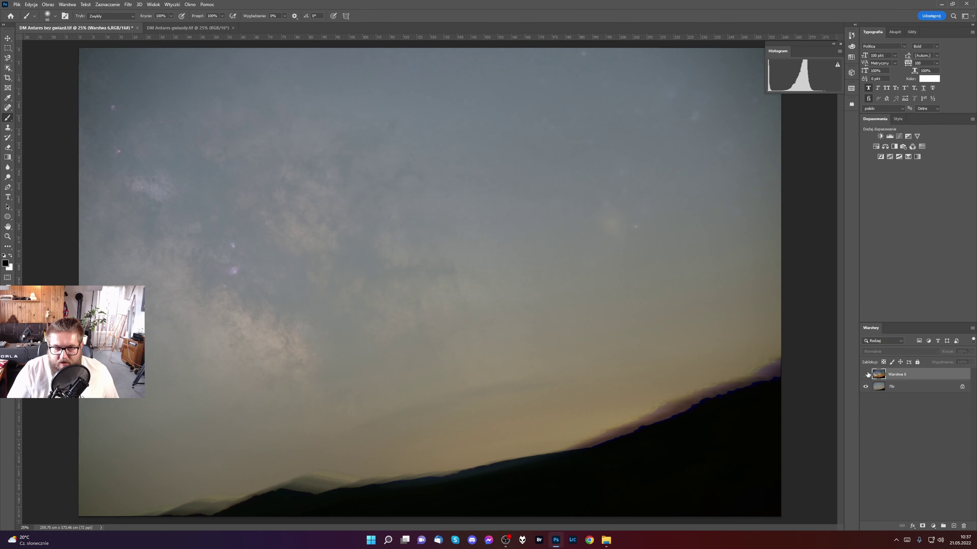
pyautogui.click(865, 375)
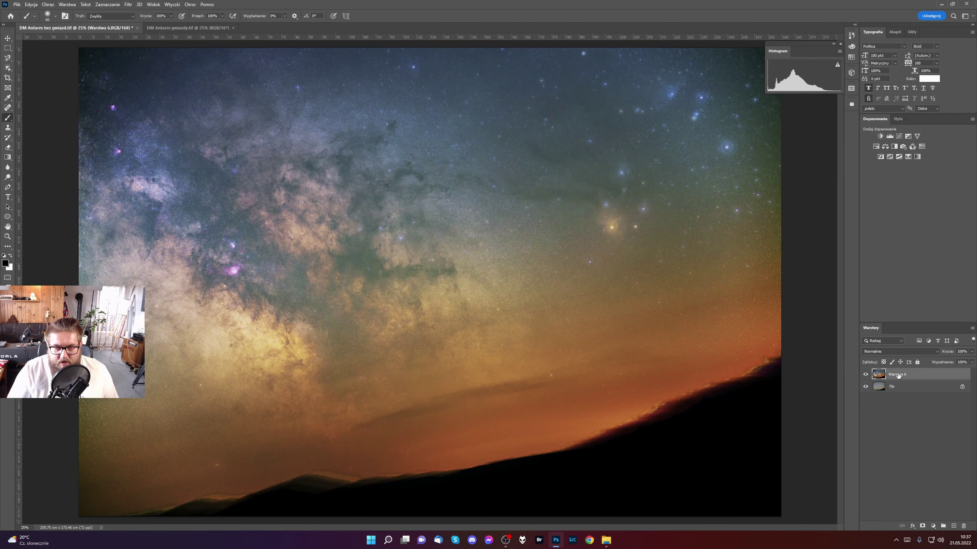
pyautogui.hotkey('ctrl', 'e')
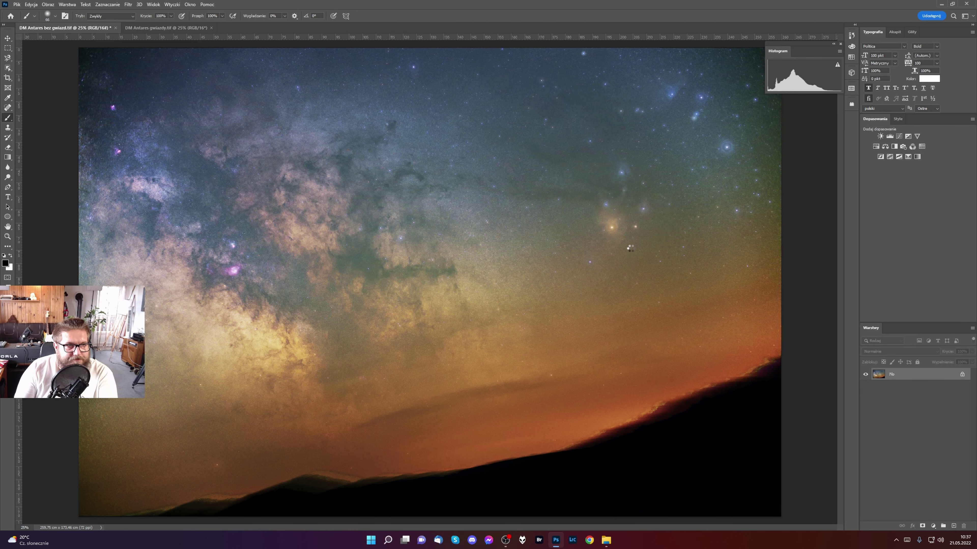
# In the Camera Raw filter, add slight sharpening and set noise reduction to 10 and colour noise reduction to 4.
pyautogui.hotkey('ctrl', 'shift', 'a')
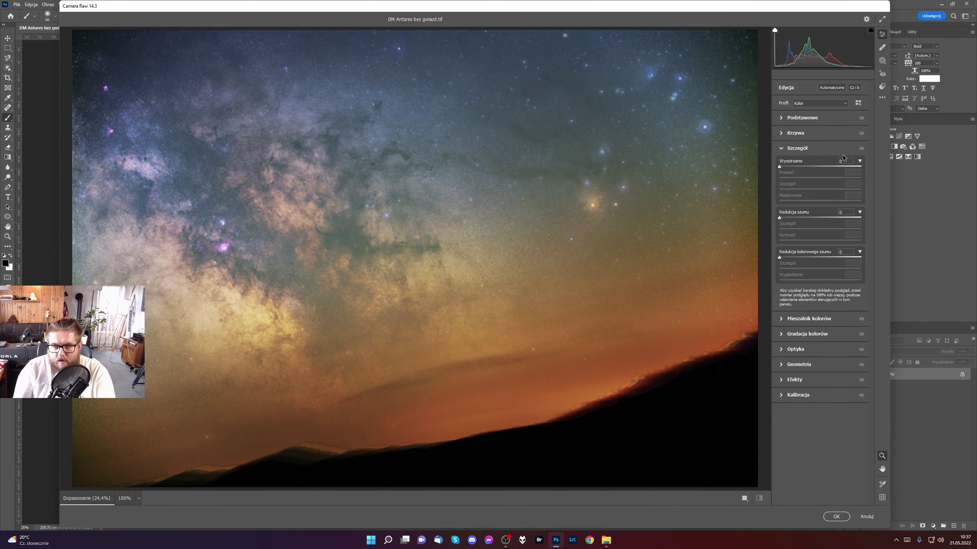
pyautogui.click(781, 166)
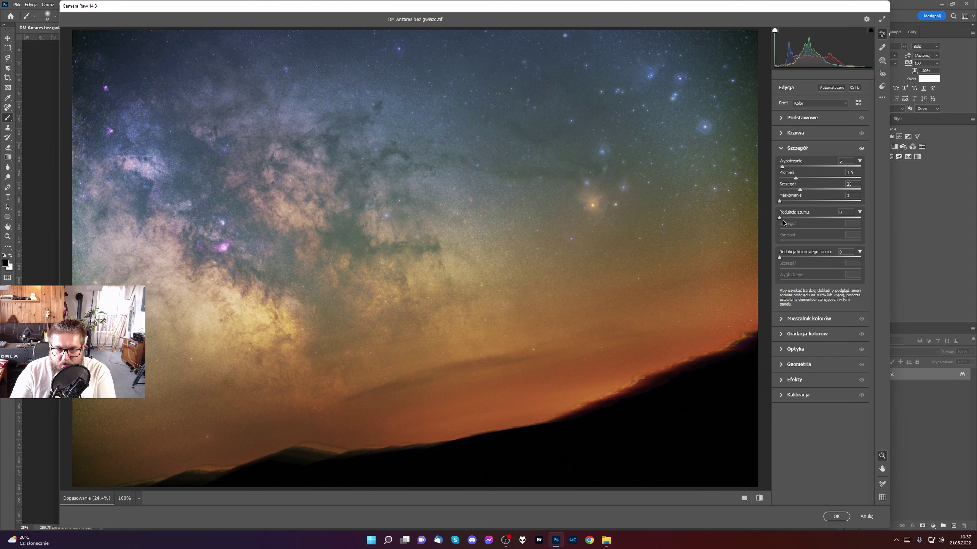
pyautogui.moveTo(780, 219)
pyautogui.mouseDown()
pyautogui.moveTo(799, 220)
pyautogui.moveTo(789, 222)
pyautogui.mouseUp()
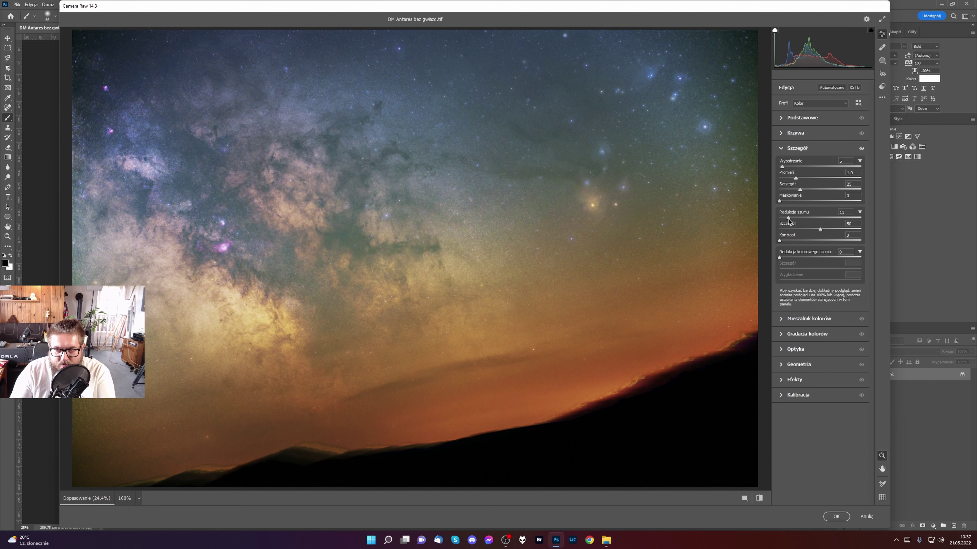
pyautogui.moveTo(789, 224); pyautogui.dragTo(787, 223)
pyautogui.click(781, 257)
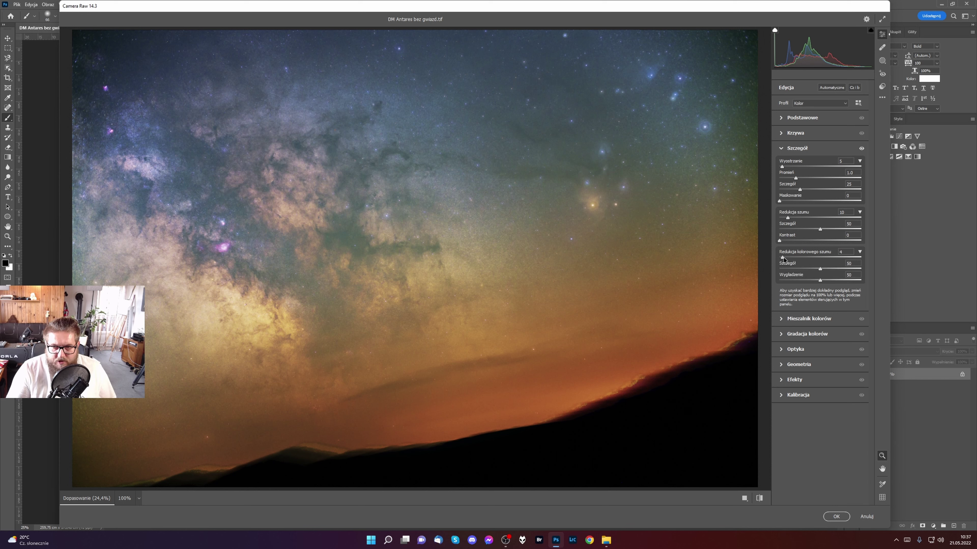
pyautogui.moveTo(784, 260); pyautogui.dragTo(783, 260)
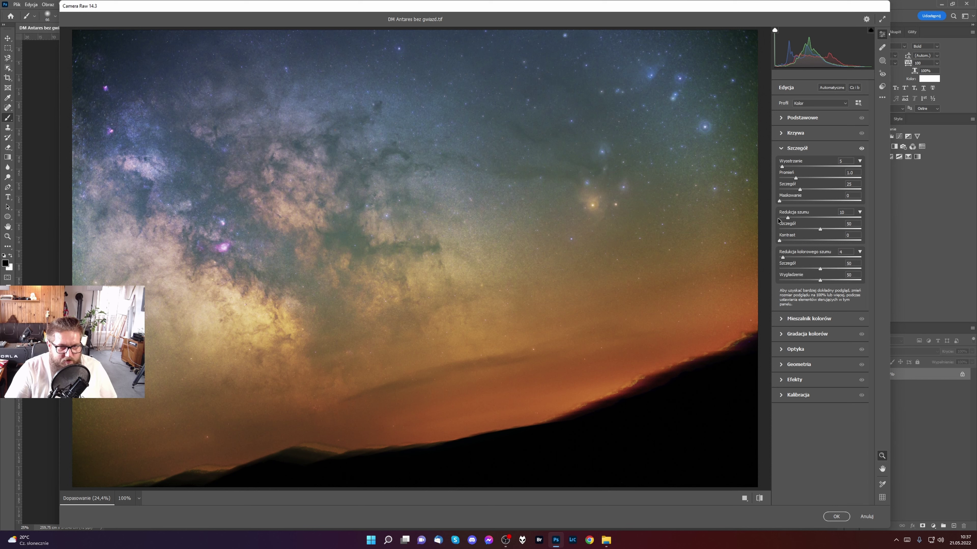
# Set the sharpening masking to 30 and the sharpening amount to 20, and check the detail at 100%.
pyautogui.press('alt')
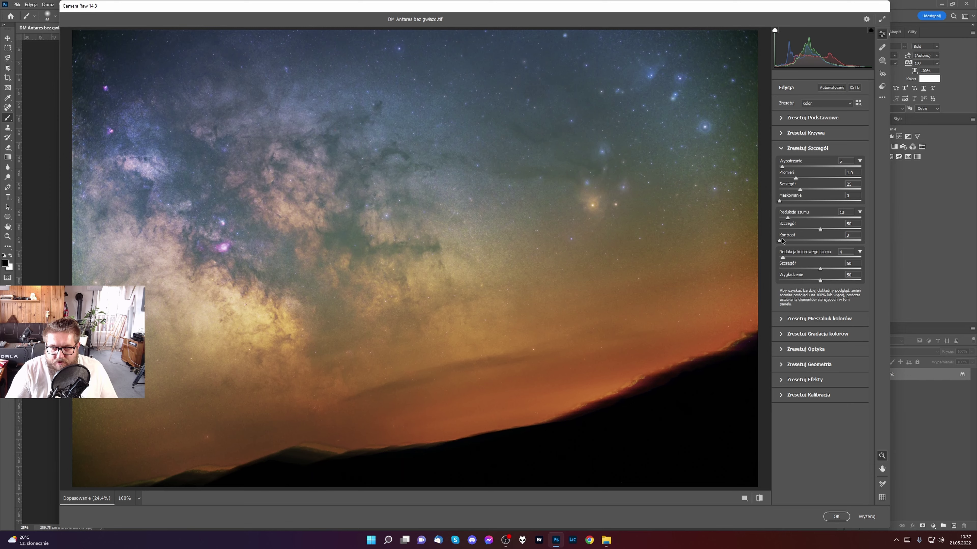
pyautogui.moveTo(779, 201); pyautogui.dragTo(804, 208)
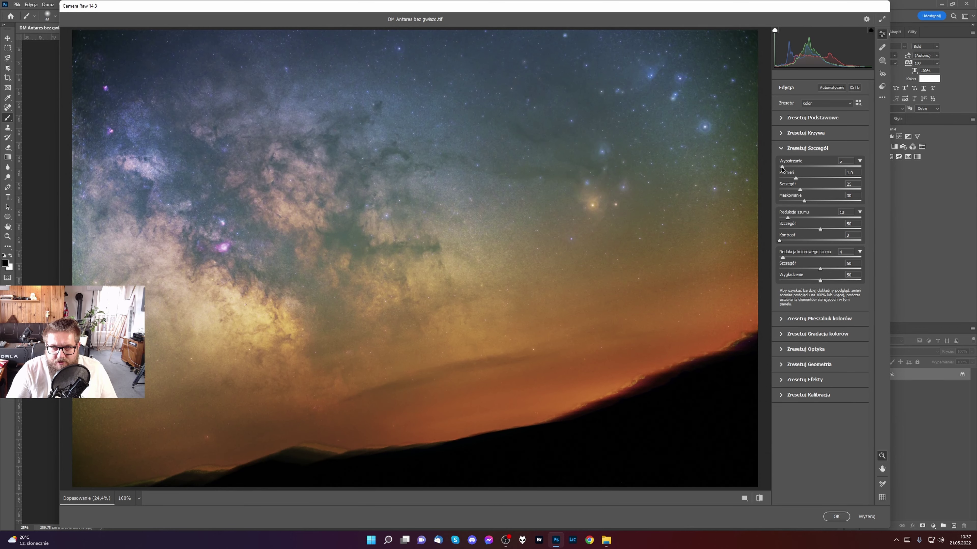
pyautogui.moveTo(782, 167); pyautogui.dragTo(791, 168)
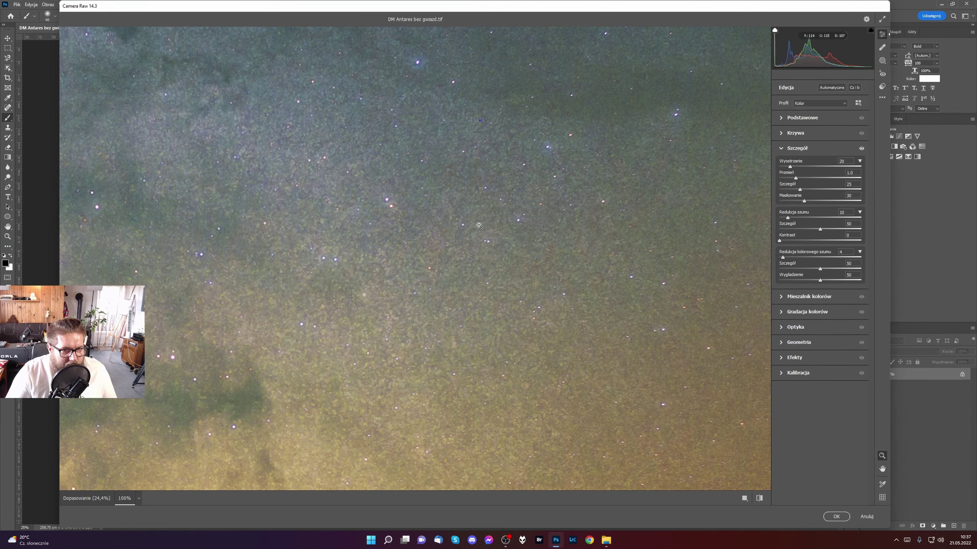
pyautogui.click(481, 226)
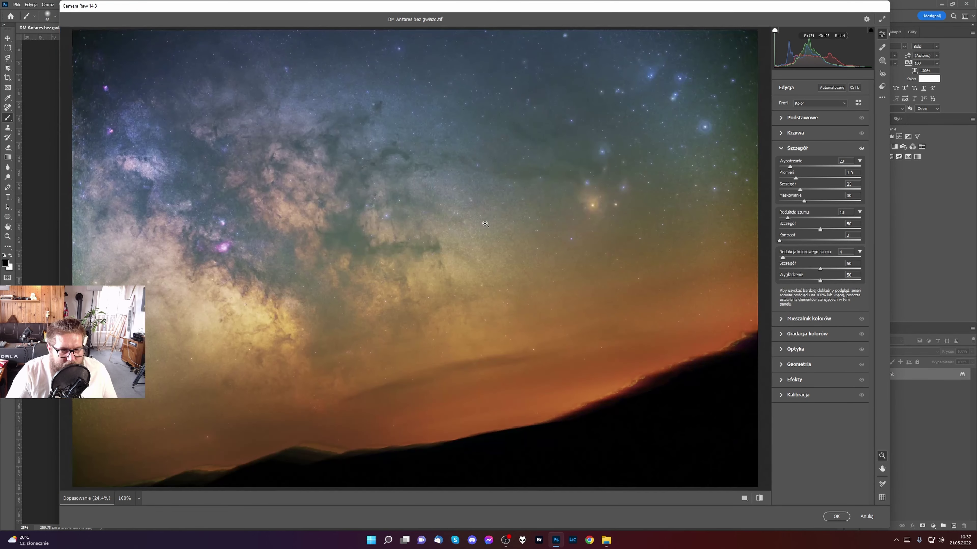
# Brighten the darker midtones with a point on the main curve at input 81, output 91.
pyautogui.click(782, 134)
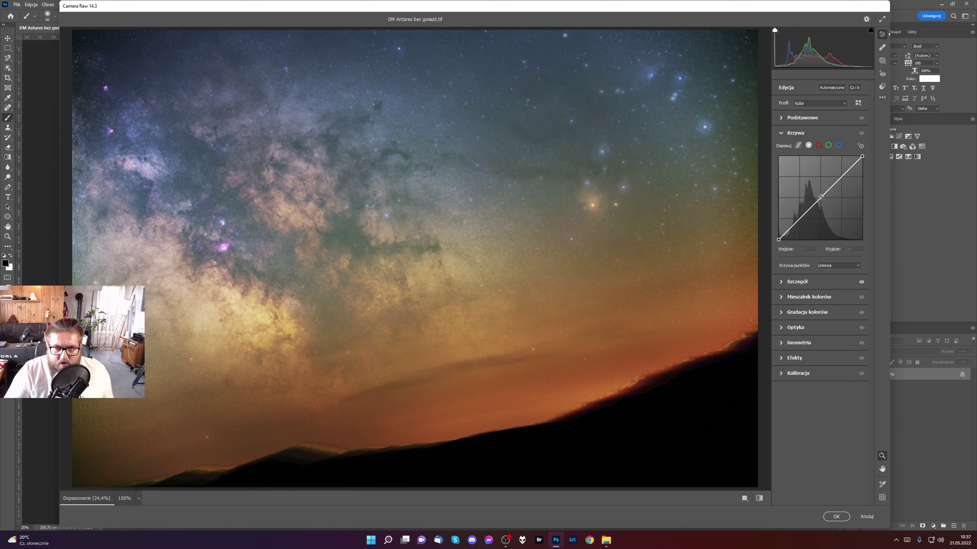
pyautogui.moveTo(815, 203); pyautogui.dragTo(805, 210)
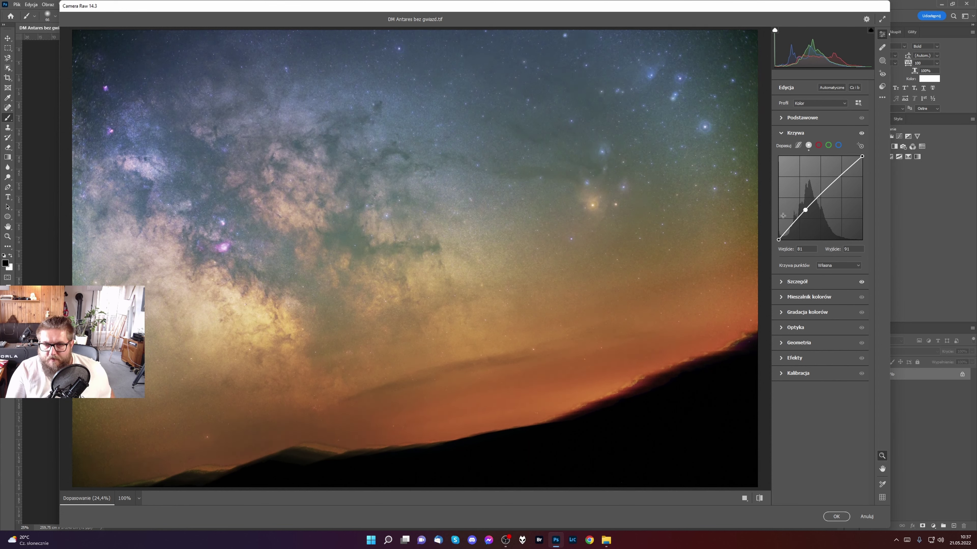
# In the HSL colour mixer, set the red hue to -7, yellow hue to +5 and green saturation to -15.
pyautogui.click(782, 298)
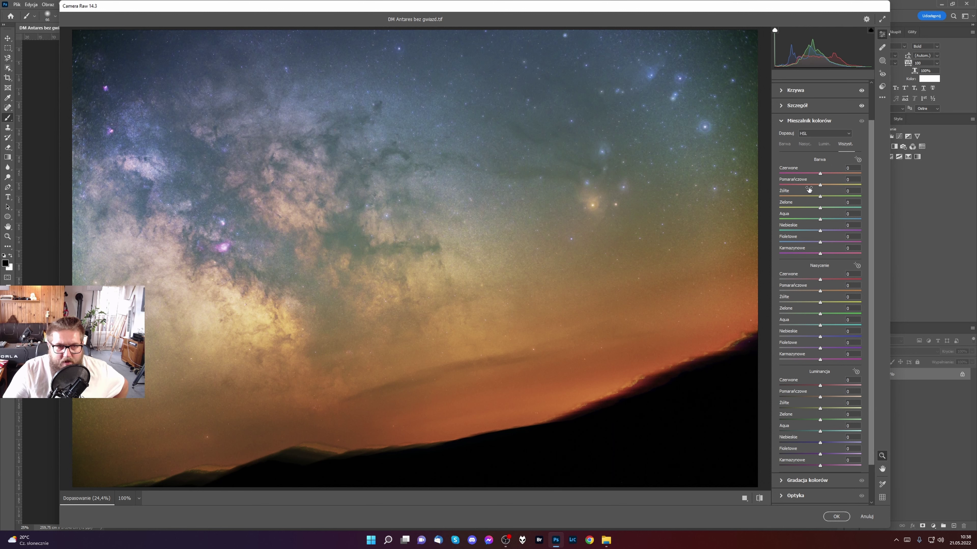
pyautogui.moveTo(820, 174); pyautogui.dragTo(816, 174)
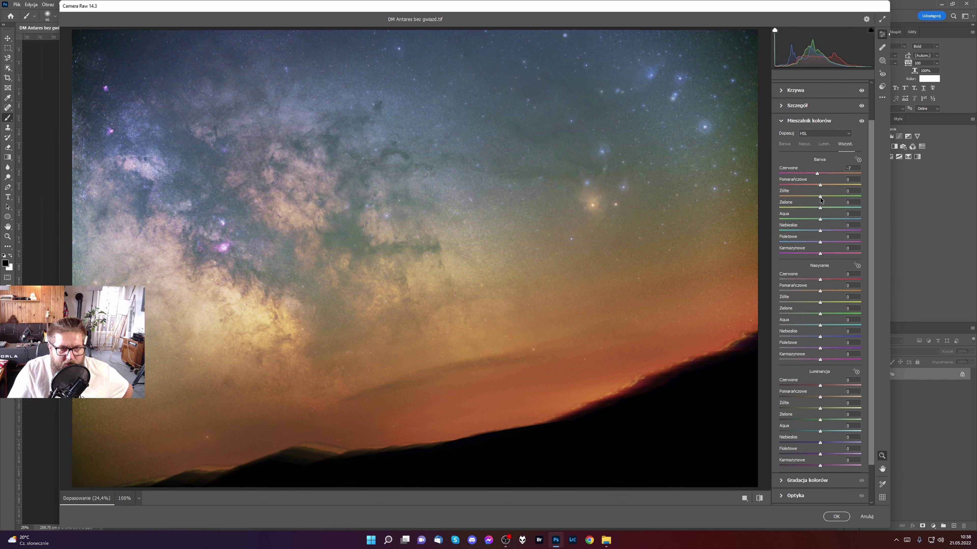
pyautogui.moveTo(820, 197); pyautogui.dragTo(822, 197)
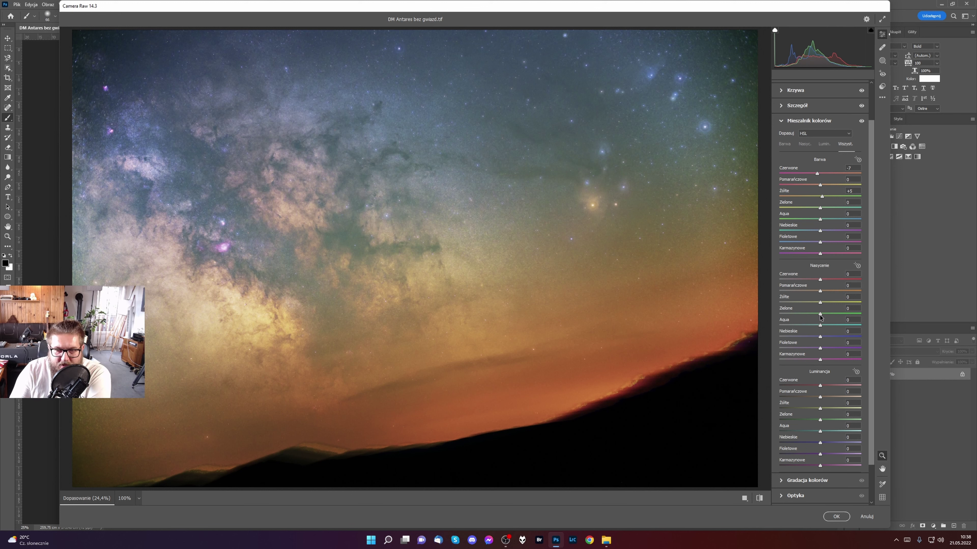
pyautogui.moveTo(821, 313); pyautogui.dragTo(814, 316)
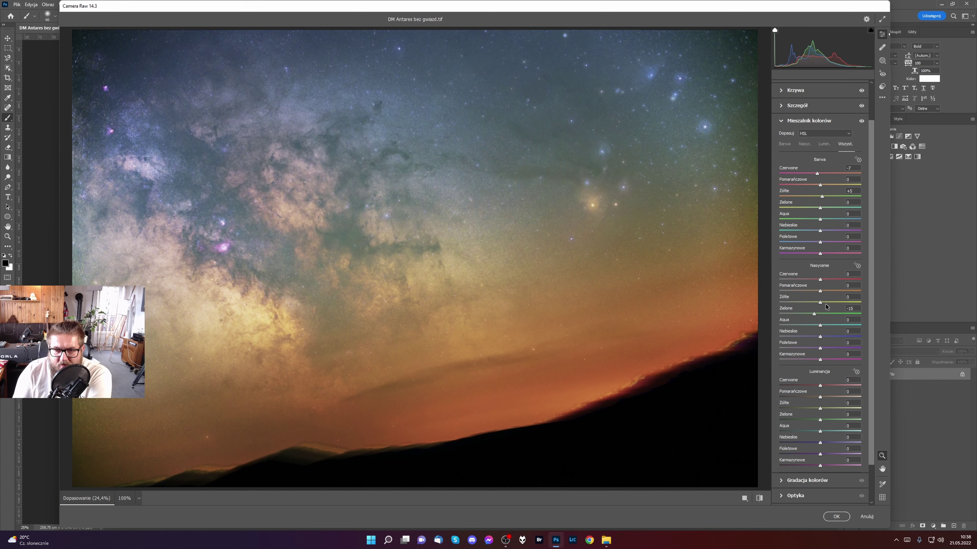
# Set the blue luminance to -1 and the blue saturation to -17 in the colour mixer.
pyautogui.moveTo(821, 444); pyautogui.dragTo(821, 443)
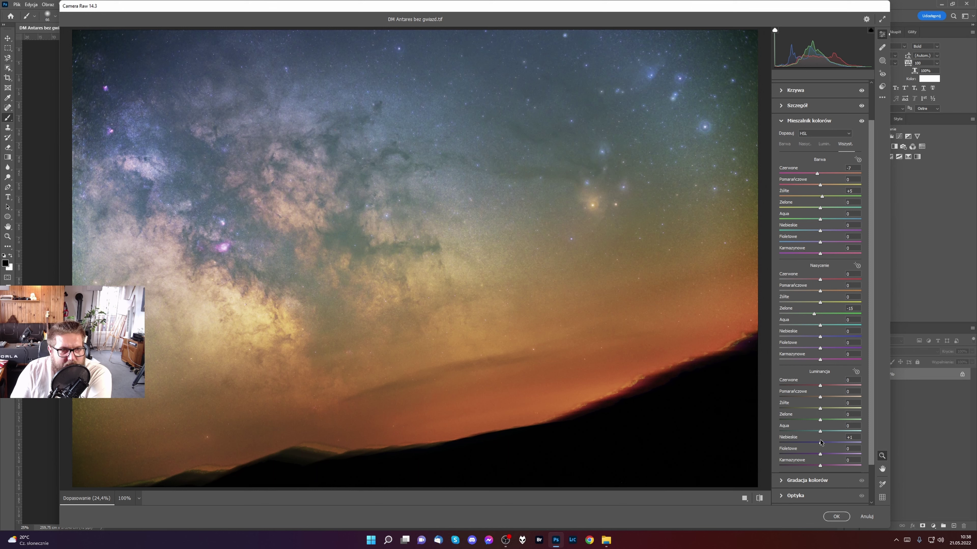
pyautogui.moveTo(821, 443); pyautogui.dragTo(820, 444)
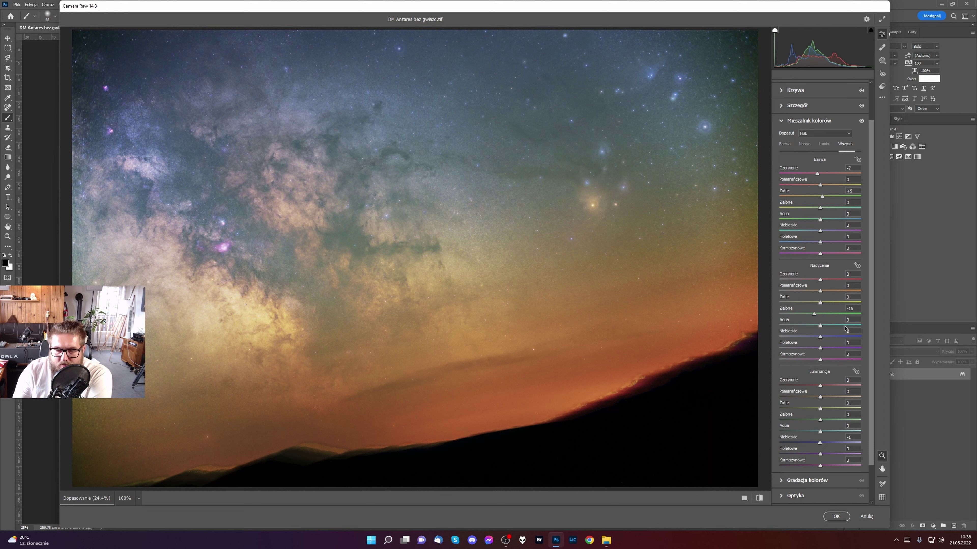
pyautogui.moveTo(820, 338)
pyautogui.mouseDown()
pyautogui.moveTo(803, 337)
pyautogui.moveTo(813, 336)
pyautogui.mouseUp()
pyautogui.doubleClick(803, 337)
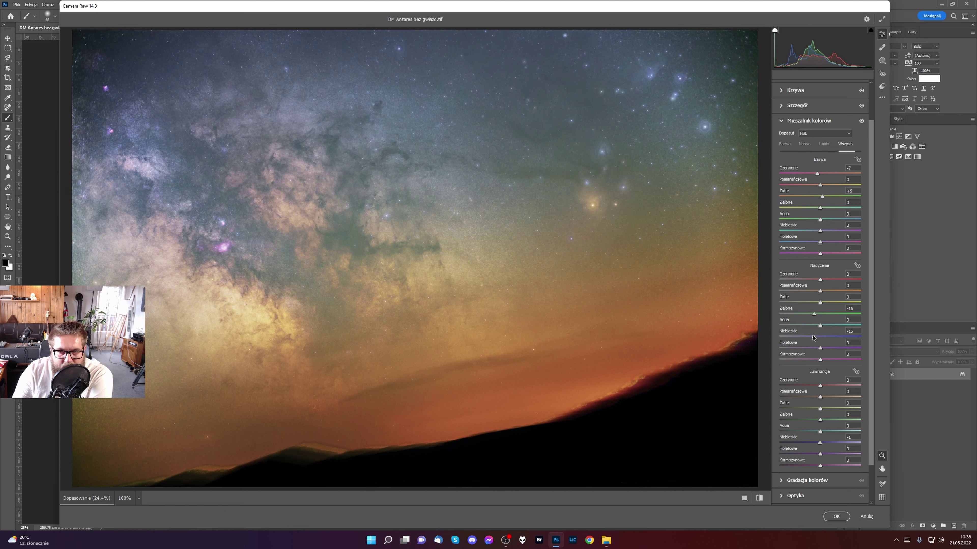
pyautogui.moveTo(814, 338); pyautogui.dragTo(812, 338)
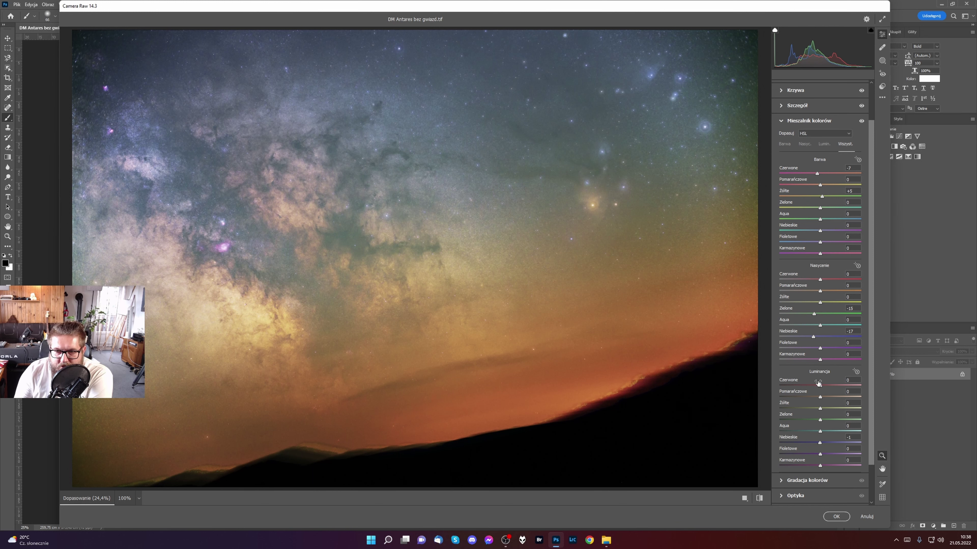
# Set the orange luminance to +4, purple saturation to +7 and magenta saturation to +9.
pyautogui.moveTo(821, 398)
pyautogui.mouseDown()
pyautogui.moveTo(838, 399)
pyautogui.moveTo(823, 400)
pyautogui.mouseUp()
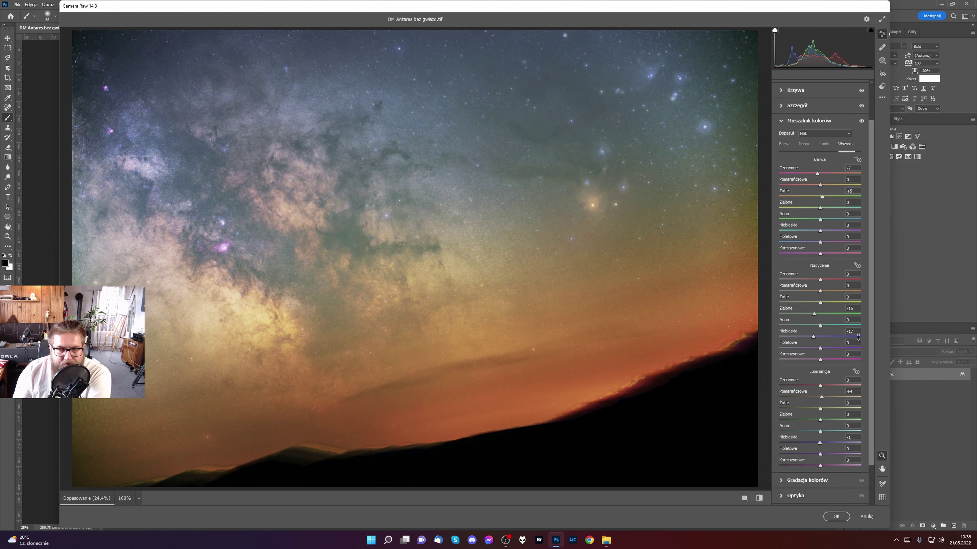
pyautogui.moveTo(819, 348)
pyautogui.mouseDown()
pyautogui.moveTo(827, 359)
pyautogui.moveTo(824, 350)
pyautogui.mouseUp()
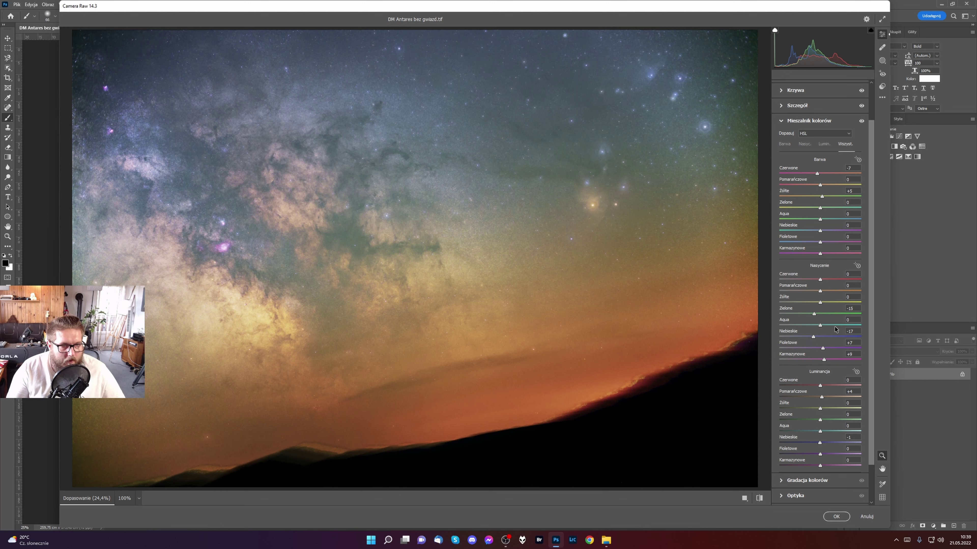
# In the HSL mixer, set purple to hue +20, saturation +6, luminance -2, and magenta to hue +4, saturation +7, luminance -3.
pyautogui.moveTo(819, 455); pyautogui.dragTo(819, 456)
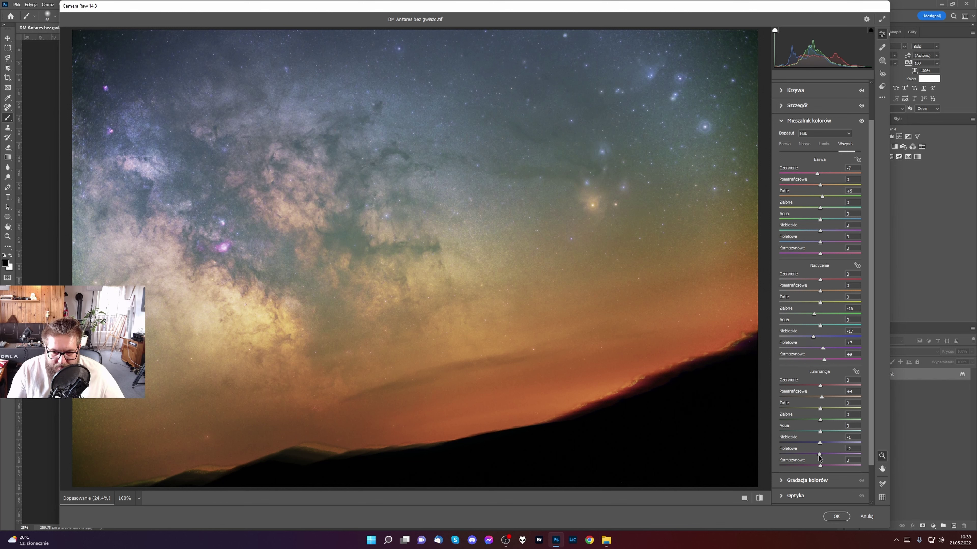
pyautogui.moveTo(821, 467); pyautogui.dragTo(819, 467)
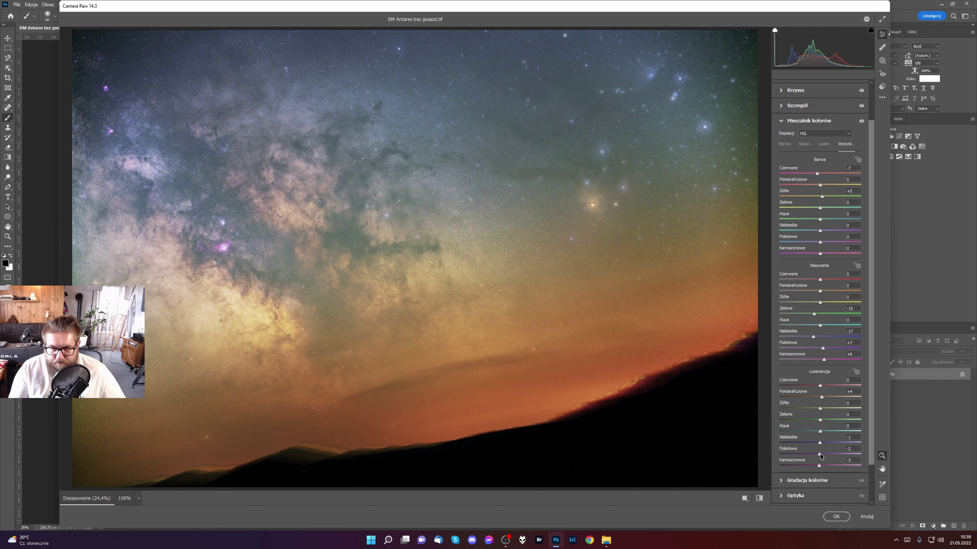
pyautogui.moveTo(824, 349); pyautogui.dragTo(824, 362)
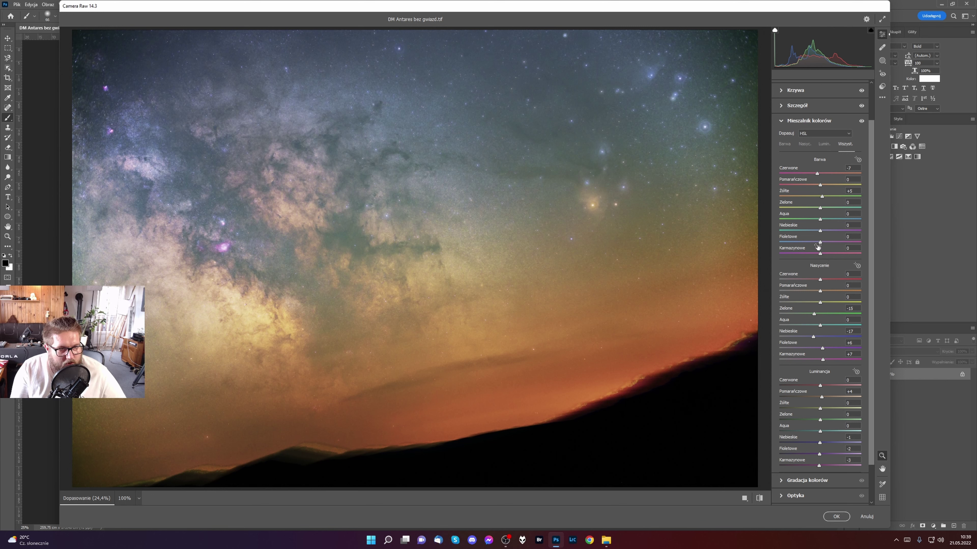
pyautogui.moveTo(822, 242)
pyautogui.mouseDown()
pyautogui.moveTo(804, 243)
pyautogui.moveTo(831, 247)
pyautogui.moveTo(810, 257)
pyautogui.moveTo(837, 256)
pyautogui.moveTo(800, 257)
pyautogui.moveTo(833, 257)
pyautogui.moveTo(823, 260)
pyautogui.mouseUp()
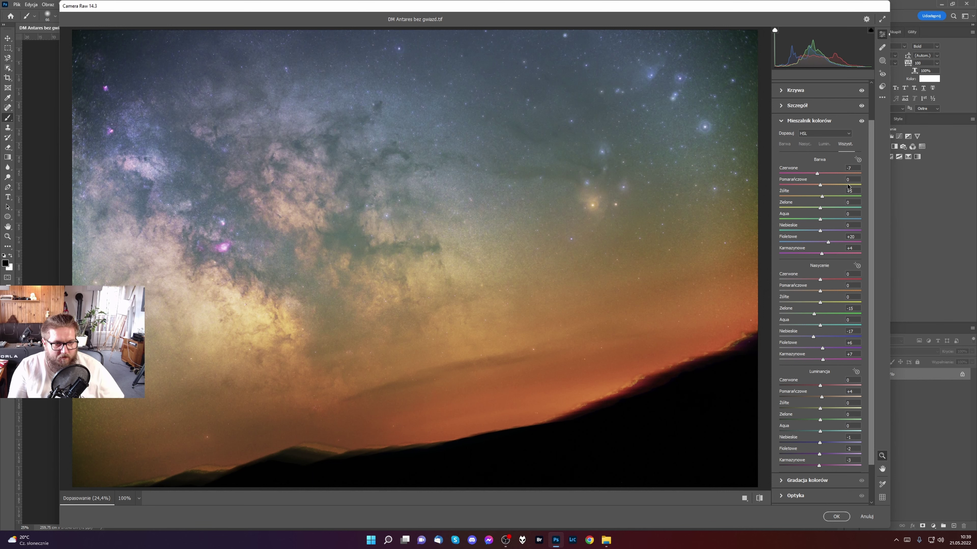
# In the Basic adjustments, set contrast to +7, texture to +8, clarity to -21, vibrance to +1 and saturation to +2.
pyautogui.scroll(2, 868, 165)
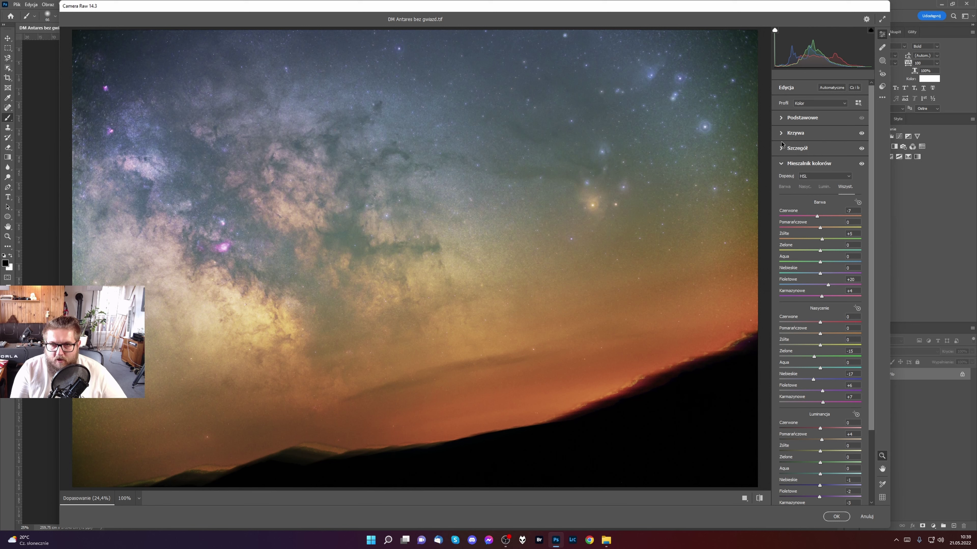
pyautogui.click(784, 118)
pyautogui.moveTo(820, 189); pyautogui.dragTo(823, 190)
pyautogui.moveTo(819, 297); pyautogui.dragTo(824, 261)
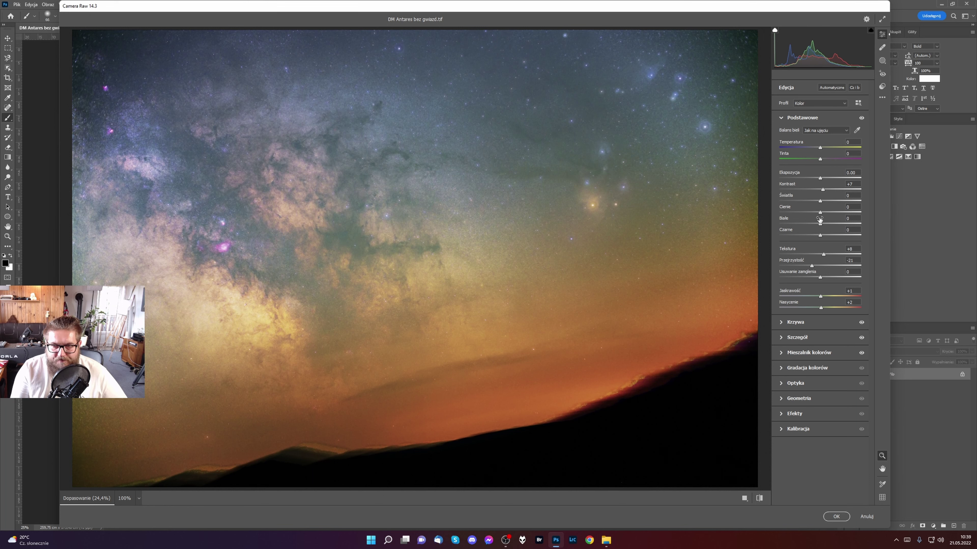
# Set shadows to +18, blacks to -36, contrast to +6 and dehaze to -8.
pyautogui.moveTo(820, 213); pyautogui.dragTo(806, 236)
pyautogui.moveTo(823, 190); pyautogui.dragTo(822, 191)
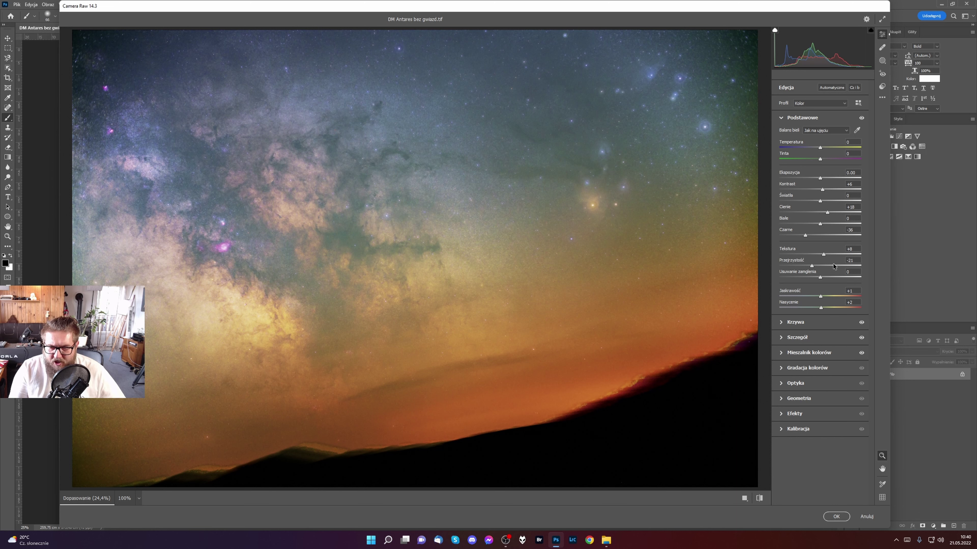
pyautogui.moveTo(821, 277); pyautogui.dragTo(816, 279)
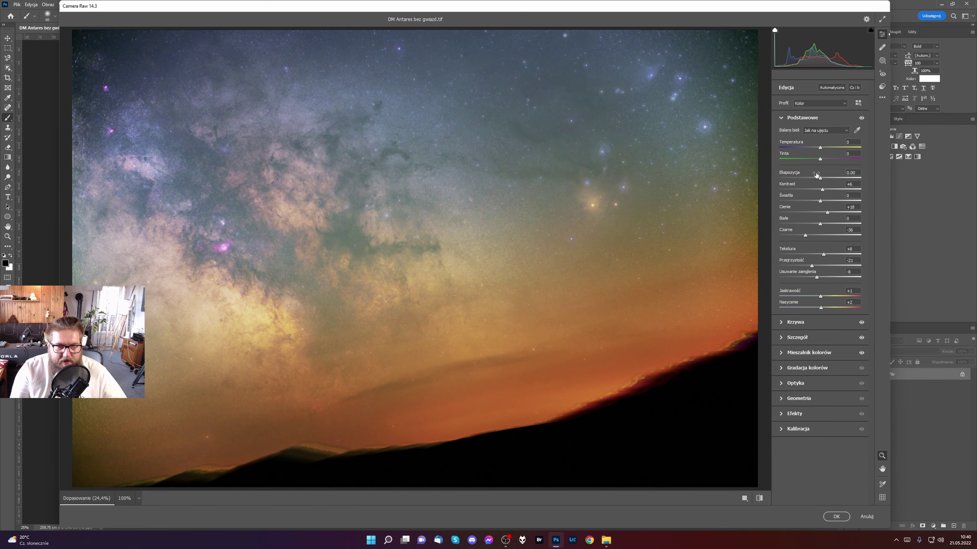
# Set temperature to -7, tint to -5, exposure to -0.20, highlights to -16 and whites to +2.
pyautogui.moveTo(821, 148); pyautogui.dragTo(818, 151)
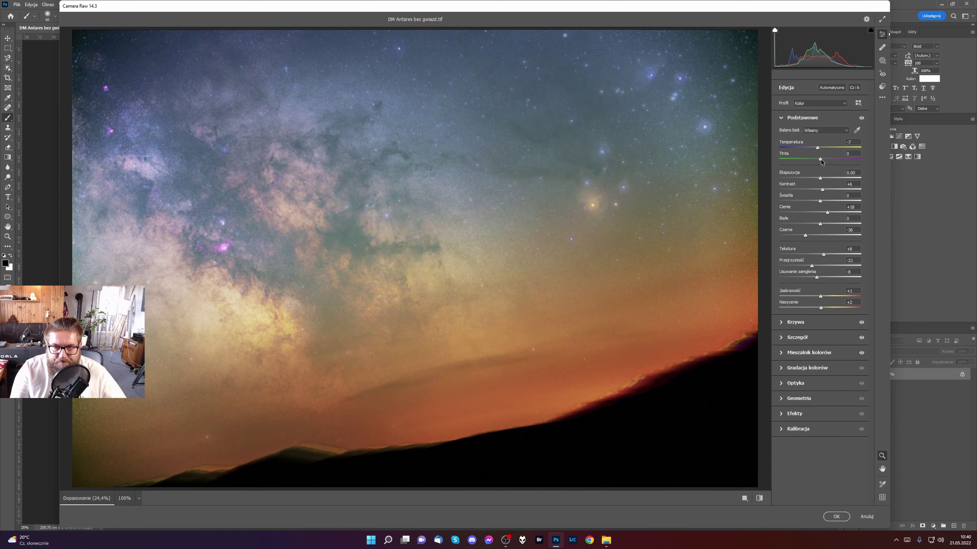
pyautogui.moveTo(821, 179); pyautogui.dragTo(818, 179)
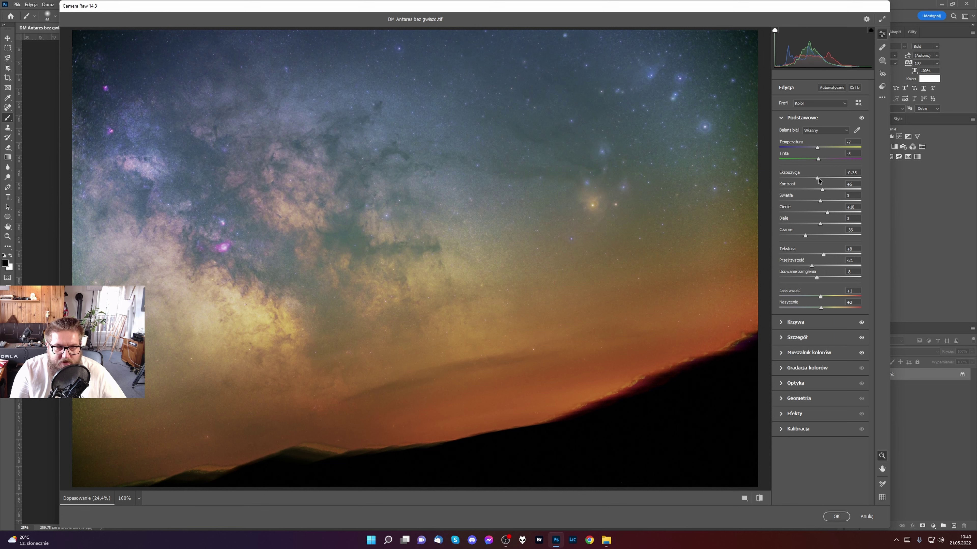
pyautogui.moveTo(818, 180); pyautogui.dragTo(821, 180)
pyautogui.moveTo(821, 227); pyautogui.dragTo(813, 203)
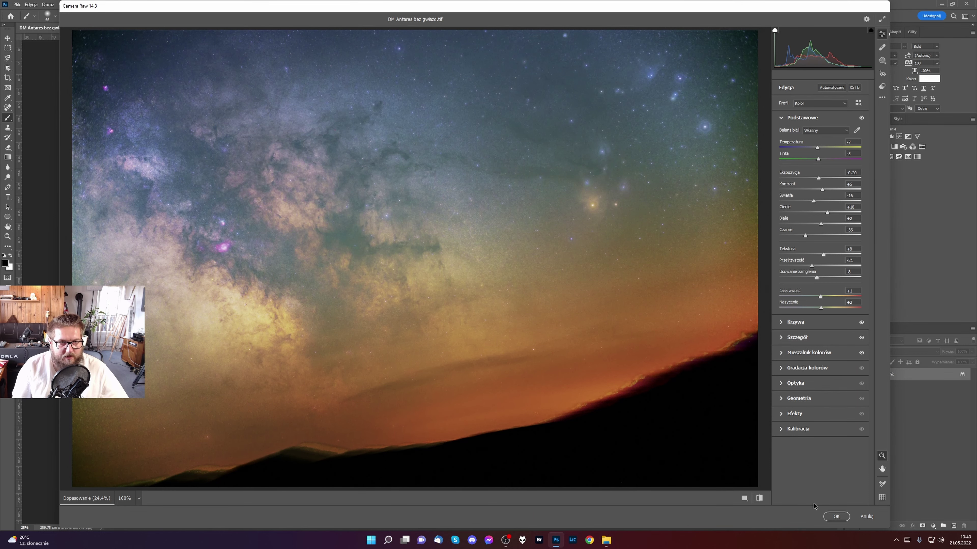
# Apply the Camera Raw adjustments and close the separate star image DM Antares gwiazdy.tif.
pyautogui.click(836, 516)
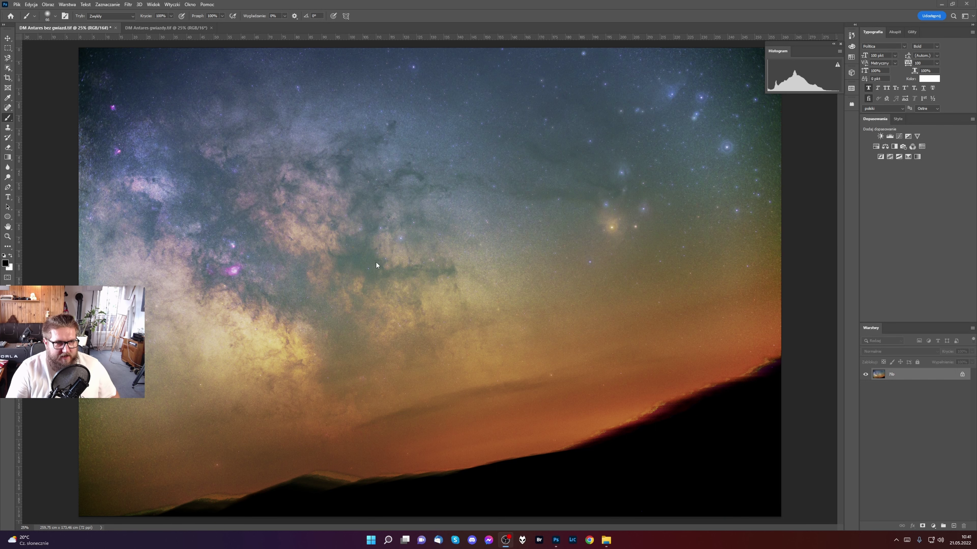
pyautogui.click(179, 30)
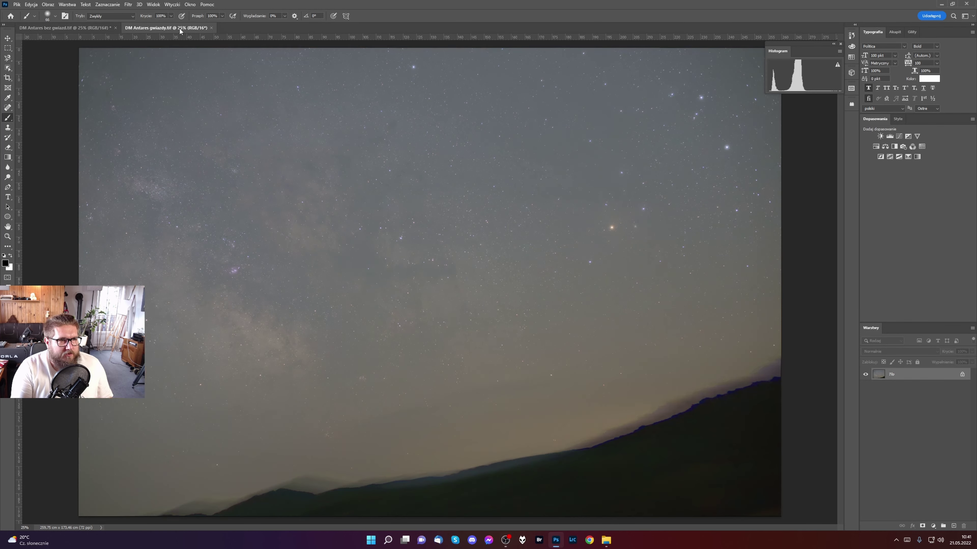
pyautogui.click(212, 28)
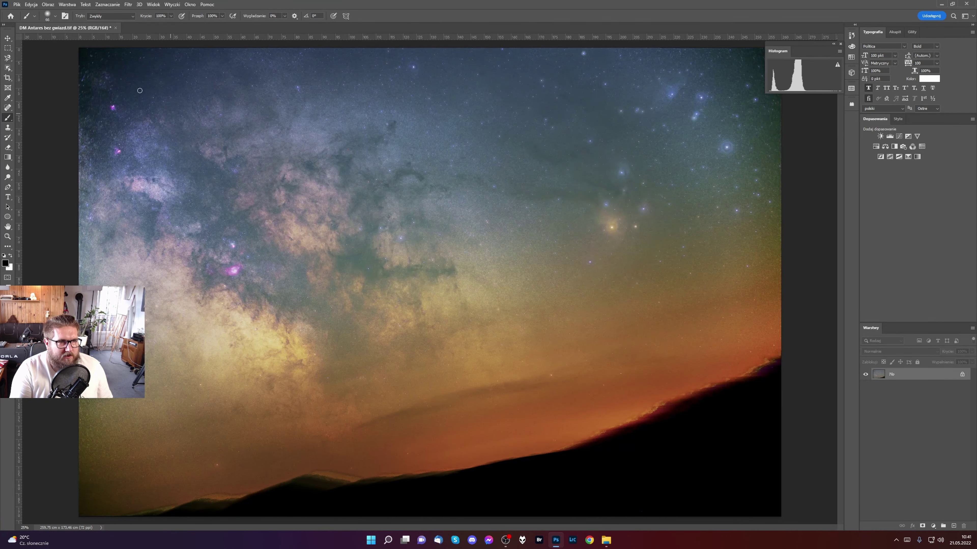
# Create a new white RGB document of 9000 by 9000 pixels at 300 pixels per inch.
pyautogui.click(31, 4)
pyautogui.click(25, 12)
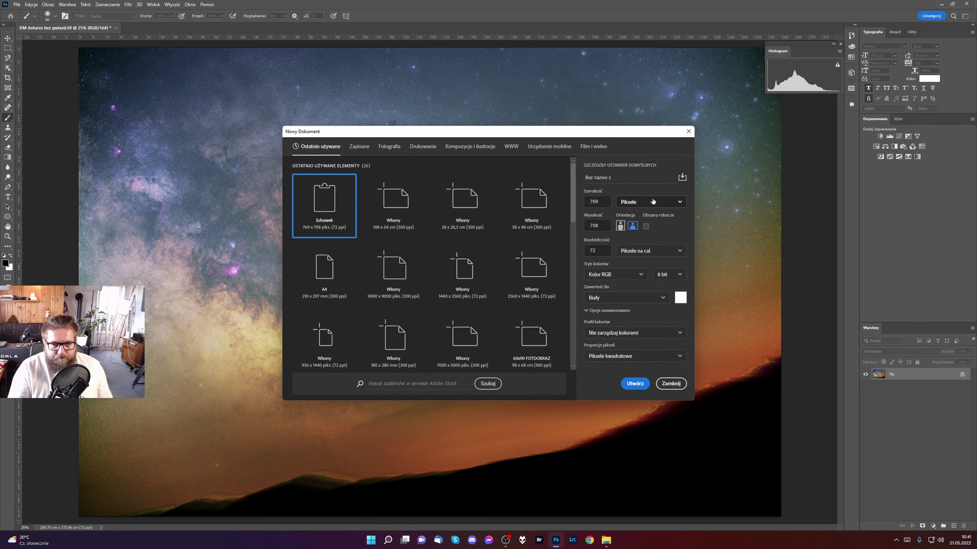
pyautogui.press('Tab')
pyautogui.write('300')
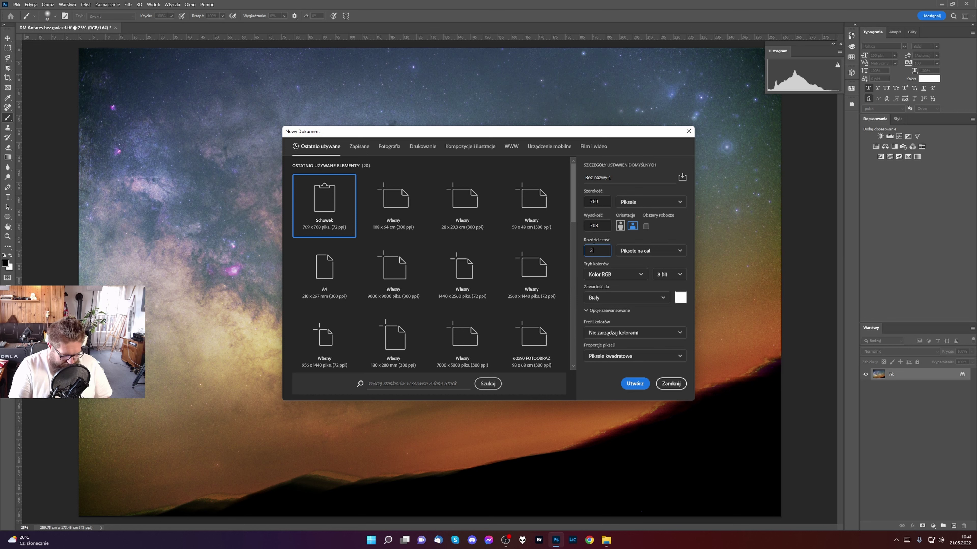
pyautogui.click(605, 201)
pyautogui.doubleClick(605, 201)
pyautogui.write('900')
pyautogui.doubleClick(603, 226)
pyautogui.write('9000')
pyautogui.click(603, 201)
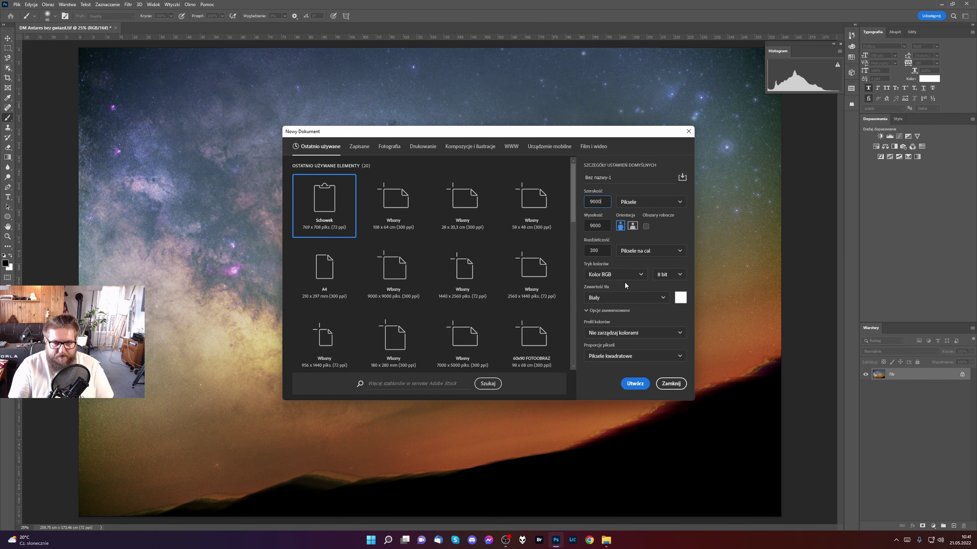
pyautogui.write('0')
pyautogui.click(647, 389)
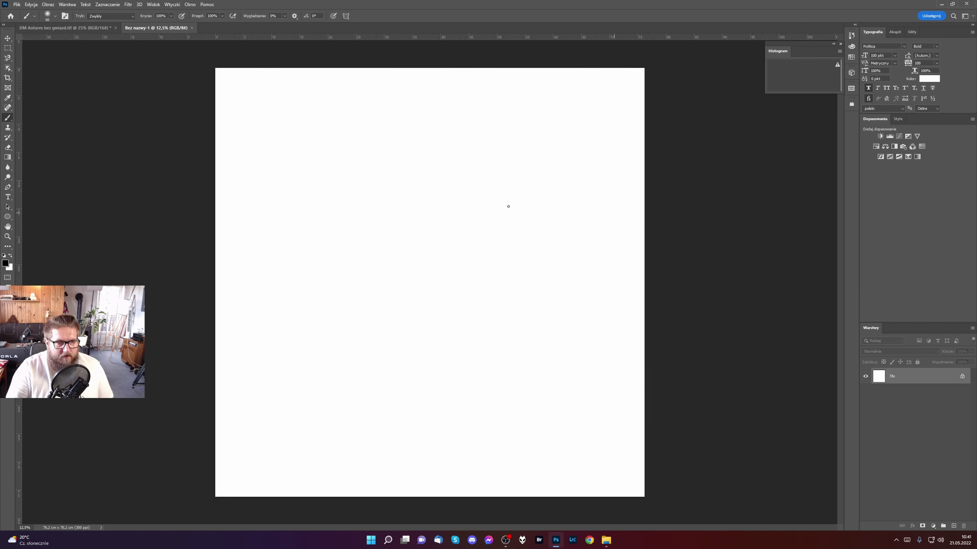
# Copy the edited Milky Way image into the new document, accepting the bit-depth difference, and place it in the upper part of the canvas.
pyautogui.click(6, 38)
pyautogui.click(43, 27)
pyautogui.moveTo(29, 53); pyautogui.dragTo(419, 200)
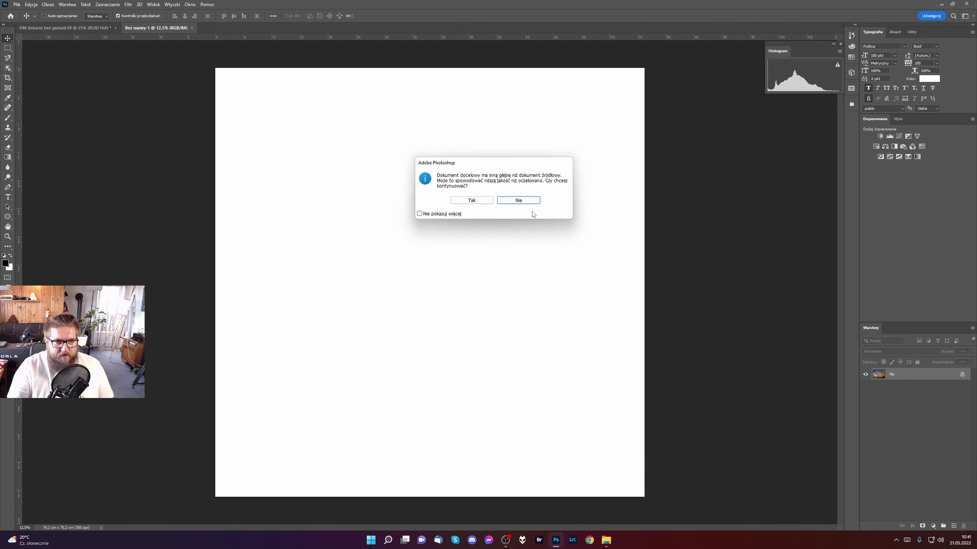
pyautogui.click(471, 201)
pyautogui.moveTo(490, 205); pyautogui.dragTo(492, 216)
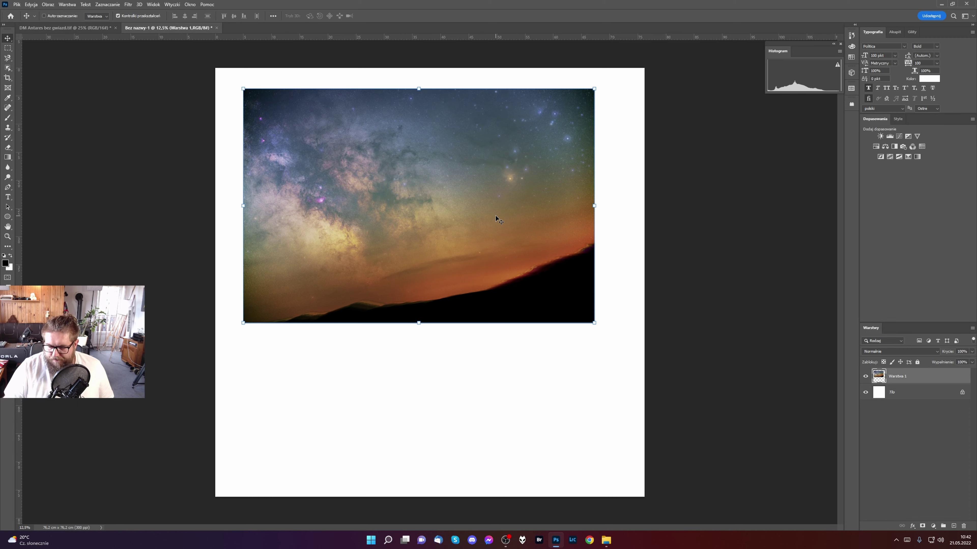
# Switch to Adobe Bridge and compare the previews of the foreground photos _TUO2848.NEF and _TUO2849.NEF.
pyautogui.click(555, 537)
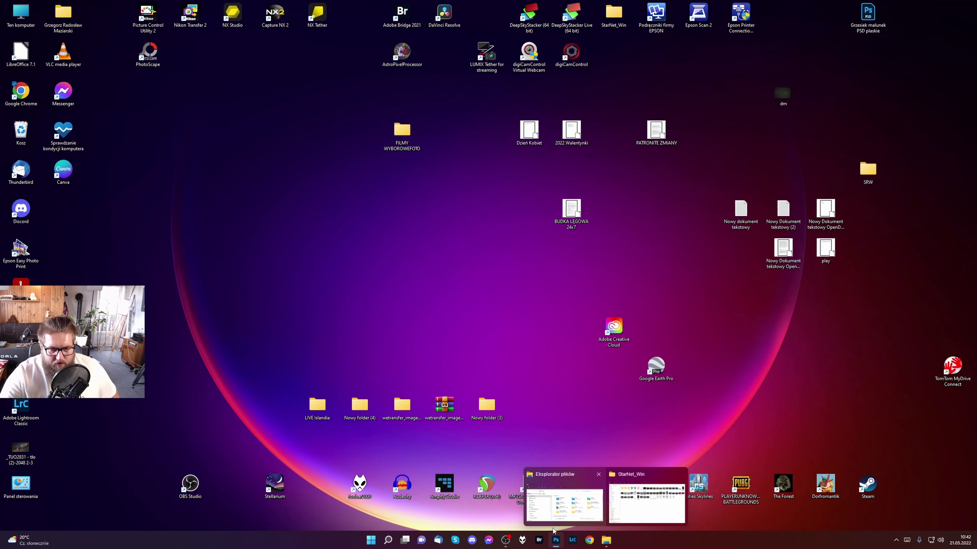
pyautogui.click(555, 539)
pyautogui.click(539, 539)
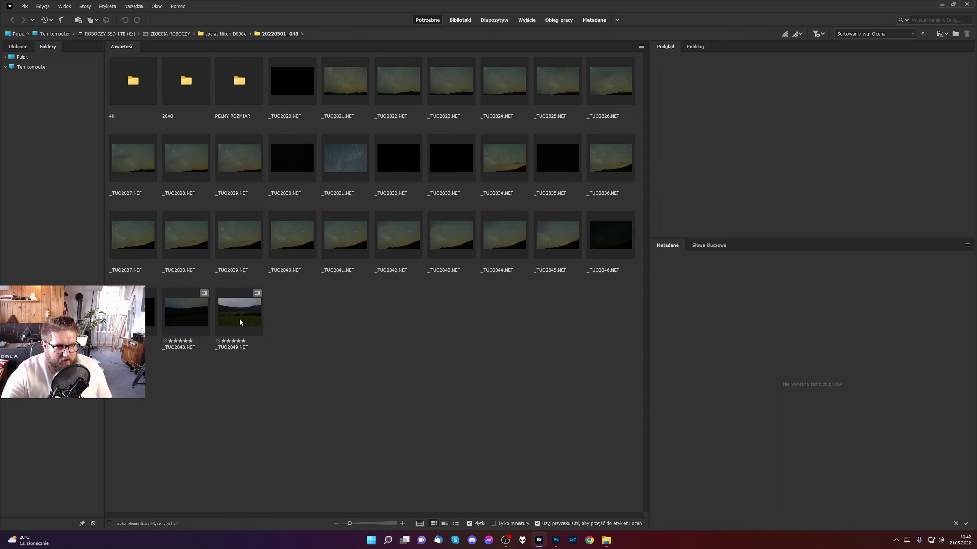
pyautogui.click(246, 306)
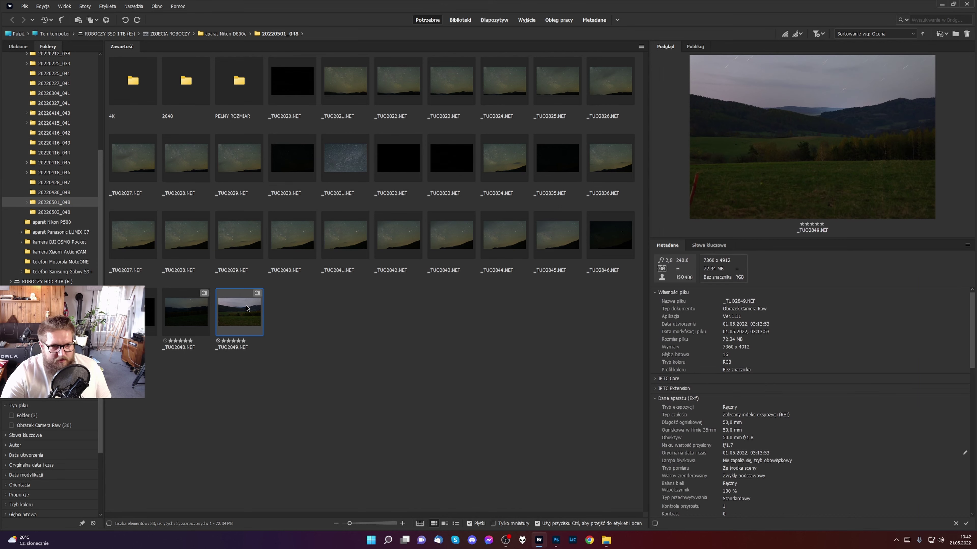
pyautogui.click(192, 314)
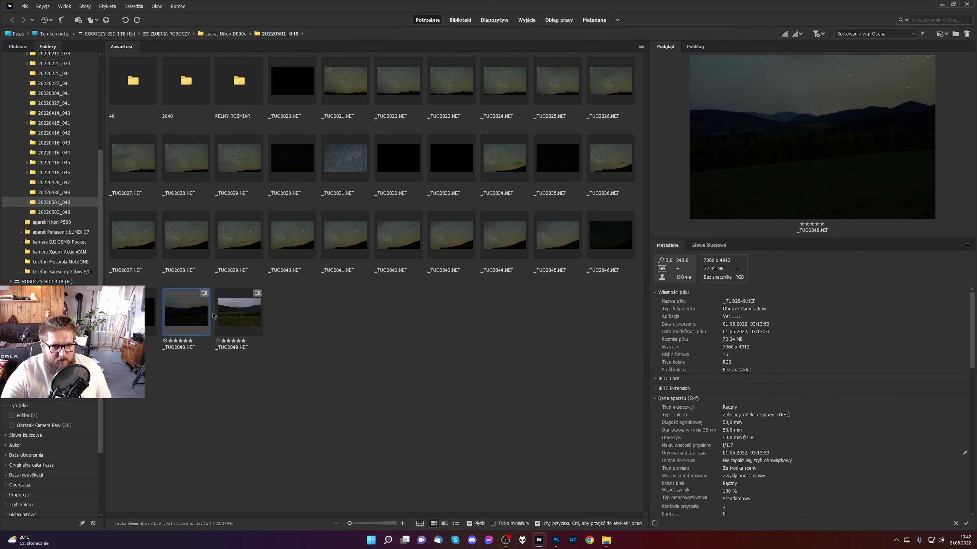
pyautogui.click(240, 315)
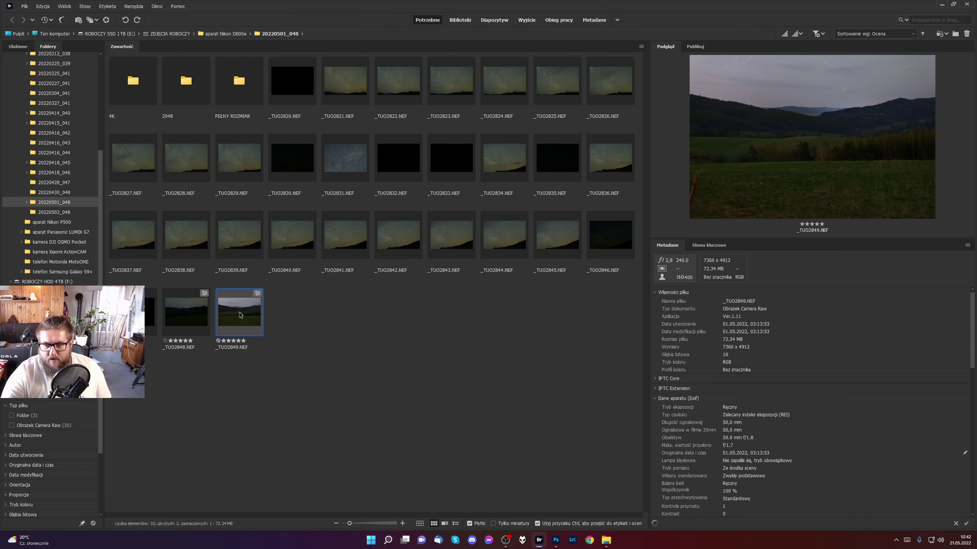
pyautogui.click(196, 315)
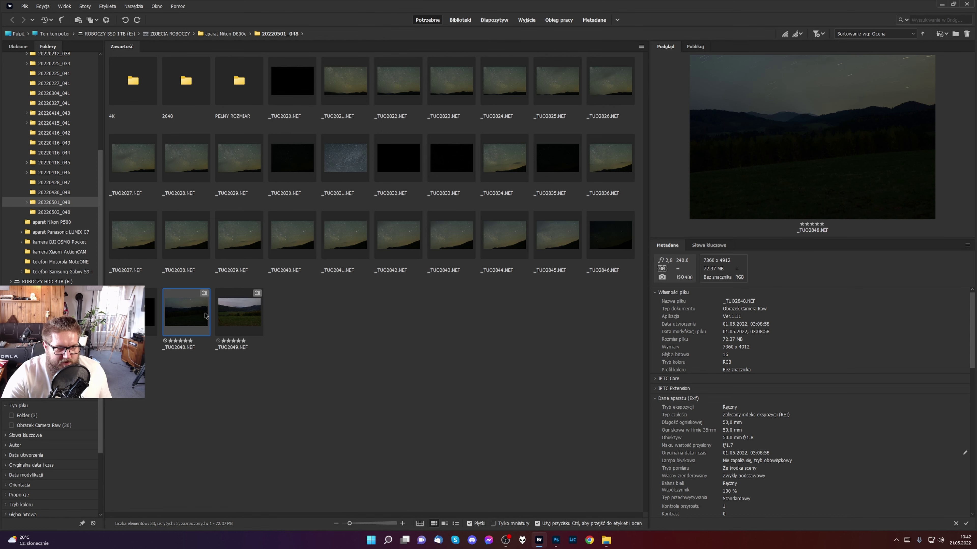
# Look in the PEŁNY ROZMIAR folders for the finished reference photo, view DM Bieszczady FINAL from StarNet_Win, and return to Adobe Bridge.
pyautogui.doubleClick(232, 102)
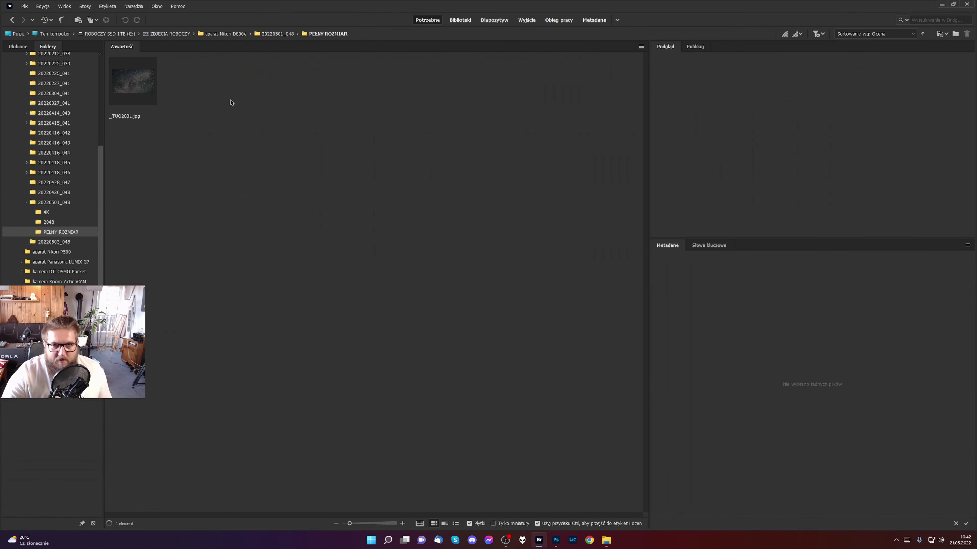
pyautogui.click(286, 33)
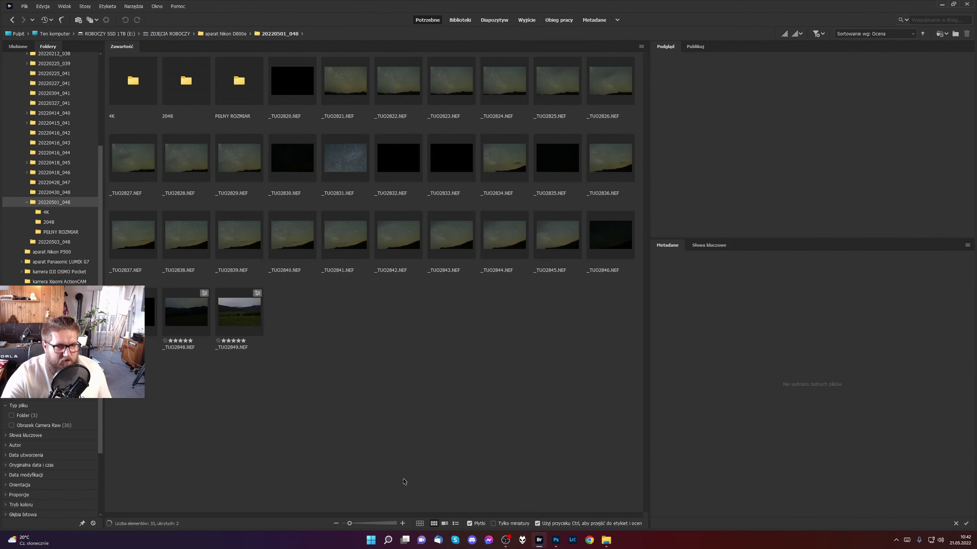
pyautogui.moveTo(606, 540)
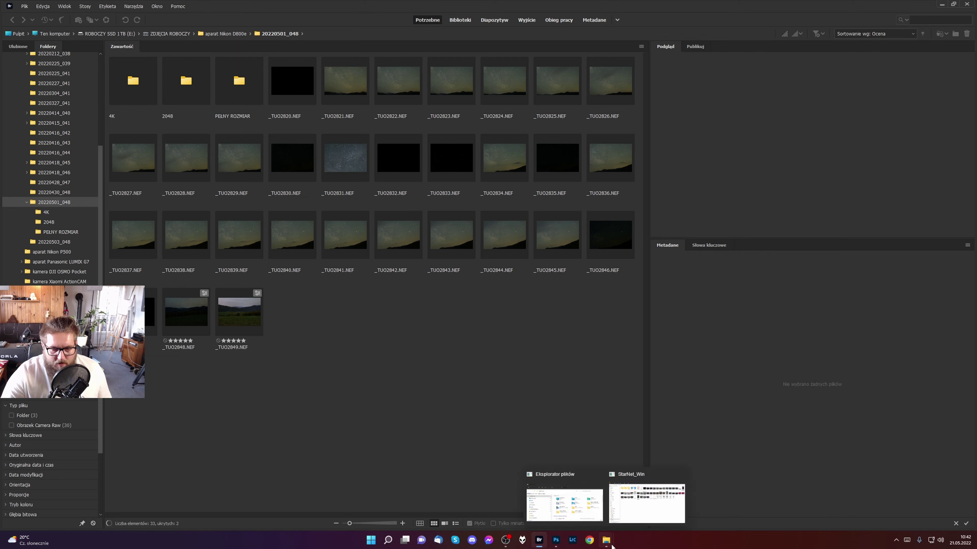
pyautogui.click(649, 509)
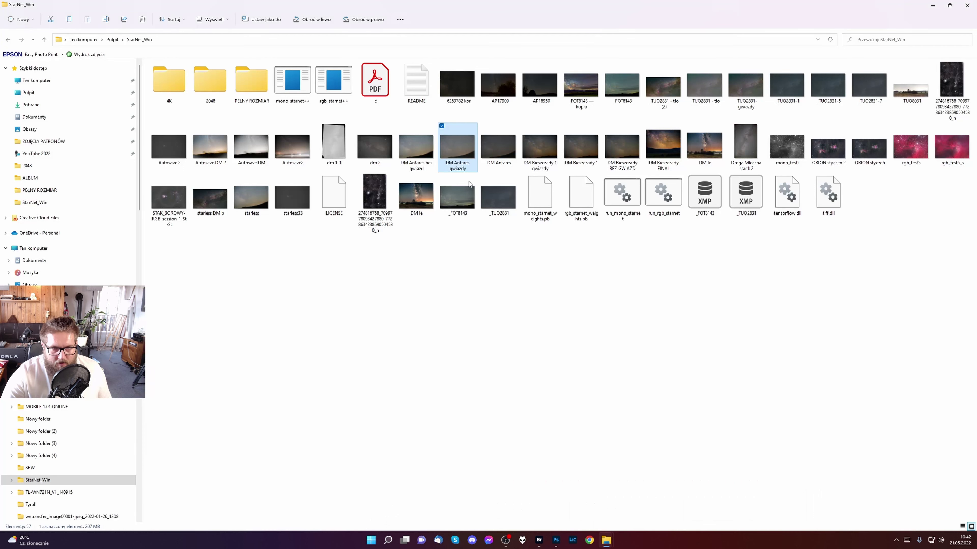
pyautogui.doubleClick(264, 86)
pyautogui.doubleClick(300, 83)
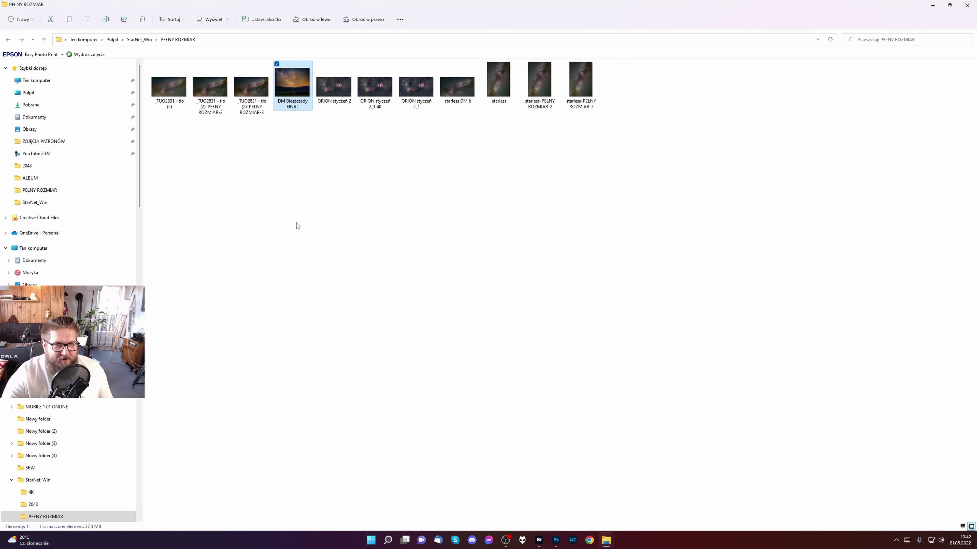
pyautogui.click(354, 237)
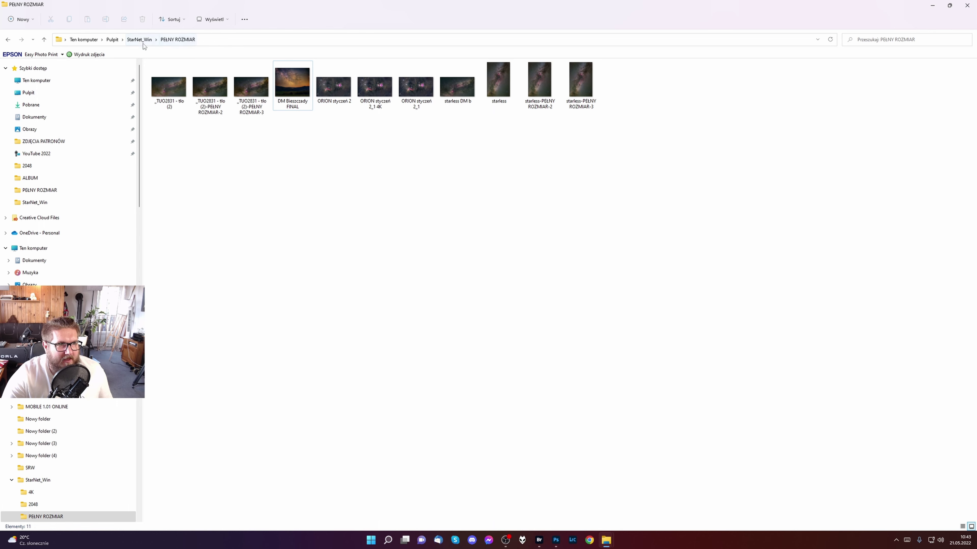
pyautogui.doubleClick(296, 85)
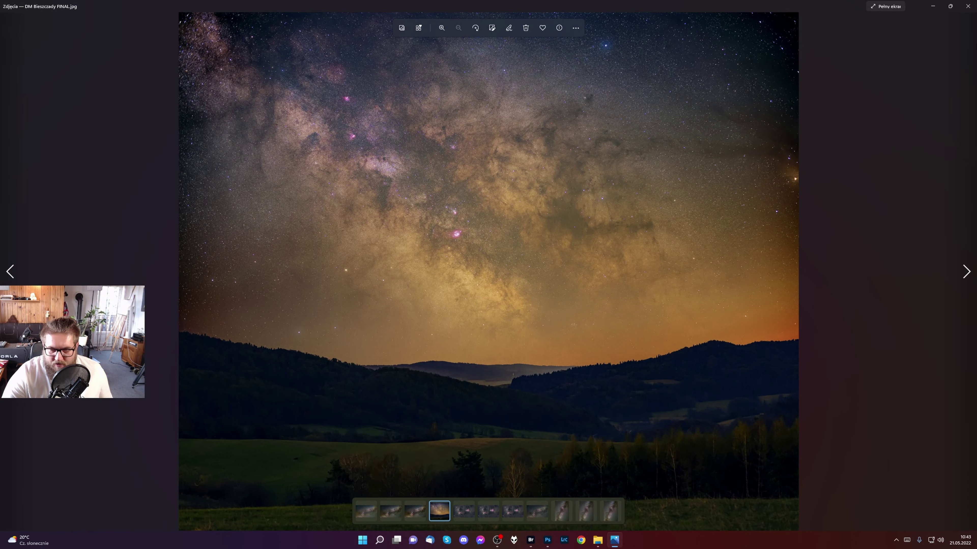
pyautogui.click(968, 6)
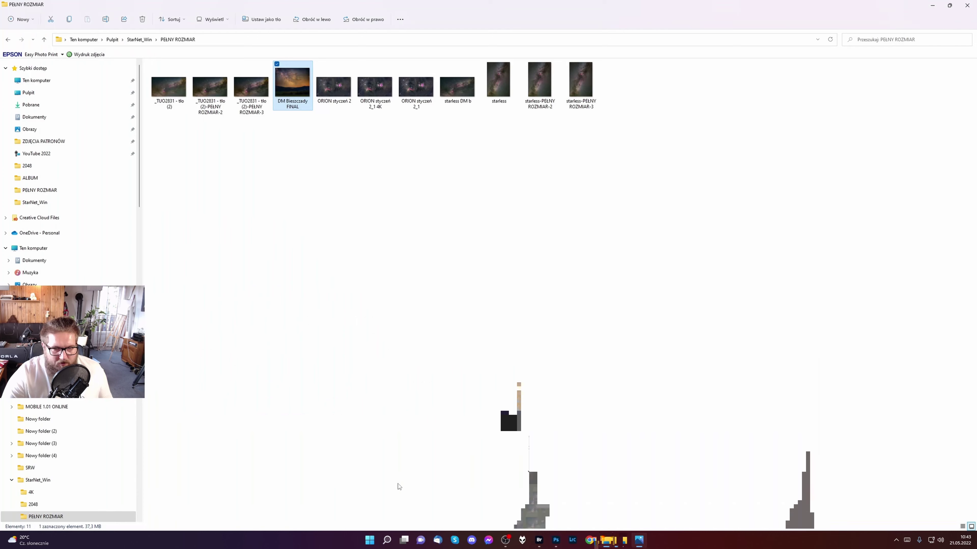
pyautogui.click(539, 541)
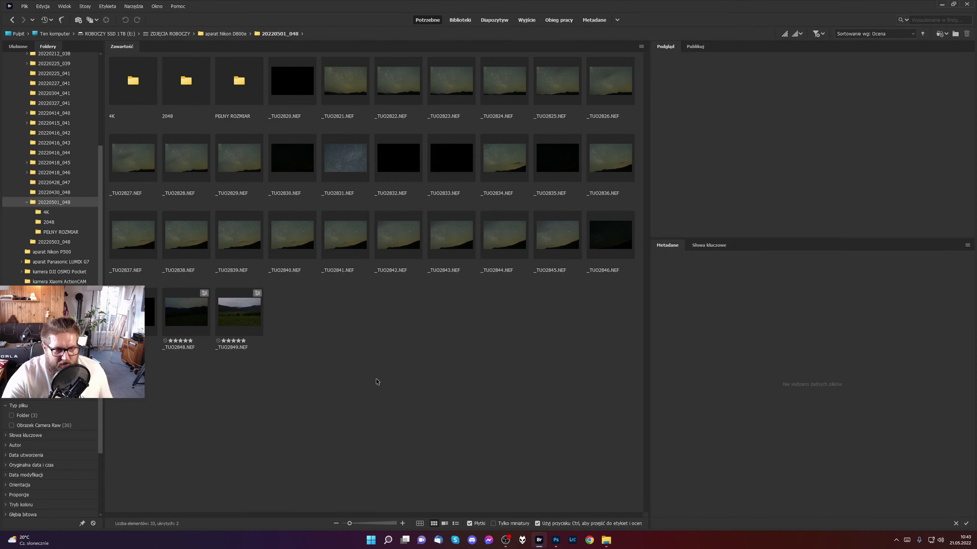
# Open _TUO2848.NEF in Camera Raw and set Exposure to +2.85, Highlights to +38 and Shadows to +25.
pyautogui.click(192, 316)
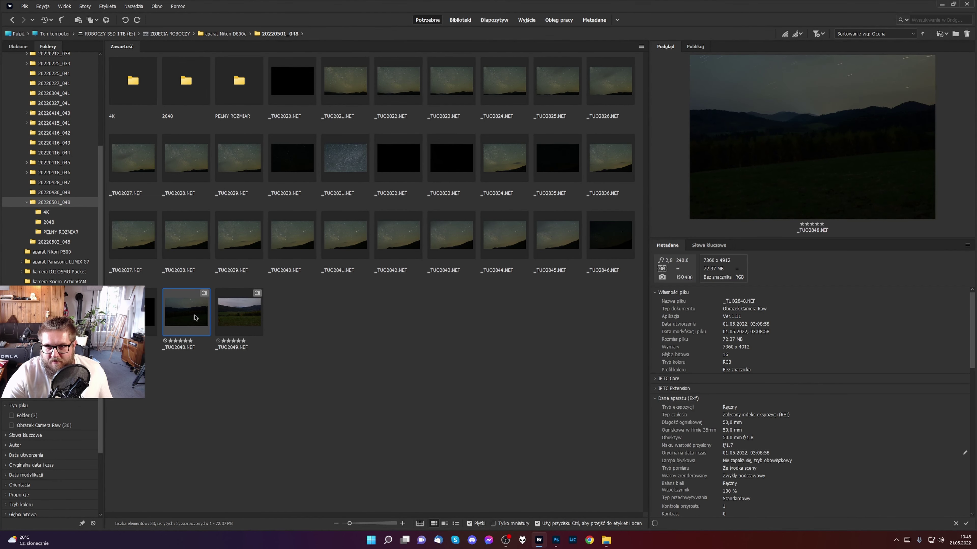
pyautogui.click(235, 316)
pyautogui.click(183, 315)
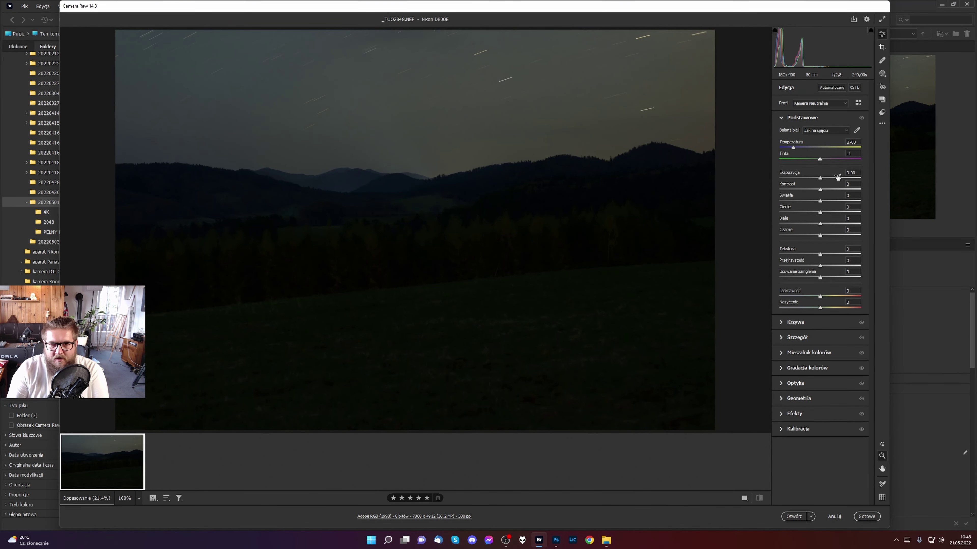
pyautogui.moveTo(821, 178); pyautogui.dragTo(841, 179)
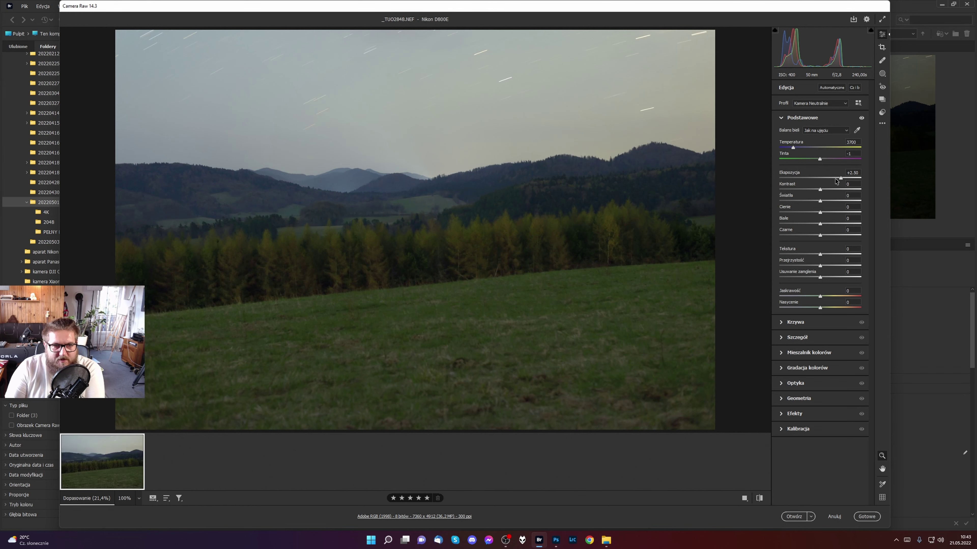
pyautogui.moveTo(841, 179); pyautogui.dragTo(836, 202)
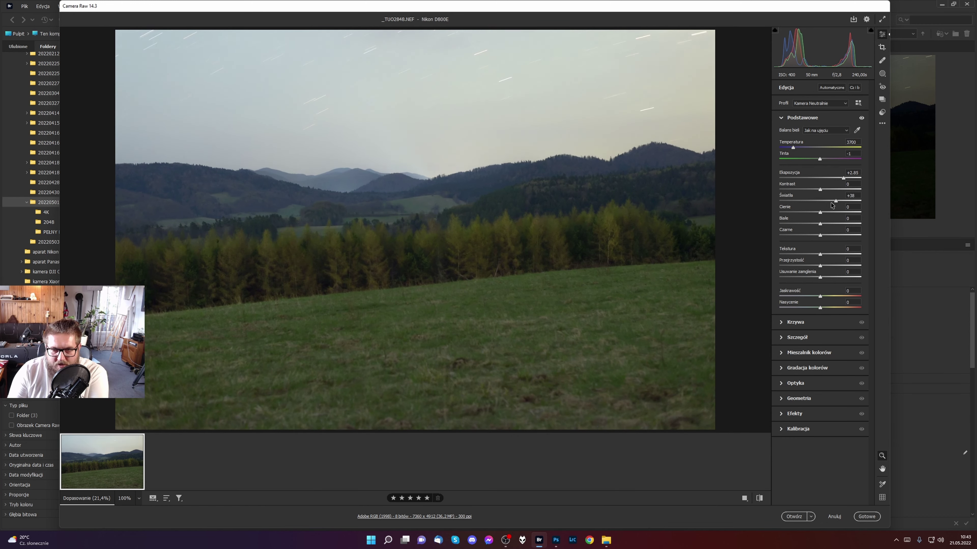
pyautogui.moveTo(821, 215); pyautogui.dragTo(832, 216)
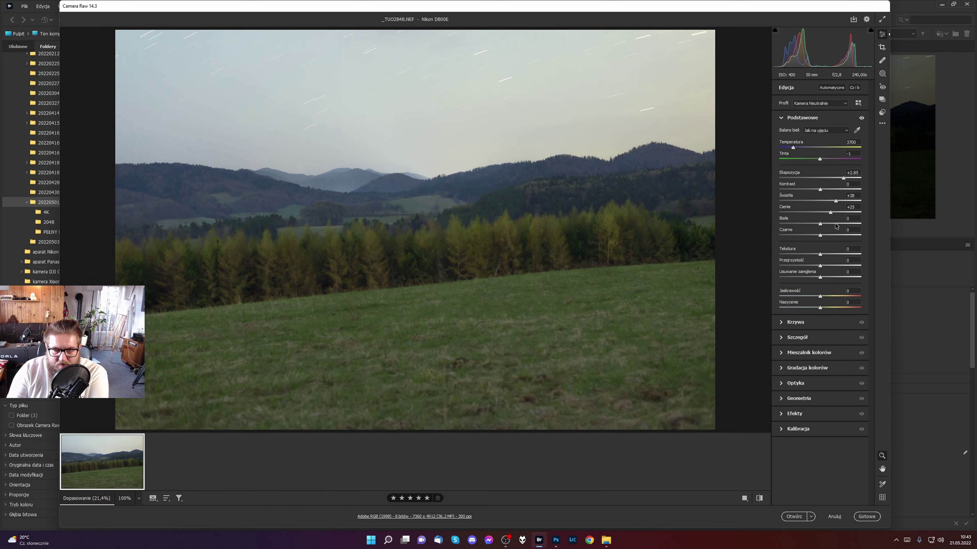
# Warm the foreground photo with Temperature 4050 and Tint +6, and raise Whites to +16.
pyautogui.moveTo(793, 149); pyautogui.dragTo(796, 149)
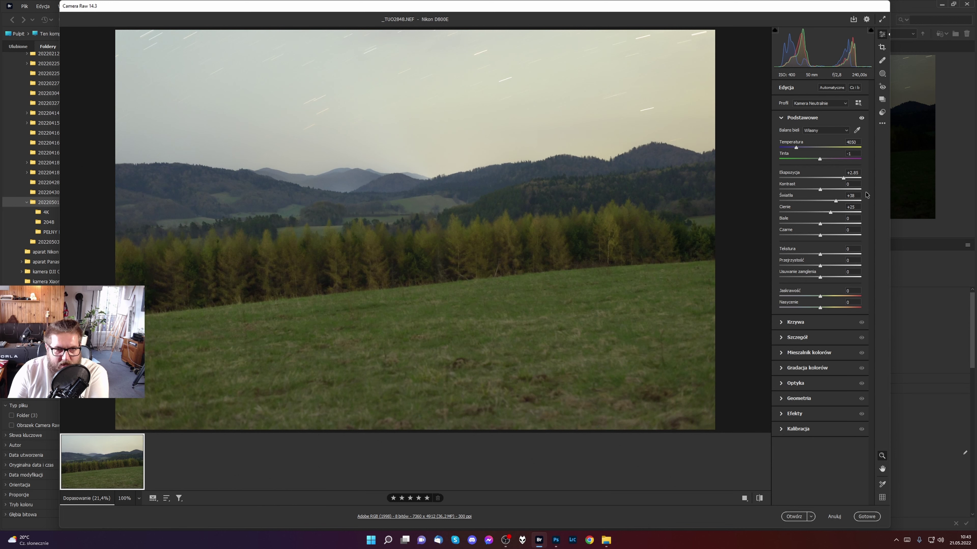
pyautogui.moveTo(822, 162); pyautogui.dragTo(822, 162)
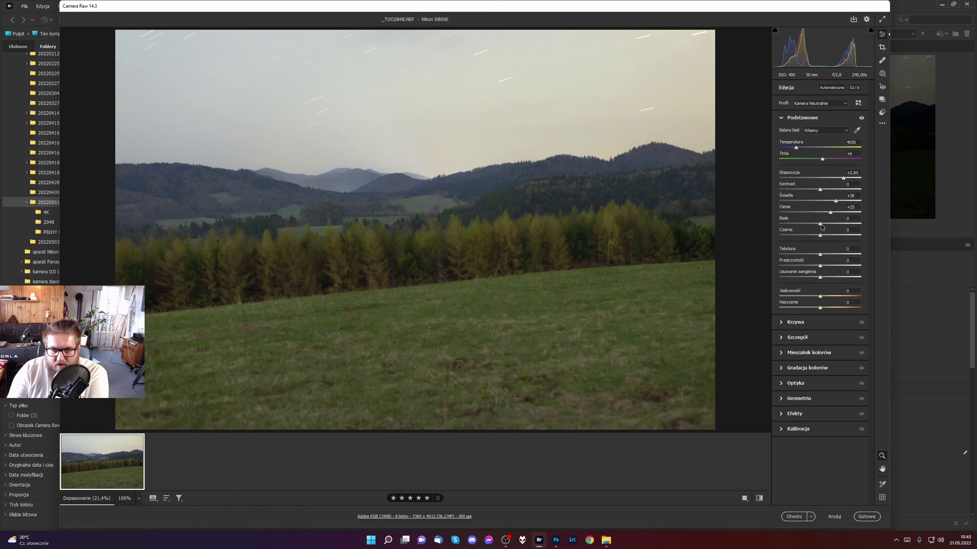
pyautogui.moveTo(820, 225); pyautogui.dragTo(827, 226)
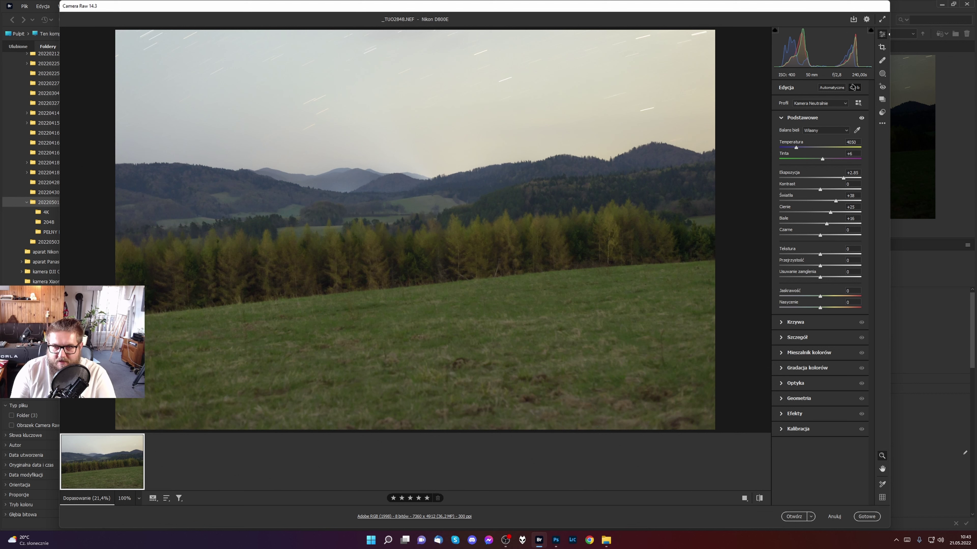
# Add a linear gradient mask covering the land and fading out from the mountain ridge up into the sky.
pyautogui.click(882, 74)
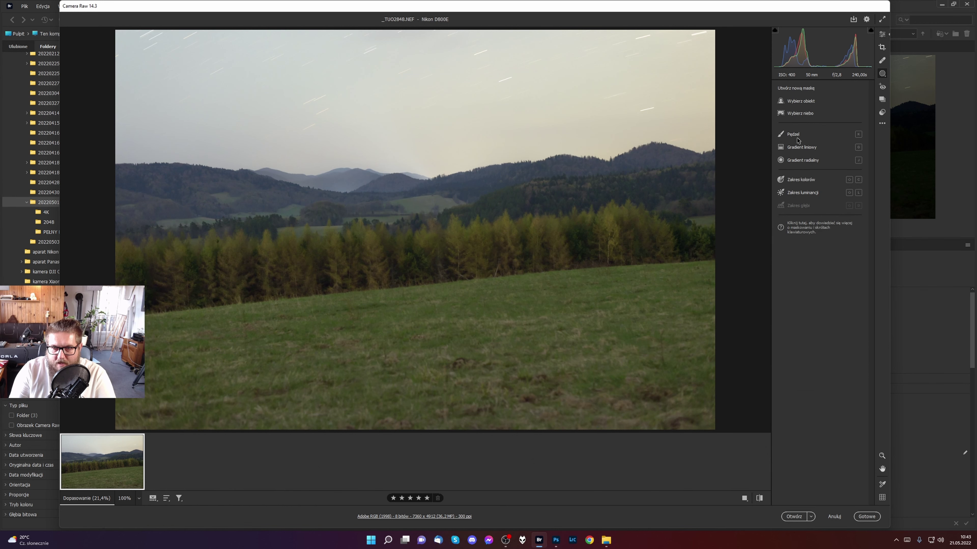
pyautogui.click(801, 147)
pyautogui.moveTo(406, 169); pyautogui.dragTo(405, 111)
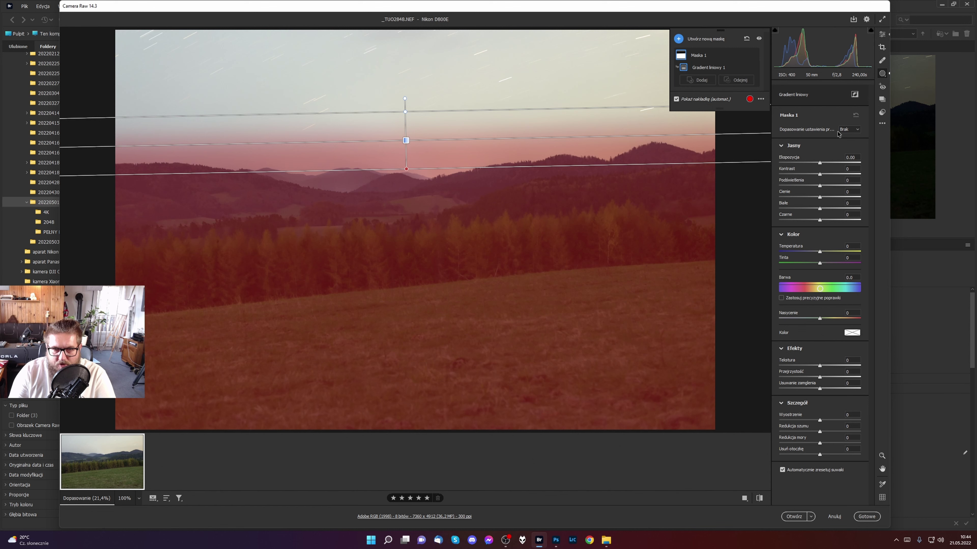
# Intersect the gradient mask with a luminance range limited to darker tones, and set its Exposure to -0.25 and Highlights to -16.
pyautogui.click(745, 55)
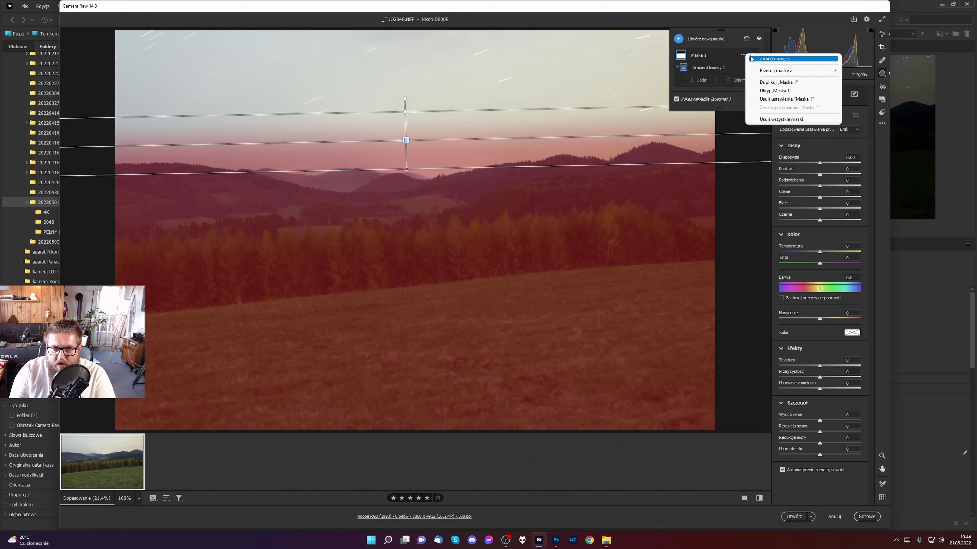
pyautogui.moveTo(808, 76)
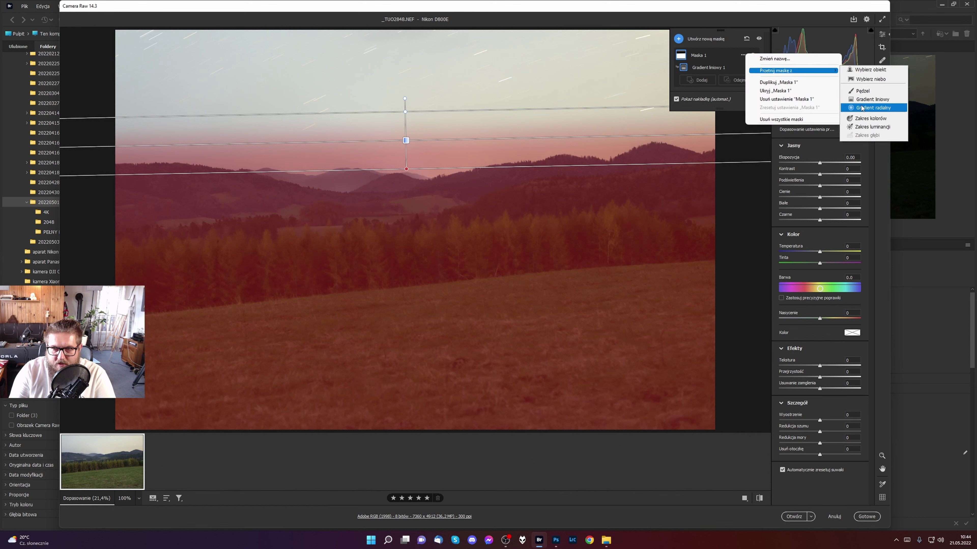
pyautogui.click(872, 127)
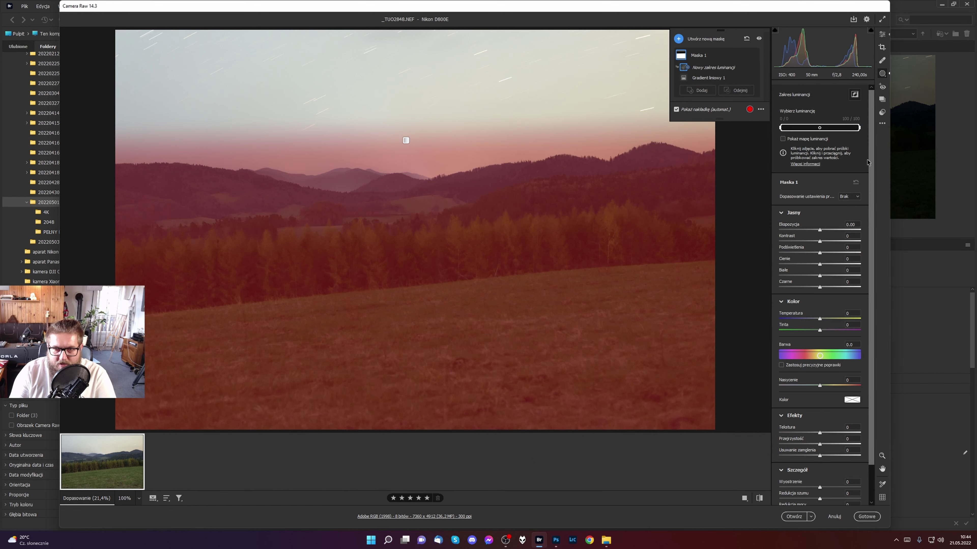
pyautogui.moveTo(859, 127); pyautogui.dragTo(828, 131)
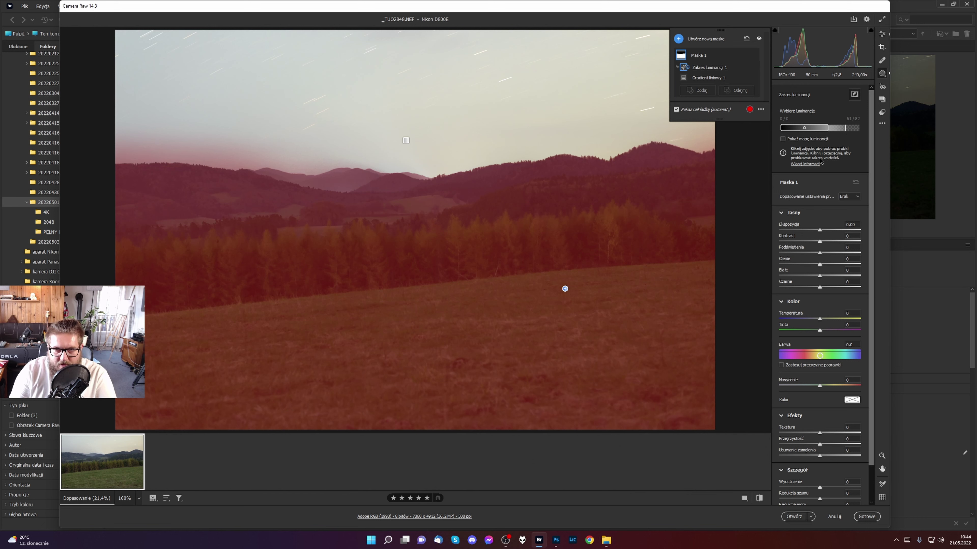
pyautogui.moveTo(818, 233); pyautogui.dragTo(814, 254)
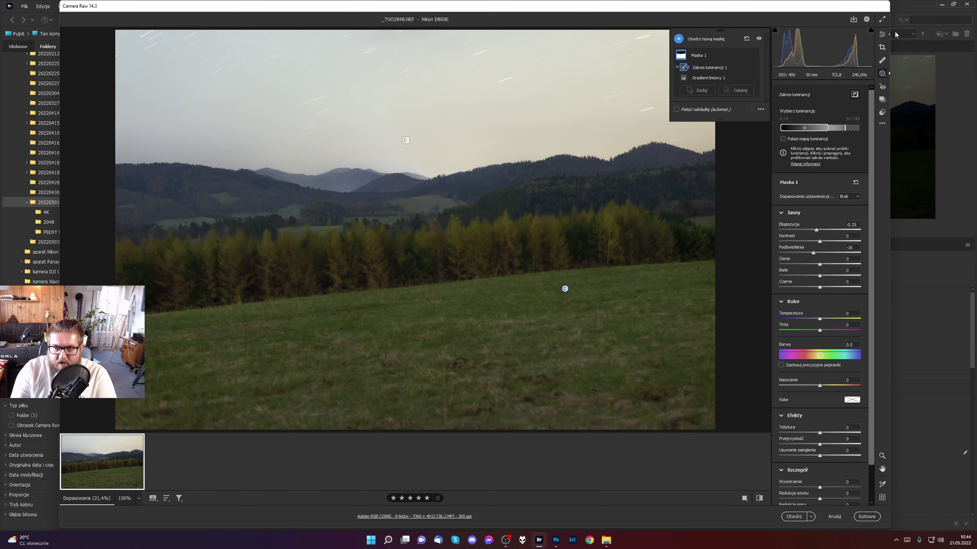
# Set the photo's overall Exposure to +2.90 and Temperature to 4150, and open it in Photoshop.
pyautogui.click(882, 73)
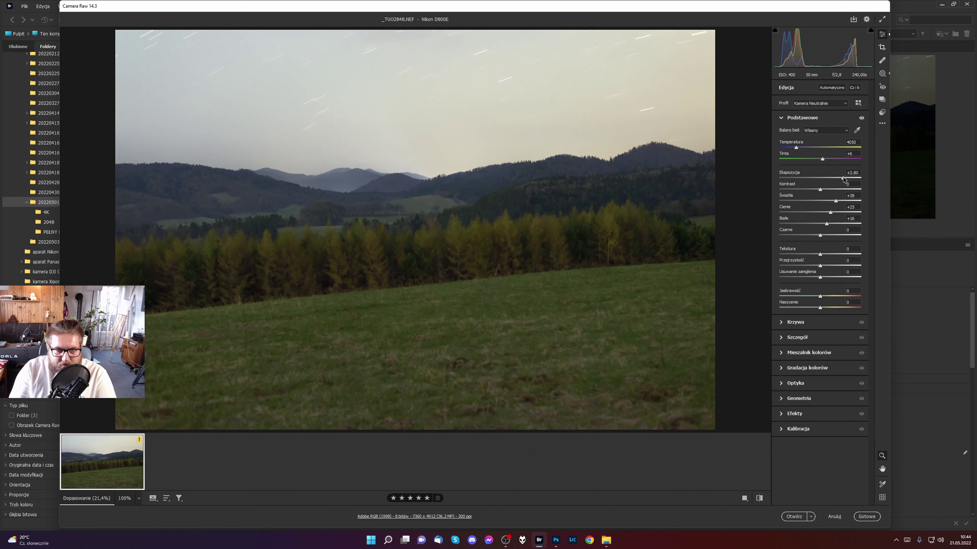
pyautogui.moveTo(796, 148); pyautogui.dragTo(800, 150)
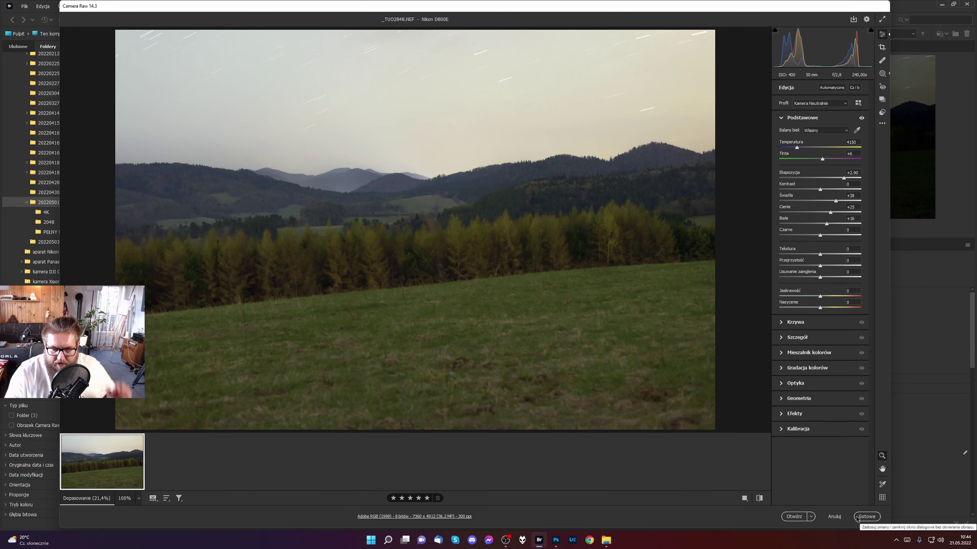
pyautogui.click(794, 517)
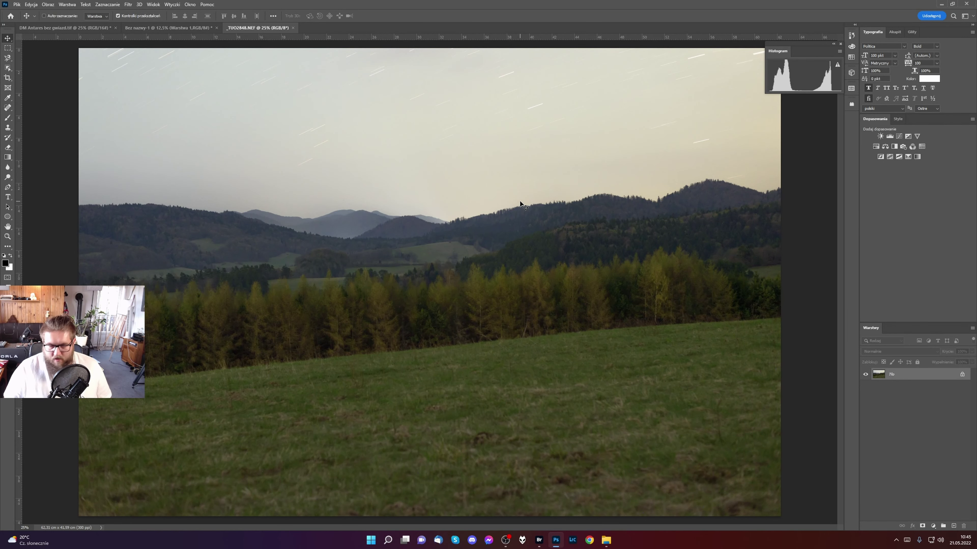
# Copy the foreground photo into the lower part of the square canvas and move the Milky Way layer above it.
pyautogui.moveTo(447, 270); pyautogui.dragTo(498, 361)
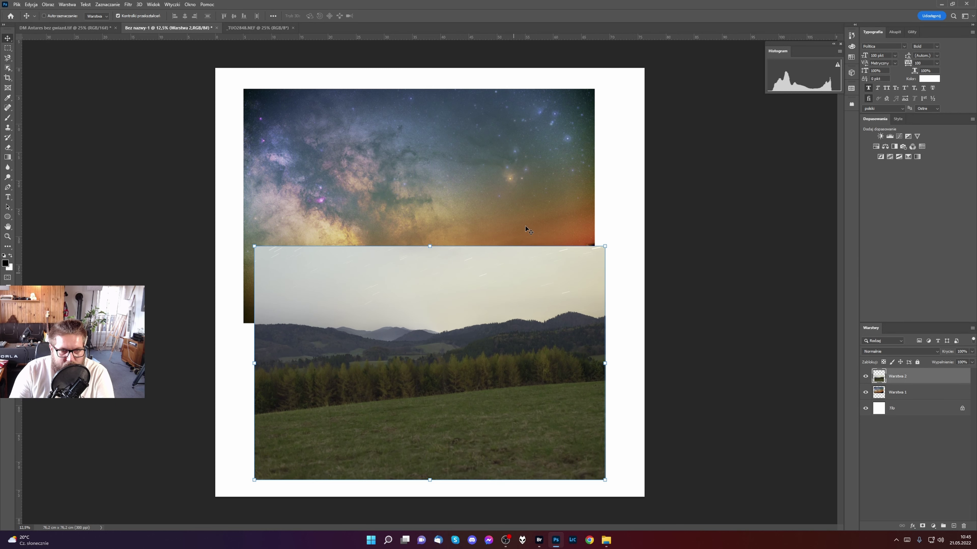
pyautogui.click(880, 392)
pyautogui.doubleClick(880, 393)
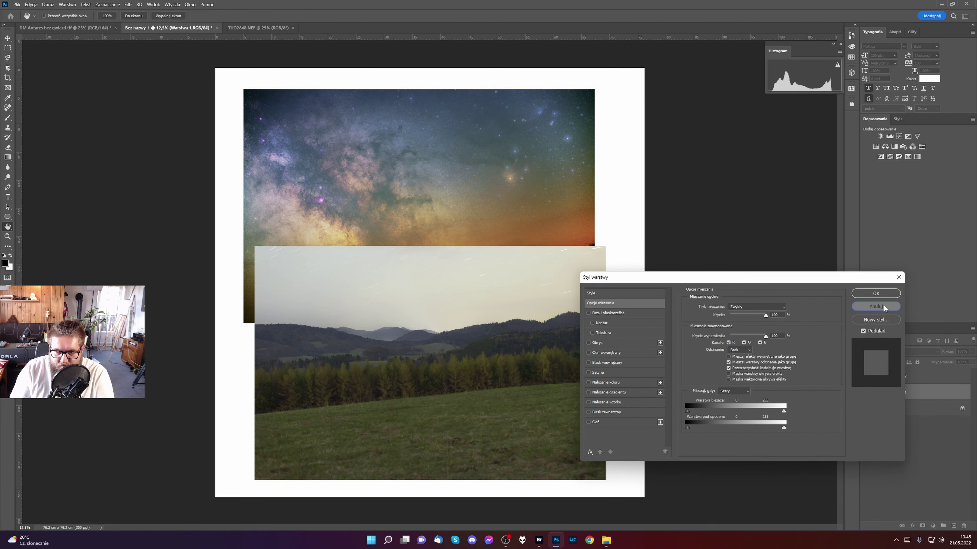
pyautogui.click(876, 307)
pyautogui.moveTo(884, 374); pyautogui.dragTo(883, 370)
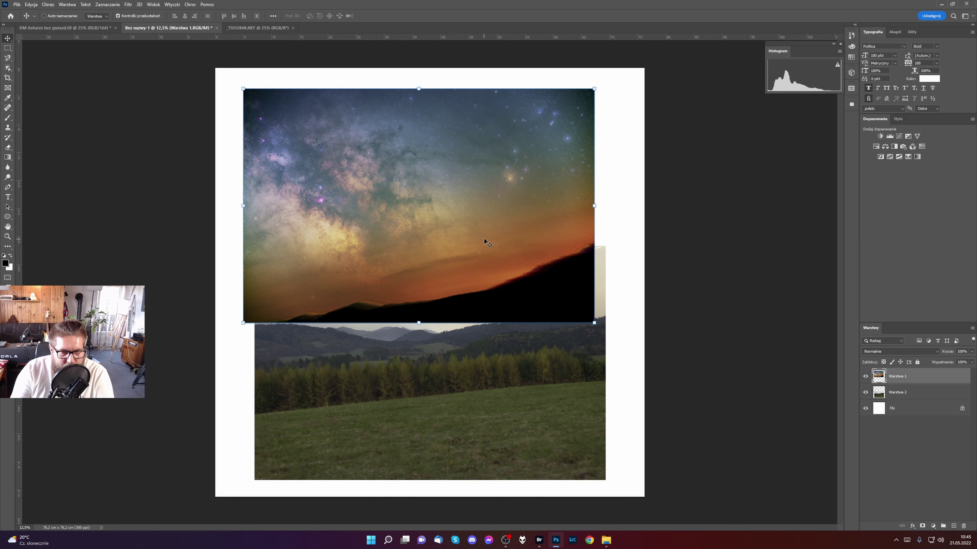
# Rotate the Milky Way layer about 8.43° clockwise and lower it so its horizon overlaps the foreground hills.
pyautogui.moveTo(481, 253)
pyautogui.mouseDown()
pyautogui.moveTo(510, 201)
pyautogui.moveTo(494, 257)
pyautogui.mouseUp()
pyautogui.moveTo(611, 87); pyautogui.dragTo(617, 107)
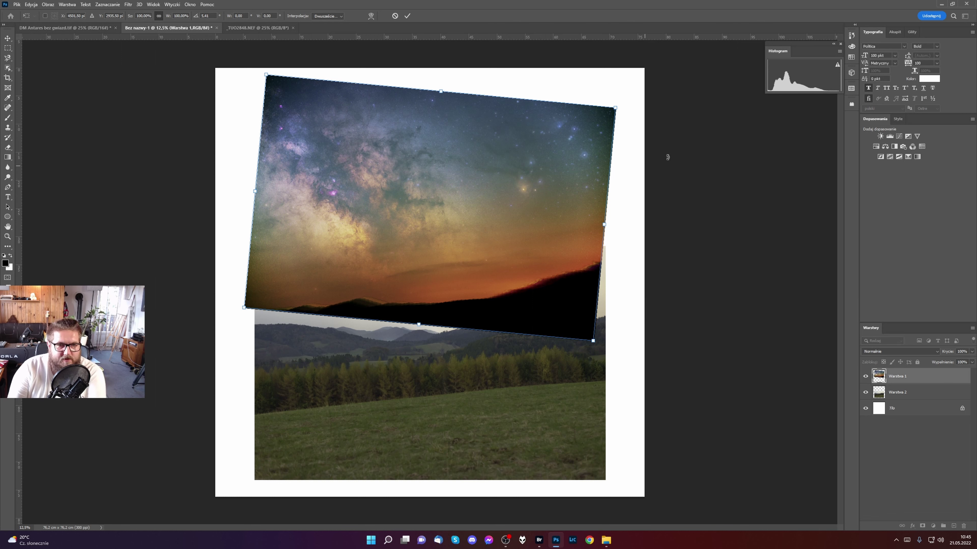
pyautogui.moveTo(621, 104); pyautogui.dragTo(623, 116)
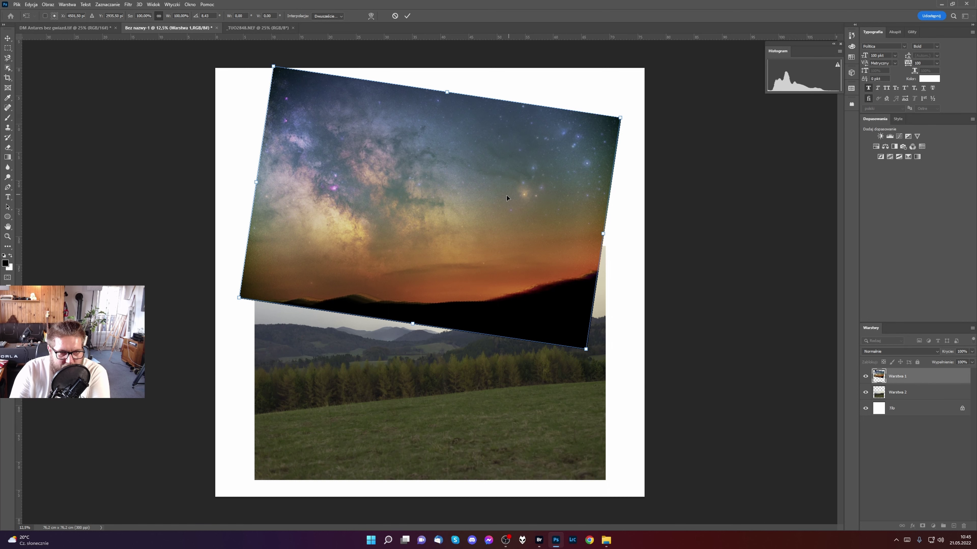
pyautogui.moveTo(507, 196); pyautogui.dragTo(510, 250)
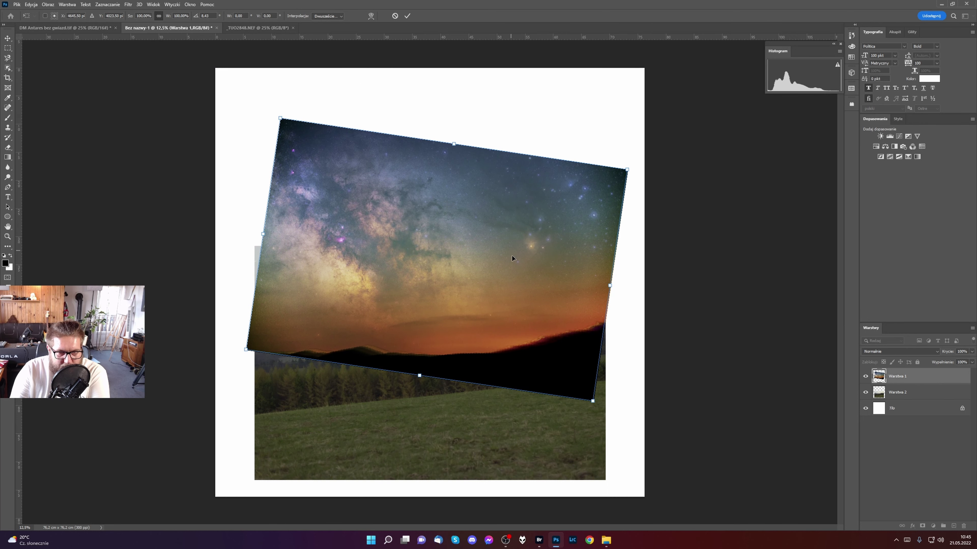
pyautogui.press('Return')
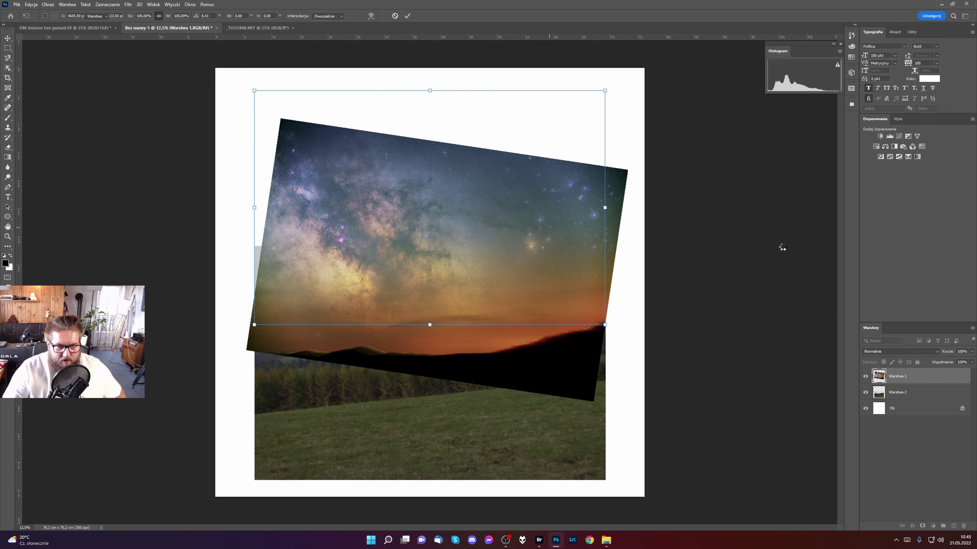
pyautogui.doubleClick(939, 381)
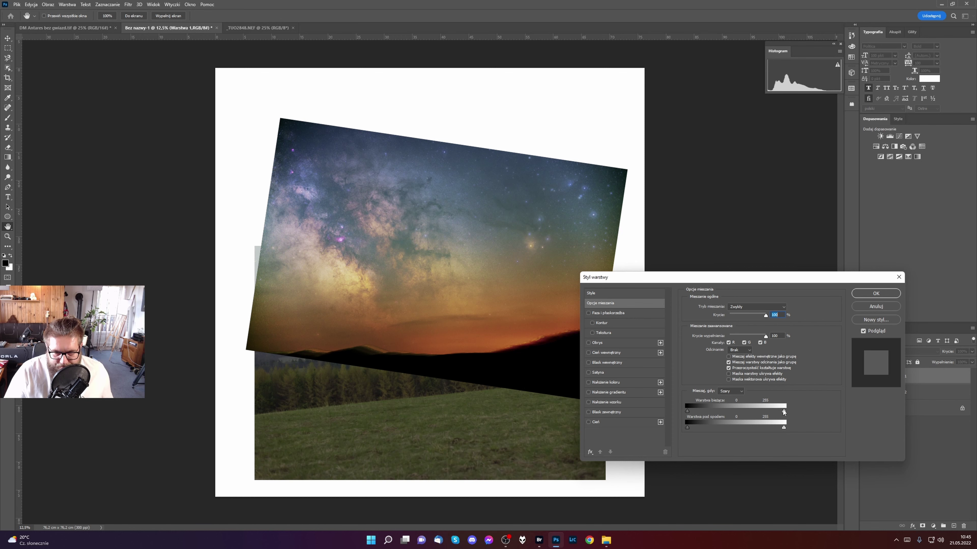
pyautogui.moveTo(767, 410); pyautogui.dragTo(670, 398)
pyautogui.hotkey('ctrl', 'z')
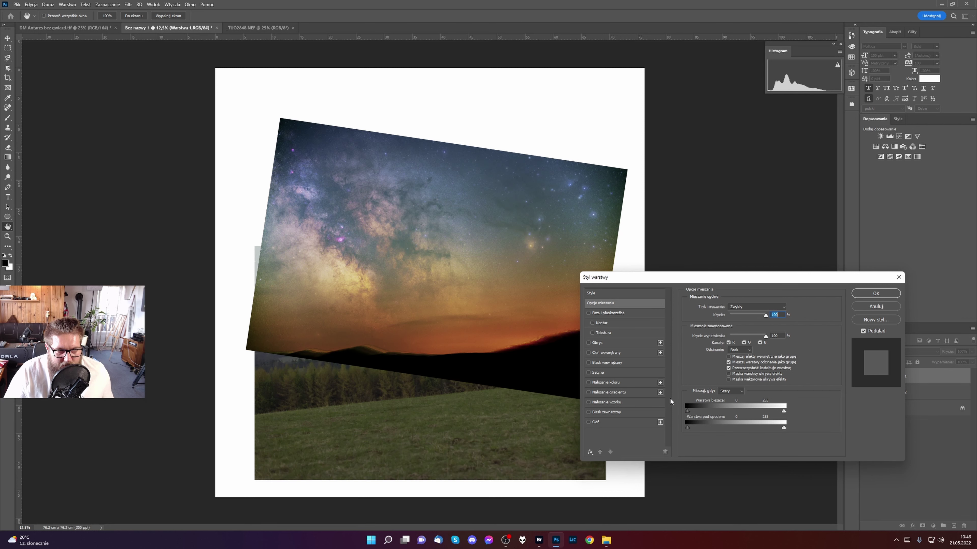
pyautogui.click(871, 310)
# Move the foreground layer Warstwa 2 above the Milky Way layer, duplicate it and hide the original.
pyautogui.moveTo(879, 392); pyautogui.dragTo(885, 379)
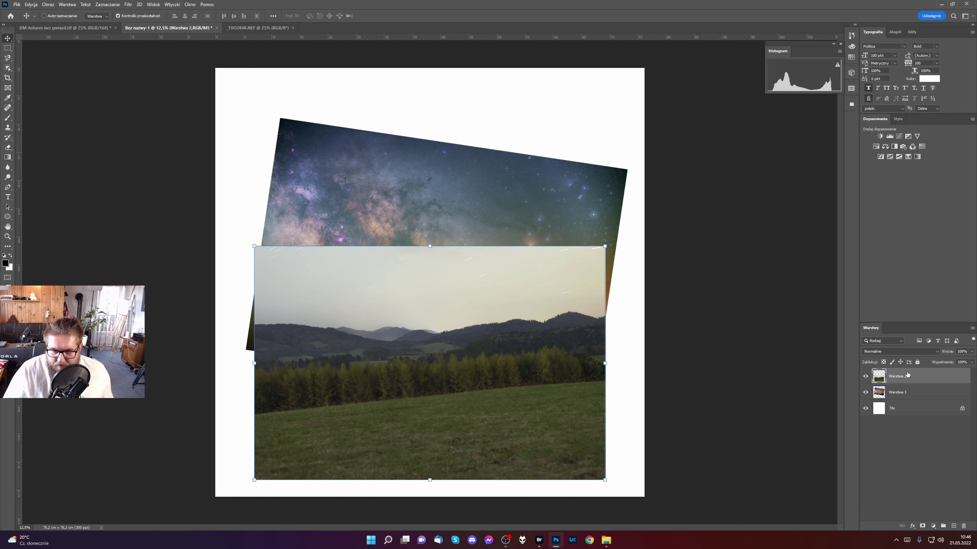
pyautogui.doubleClick(926, 389)
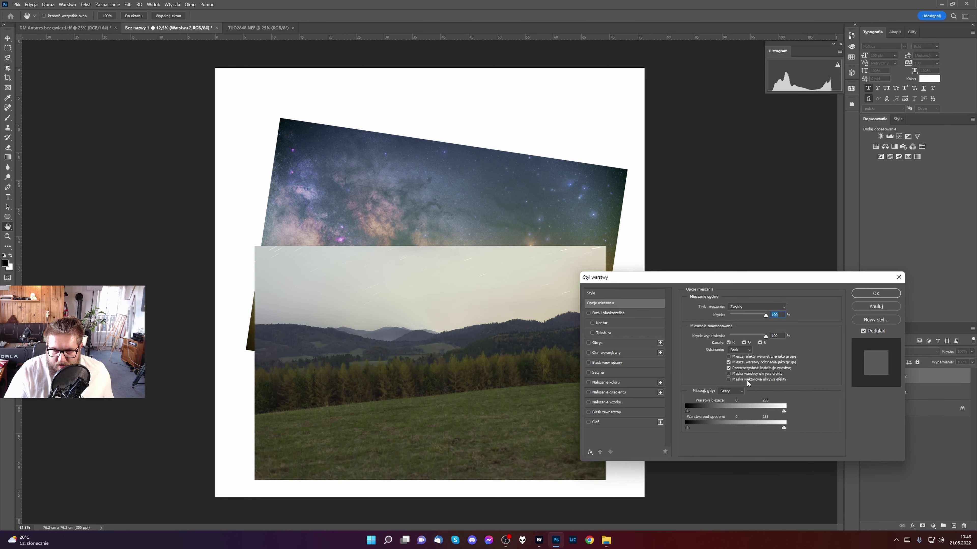
pyautogui.moveTo(766, 407)
pyautogui.mouseDown()
pyautogui.moveTo(757, 406)
pyautogui.moveTo(784, 410)
pyautogui.mouseUp()
pyautogui.click(877, 306)
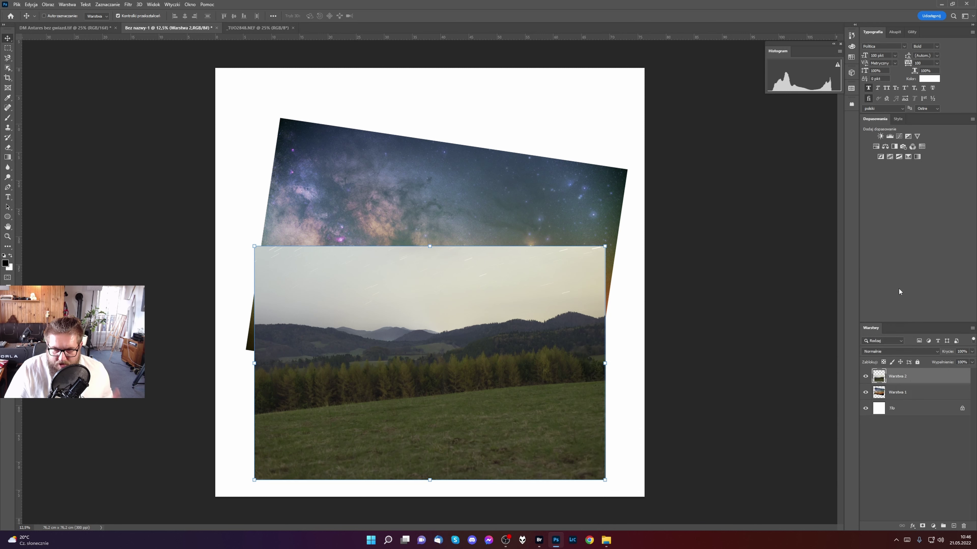
pyautogui.hotkey('ctrl', 'j')
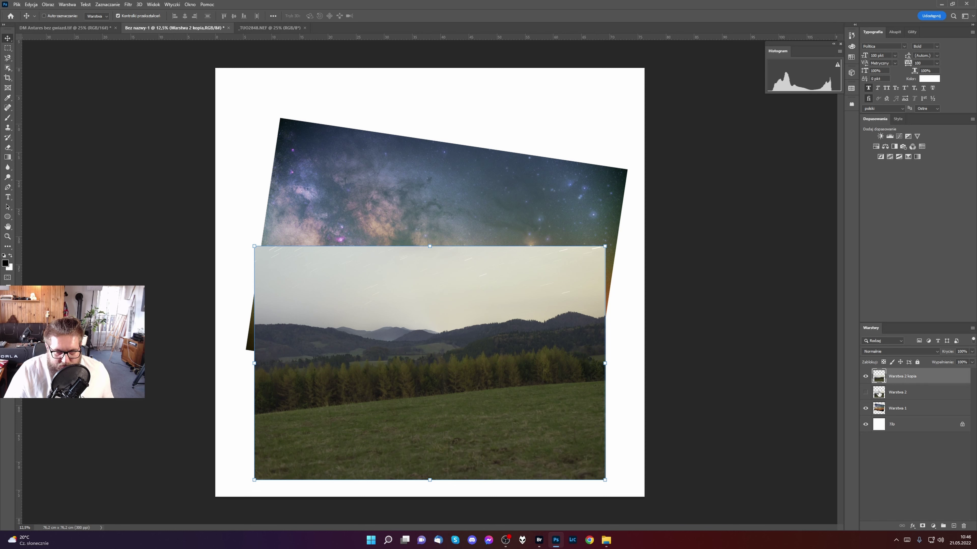
# Hide the pale sky of Warstwa 2 kopia in the Blending Options by lowering This Layer's Blend If white point to 176.
pyautogui.doubleClick(939, 383)
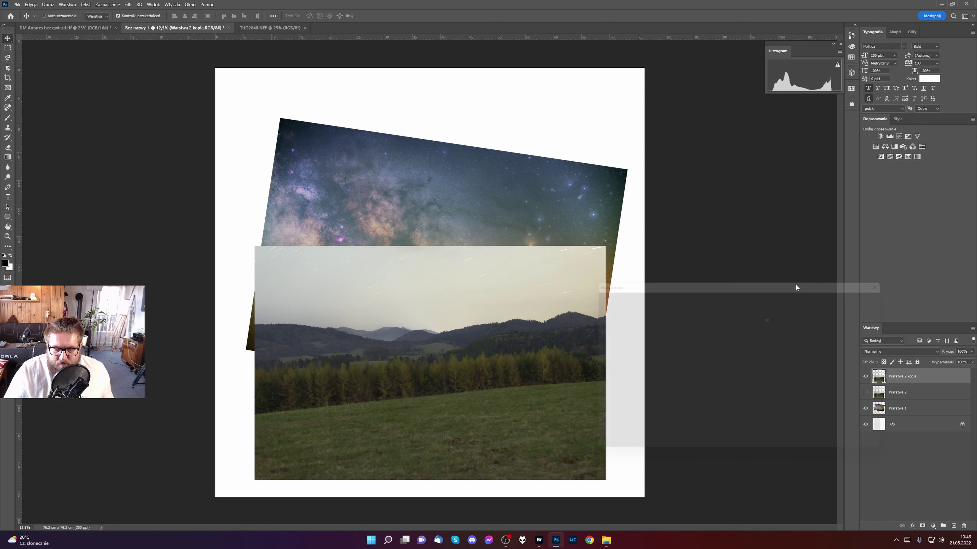
pyautogui.moveTo(783, 413); pyautogui.dragTo(753, 407)
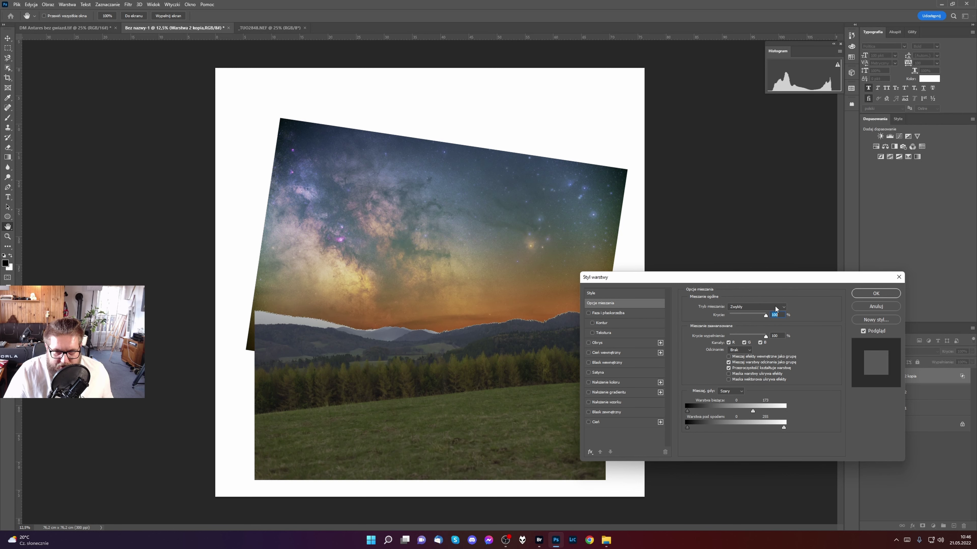
pyautogui.moveTo(767, 277); pyautogui.dragTo(825, 227)
pyautogui.moveTo(810, 359); pyautogui.dragTo(812, 359)
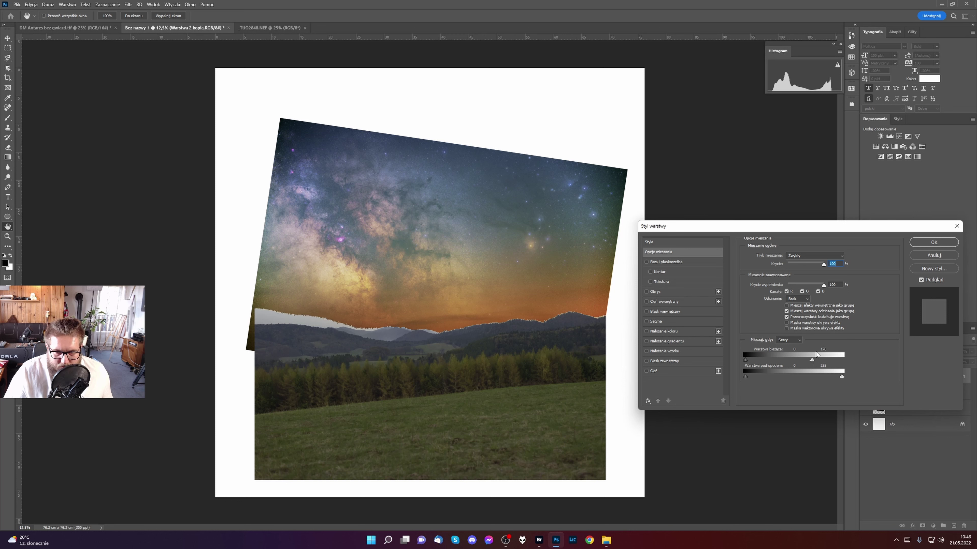
# Split This Layer's Blend If white point to about 63 / 134 for a soft sky transition and apply the layer style.
pyautogui.press('alt')
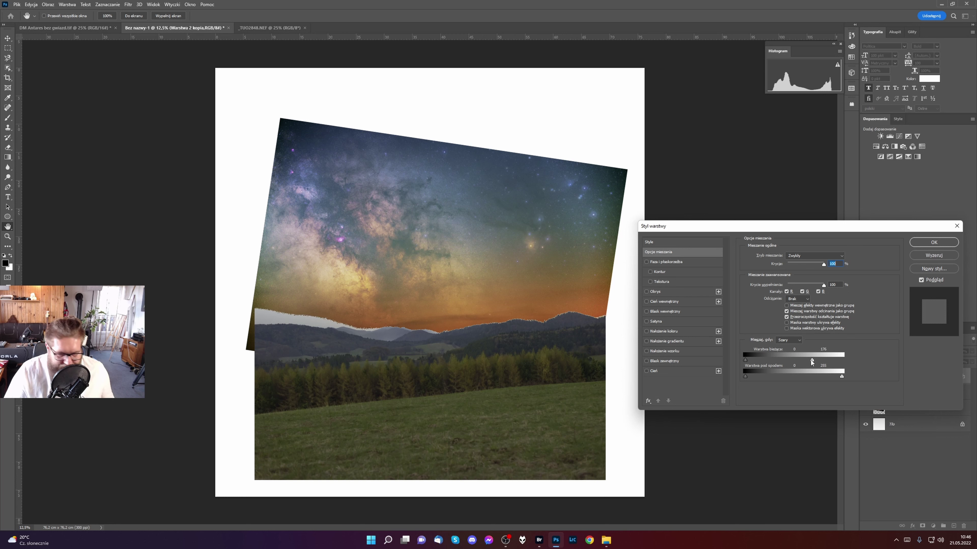
pyautogui.press('alt')
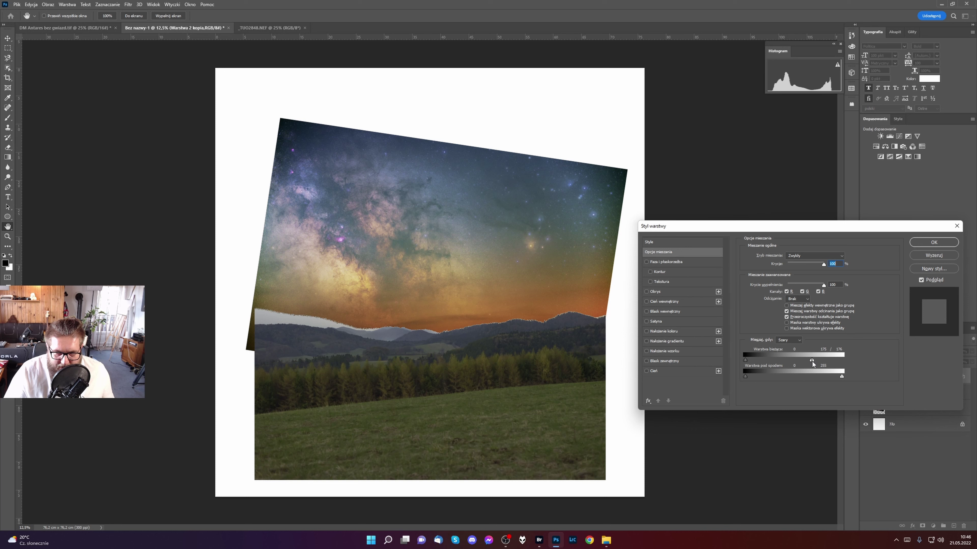
pyautogui.moveTo(811, 361); pyautogui.dragTo(802, 361)
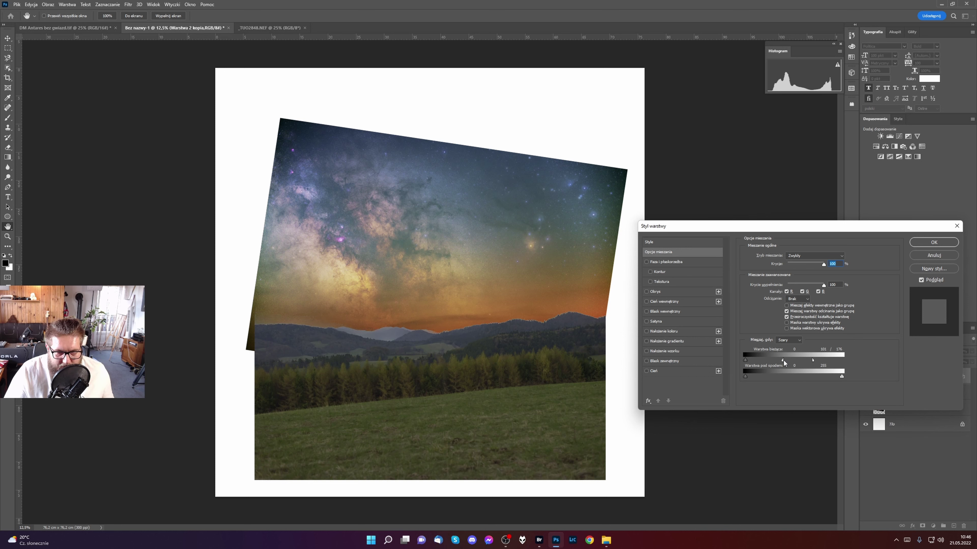
pyautogui.moveTo(814, 361); pyautogui.dragTo(801, 361)
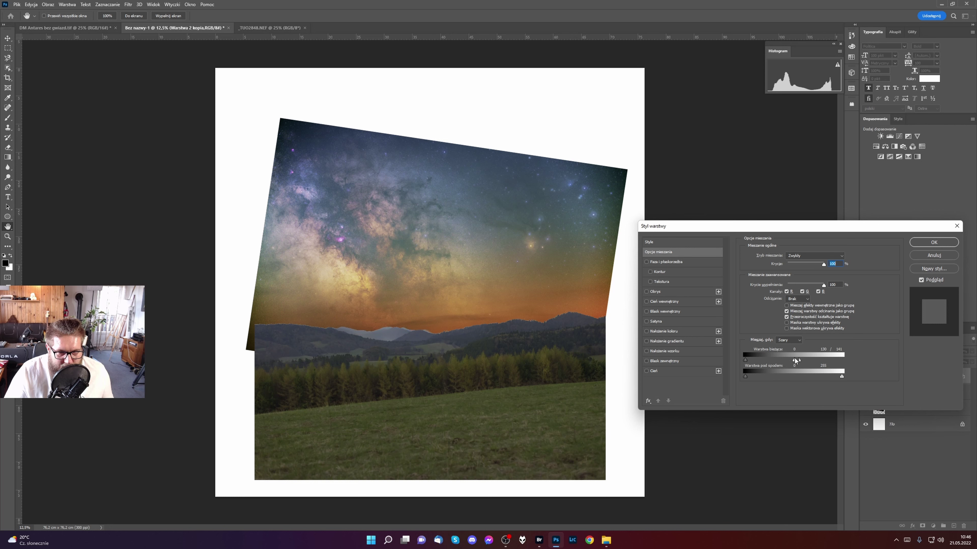
pyautogui.moveTo(796, 358); pyautogui.dragTo(797, 360)
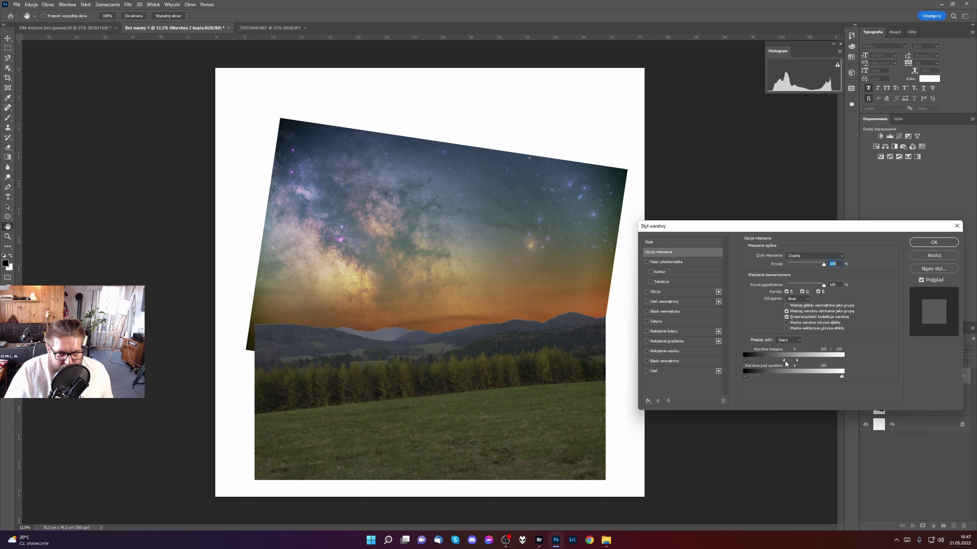
pyautogui.moveTo(785, 361); pyautogui.dragTo(792, 362)
pyautogui.moveTo(783, 362); pyautogui.dragTo(774, 361)
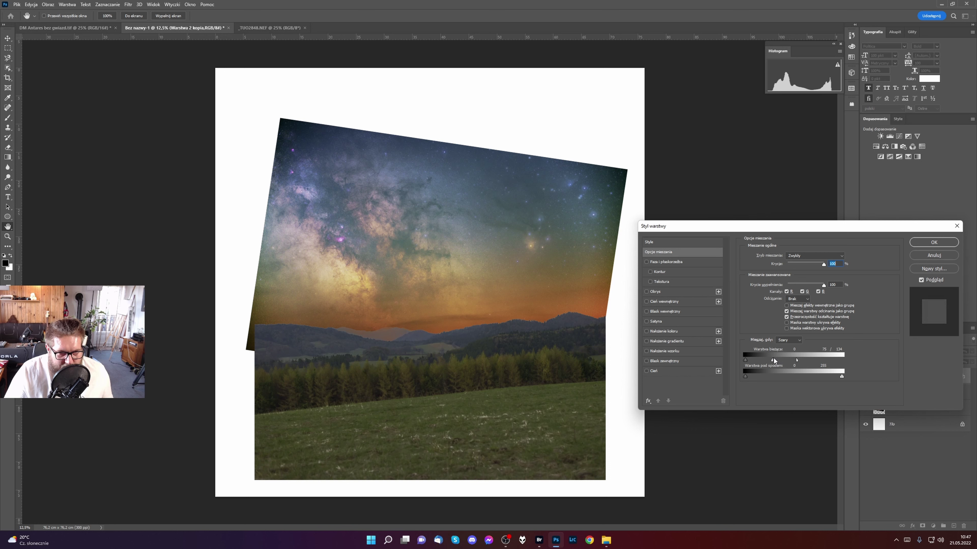
pyautogui.moveTo(775, 359); pyautogui.dragTo(770, 359)
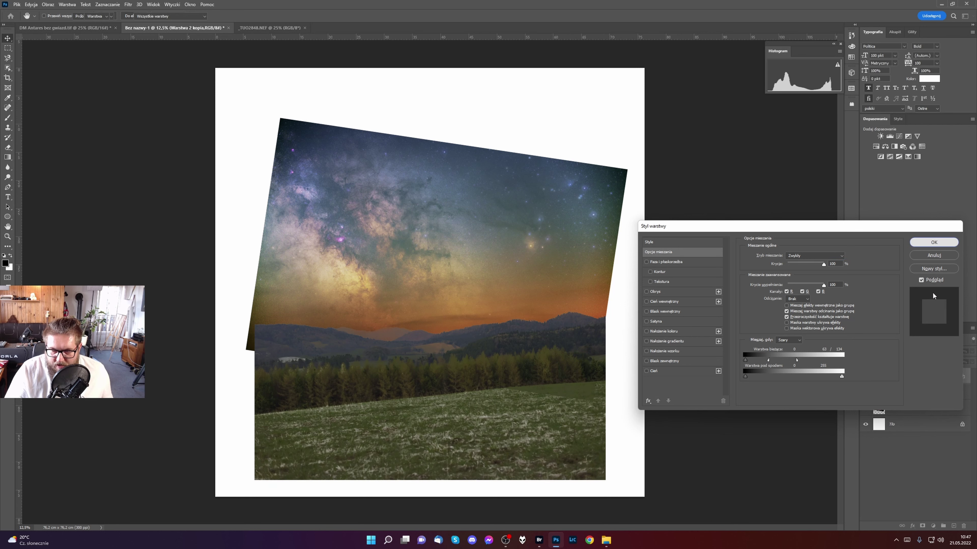
pyautogui.click(941, 243)
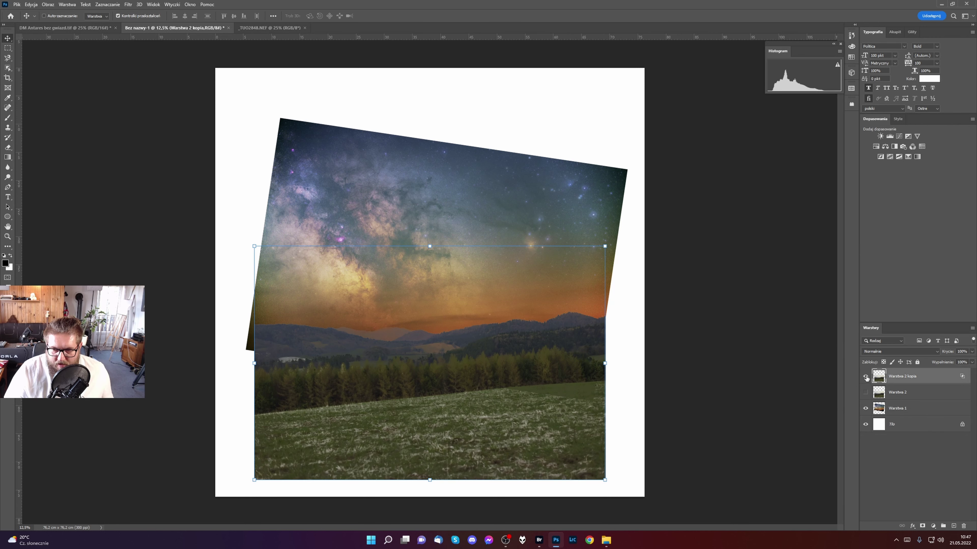
# Show the original foreground layer Warstwa 2 and give it a layer mask inverted to black.
pyautogui.click(865, 392)
pyautogui.click(865, 392)
pyautogui.click(866, 392)
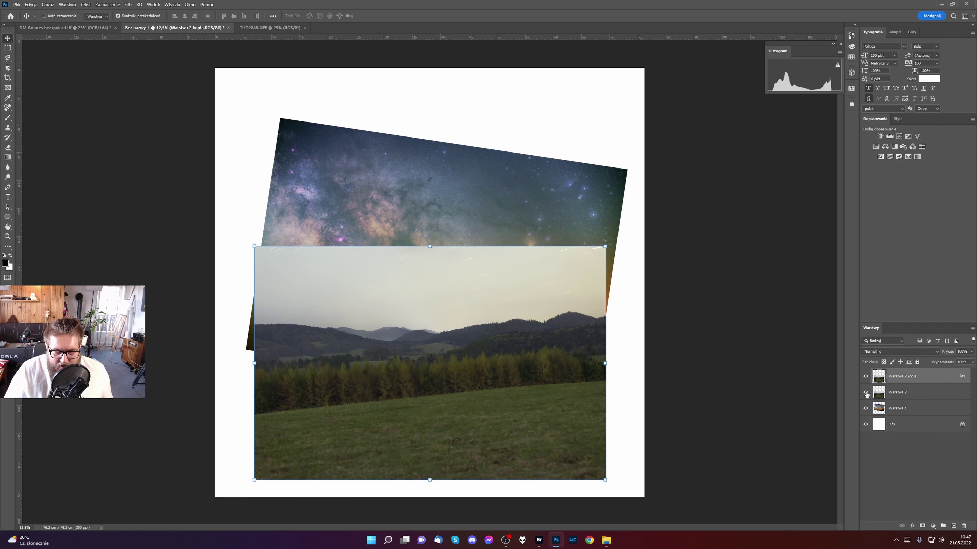
pyautogui.click(919, 397)
pyautogui.click(922, 526)
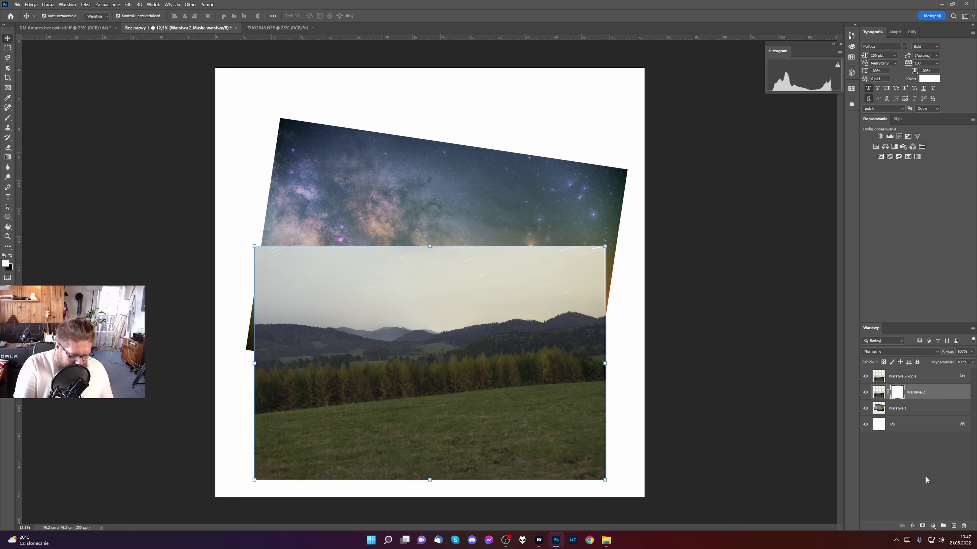
pyautogui.hotkey('ctrl', 'i')
# Set up a white brush for the Warstwa 2 mask, with hardness lowered to about 25%.
pyautogui.press('b')
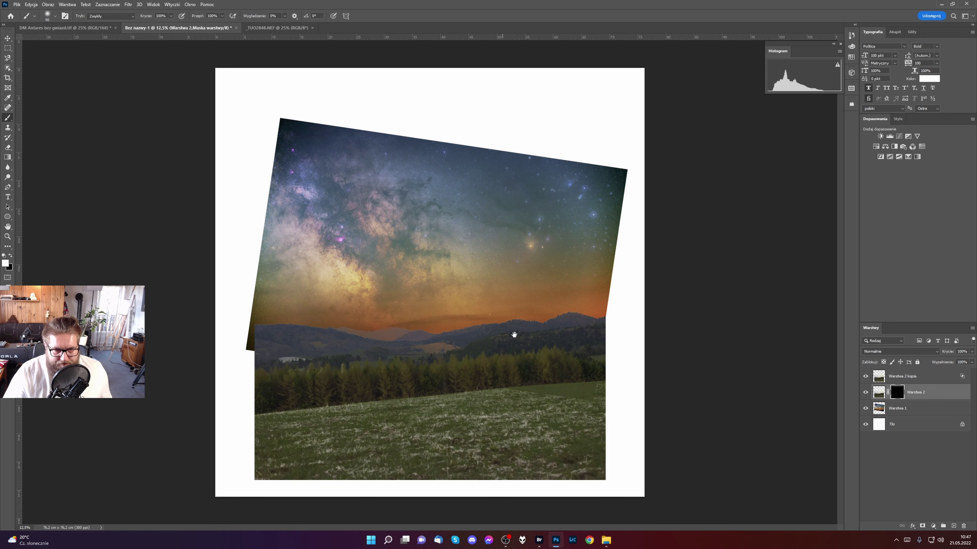
pyautogui.keyDown('ctrl'); pyautogui.click(561, 322); pyautogui.keyUp('ctrl')
pyautogui.keyDown('ctrl'); pyautogui.click(563, 326); pyautogui.keyUp('ctrl')
pyautogui.keyDown('ctrl'); pyautogui.click(564, 330); pyautogui.keyUp('ctrl')
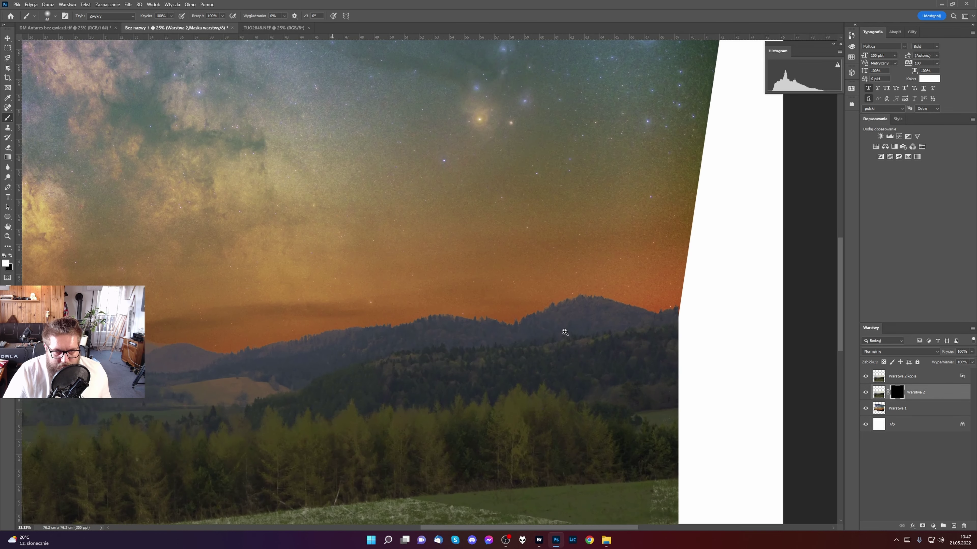
pyautogui.keyDown('ctrl'); pyautogui.click(564, 333); pyautogui.keyUp('ctrl')
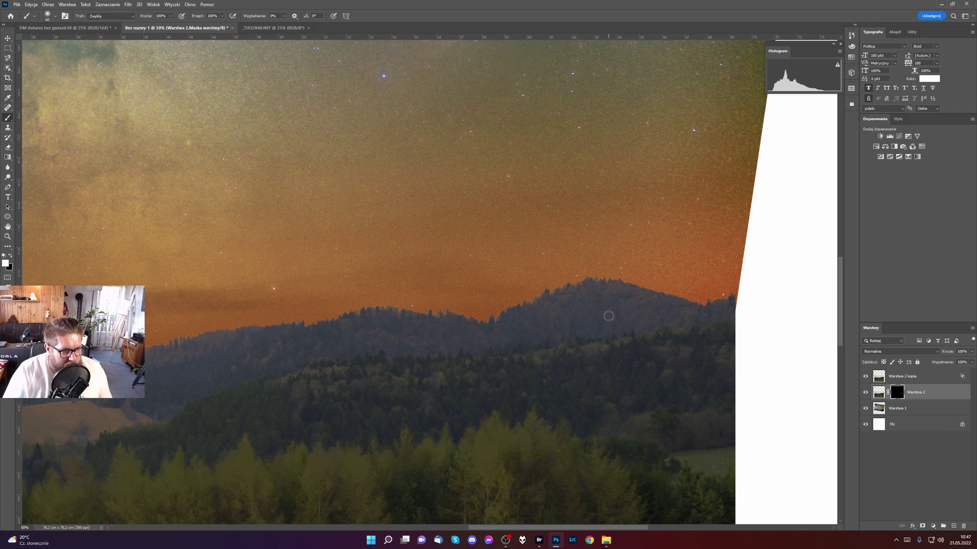
pyautogui.press('x')
pyautogui.press('x')
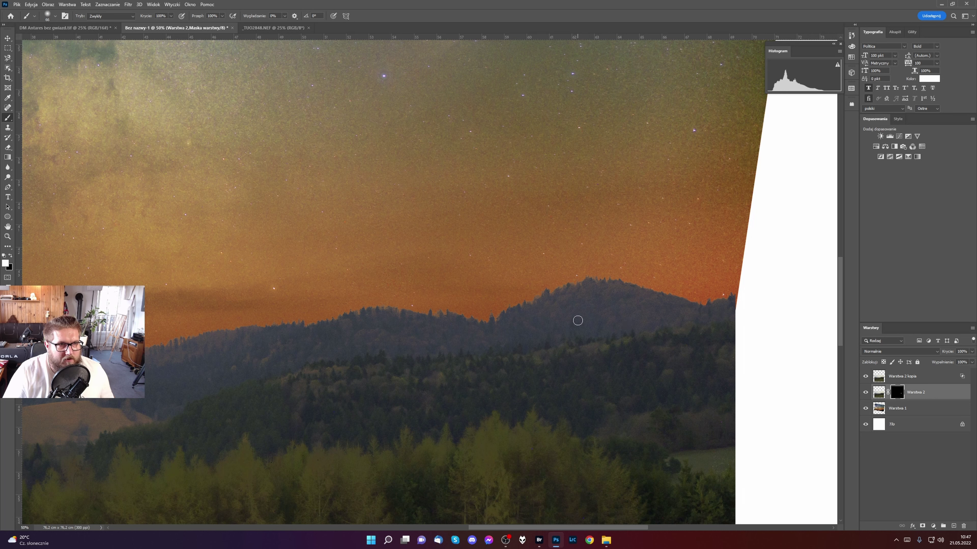
pyautogui.rightClick(559, 409)
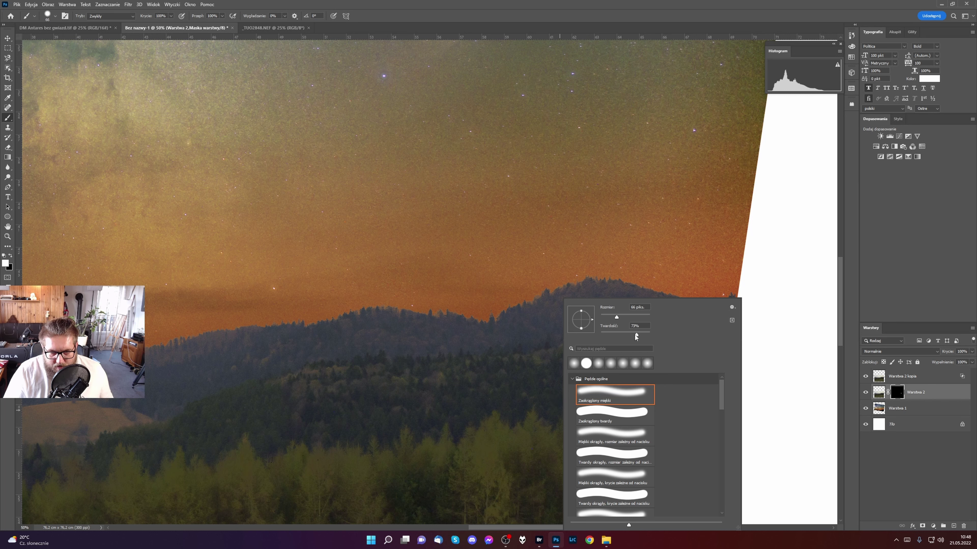
pyautogui.click(612, 335)
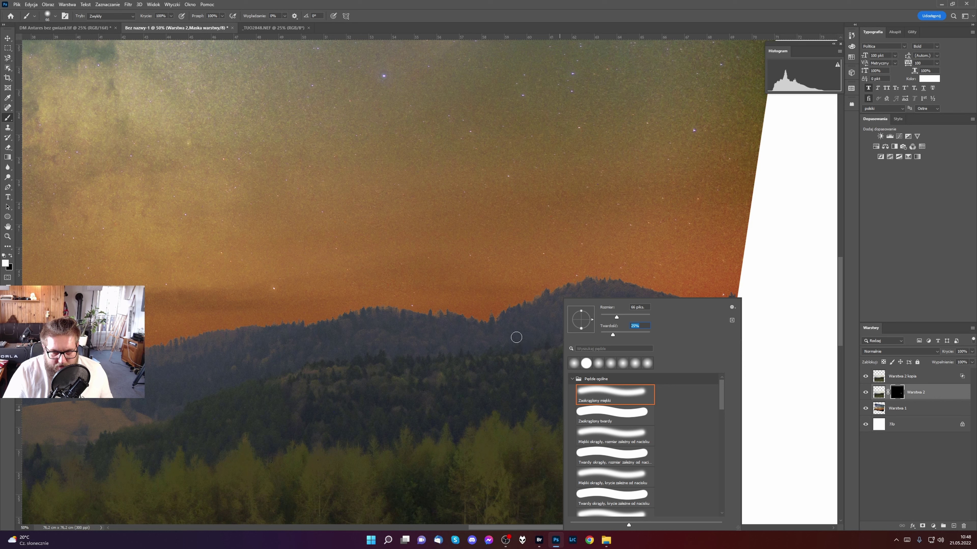
pyautogui.press('Return')
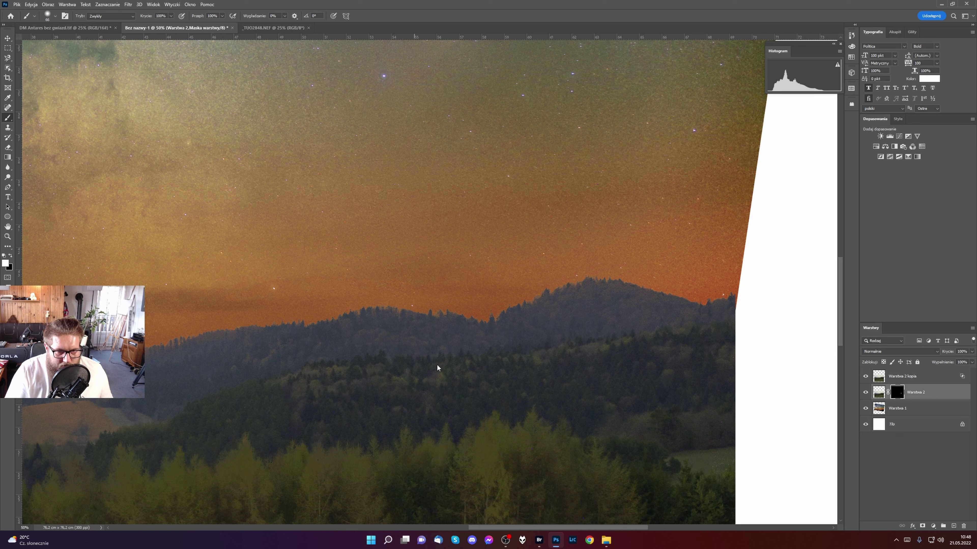
# Paint white on the Warstwa 2 mask over the forested hills and the row of trees with an enlarged brush.
pyautogui.moveTo(486, 389); pyautogui.dragTo(585, 389)
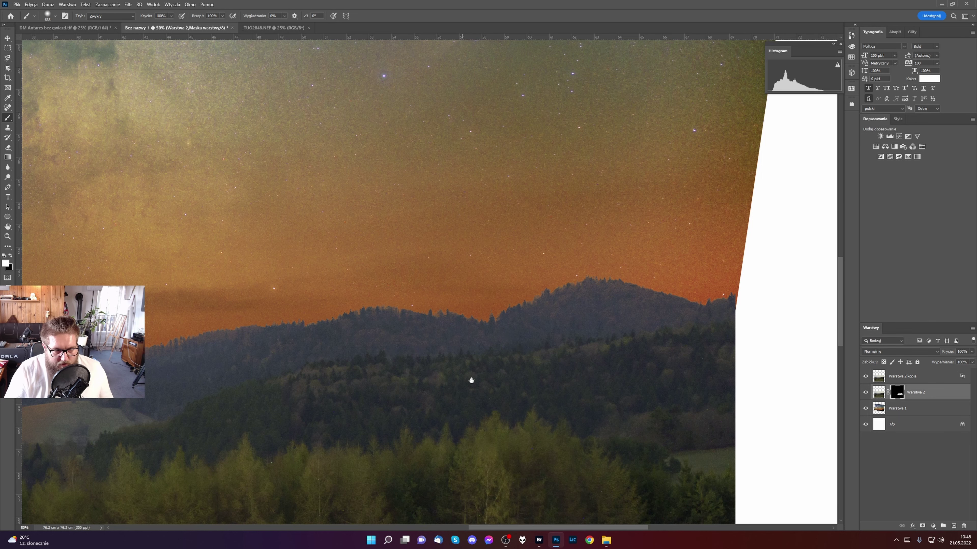
pyautogui.moveTo(471, 381); pyautogui.dragTo(696, 348)
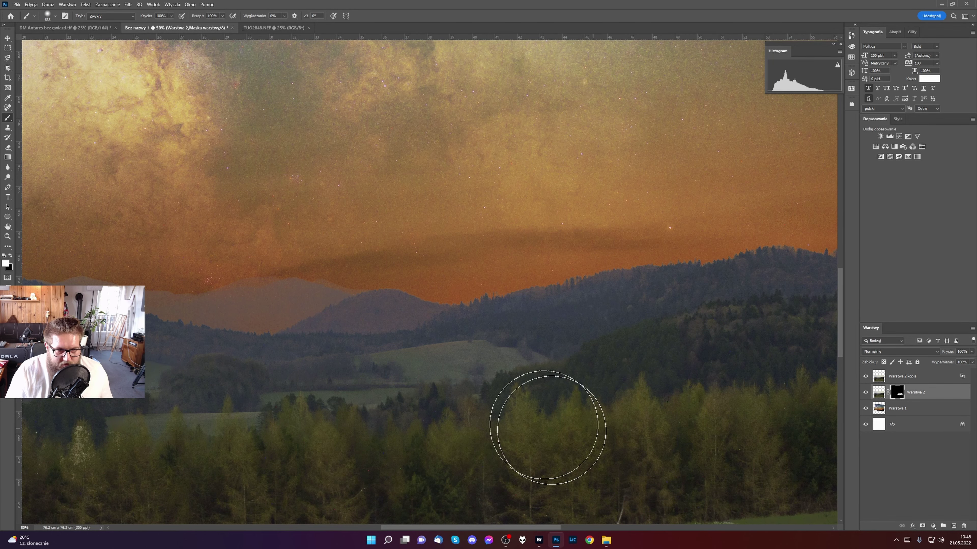
pyautogui.moveTo(545, 432); pyautogui.dragTo(669, 381)
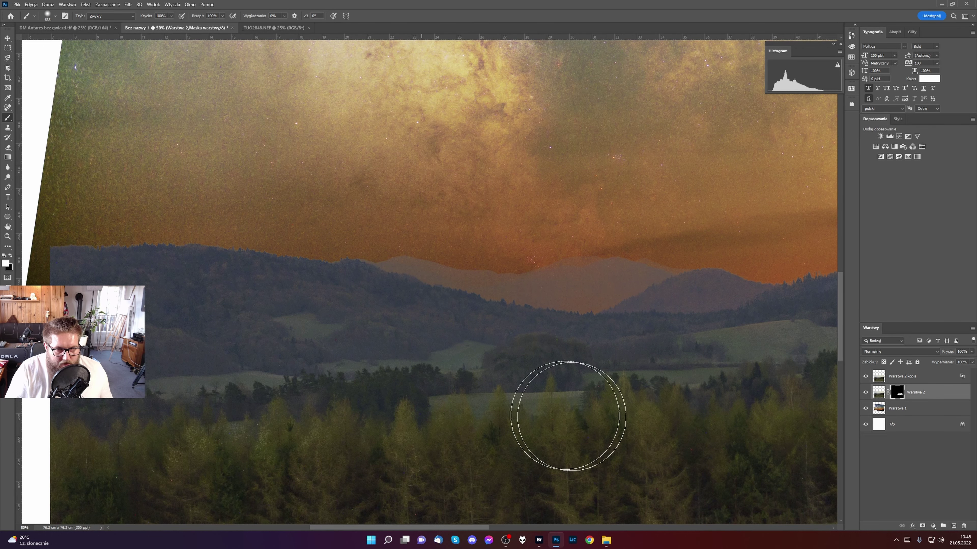
pyautogui.moveTo(581, 396)
pyautogui.mouseDown()
pyautogui.moveTo(619, 311)
pyautogui.moveTo(633, 224)
pyautogui.mouseUp()
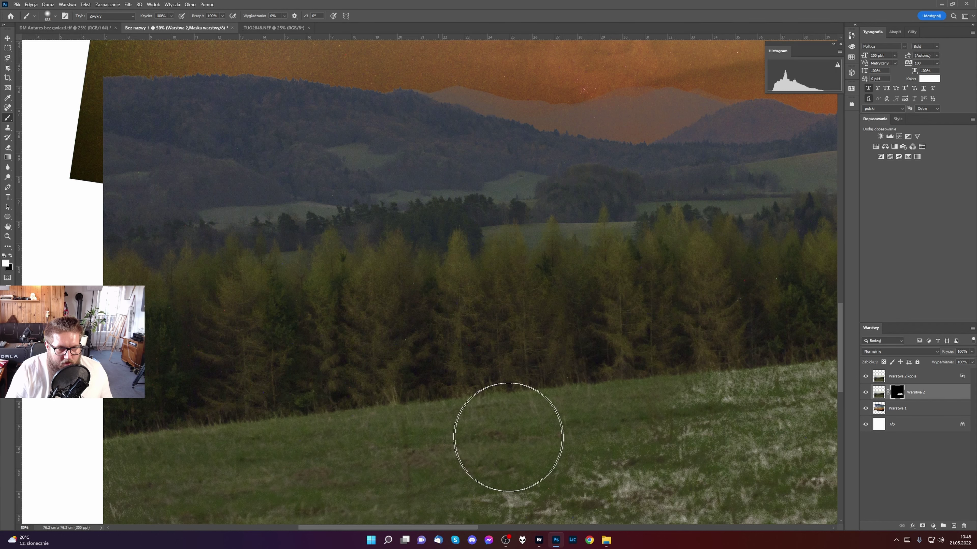
# Paint white on the Warstwa 2 mask across the whole meadow with a much larger brush.
pyautogui.moveTo(544, 371)
pyautogui.mouseDown()
pyautogui.moveTo(361, 269)
pyautogui.moveTo(404, 278)
pyautogui.moveTo(420, 264)
pyautogui.moveTo(414, 279)
pyautogui.mouseUp()
pyautogui.rightClick(392, 304)
pyautogui.hotkey('alt', 'space')
pyautogui.keyDown('alt'); pyautogui.click(419, 294); pyautogui.keyUp('alt')
pyautogui.keyDown('alt'); pyautogui.click(420, 293); pyautogui.keyUp('alt')
pyautogui.keyDown('alt'); pyautogui.click(420, 291); pyautogui.keyUp('alt')
pyautogui.moveTo(421, 289)
pyautogui.mouseDown()
pyautogui.moveTo(450, 281)
pyautogui.moveTo(431, 326)
pyautogui.moveTo(491, 290)
pyautogui.moveTo(726, 312)
pyautogui.moveTo(430, 345)
pyautogui.moveTo(266, 377)
pyautogui.mouseUp()
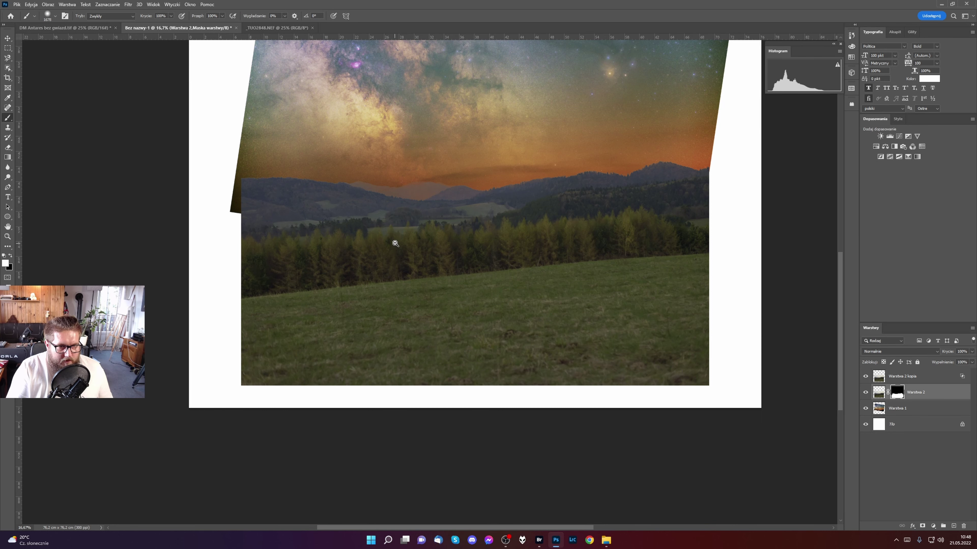
# Restore the left-hand wooded hillside and treetops by painting white on the Warstwa 2 mask with smaller brushes.
pyautogui.click(401, 227)
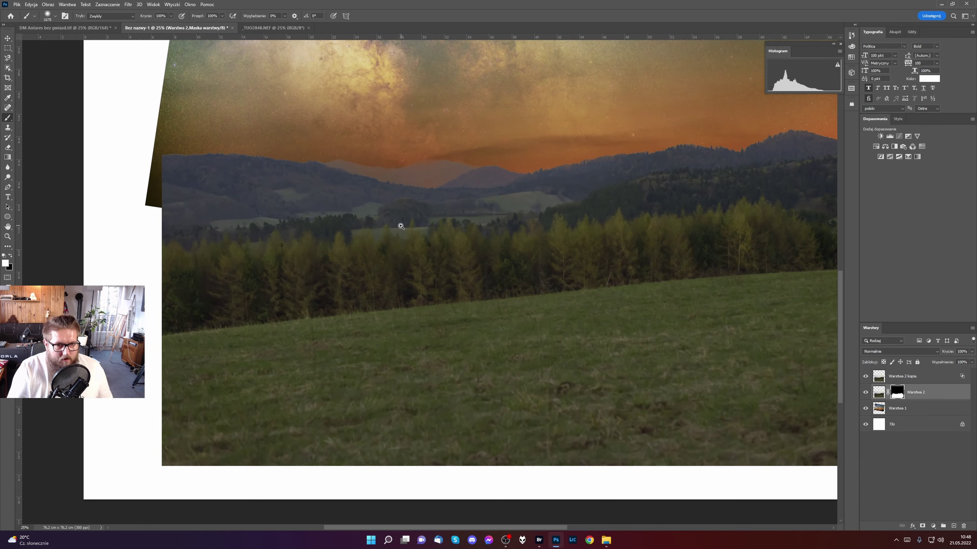
pyautogui.click(402, 234)
pyautogui.click(403, 239)
pyautogui.click(404, 246)
pyautogui.moveTo(422, 260)
pyautogui.mouseDown()
pyautogui.moveTo(271, 256)
pyautogui.moveTo(641, 338)
pyautogui.mouseUp()
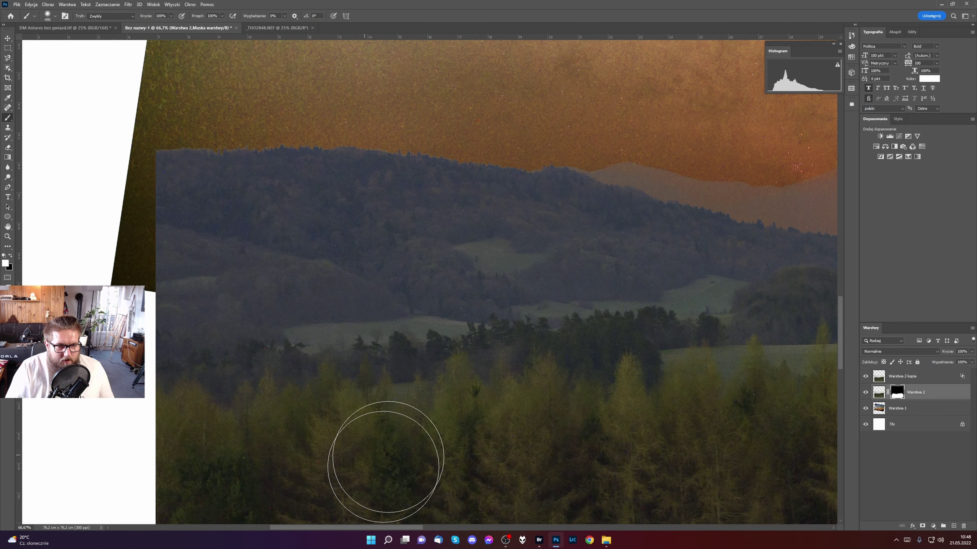
pyautogui.moveTo(451, 245); pyautogui.dragTo(455, 245)
pyautogui.moveTo(526, 375); pyautogui.dragTo(474, 377)
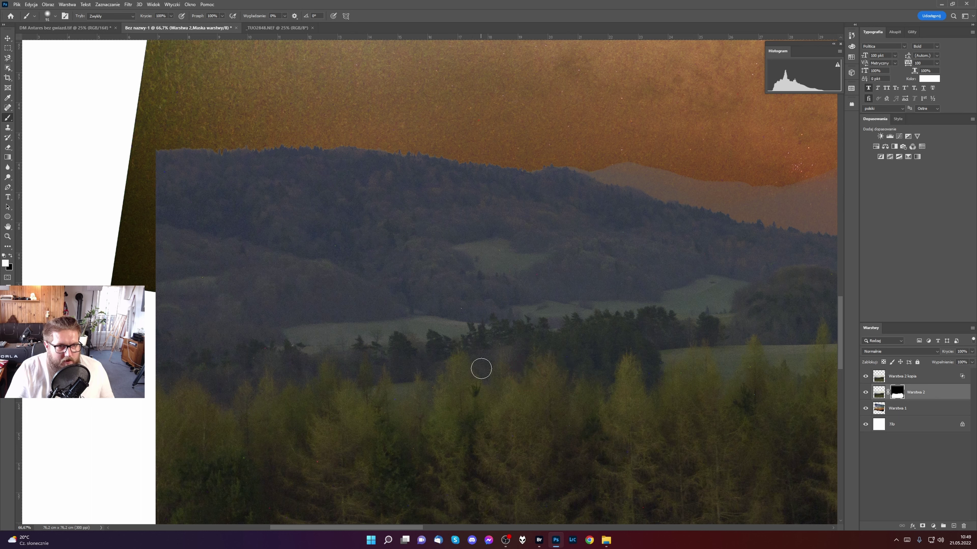
# Paint white on the Warstwa 2 mask over the distant mountains in the middle of the horizon, up to their ridgeline.
pyautogui.moveTo(613, 184)
pyautogui.mouseDown()
pyautogui.moveTo(621, 185)
pyautogui.moveTo(593, 183)
pyautogui.moveTo(641, 183)
pyautogui.moveTo(626, 175)
pyautogui.moveTo(718, 192)
pyautogui.moveTo(672, 196)
pyautogui.moveTo(695, 207)
pyautogui.moveTo(720, 194)
pyautogui.moveTo(768, 201)
pyautogui.moveTo(683, 203)
pyautogui.mouseUp()
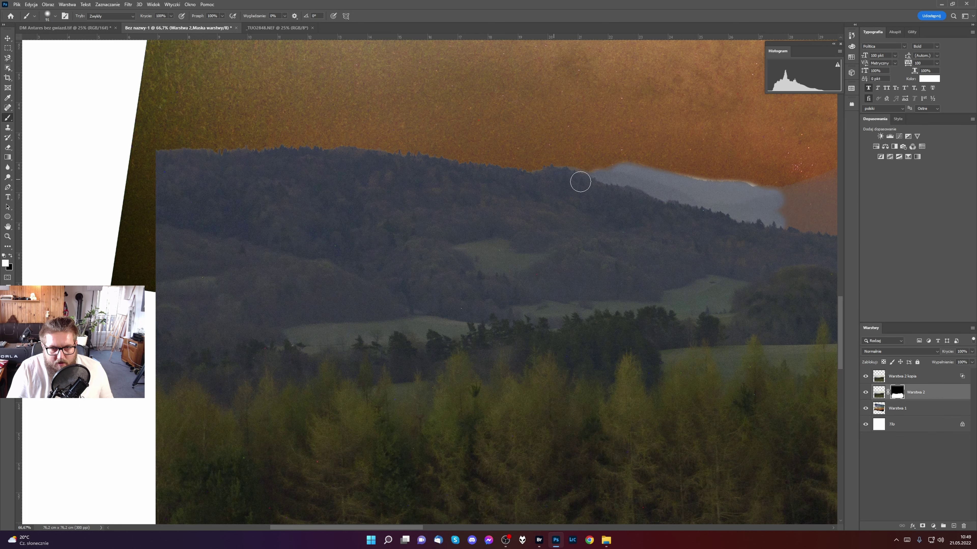
pyautogui.moveTo(672, 292); pyautogui.dragTo(265, 322)
pyautogui.moveTo(438, 209)
pyautogui.mouseDown()
pyautogui.moveTo(525, 192)
pyautogui.moveTo(478, 194)
pyautogui.moveTo(560, 192)
pyautogui.moveTo(624, 212)
pyautogui.moveTo(600, 195)
pyautogui.moveTo(650, 208)
pyautogui.mouseUp()
pyautogui.moveTo(524, 273)
pyautogui.mouseDown()
pyautogui.moveTo(495, 264)
pyautogui.moveTo(497, 235)
pyautogui.moveTo(415, 250)
pyautogui.moveTo(453, 218)
pyautogui.moveTo(523, 209)
pyautogui.moveTo(584, 222)
pyautogui.moveTo(591, 214)
pyautogui.moveTo(421, 291)
pyautogui.mouseUp()
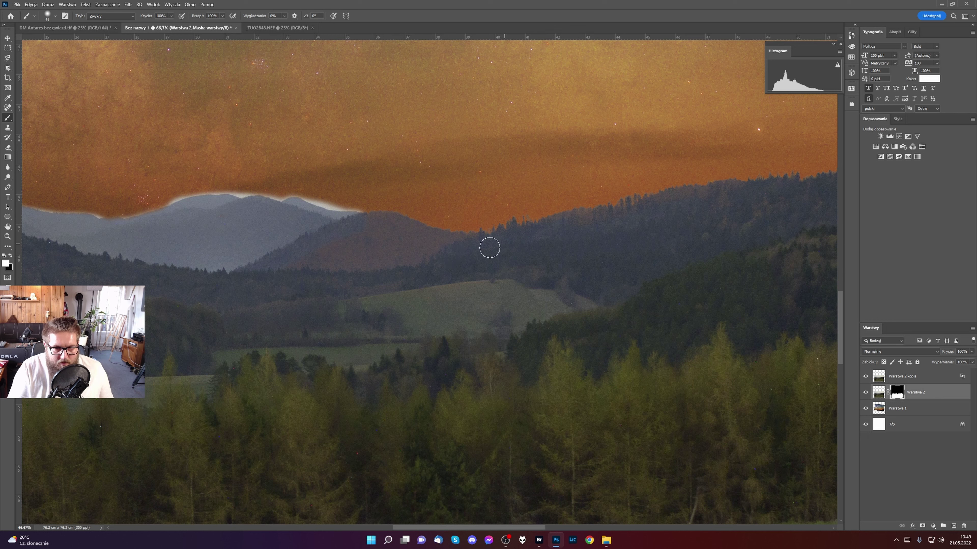
pyautogui.moveTo(440, 248)
pyautogui.mouseDown()
pyautogui.moveTo(463, 239)
pyautogui.moveTo(375, 220)
pyautogui.moveTo(324, 240)
pyautogui.moveTo(343, 257)
pyautogui.moveTo(409, 248)
pyautogui.mouseUp()
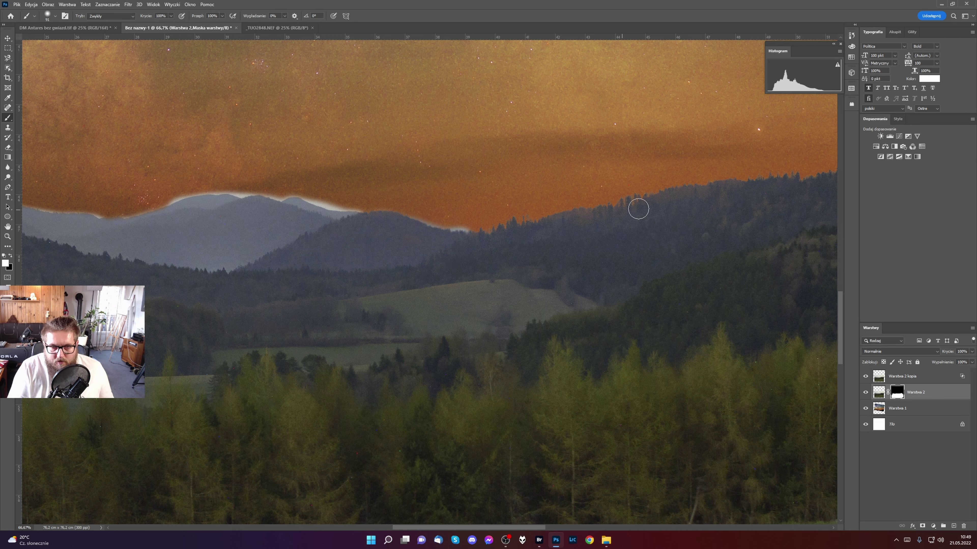
# Paint white on the Warstwa 2 mask along the wooded ridge on the right side of the landscape.
pyautogui.moveTo(643, 203)
pyautogui.mouseDown()
pyautogui.moveTo(585, 306)
pyautogui.moveTo(279, 359)
pyautogui.mouseUp()
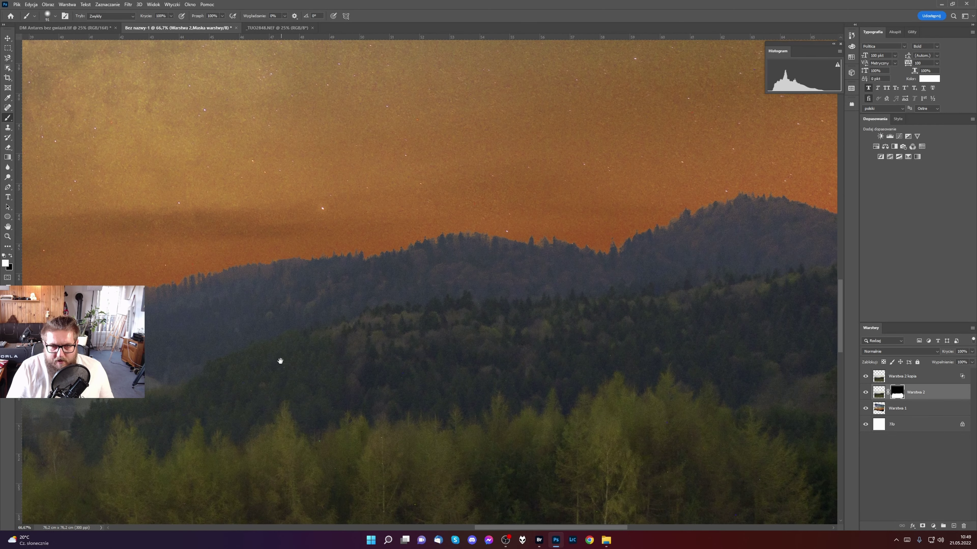
pyautogui.moveTo(410, 313); pyautogui.dragTo(240, 350)
pyautogui.moveTo(241, 351); pyautogui.dragTo(702, 327)
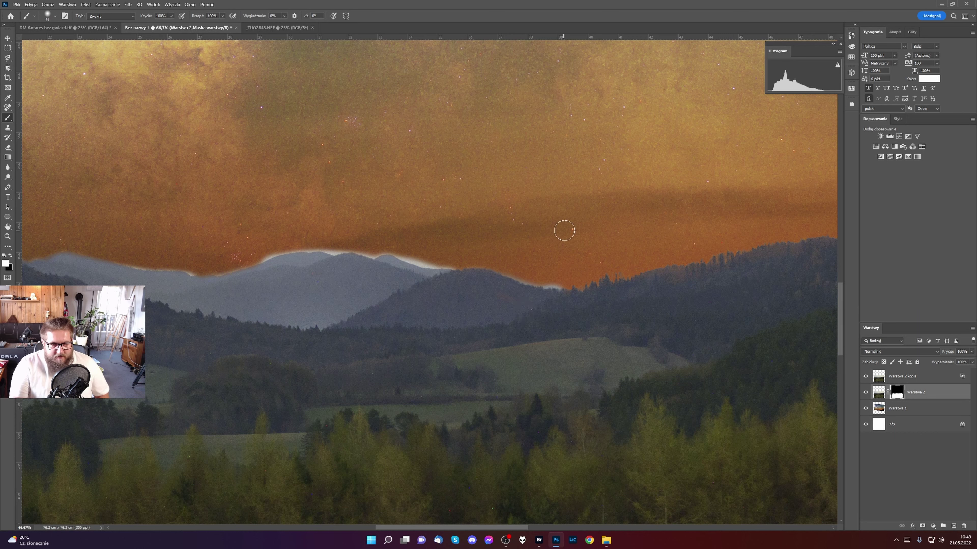
# Paint black on the Warstwa 2 mask with a brush of about 24 px over the pale halo along the dark middle hill's slope.
pyautogui.press('x')
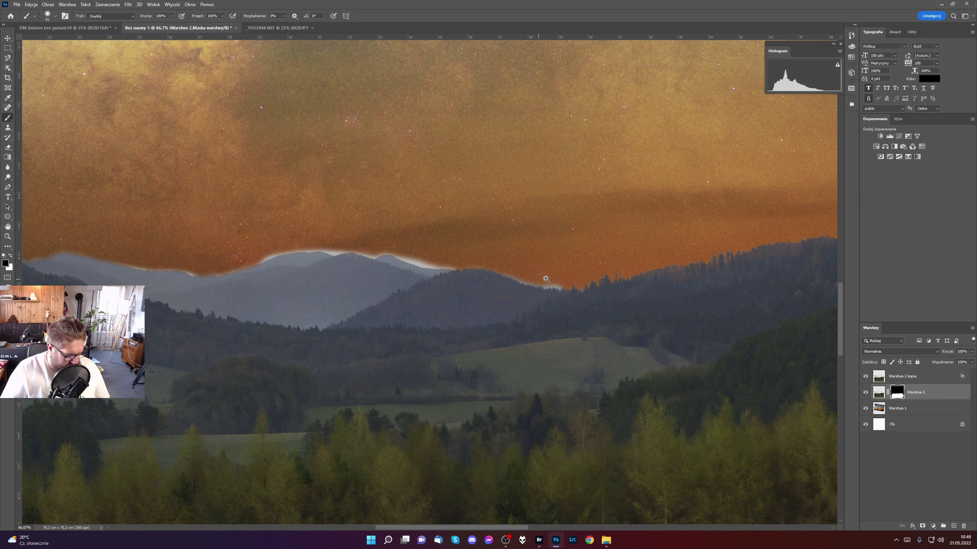
pyautogui.click(549, 292)
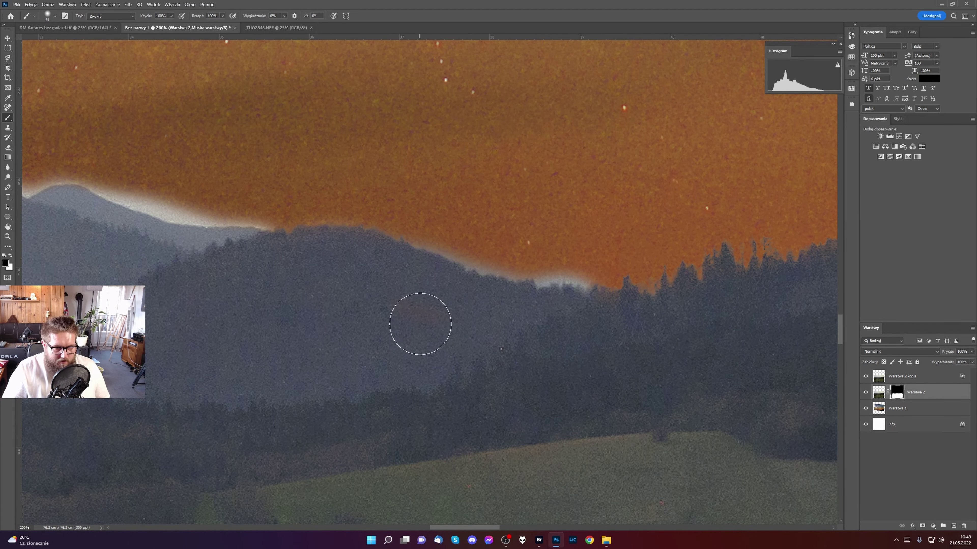
pyautogui.press('x')
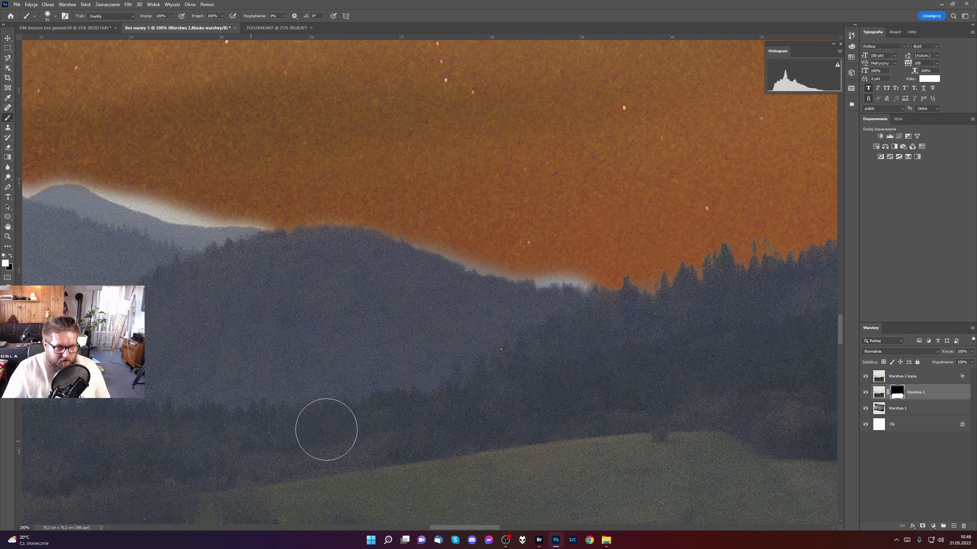
pyautogui.press('x')
pyautogui.moveTo(599, 234); pyautogui.dragTo(571, 236)
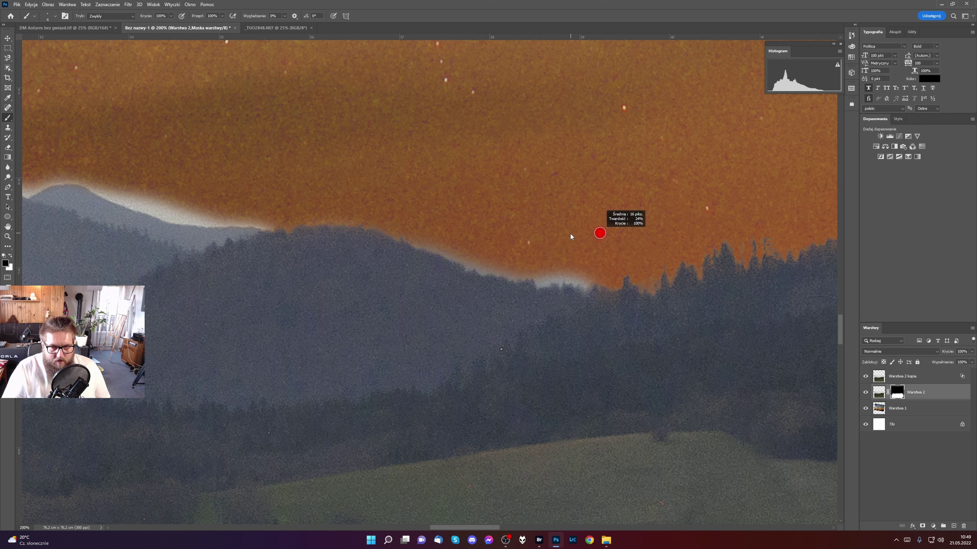
pyautogui.moveTo(549, 273)
pyautogui.mouseDown()
pyautogui.moveTo(573, 280)
pyautogui.moveTo(561, 272)
pyautogui.moveTo(587, 284)
pyautogui.moveTo(545, 280)
pyautogui.moveTo(569, 283)
pyautogui.moveTo(575, 271)
pyautogui.moveTo(480, 263)
pyautogui.moveTo(521, 277)
pyautogui.moveTo(454, 251)
pyautogui.moveTo(482, 270)
pyautogui.moveTo(421, 241)
pyautogui.moveTo(456, 257)
pyautogui.mouseUp()
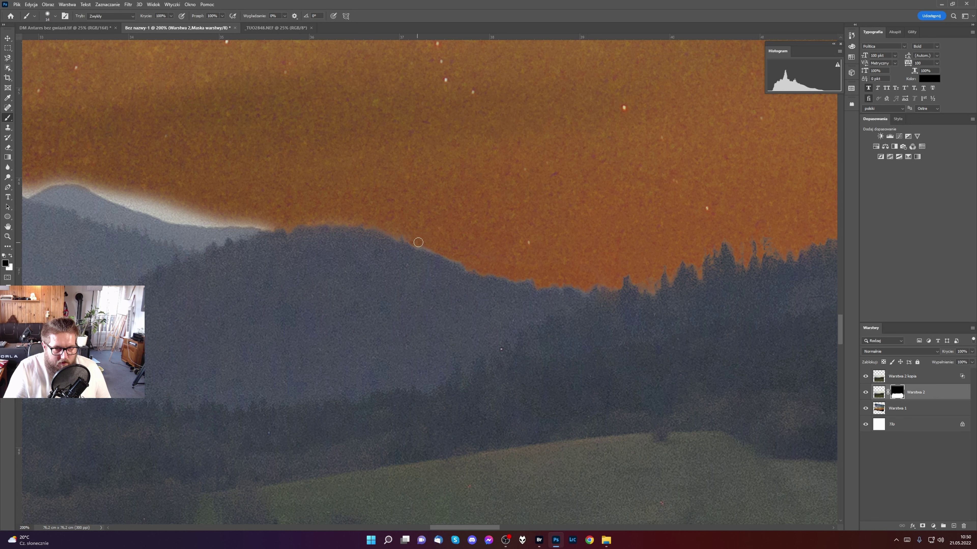
# With a 26 px brush at 0% hardness, paint black on the Warstwa 2 mask over the halo above the small distant peak.
pyautogui.rightClick(434, 209)
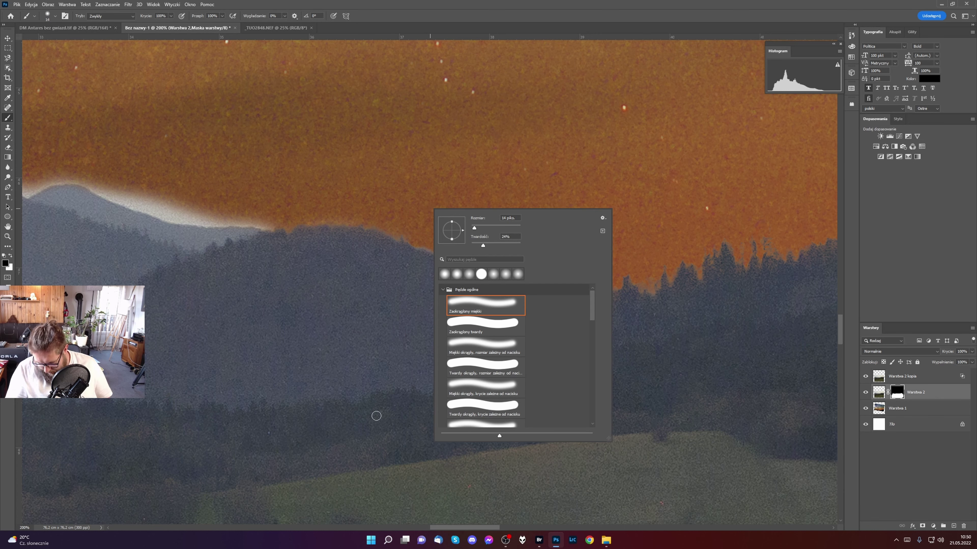
pyautogui.press('Escape')
pyautogui.moveTo(422, 179); pyautogui.dragTo(431, 177)
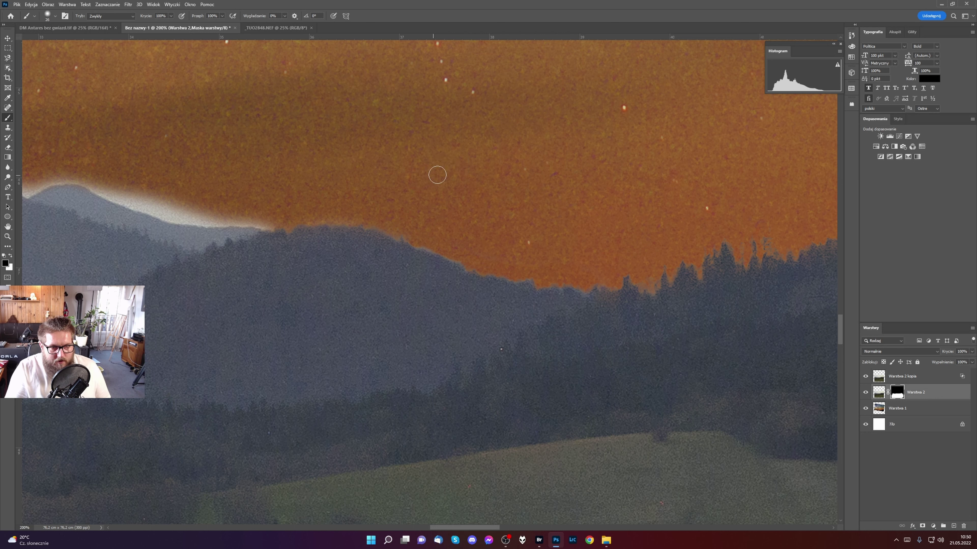
pyautogui.rightClick(496, 182)
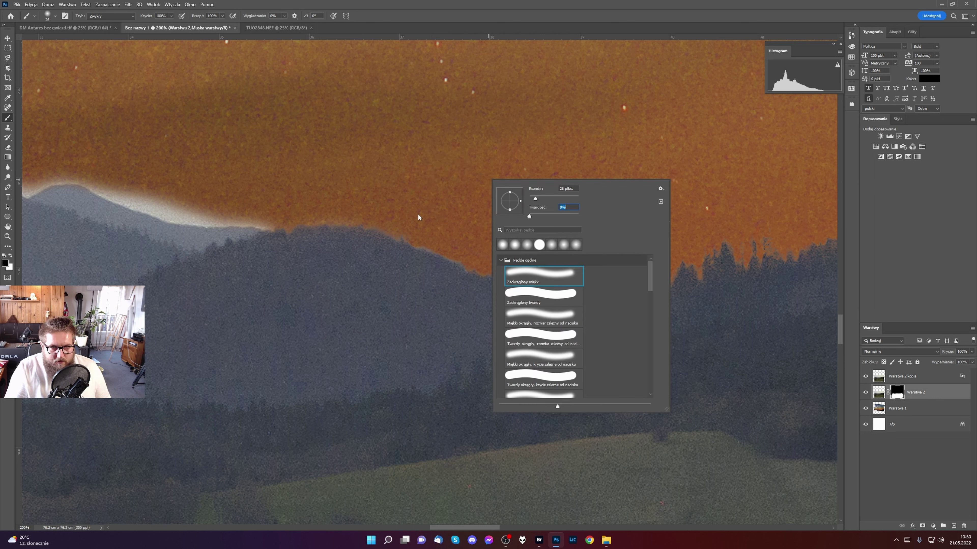
pyautogui.press('Escape')
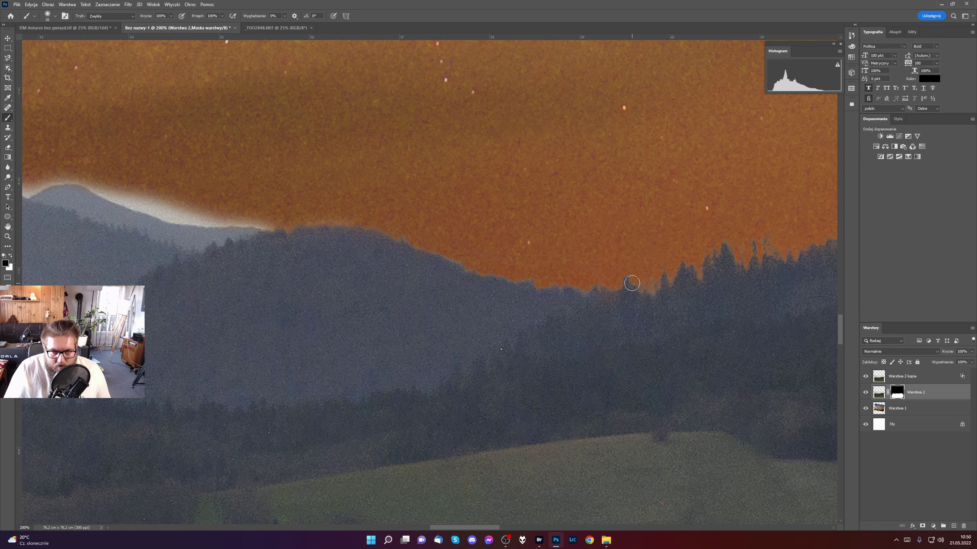
pyautogui.moveTo(353, 229); pyautogui.dragTo(674, 226)
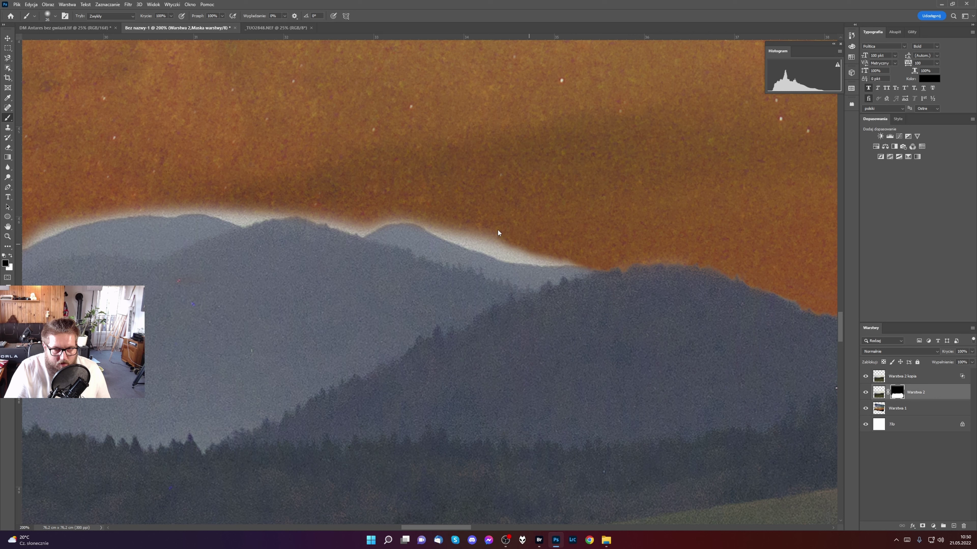
pyautogui.moveTo(473, 233)
pyautogui.mouseDown()
pyautogui.moveTo(497, 237)
pyautogui.moveTo(456, 228)
pyautogui.moveTo(479, 244)
pyautogui.moveTo(578, 261)
pyautogui.mouseUp()
pyautogui.moveTo(446, 231)
pyautogui.mouseDown()
pyautogui.moveTo(486, 252)
pyautogui.moveTo(573, 262)
pyautogui.mouseUp()
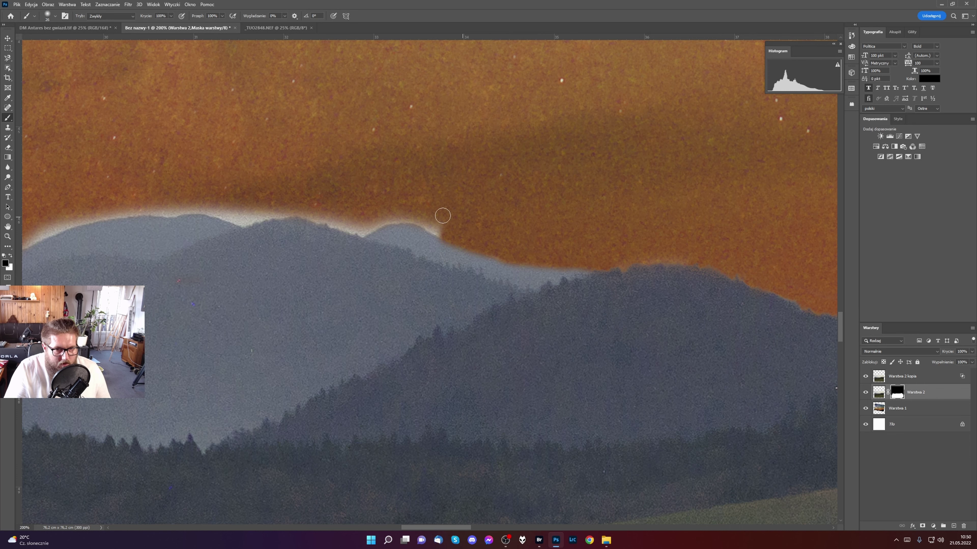
pyautogui.moveTo(400, 220)
pyautogui.mouseDown()
pyautogui.moveTo(363, 229)
pyautogui.moveTo(404, 218)
pyautogui.mouseUp()
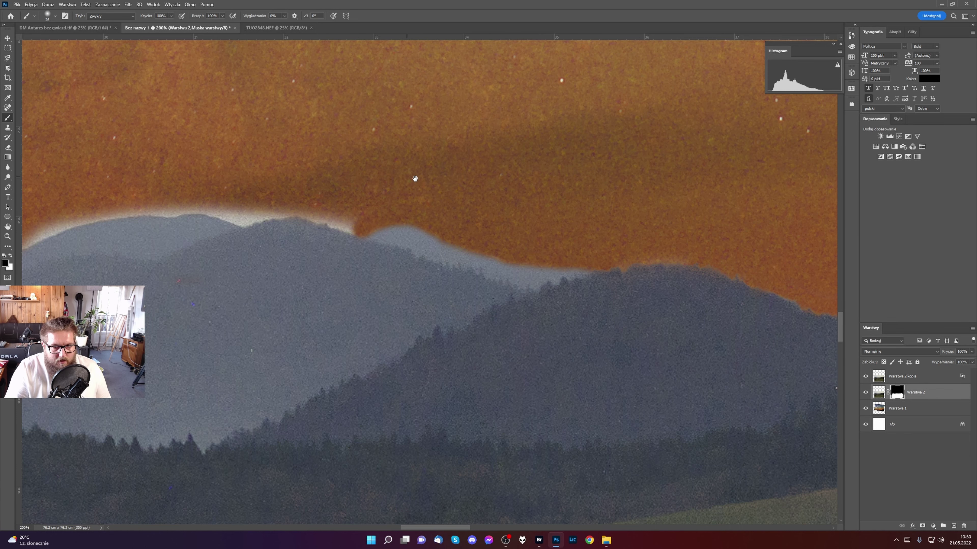
# Paint black on the Warstwa 2 mask over the pale halo along the broad distant mountain's crest and its left slope.
pyautogui.moveTo(414, 179); pyautogui.dragTo(625, 225)
pyautogui.moveTo(571, 281)
pyautogui.mouseDown()
pyautogui.moveTo(506, 267)
pyautogui.moveTo(458, 273)
pyautogui.moveTo(477, 270)
pyautogui.moveTo(436, 266)
pyautogui.moveTo(447, 260)
pyautogui.moveTo(438, 256)
pyautogui.mouseUp()
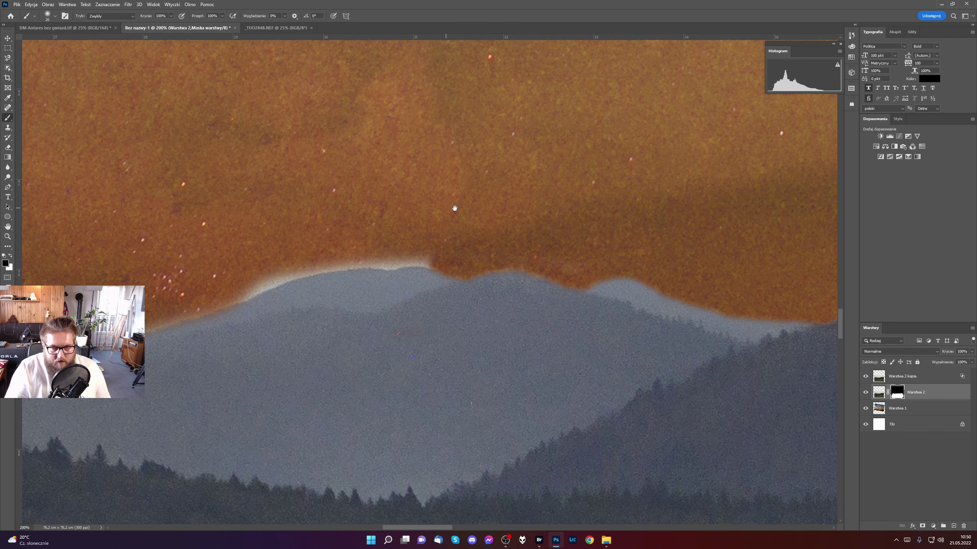
pyautogui.moveTo(446, 207); pyautogui.dragTo(593, 212)
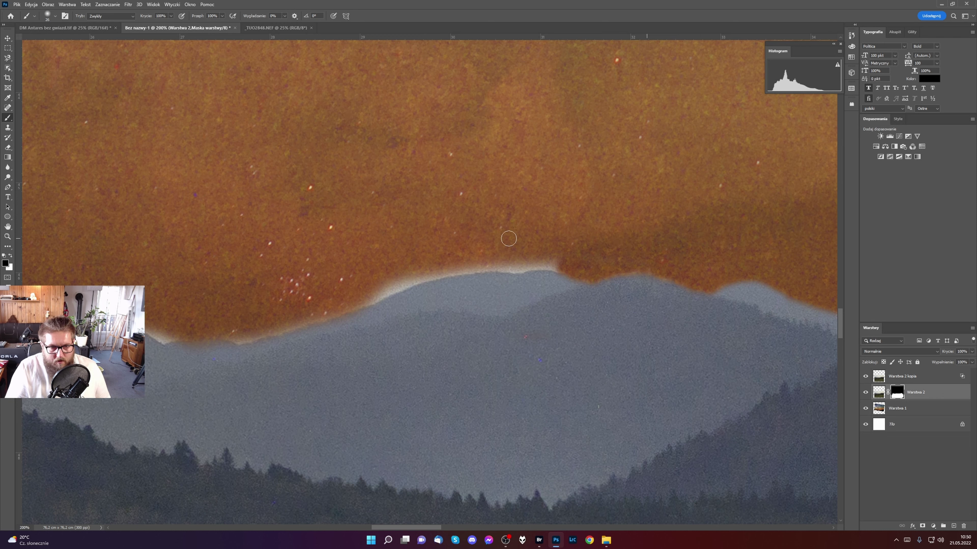
pyautogui.moveTo(352, 293)
pyautogui.mouseDown()
pyautogui.moveTo(441, 274)
pyautogui.moveTo(561, 269)
pyautogui.mouseUp()
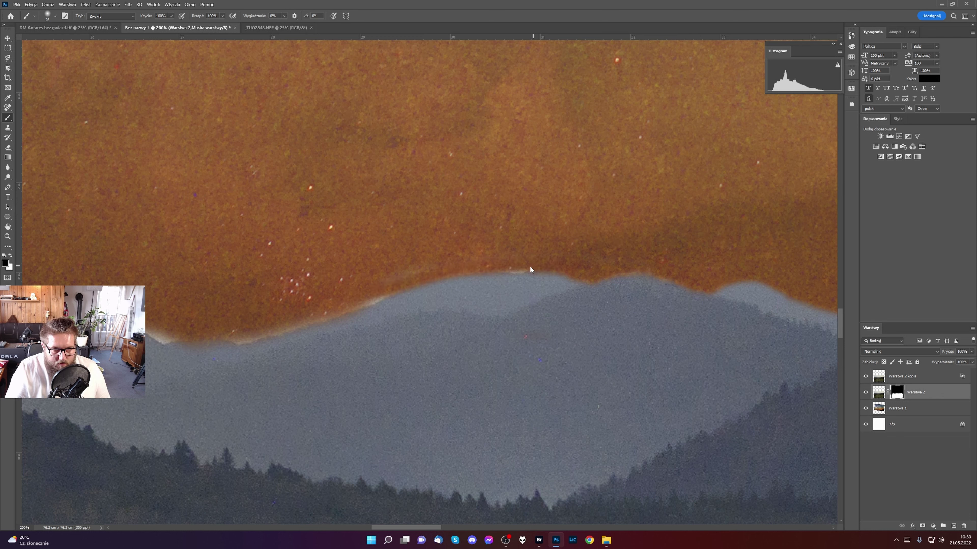
pyautogui.moveTo(397, 271)
pyautogui.mouseDown()
pyautogui.moveTo(366, 299)
pyautogui.moveTo(250, 333)
pyautogui.moveTo(383, 284)
pyautogui.mouseUp()
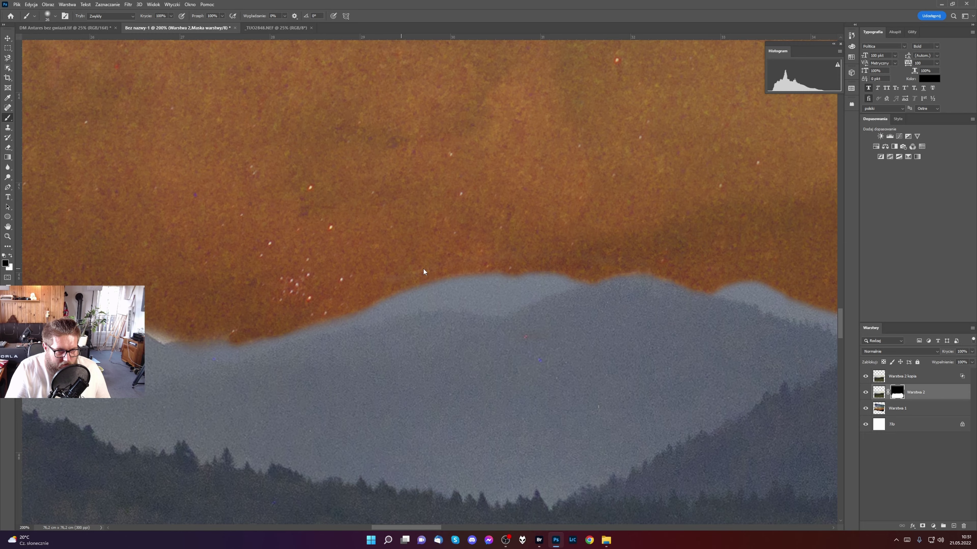
# Paint black on the Warstwa 2 mask over the halo from the left distant slope down to the saddle between the mountains.
pyautogui.moveTo(314, 254)
pyautogui.mouseDown()
pyautogui.moveTo(414, 224)
pyautogui.moveTo(583, 238)
pyautogui.mouseUp()
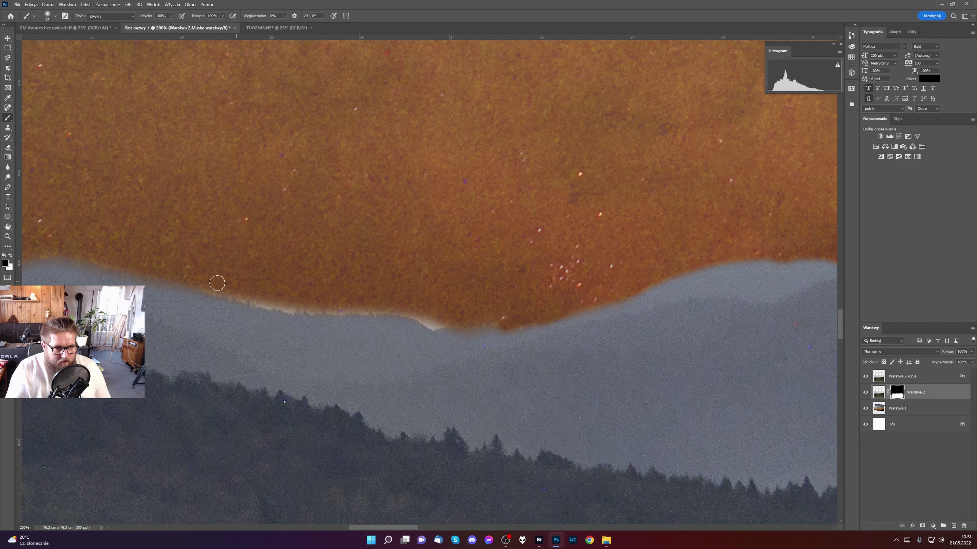
pyautogui.moveTo(214, 289)
pyautogui.mouseDown()
pyautogui.moveTo(299, 310)
pyautogui.moveTo(361, 302)
pyautogui.moveTo(344, 306)
pyautogui.moveTo(416, 314)
pyautogui.moveTo(432, 327)
pyautogui.mouseUp()
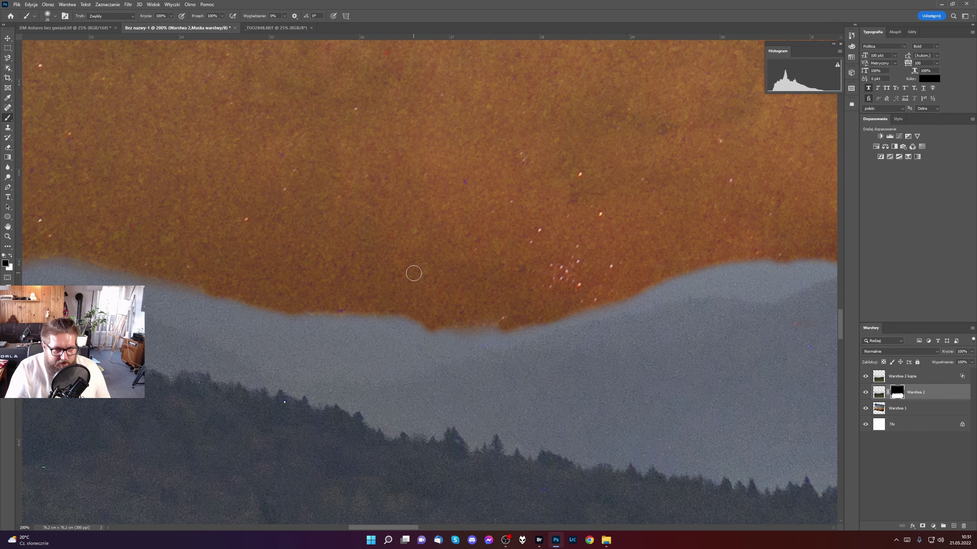
pyautogui.hscroll(-5, 458, 214)
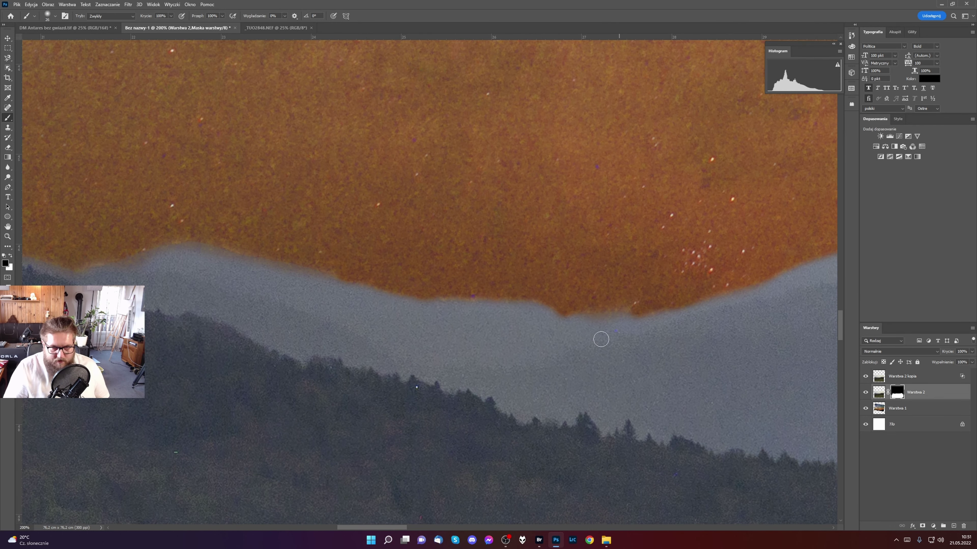
pyautogui.press('x')
pyautogui.press('x')
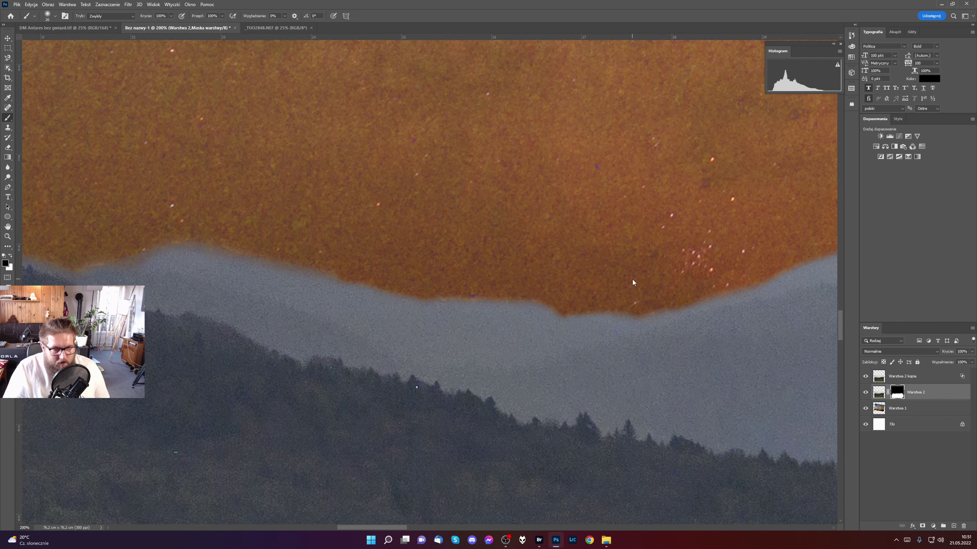
# Touch up the Warstwa 2 mask edge where the distant mountain meets the left wooded ridge, checking the treeline to the photo's edge.
pyautogui.moveTo(317, 198); pyautogui.dragTo(712, 222)
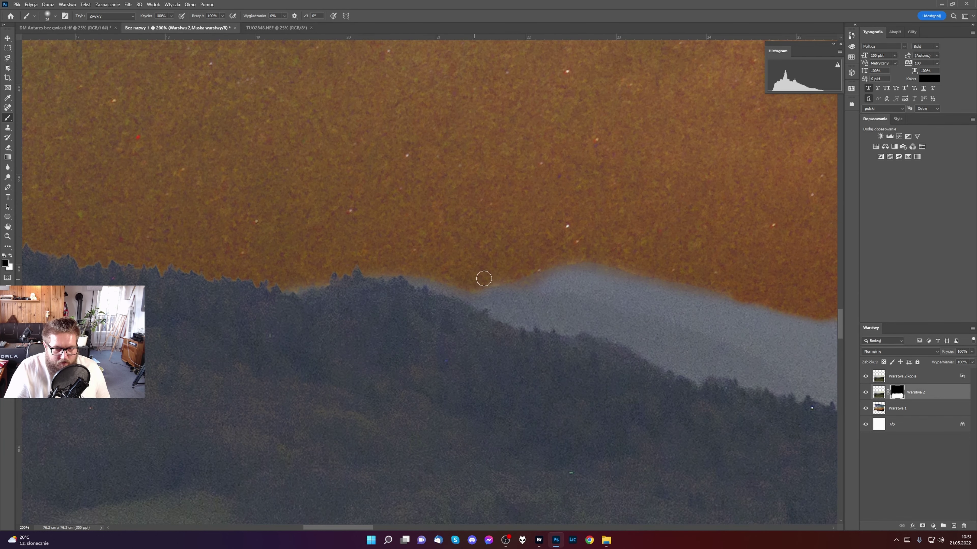
pyautogui.press('x')
pyautogui.press('x')
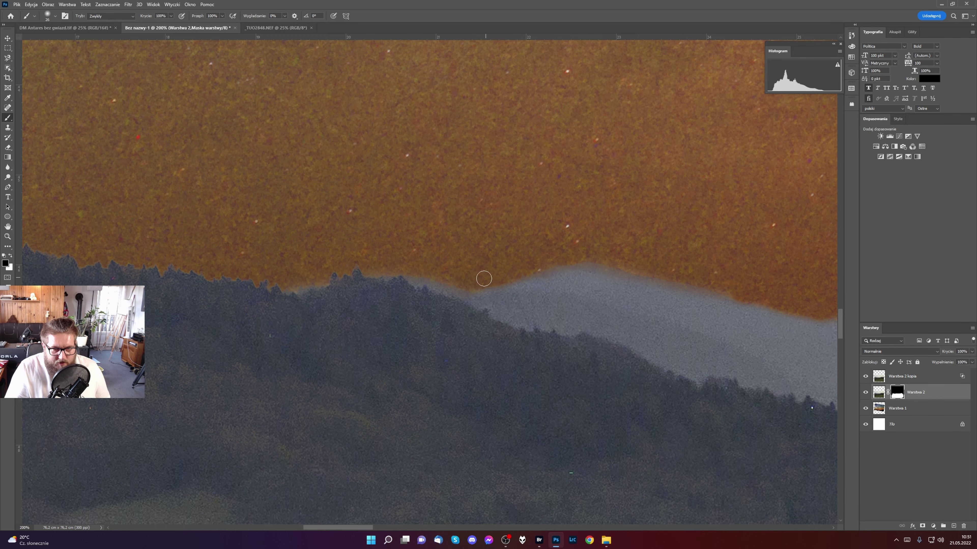
pyautogui.moveTo(279, 223); pyautogui.dragTo(628, 246)
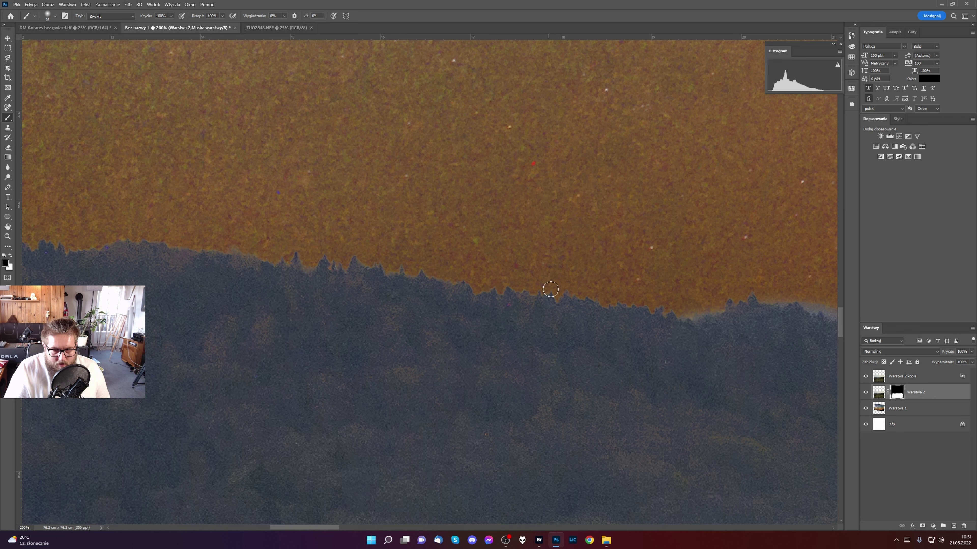
pyautogui.moveTo(284, 261); pyautogui.dragTo(771, 264)
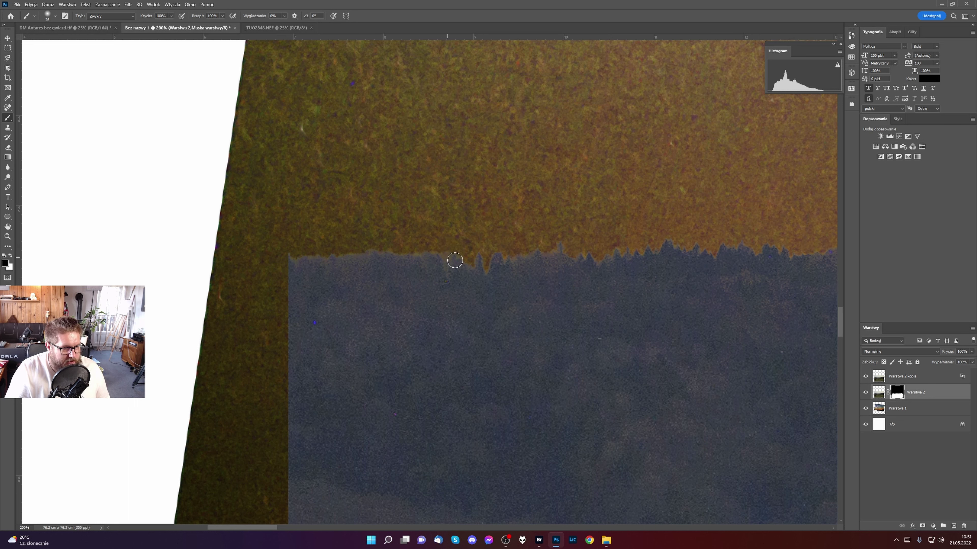
pyautogui.press('x')
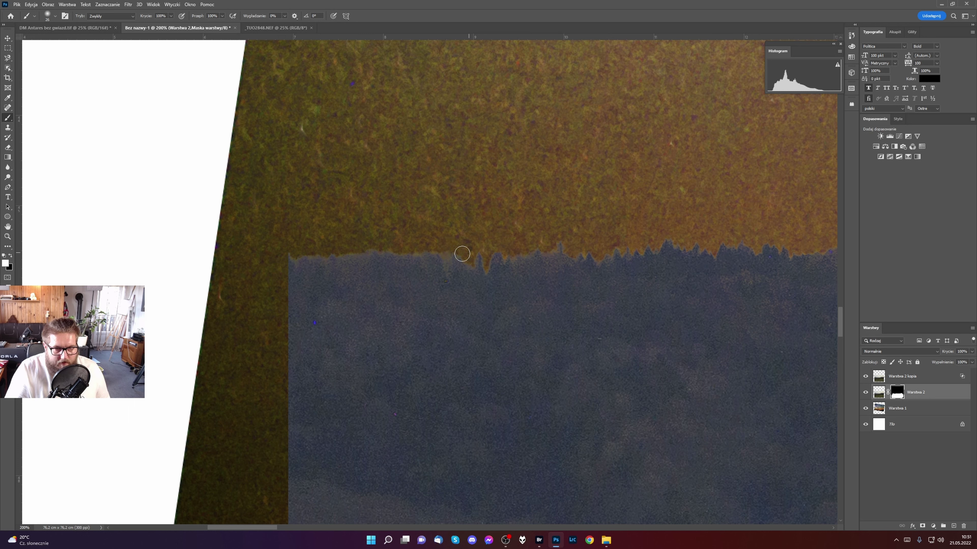
pyautogui.press('x')
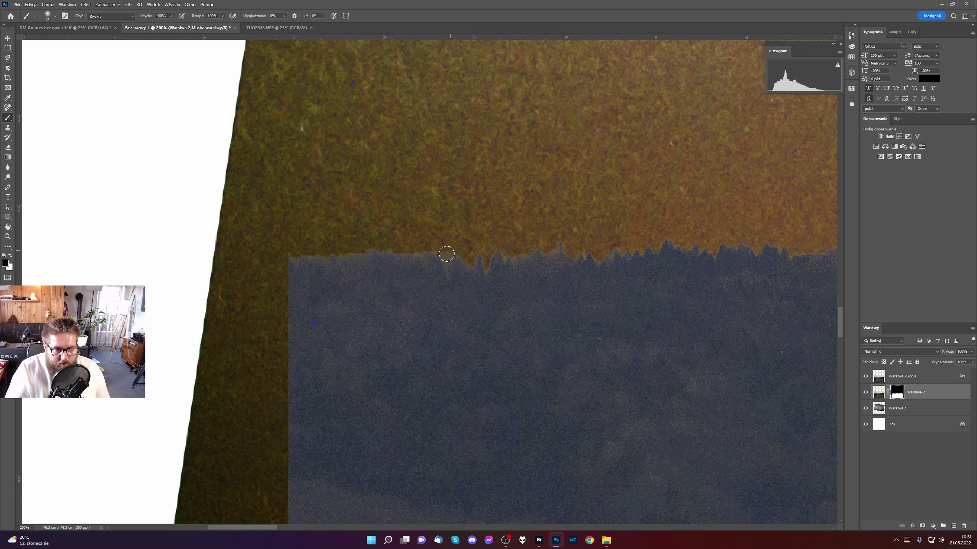
# Merge the Warstwa 2 kopia and Warstwa 2 layers into one foreground layer.
pyautogui.moveTo(556, 310); pyautogui.dragTo(594, 319)
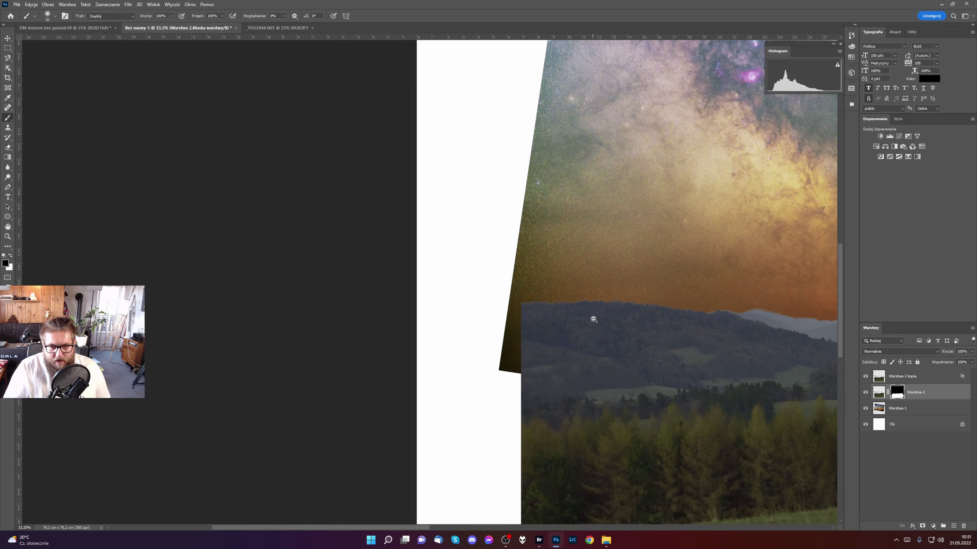
pyautogui.keyDown('alt'); pyautogui.click(594, 319); pyautogui.keyUp('alt')
pyautogui.keyDown('alt'); pyautogui.click(595, 322); pyautogui.keyUp('alt')
pyautogui.keyDown('alt'); pyautogui.click(598, 325); pyautogui.keyUp('alt')
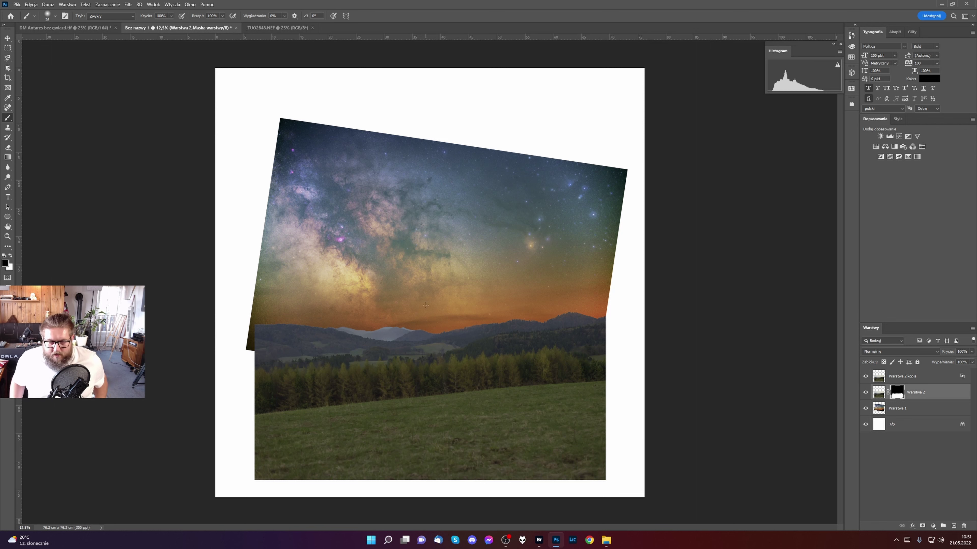
pyautogui.click(879, 375)
pyautogui.keyDown('shift'); pyautogui.click(879, 398); pyautogui.keyUp('shift')
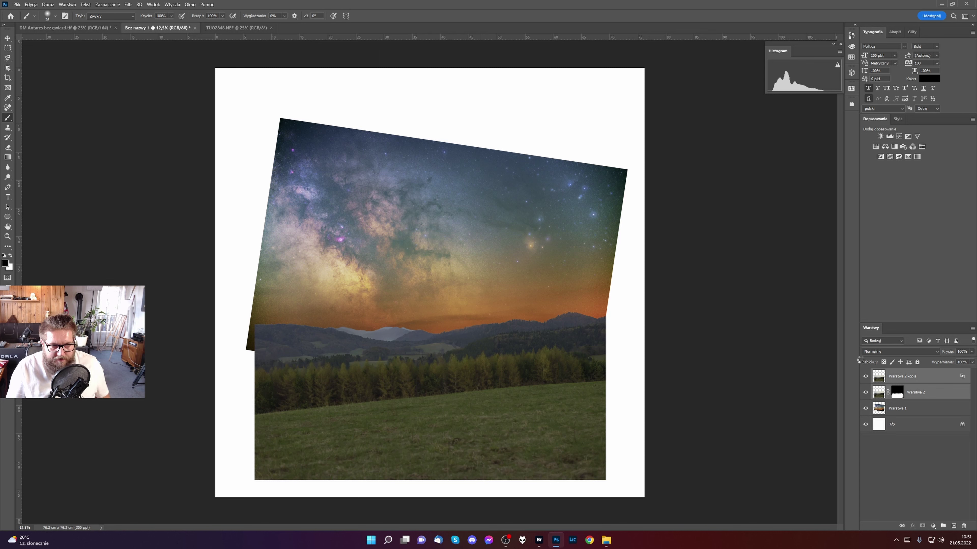
pyautogui.hotkey('ctrl', 'e')
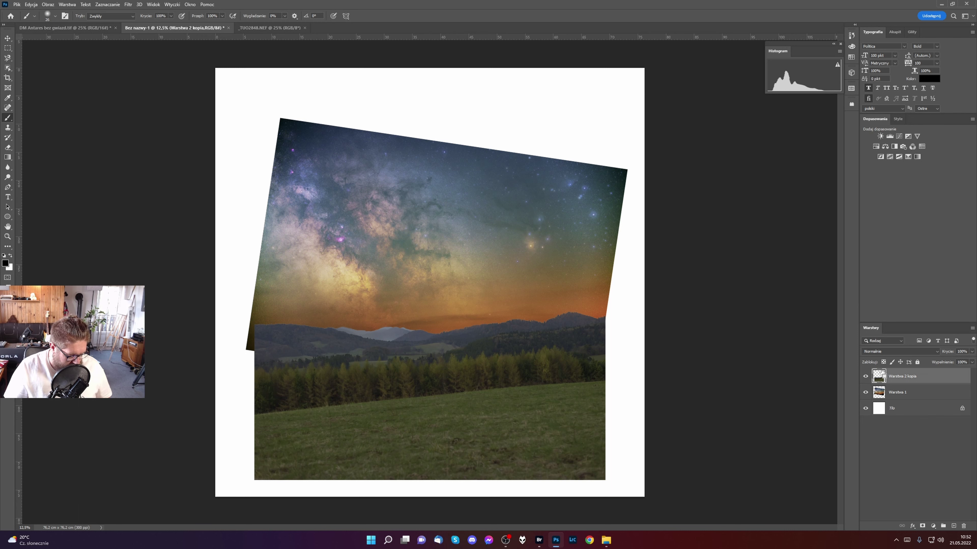
# Apply Color Balance to the merged foreground with highlights +8, -28, -50 and midtones green +3, and fine-tune the yellow–blue balance.
pyautogui.hotkey('ctrl', 'b')
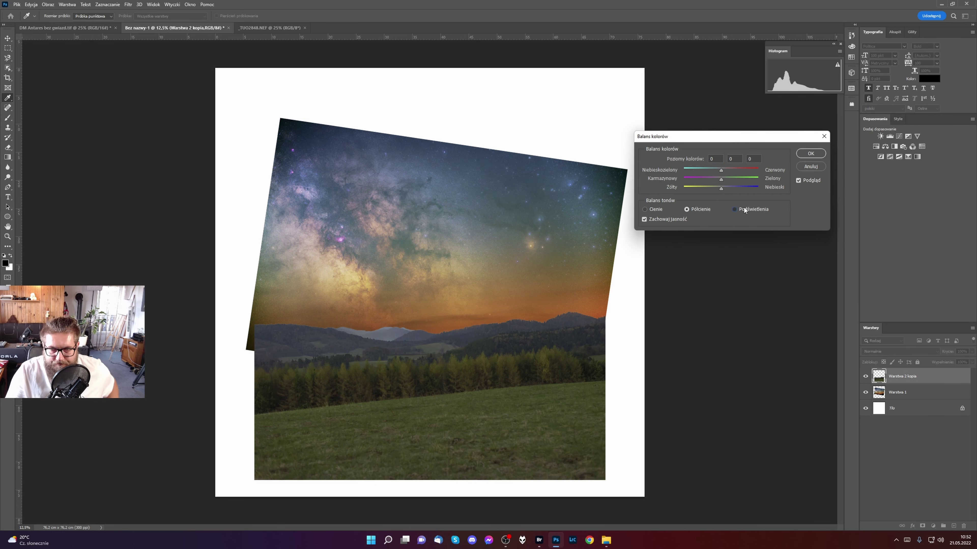
pyautogui.moveTo(720, 188)
pyautogui.mouseDown()
pyautogui.moveTo(703, 187)
pyautogui.moveTo(725, 171)
pyautogui.mouseUp()
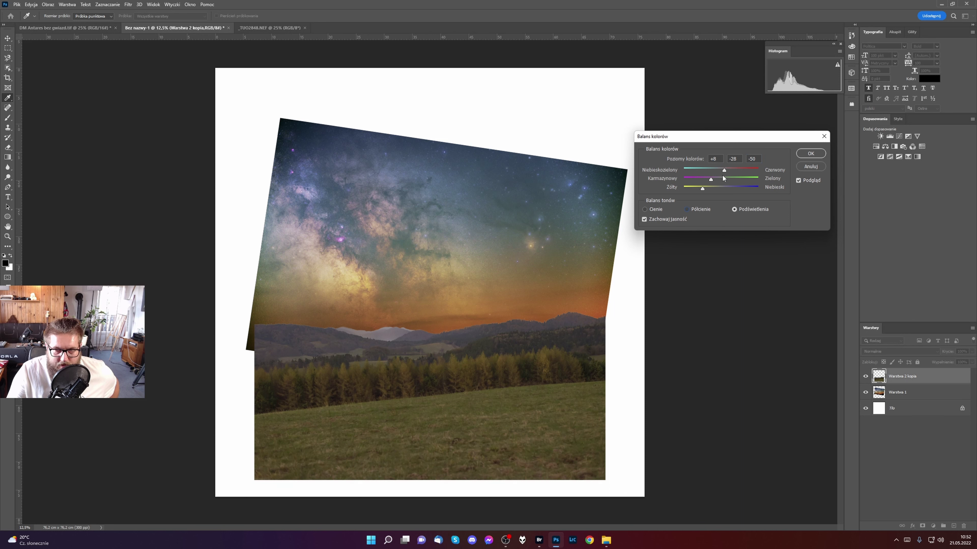
pyautogui.click(700, 210)
pyautogui.moveTo(722, 179); pyautogui.dragTo(722, 180)
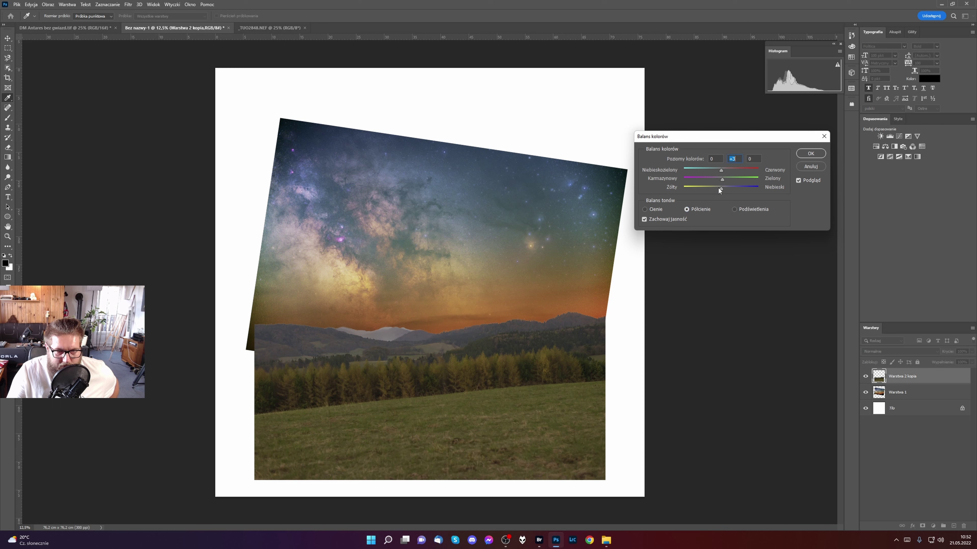
pyautogui.moveTo(718, 188)
pyautogui.mouseDown()
pyautogui.moveTo(731, 186)
pyautogui.moveTo(719, 178)
pyautogui.moveTo(727, 186)
pyautogui.mouseUp()
pyautogui.click(671, 211)
pyautogui.press('Return')
pyautogui.press('b')
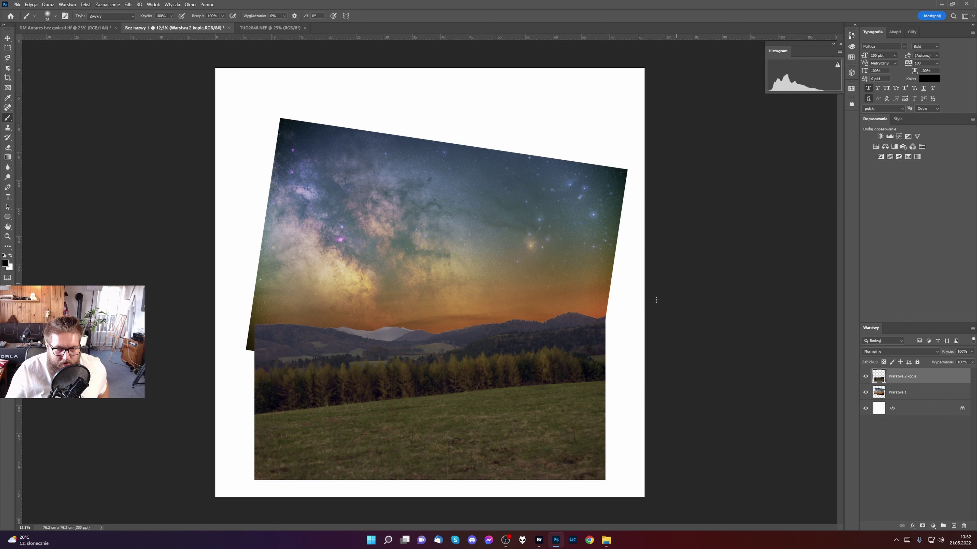
# Darken the merged foreground with Levels, setting the black input to 2 and the midtones to 0.83.
pyautogui.hotkey('ctrl', 'l')
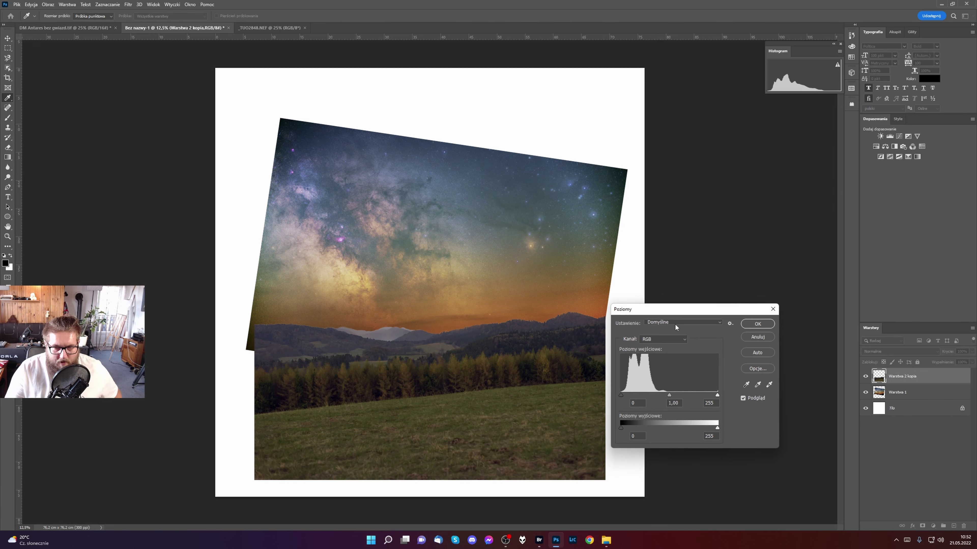
pyautogui.moveTo(621, 394); pyautogui.dragTo(677, 396)
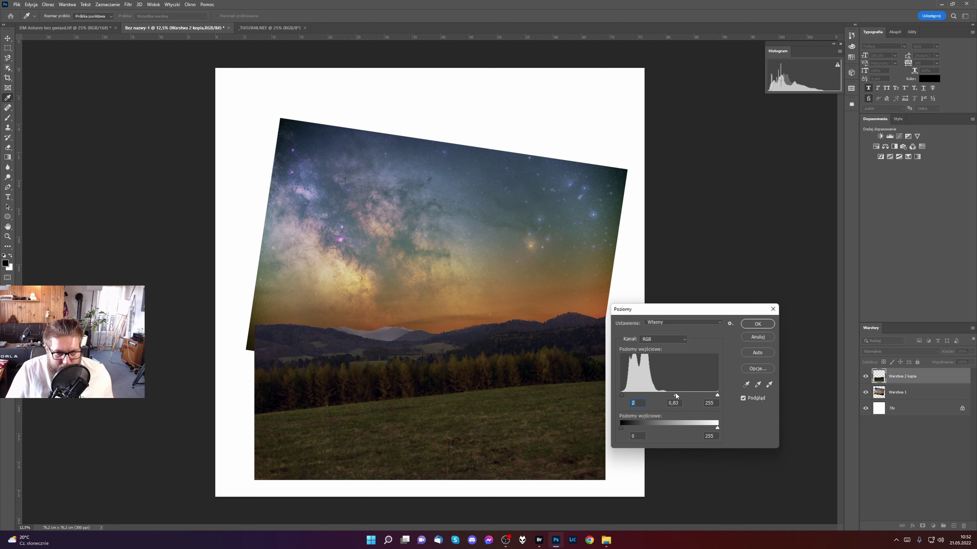
pyautogui.click(757, 324)
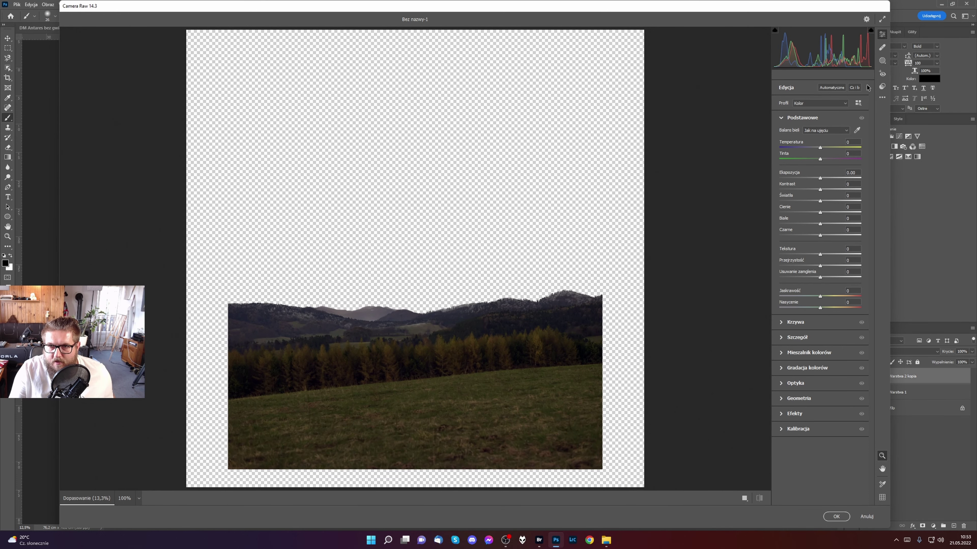
# In the Camera Raw filter, add a linear gradient mask over the mountains and intersect it with the brighter luminance range to isolate the distant peak.
pyautogui.click(882, 60)
pyautogui.click(799, 149)
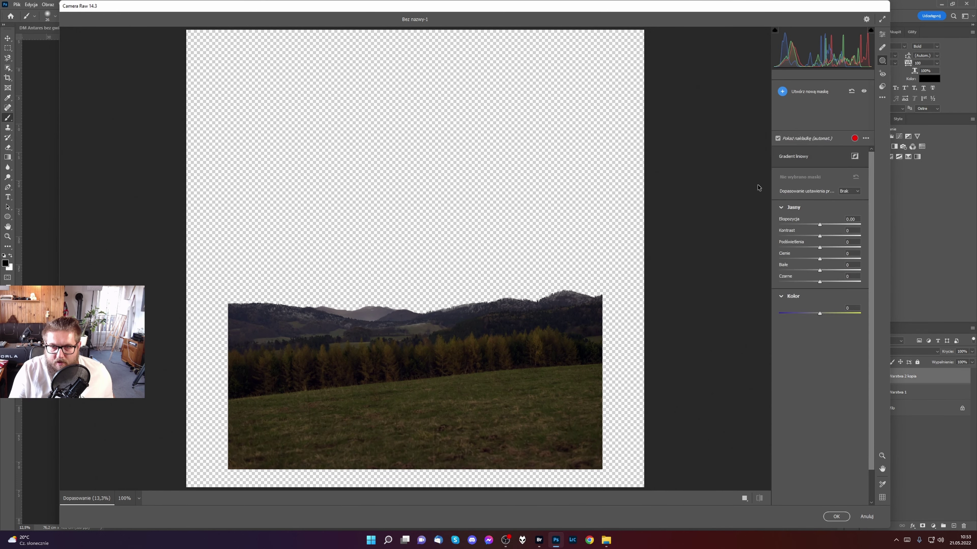
pyautogui.moveTo(379, 277); pyautogui.dragTo(378, 367)
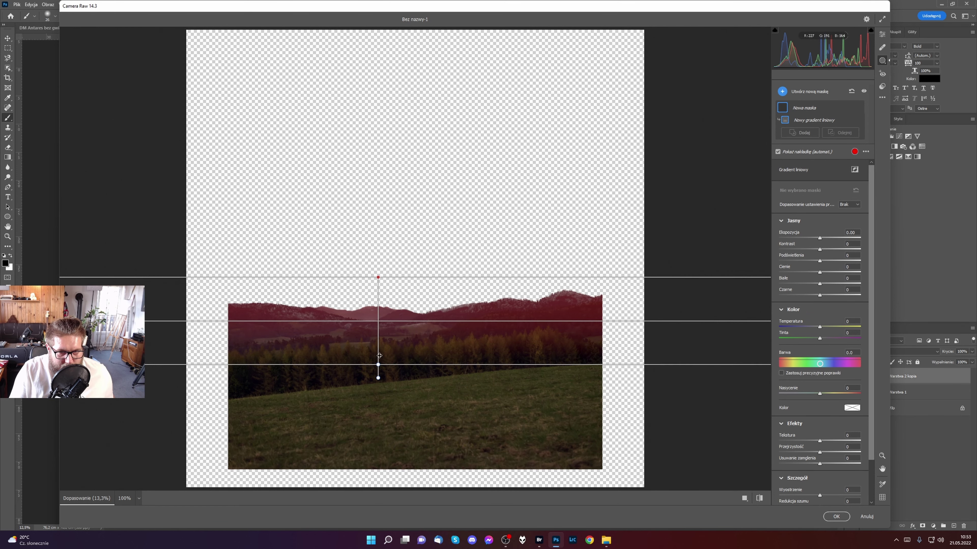
pyautogui.moveTo(381, 320); pyautogui.dragTo(384, 324)
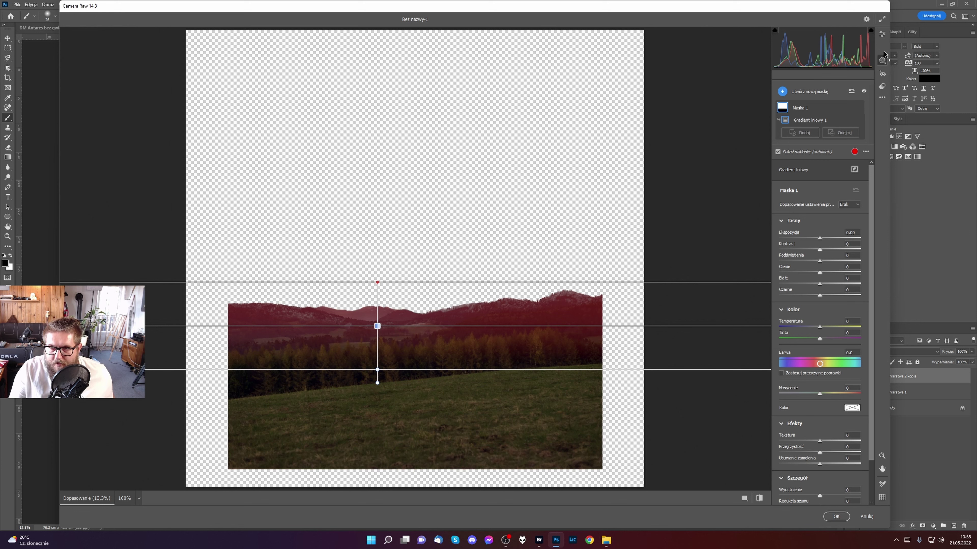
pyautogui.click(849, 108)
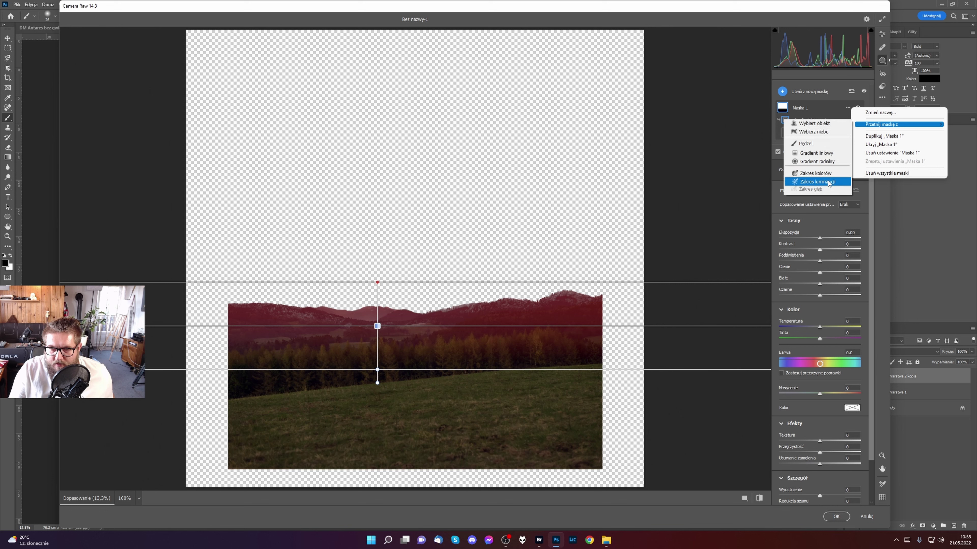
pyautogui.click(829, 181)
pyautogui.moveTo(781, 214); pyautogui.dragTo(824, 218)
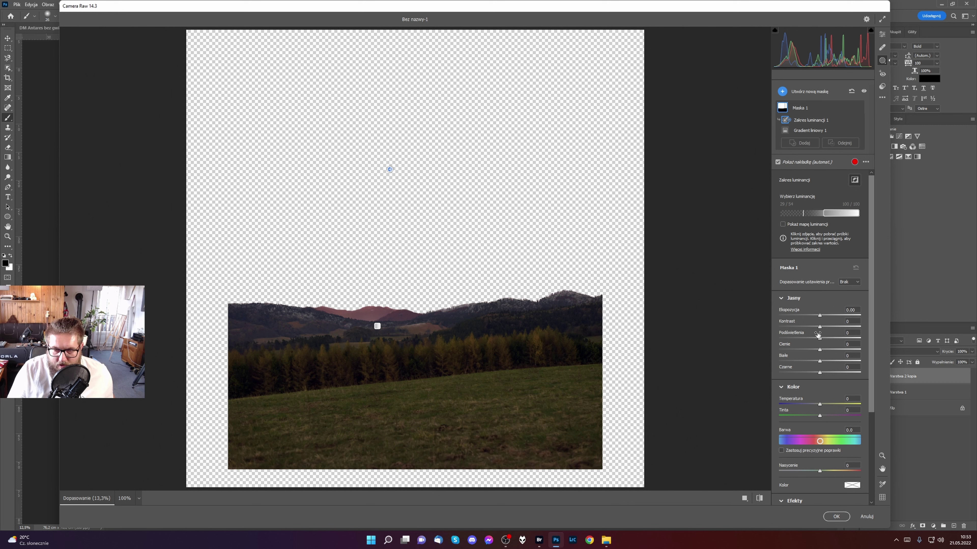
# Lower the mask's highlights beyond -65, set temperature +4 and tint +6, apply the filter, and compare with the foreground layer hidden and shown.
pyautogui.moveTo(819, 339); pyautogui.dragTo(793, 338)
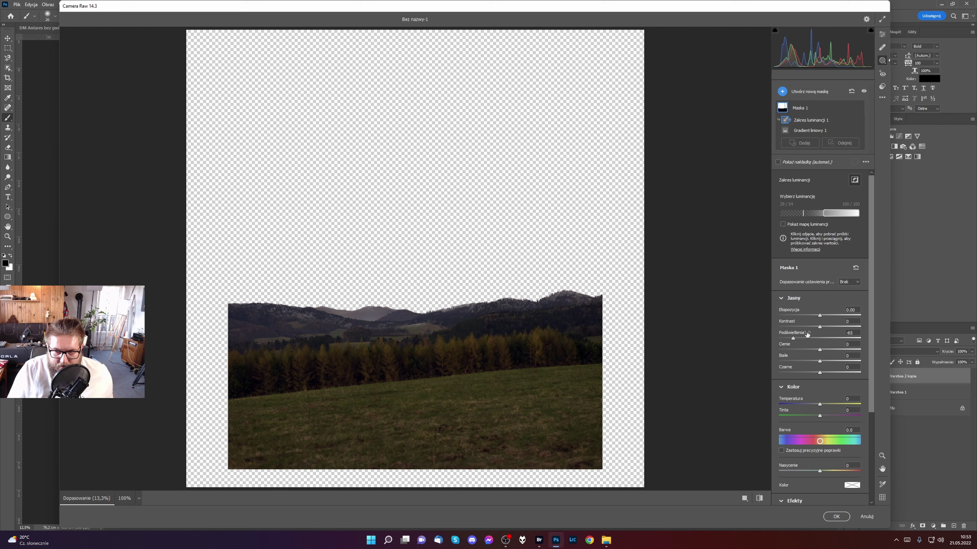
pyautogui.moveTo(819, 405)
pyautogui.mouseDown()
pyautogui.moveTo(823, 418)
pyautogui.moveTo(821, 405)
pyautogui.mouseUp()
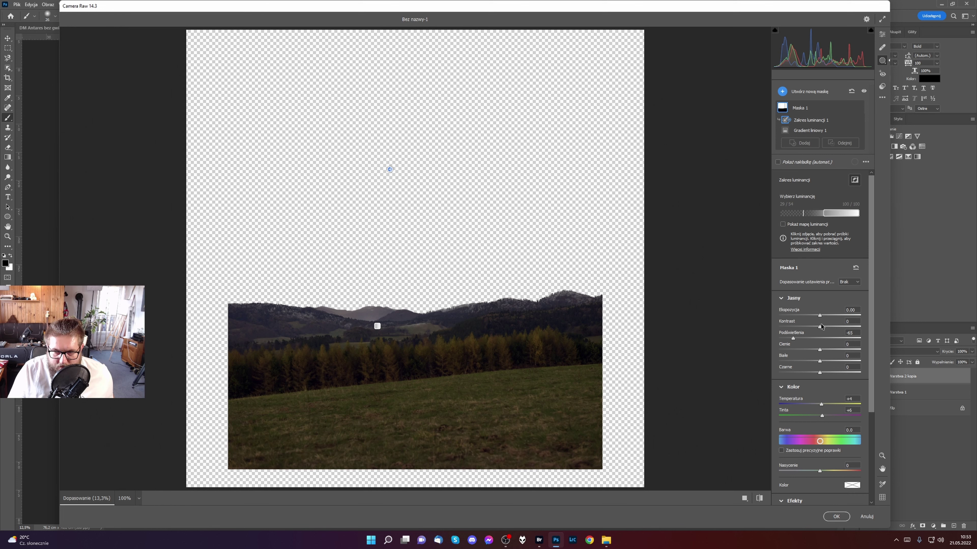
pyautogui.moveTo(792, 339)
pyautogui.mouseDown()
pyautogui.moveTo(816, 362)
pyautogui.moveTo(819, 350)
pyautogui.moveTo(785, 339)
pyautogui.mouseUp()
pyautogui.click(835, 516)
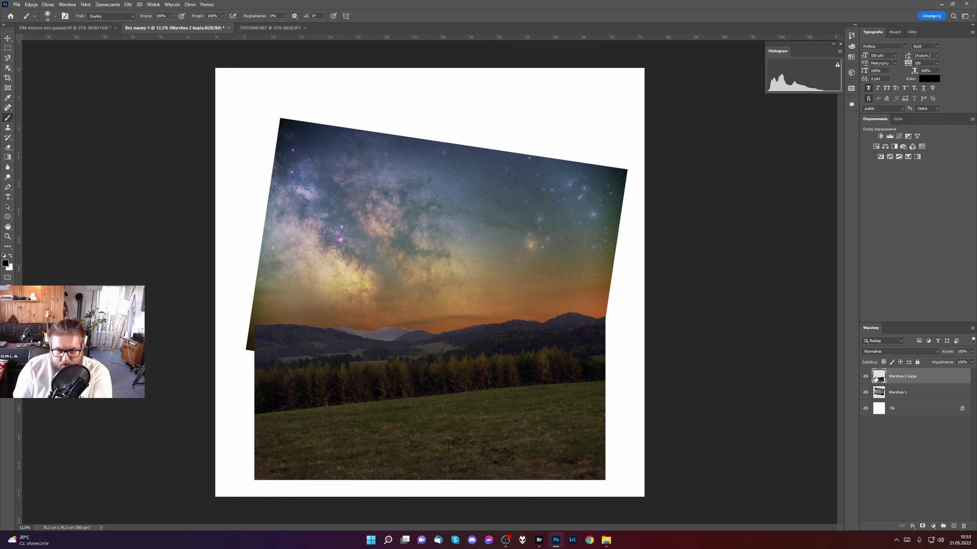
pyautogui.click(865, 377)
pyautogui.click(865, 378)
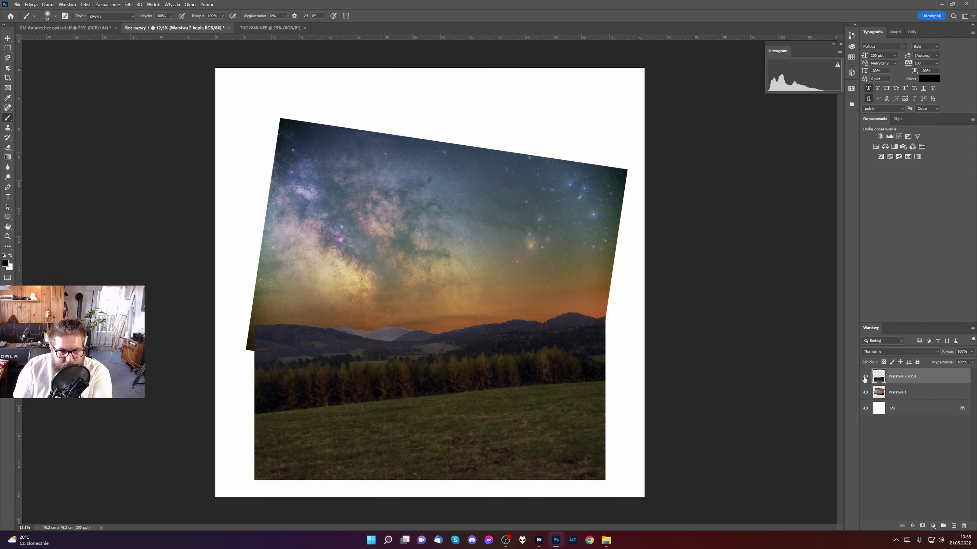
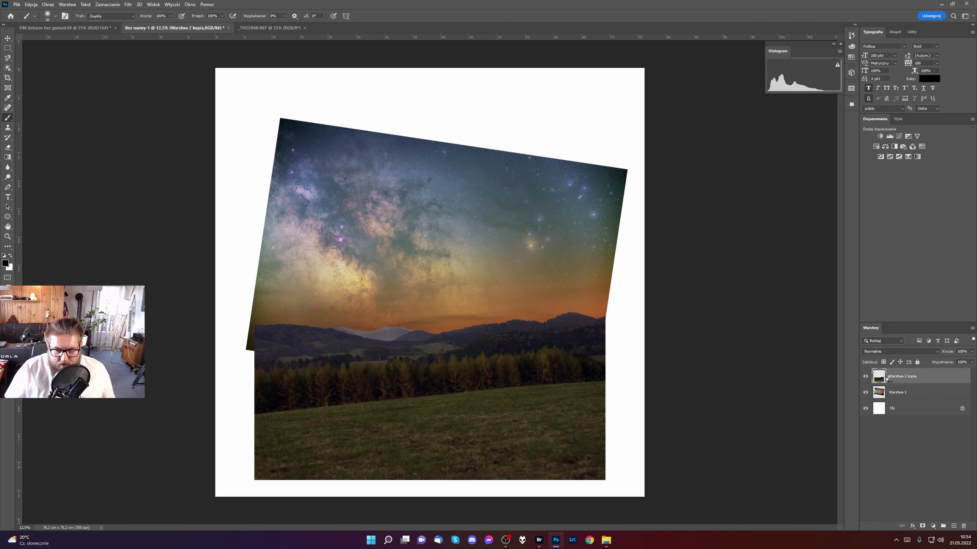
# Reopen the Camera Raw filter and brush a size 6 mask over the distant central mountain and the slopes beside it.
pyautogui.hotkey('ctrl', 'shift', 'a')
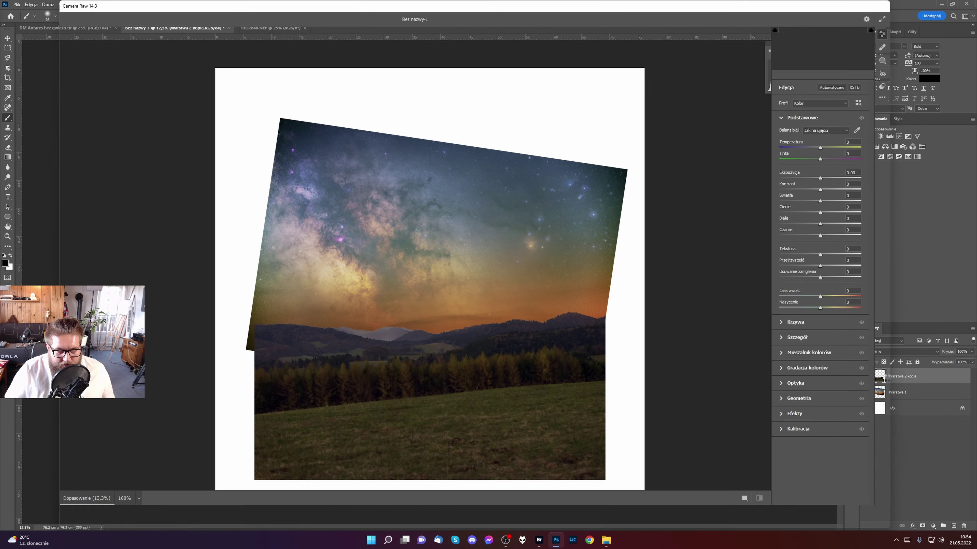
pyautogui.click(882, 61)
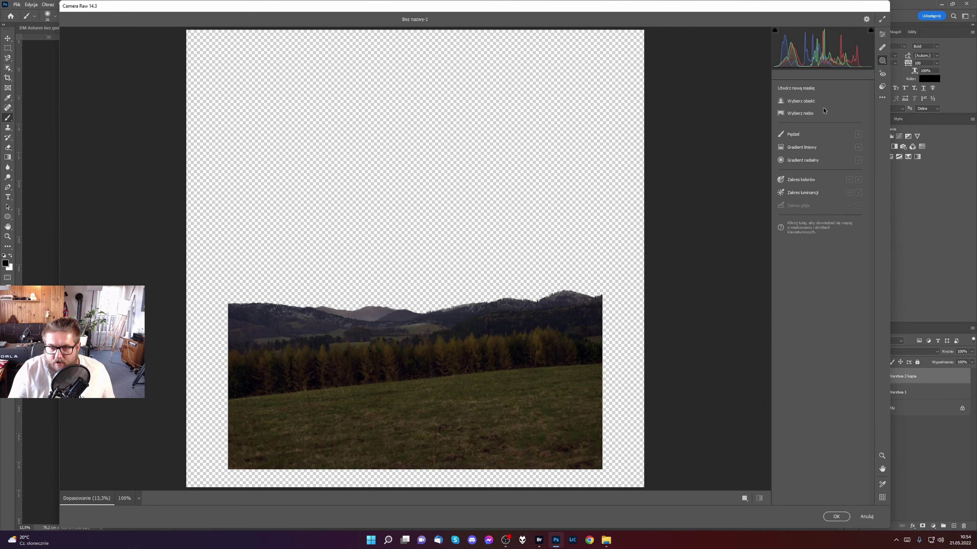
pyautogui.click(795, 150)
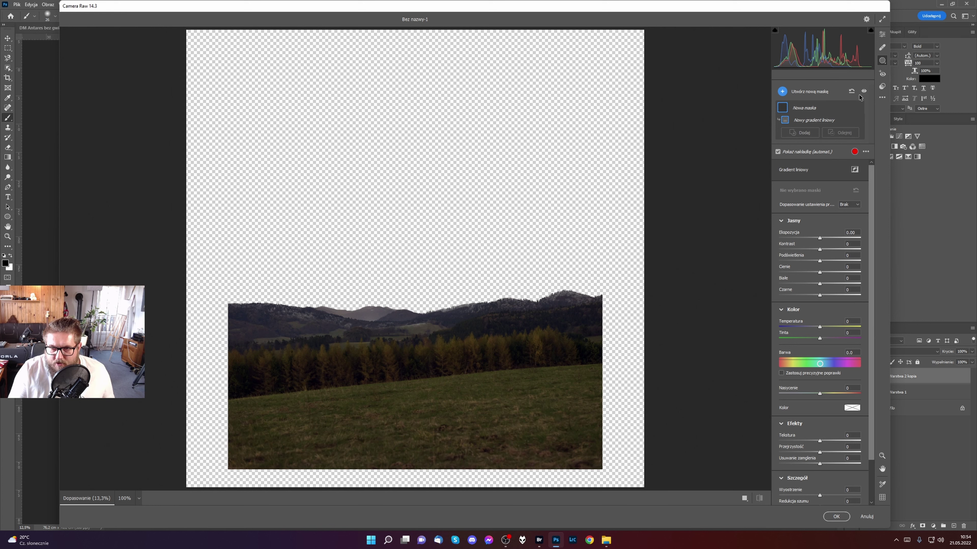
pyautogui.click(783, 92)
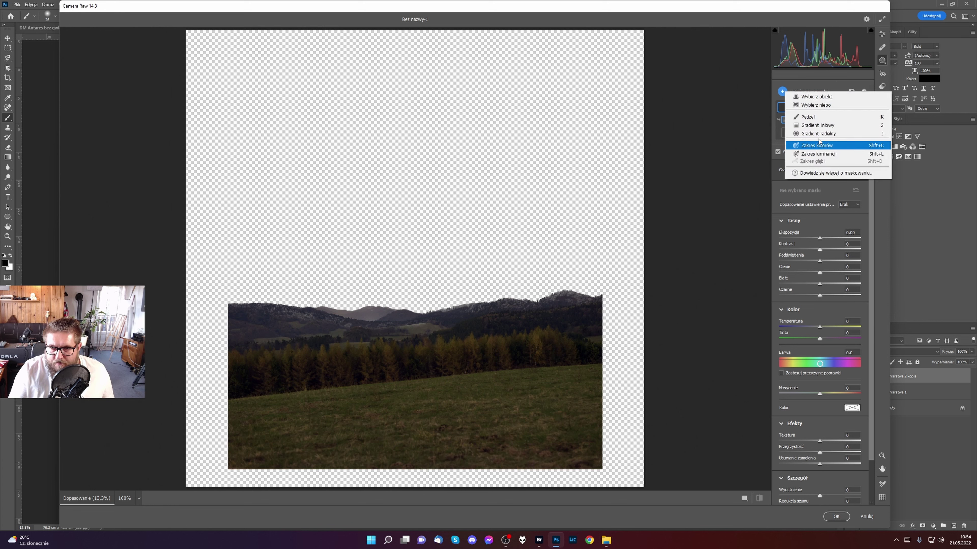
pyautogui.click(808, 117)
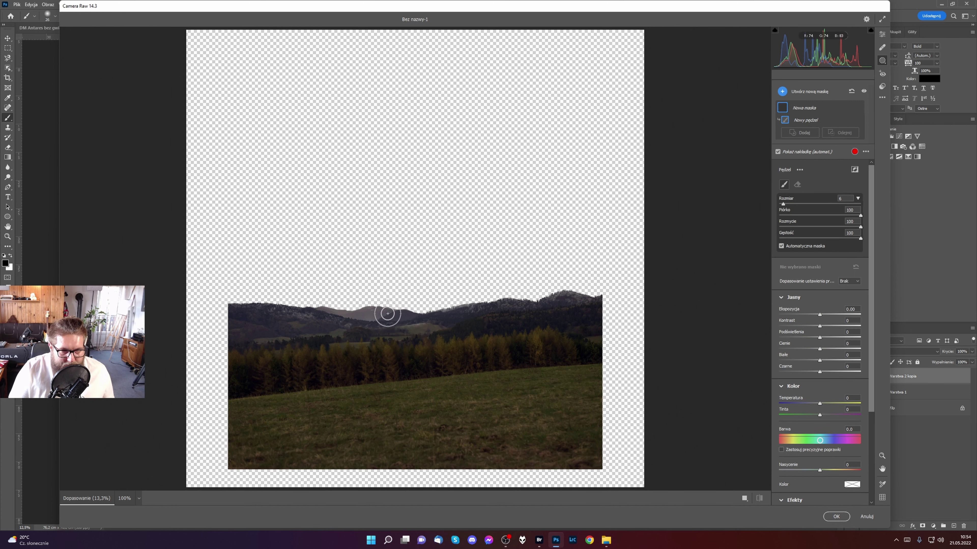
pyautogui.moveTo(400, 317)
pyautogui.mouseDown()
pyautogui.moveTo(308, 310)
pyautogui.moveTo(392, 322)
pyautogui.moveTo(451, 328)
pyautogui.mouseUp()
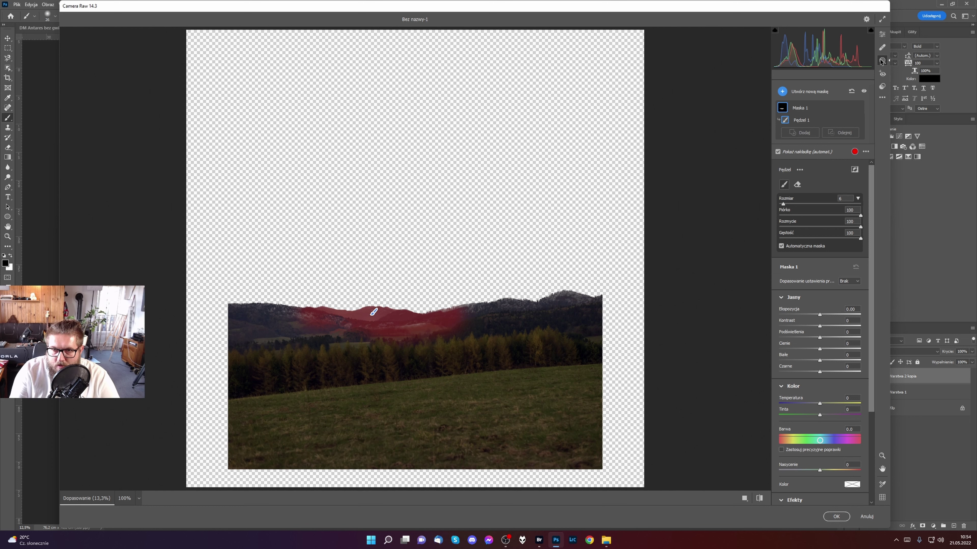
# Intersect the brushed mask with a luminance range that keeps only its brighter tones.
pyautogui.click(848, 108)
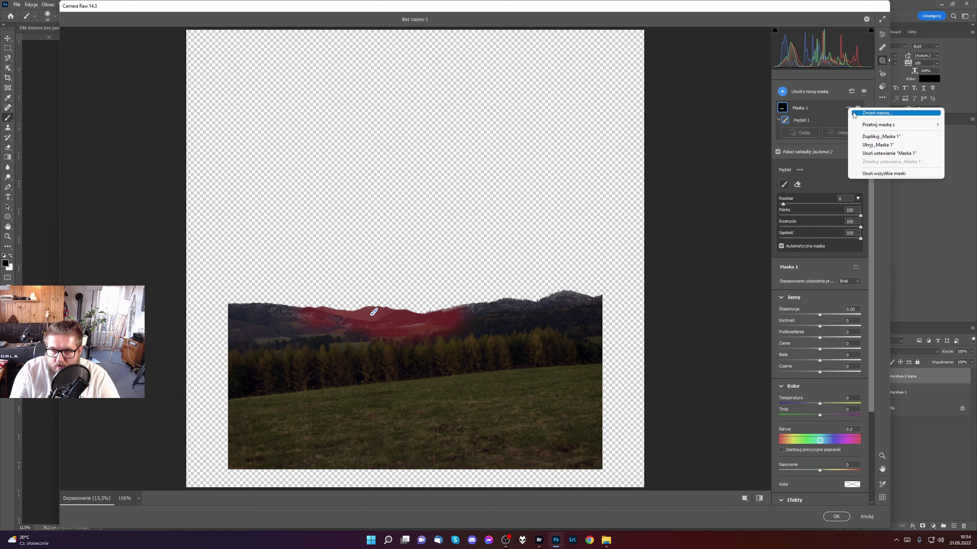
pyautogui.moveTo(907, 129)
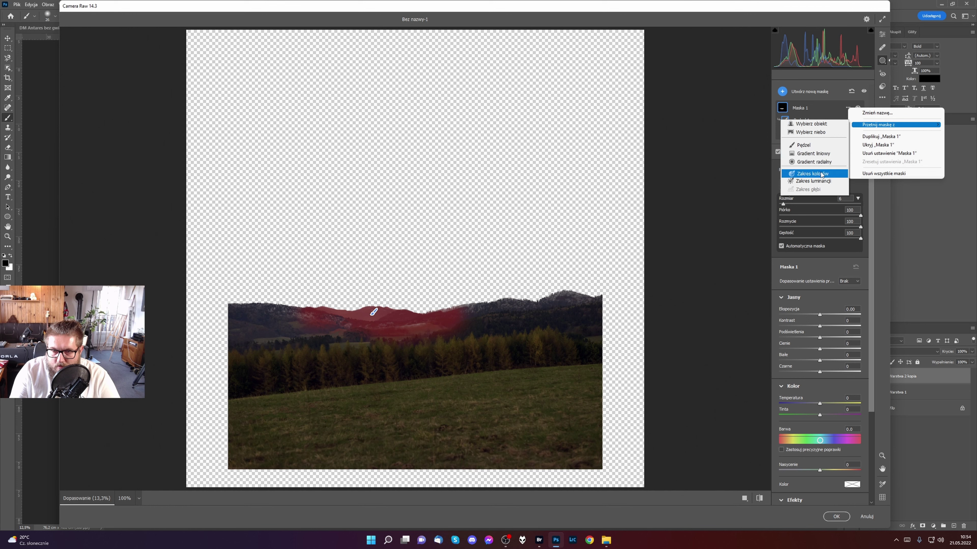
pyautogui.click(822, 182)
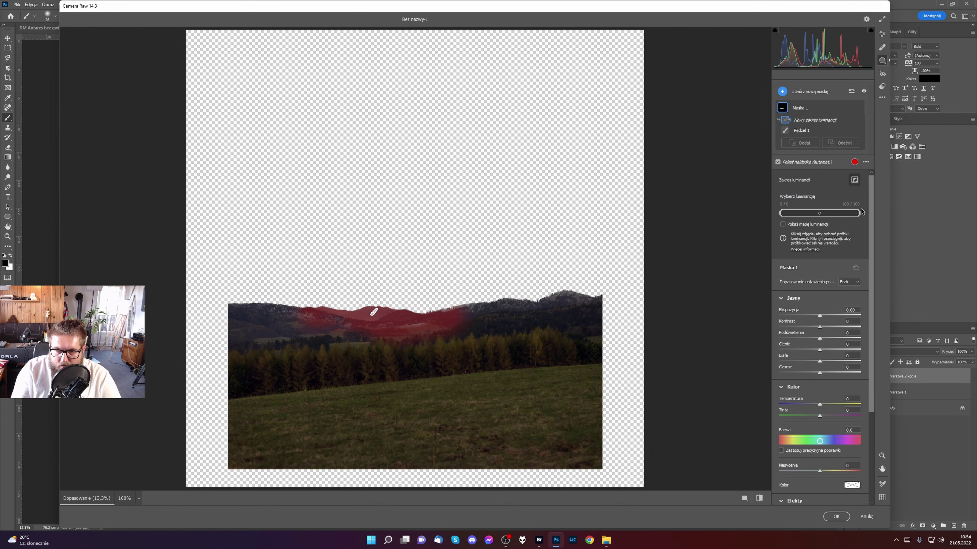
pyautogui.moveTo(859, 217); pyautogui.dragTo(860, 216)
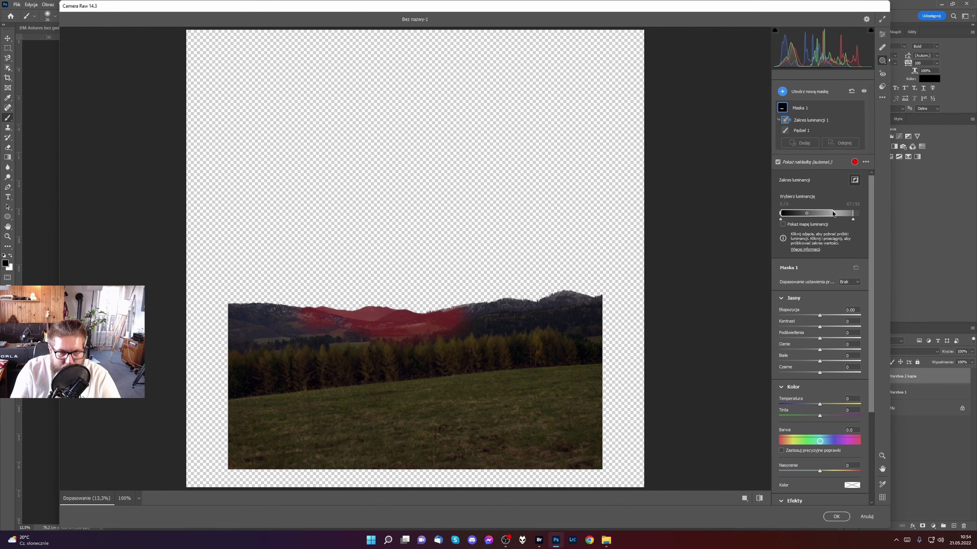
pyautogui.moveTo(781, 215); pyautogui.dragTo(802, 219)
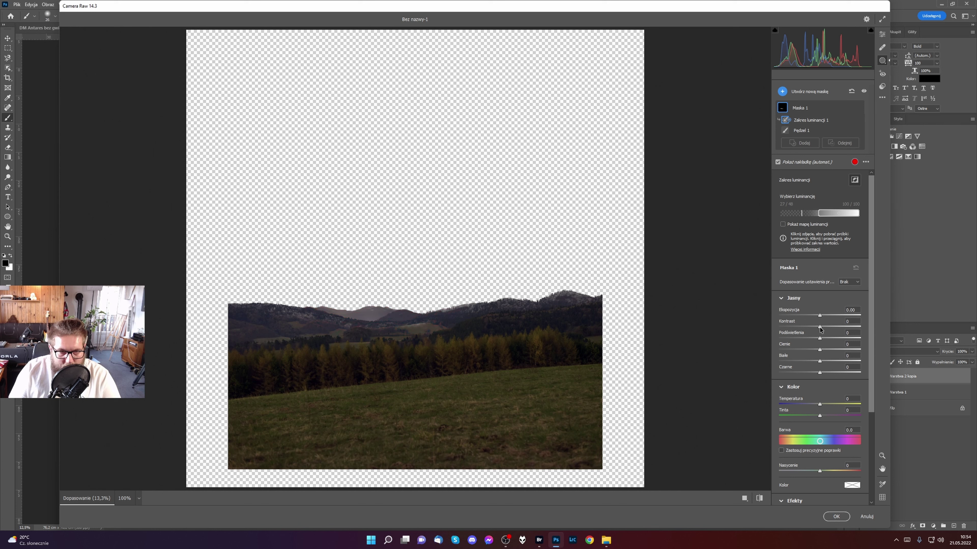
# Set the distant mountain mask to contrast +38, exposure -0.50, highlights -99, temperature +7 and tint +2.
pyautogui.moveTo(803, 329); pyautogui.dragTo(836, 327)
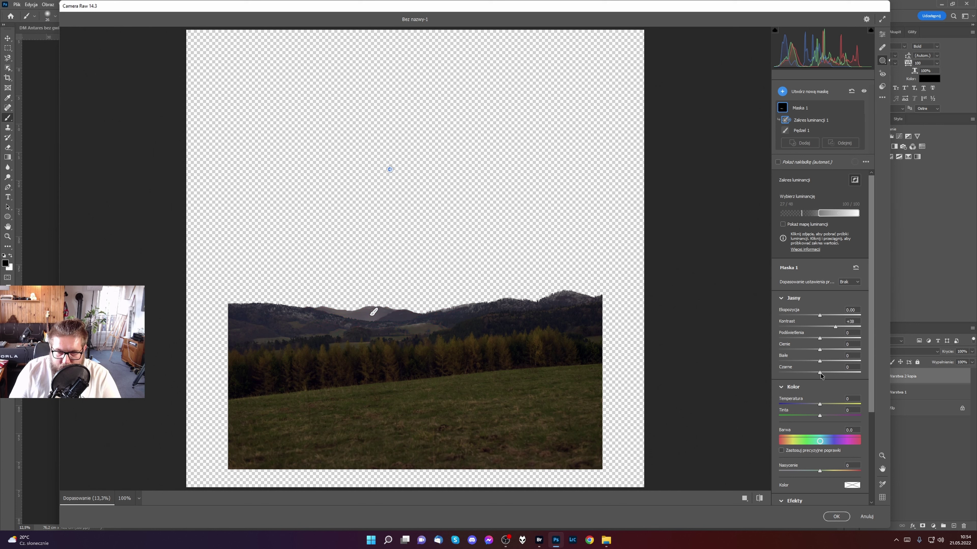
pyautogui.moveTo(820, 338)
pyautogui.mouseDown()
pyautogui.moveTo(779, 338)
pyautogui.moveTo(816, 318)
pyautogui.moveTo(817, 325)
pyautogui.mouseUp()
pyautogui.moveTo(820, 405); pyautogui.dragTo(822, 404)
# Set the distant mountain mask's dehaze to +22 and apply the Camera Raw filter.
pyautogui.moveTo(691, 8); pyautogui.dragTo(720, 22)
pyautogui.moveTo(850, 433); pyautogui.dragTo(850, 433)
pyautogui.moveTo(900, 250); pyautogui.dragTo(887, 320)
pyautogui.moveTo(850, 455); pyautogui.dragTo(858, 455)
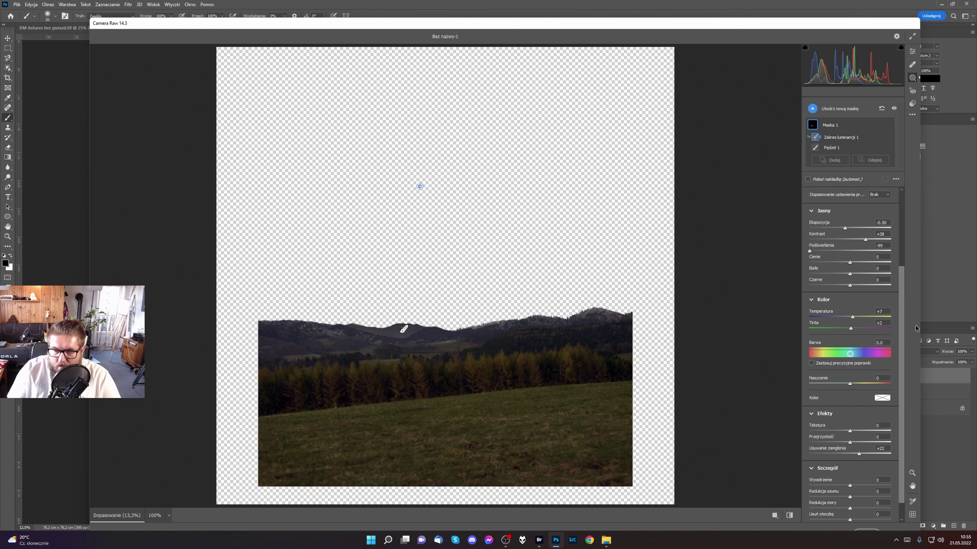
pyautogui.moveTo(904, 323); pyautogui.dragTo(902, 378)
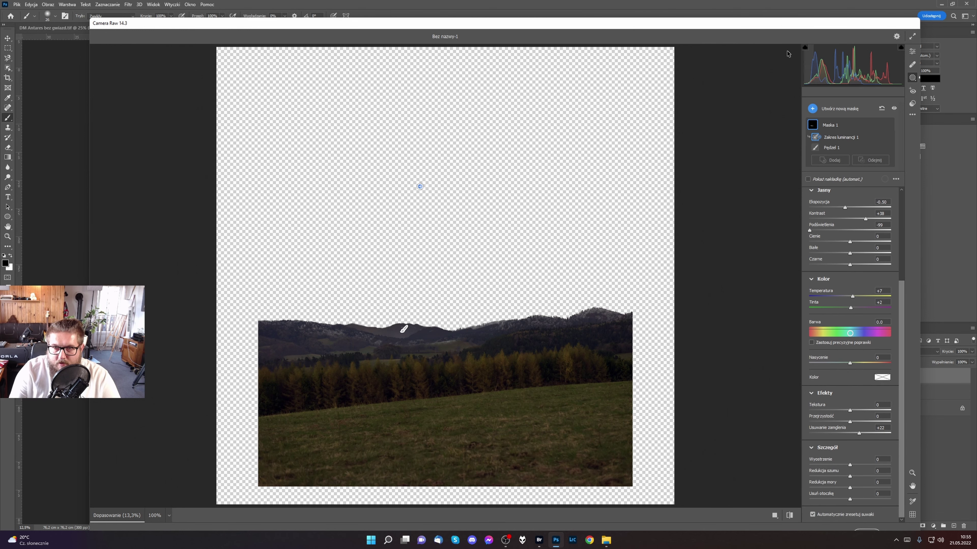
pyautogui.moveTo(768, 24); pyautogui.dragTo(769, 6)
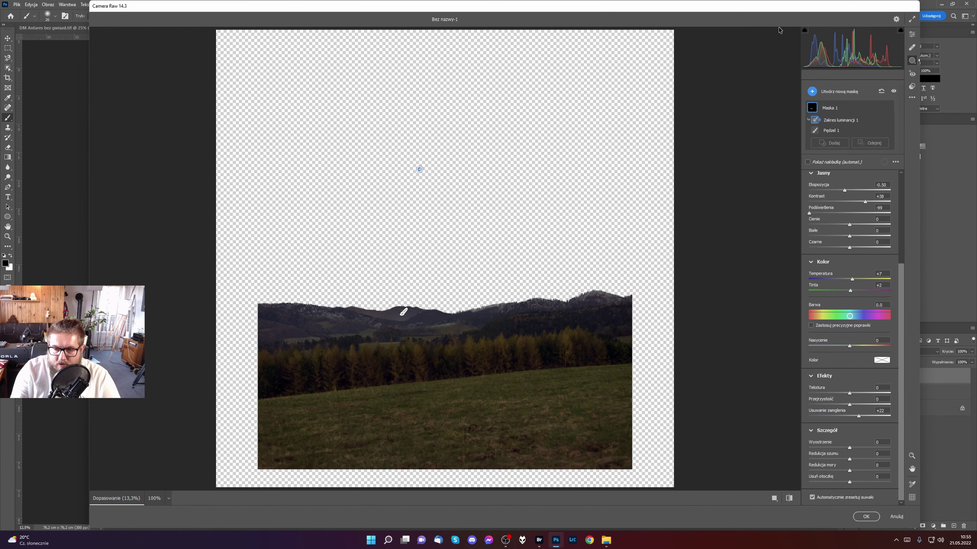
pyautogui.click(866, 516)
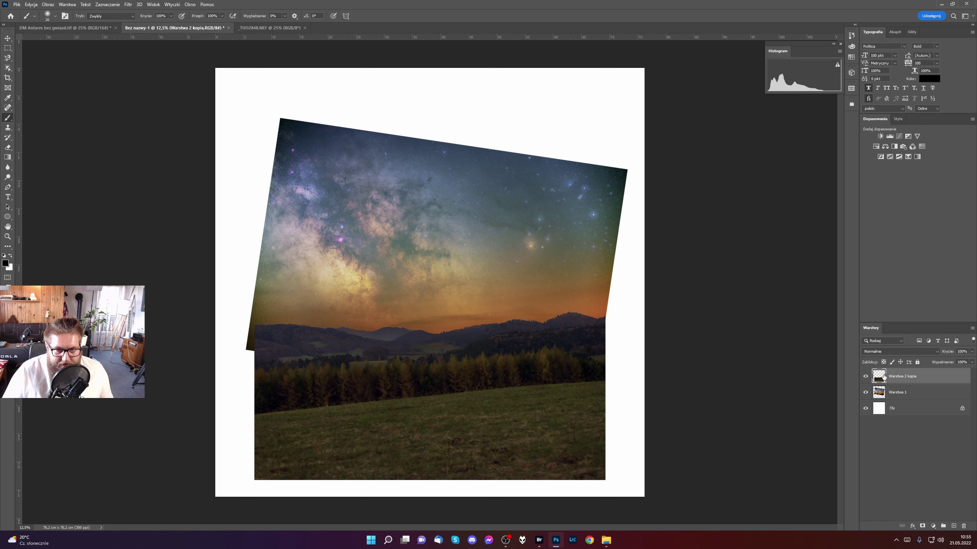
# Rotate the Warstwa 1 sky layer about 3° counterclockwise and move it slightly lower behind the mountains.
pyautogui.hotkey('alt', '[')
pyautogui.press('v')
pyautogui.moveTo(422, 252)
pyautogui.mouseDown()
pyautogui.moveTo(421, 261)
pyautogui.moveTo(423, 225)
pyautogui.moveTo(421, 249)
pyautogui.mouseUp()
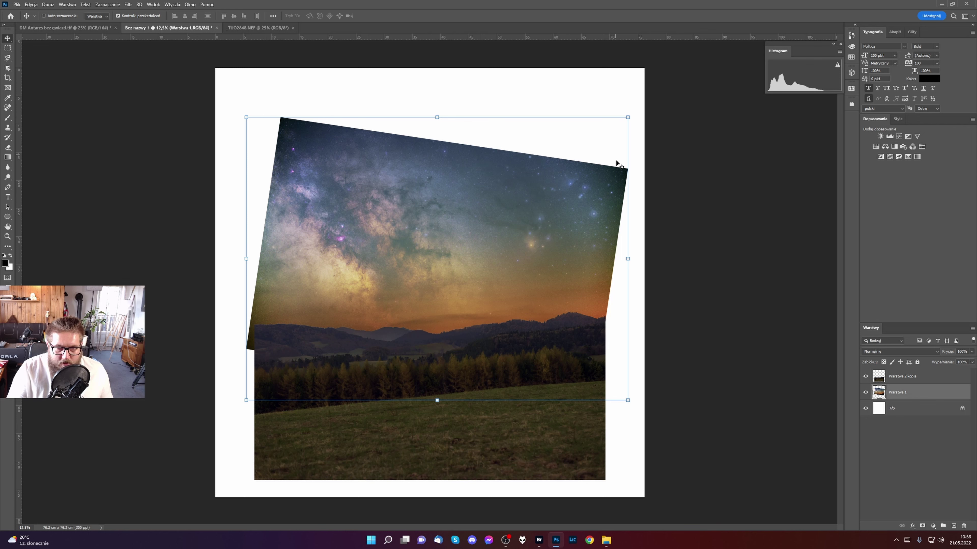
pyautogui.moveTo(633, 113); pyautogui.dragTo(629, 107)
pyautogui.moveTo(499, 260); pyautogui.dragTo(498, 264)
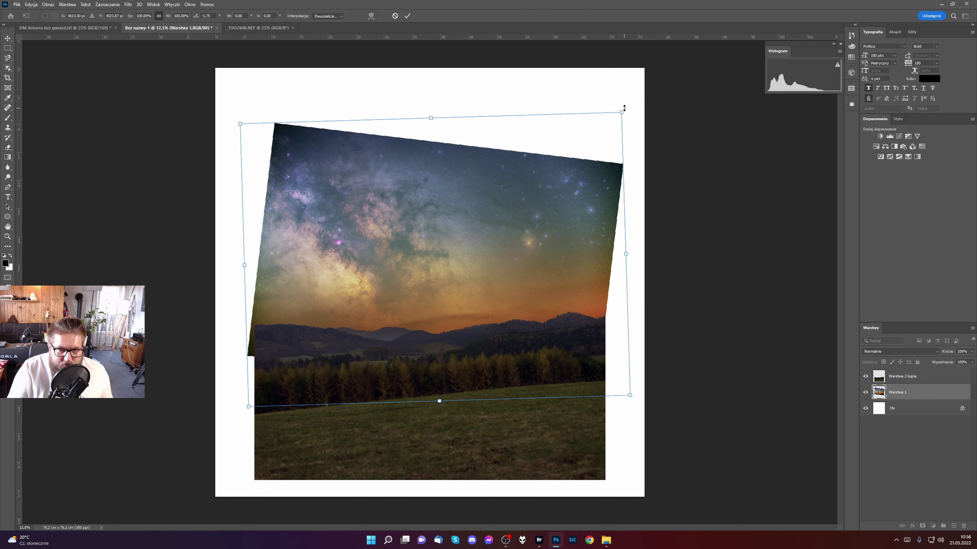
pyautogui.moveTo(624, 108); pyautogui.dragTo(624, 105)
pyautogui.hotkey('ctrl', 'z')
pyautogui.moveTo(566, 241); pyautogui.dragTo(563, 249)
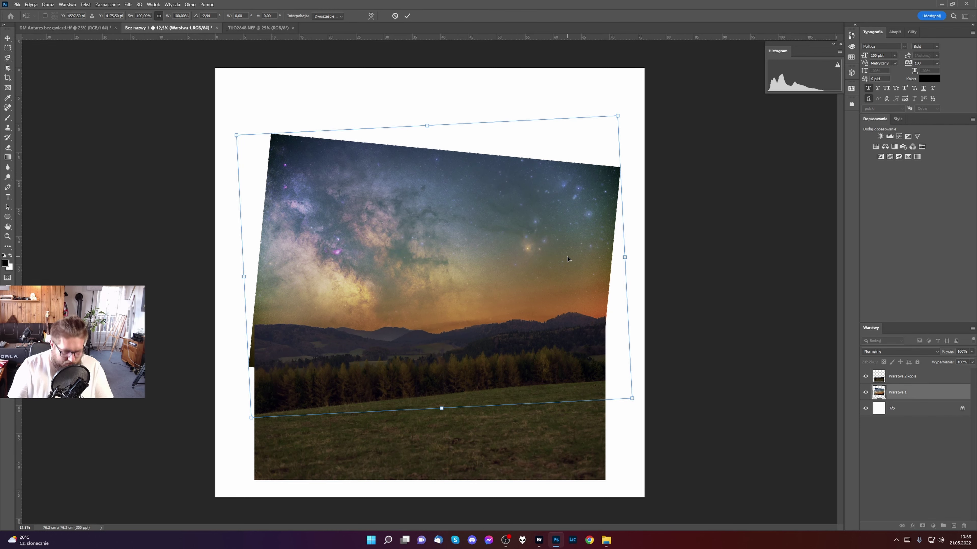
pyautogui.click(928, 391)
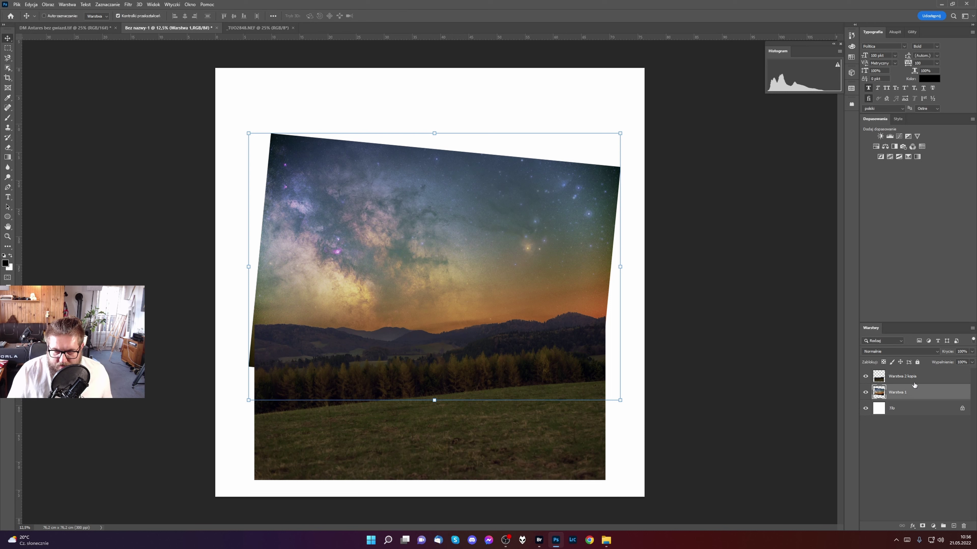
# Apply an S-shaped RGB Curves adjustment to the Warstwa 2 kopia foreground, mapping input 29 to 21, 103 to 107, and raising the highlights.
pyautogui.click(874, 378)
pyautogui.hotkey('ctrl', 'm')
pyautogui.moveTo(735, 230); pyautogui.dragTo(735, 231)
pyautogui.moveTo(778, 192); pyautogui.dragTo(768, 186)
pyautogui.moveTo(735, 231); pyautogui.dragTo(733, 236)
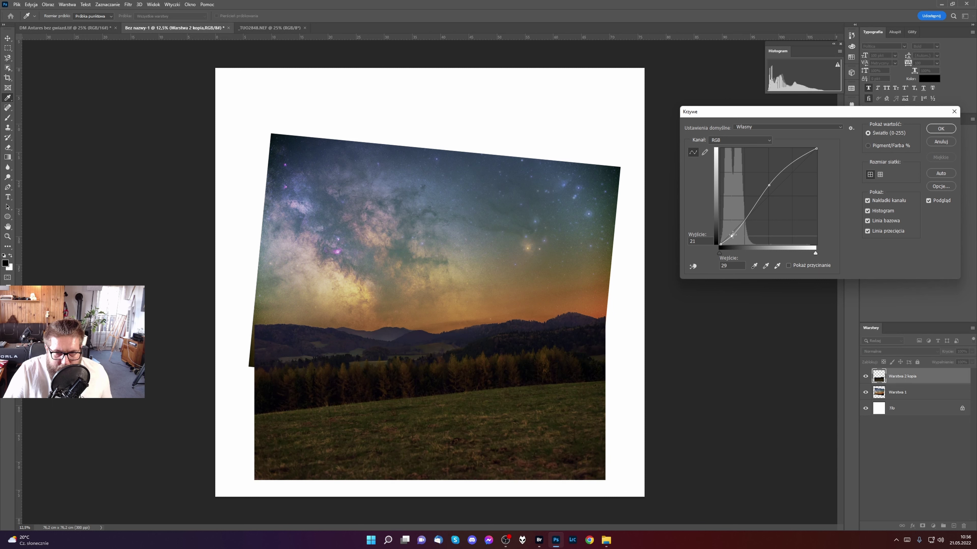
pyautogui.moveTo(769, 187); pyautogui.dragTo(778, 176)
pyautogui.moveTo(757, 208); pyautogui.dragTo(758, 204)
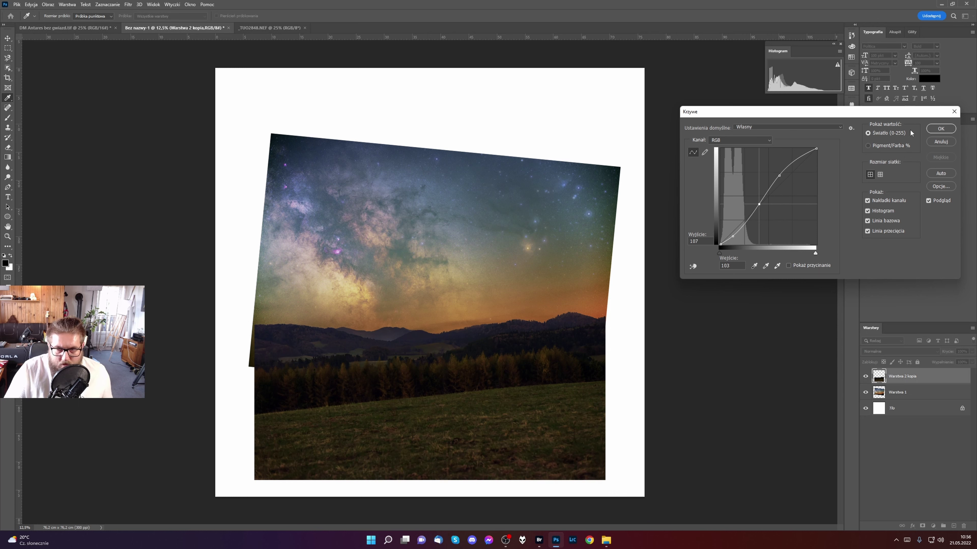
pyautogui.click(940, 128)
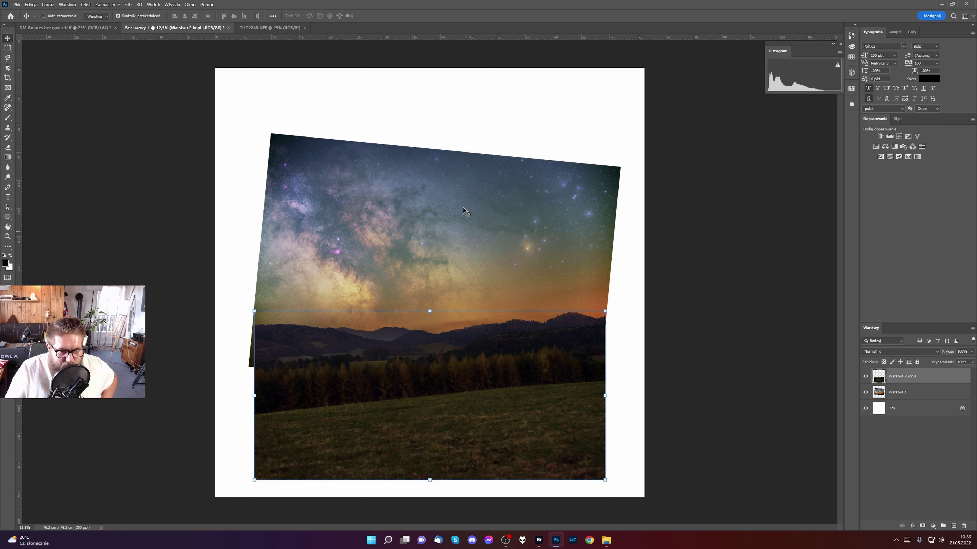
# Stamp all visible layers into a new top layer and clear the Crop tool's 16:9 ratio for free proportions.
pyautogui.click(7, 77)
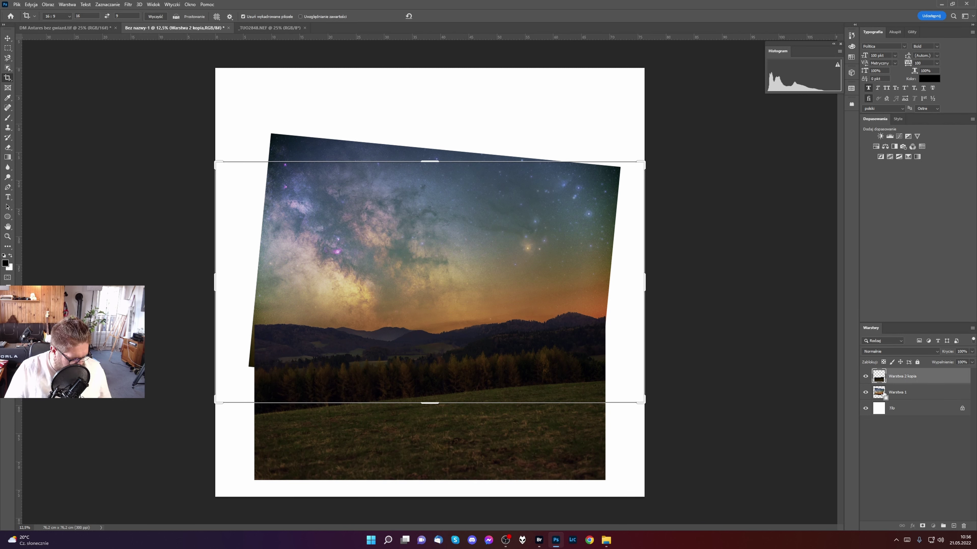
pyautogui.hotkey('ctrl', 'shift', 'alt', 'e')
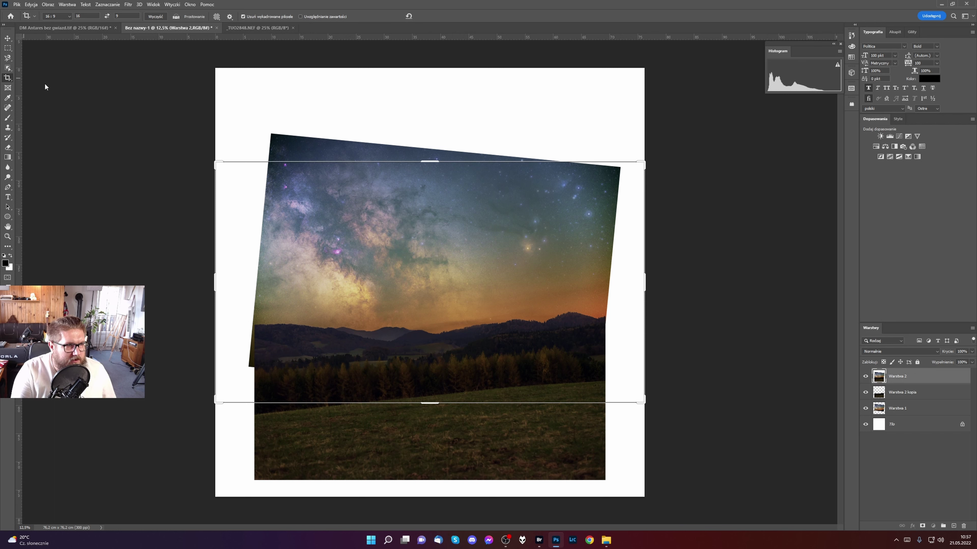
pyautogui.click(66, 18)
pyautogui.click(68, 22)
pyautogui.click(68, 17)
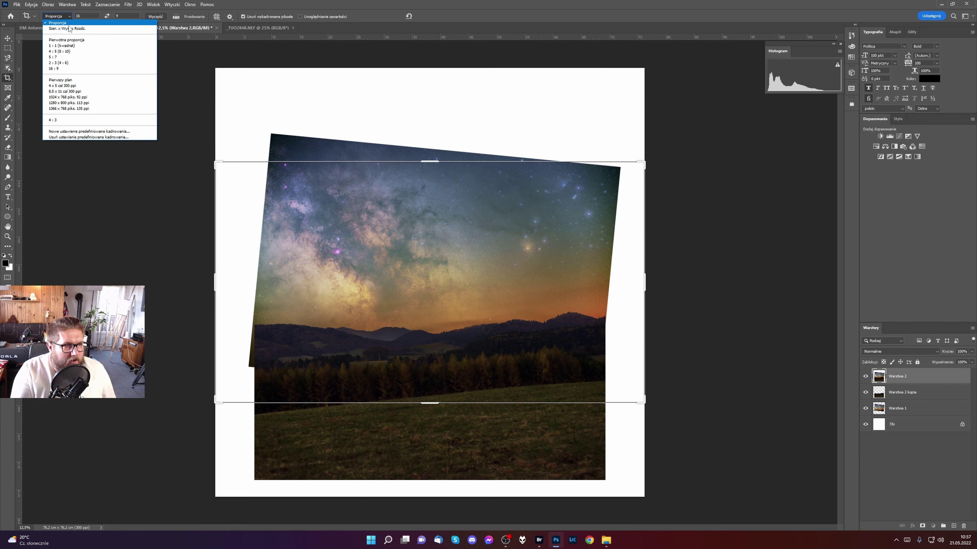
pyautogui.click(131, 13)
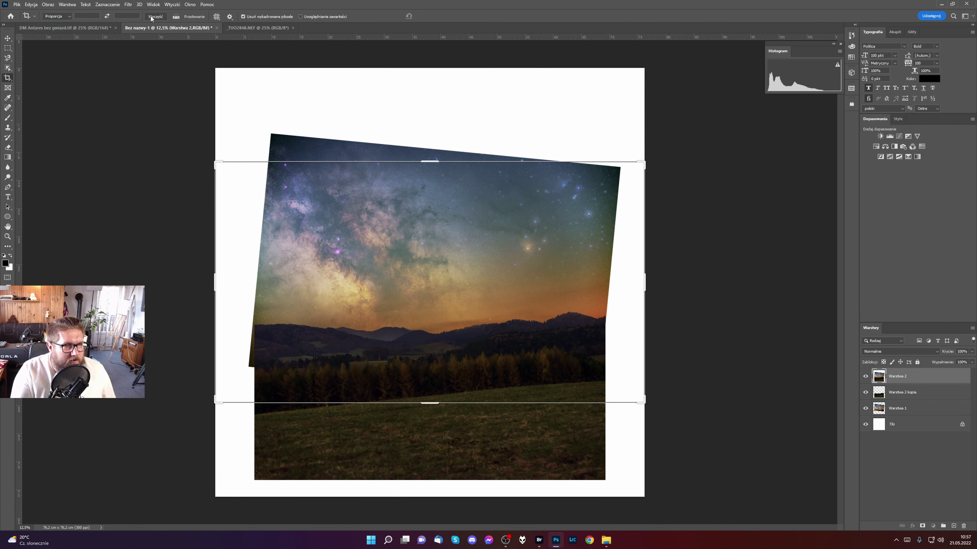
# Tighten the crop frame around the landscape to exclude the white margins at the sides and above the sky.
pyautogui.moveTo(441, 162); pyautogui.dragTo(437, 140)
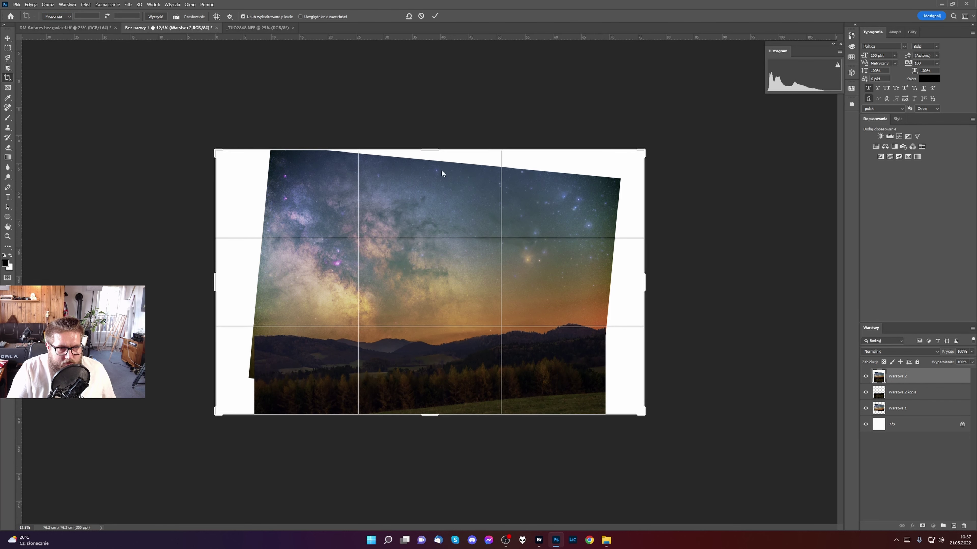
pyautogui.moveTo(215, 281); pyautogui.dragTo(243, 280)
pyautogui.moveTo(435, 147); pyautogui.dragTo(434, 163)
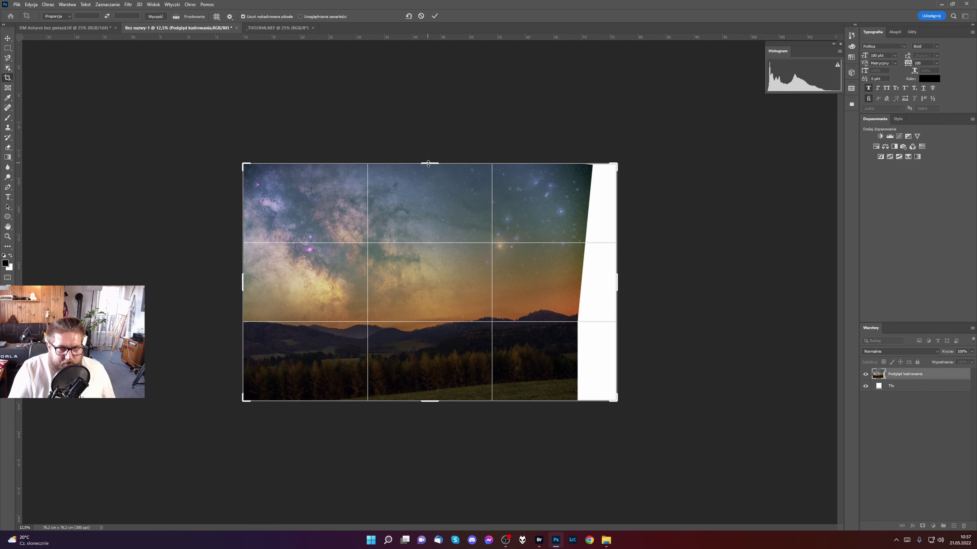
pyautogui.moveTo(617, 282); pyautogui.dragTo(598, 280)
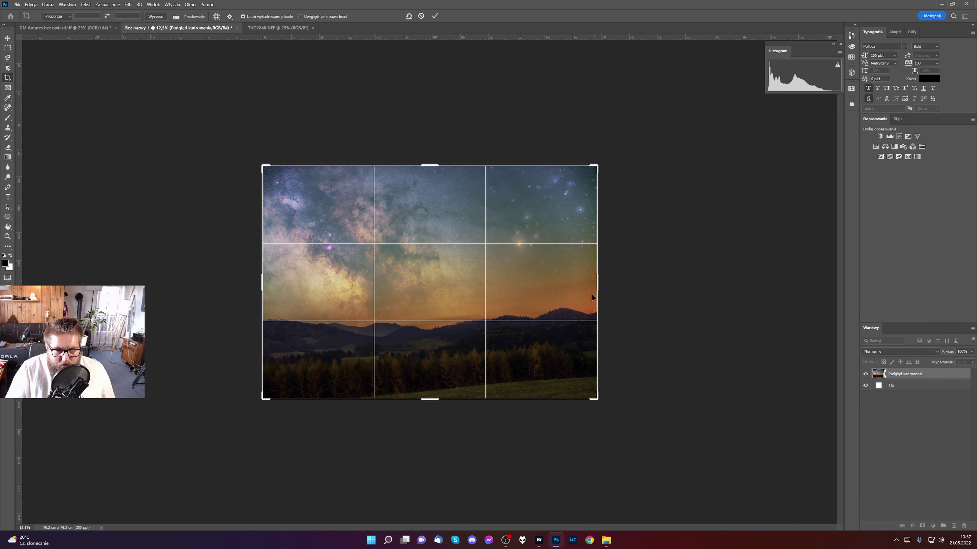
pyautogui.moveTo(427, 398)
pyautogui.mouseDown()
pyautogui.moveTo(430, 409)
pyautogui.moveTo(430, 399)
pyautogui.mouseUp()
pyautogui.moveTo(431, 162); pyautogui.dragTo(431, 163)
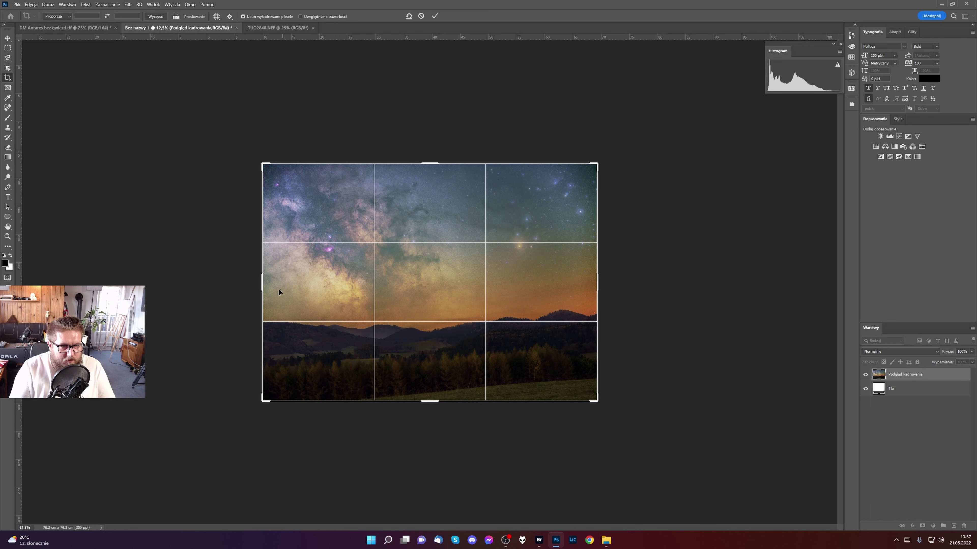
# Extend the crop frame slightly to keep more sky, leaving small white corner gaps, and apply the crop at about 59.7 × 43.3 cm.
pyautogui.moveTo(262, 283)
pyautogui.mouseDown()
pyautogui.moveTo(253, 278)
pyautogui.moveTo(261, 279)
pyautogui.mouseUp()
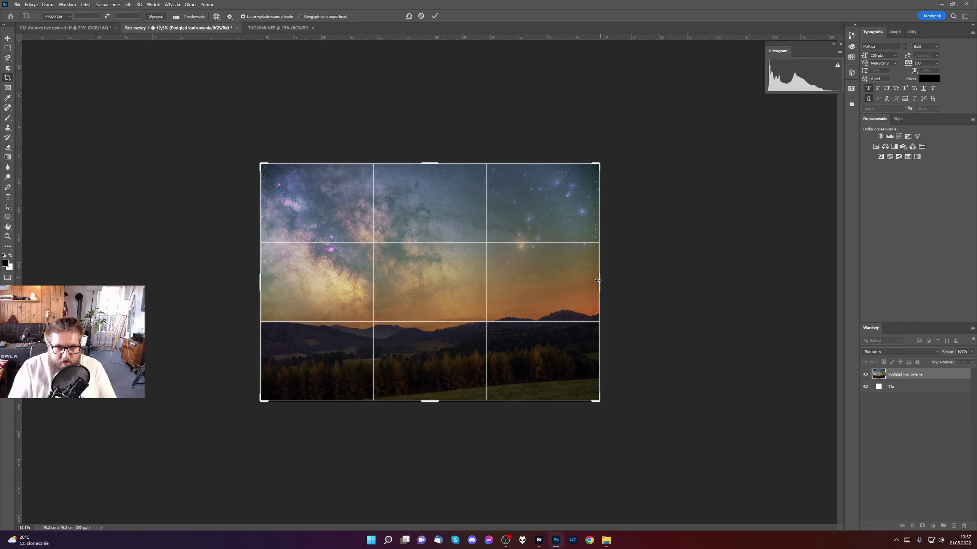
pyautogui.moveTo(599, 280); pyautogui.dragTo(605, 280)
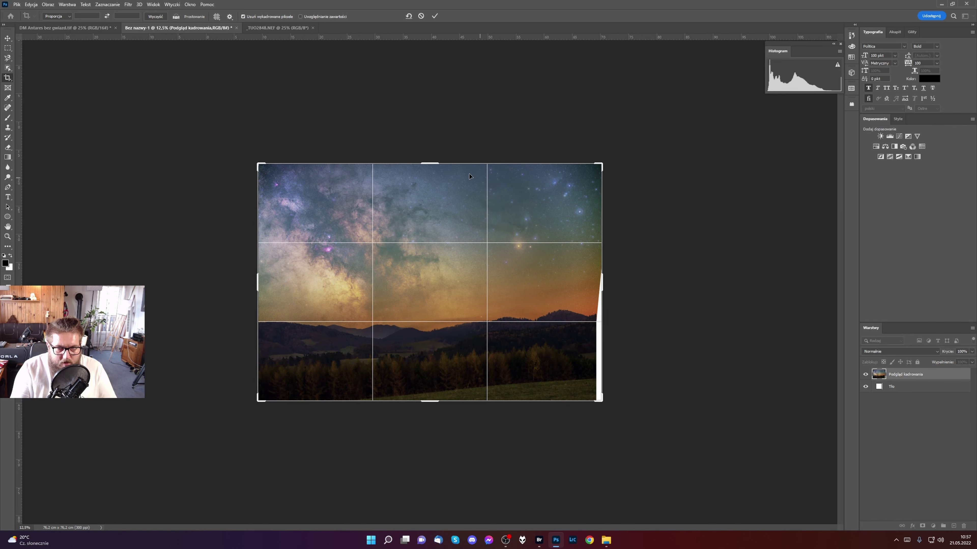
pyautogui.moveTo(435, 161); pyautogui.dragTo(436, 156)
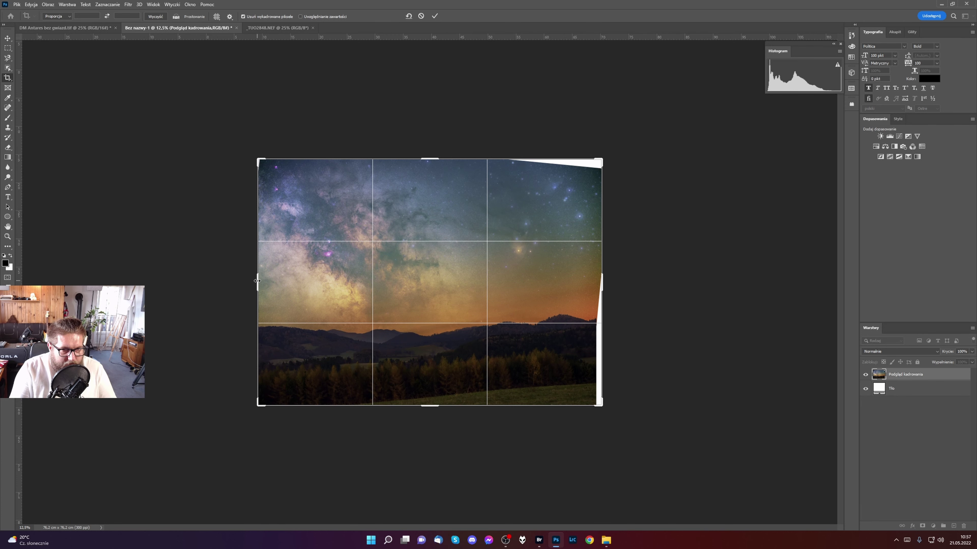
pyautogui.moveTo(257, 280); pyautogui.dragTo(258, 281)
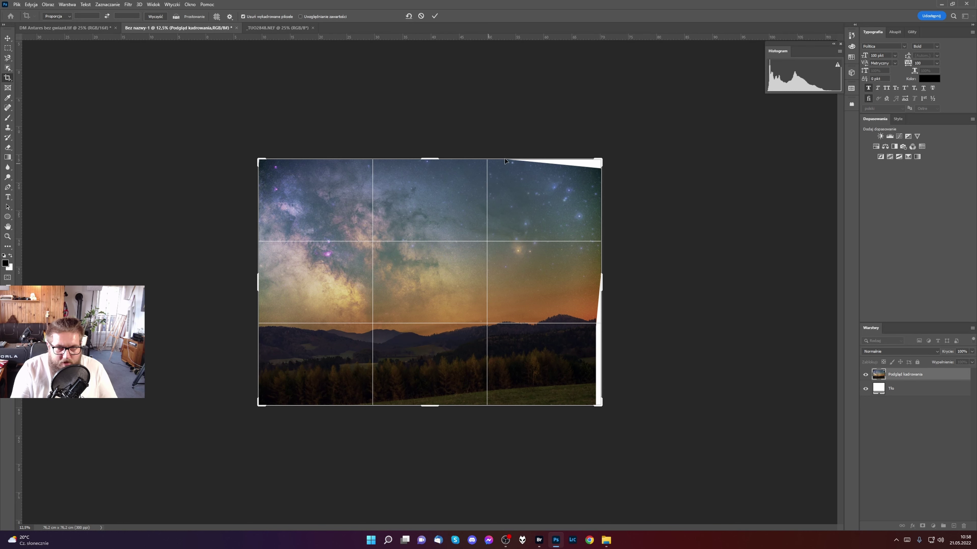
pyautogui.moveTo(602, 281); pyautogui.dragTo(597, 281)
pyautogui.moveTo(430, 158); pyautogui.dragTo(430, 160)
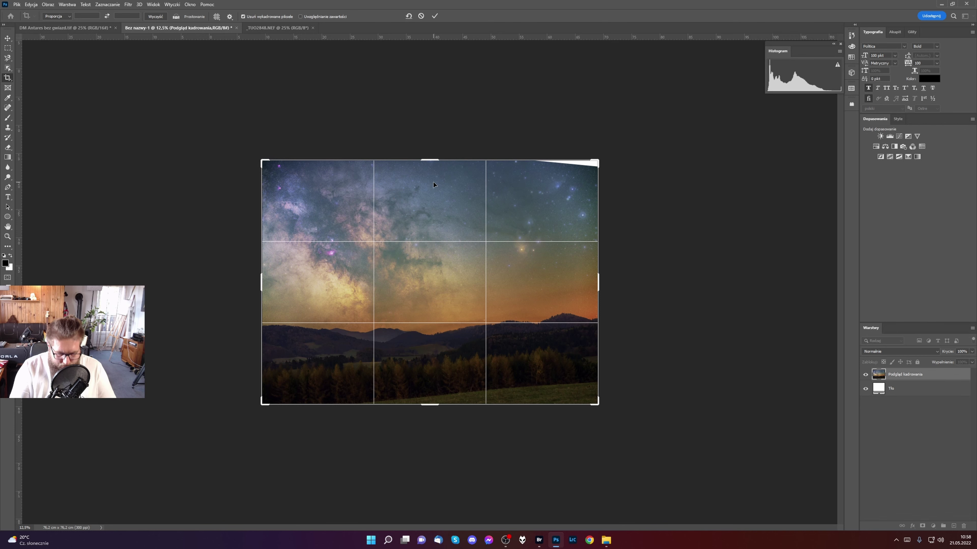
pyautogui.press('Return')
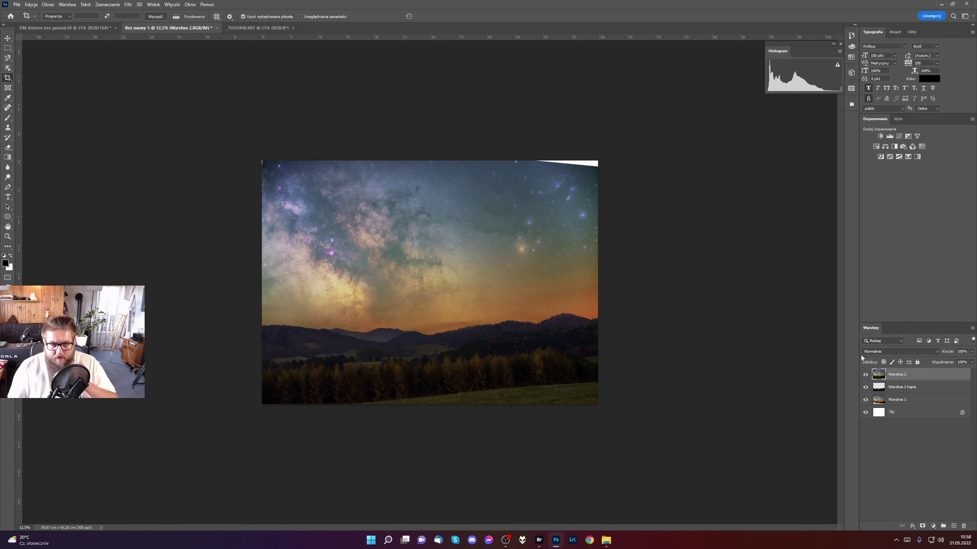
pyautogui.keyDown('ctrl'); pyautogui.click(878, 379); pyautogui.keyUp('ctrl')
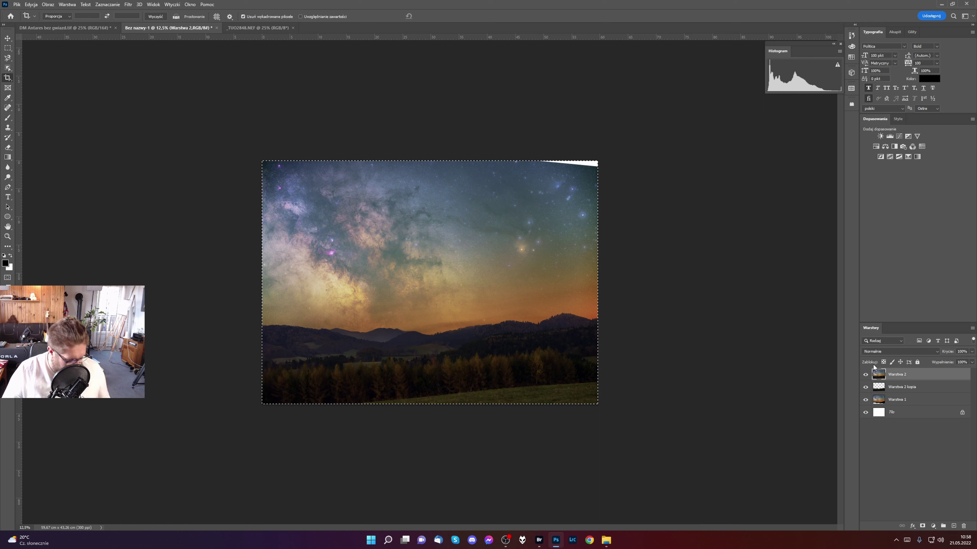
pyautogui.hotkey('ctrl', 'd')
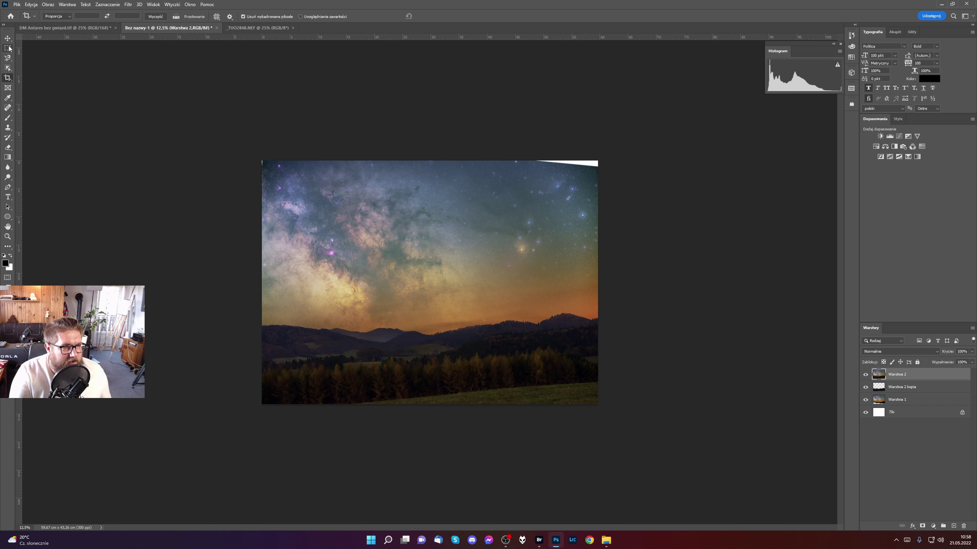
pyautogui.click(8, 79)
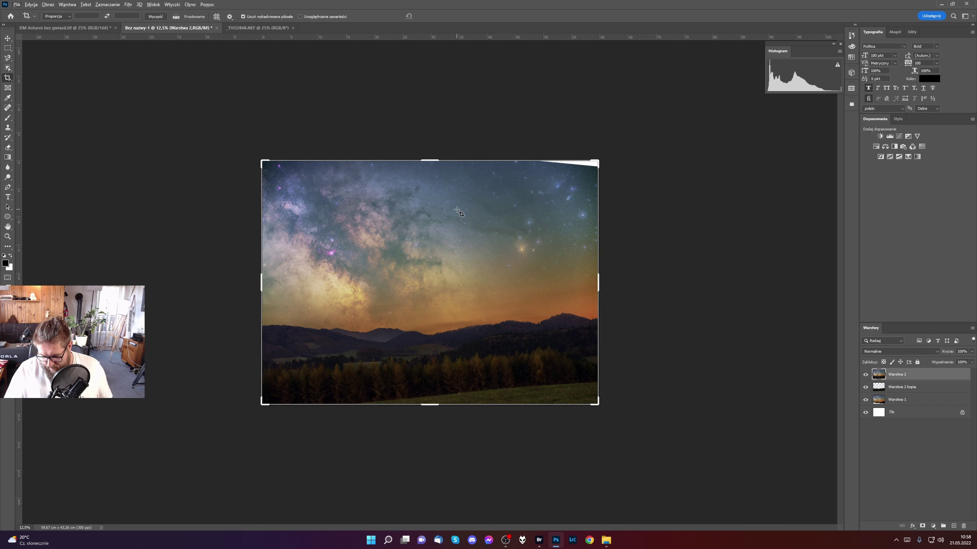
# Select the thin white sliver in the image's upper-left corner with the Polygonal Lasso.
pyautogui.keyDown('ctrl'); pyautogui.click(373, 179); pyautogui.keyUp('ctrl')
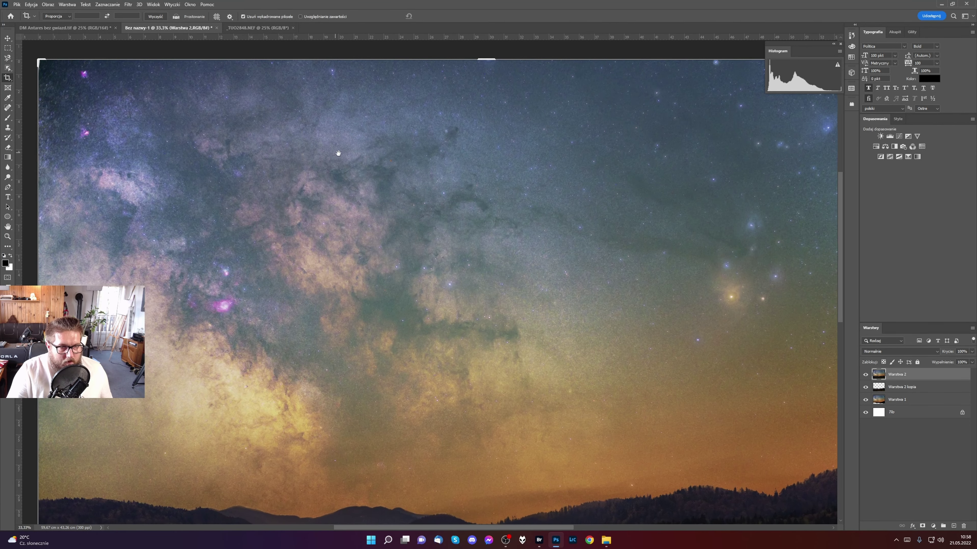
pyautogui.moveTo(335, 153); pyautogui.dragTo(589, 287)
pyautogui.click(7, 57)
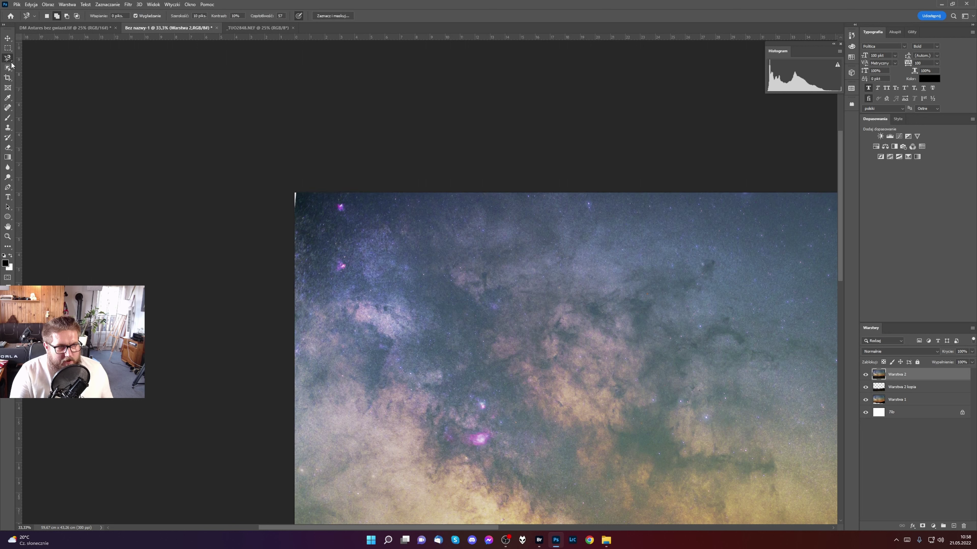
pyautogui.rightClick(8, 58)
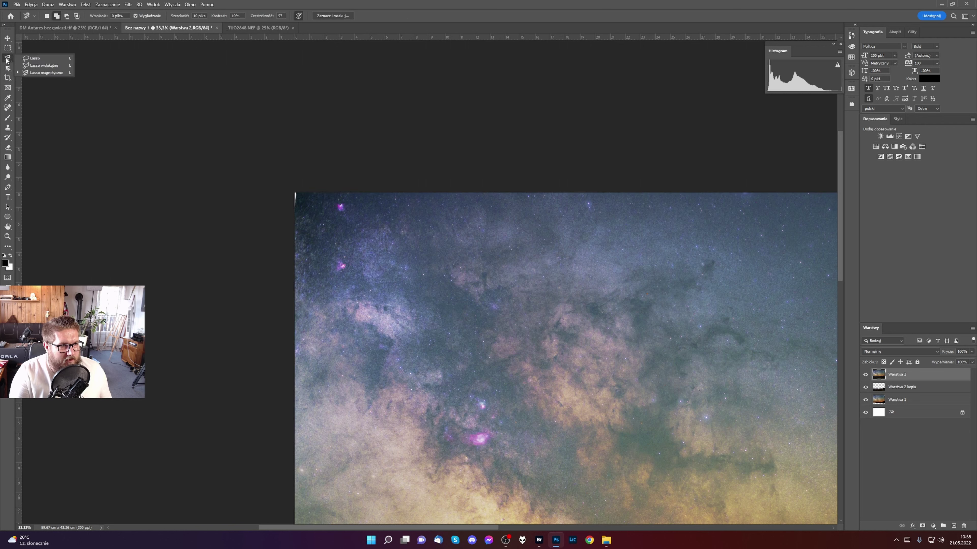
pyautogui.click(43, 66)
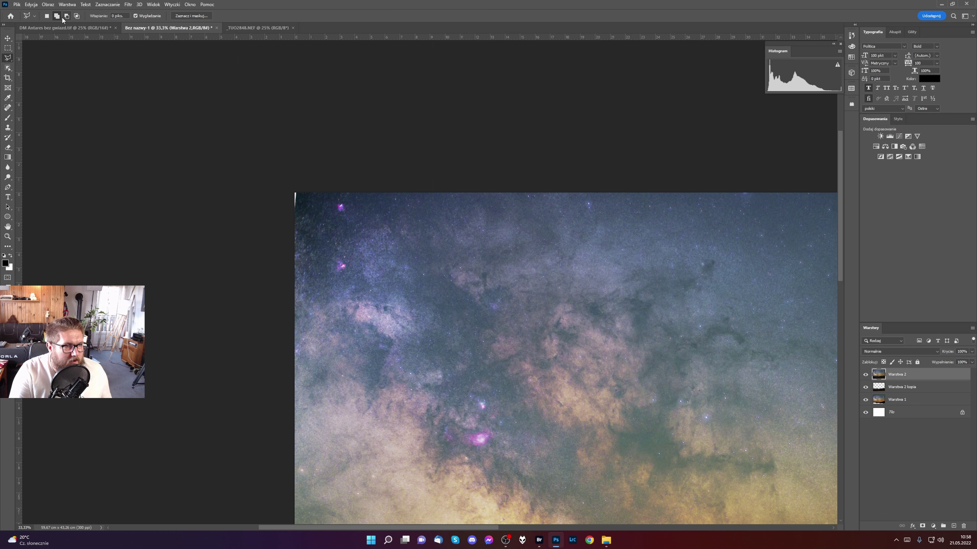
pyautogui.click(293, 222)
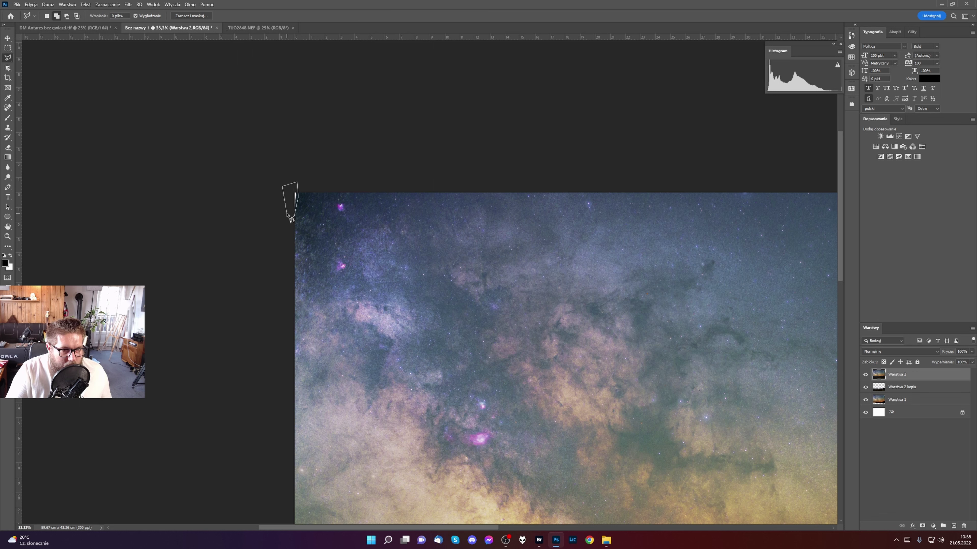
pyautogui.click(296, 193)
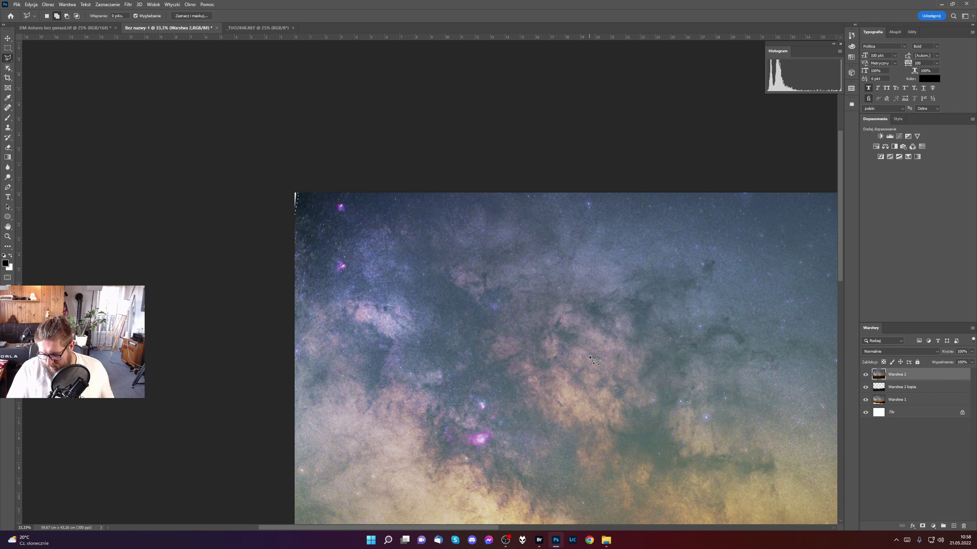
# Add the white wedge in the image's upper-right corner to the selection, following the slanted sky edge.
pyautogui.moveTo(649, 326); pyautogui.dragTo(437, 264)
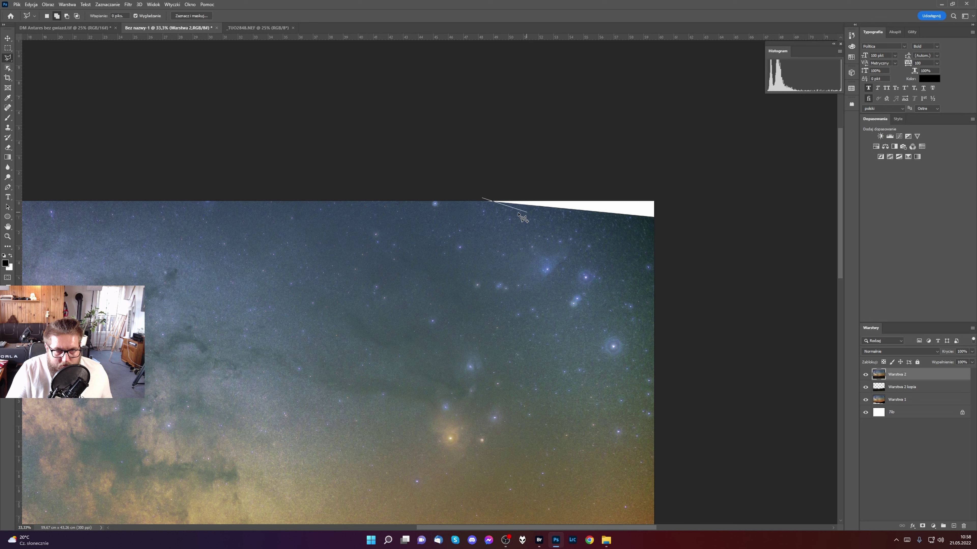
pyautogui.click(483, 200)
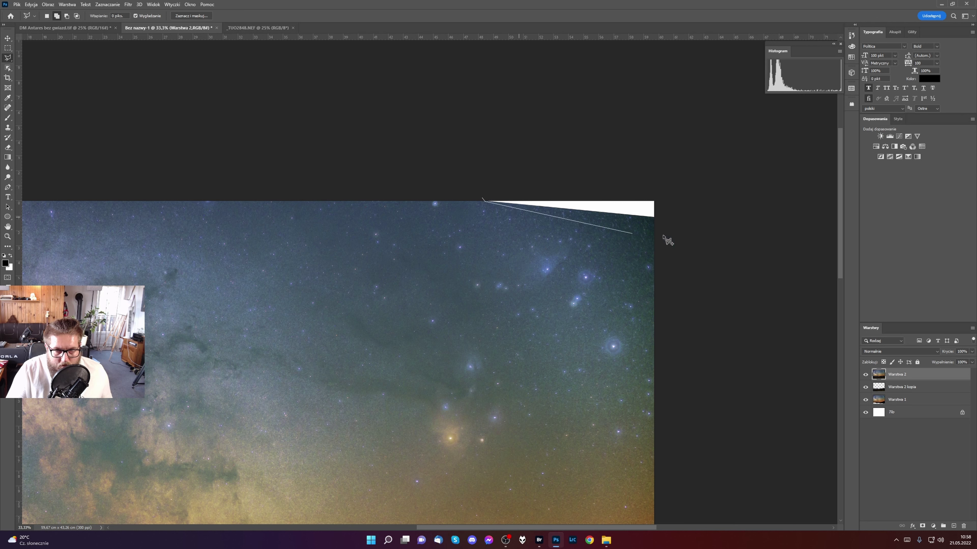
pyautogui.click(659, 220)
pyautogui.click(687, 187)
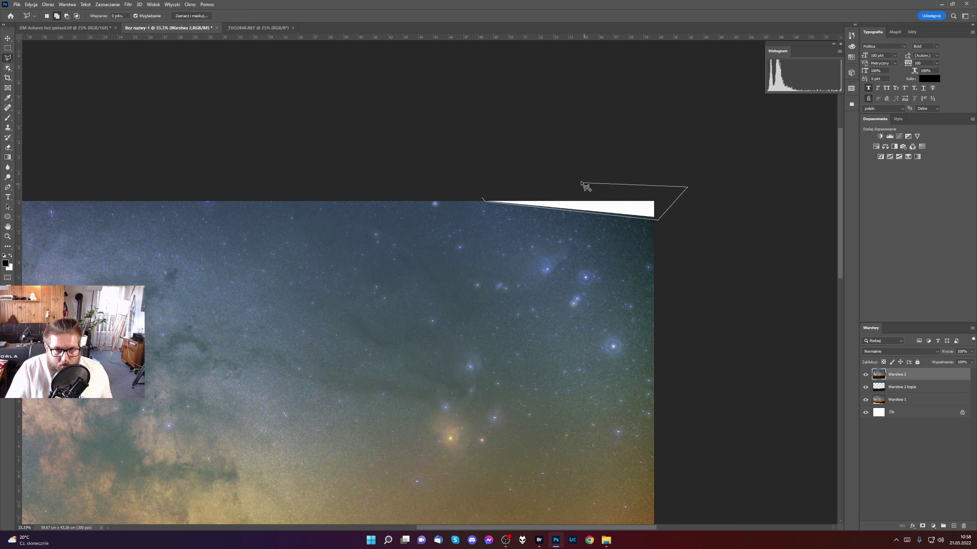
pyautogui.doubleClick(478, 178)
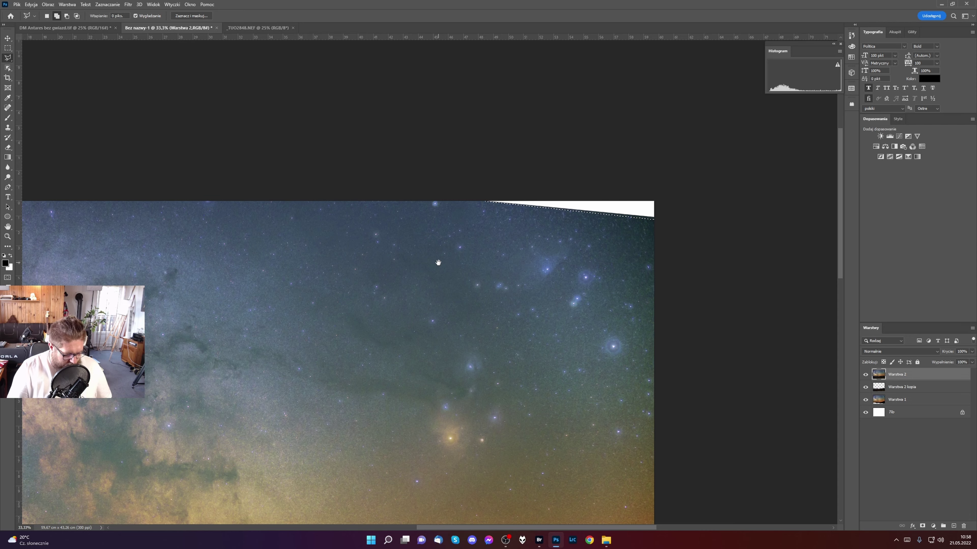
# Fill both selected corners with Content-Aware, using color adaptation, normal mode and 100% opacity, and deselect.
pyautogui.hotkey('ctrl', '-')
pyautogui.hotkey('ctrl', '-')
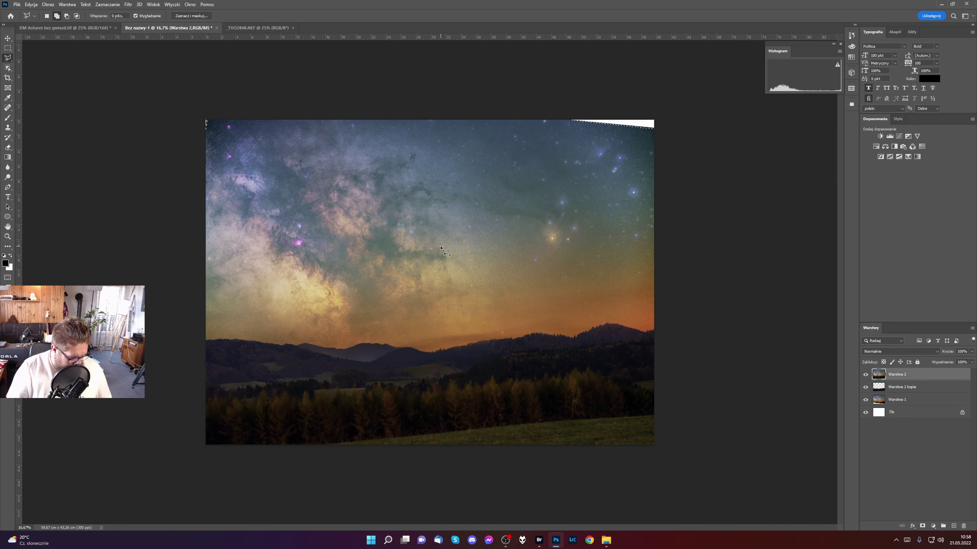
pyautogui.hotkey('shift', 'F5')
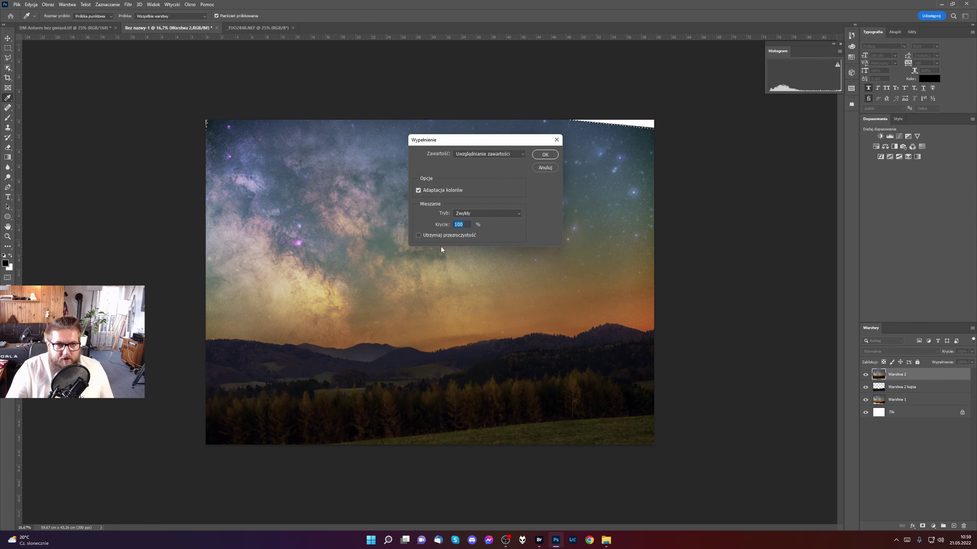
pyautogui.click(481, 152)
pyautogui.click(481, 186)
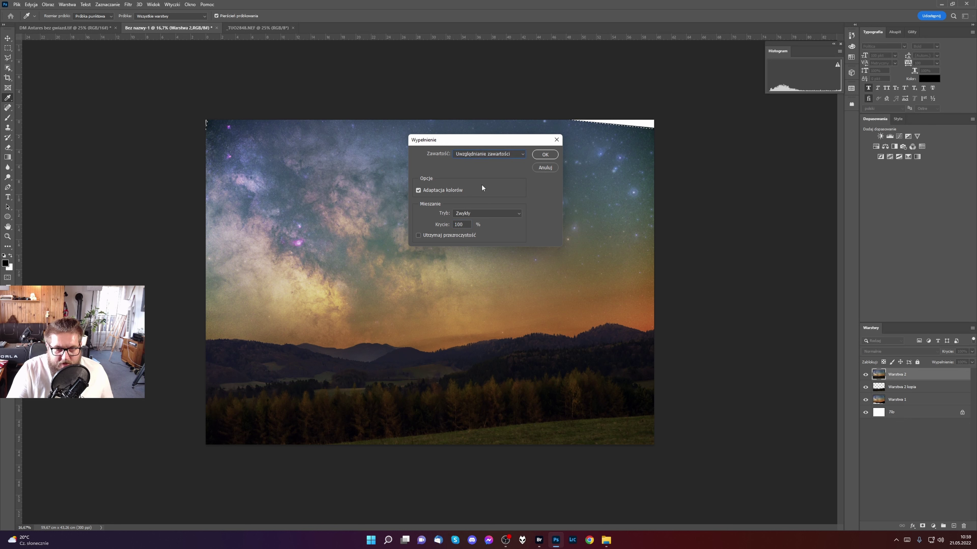
pyautogui.click(549, 154)
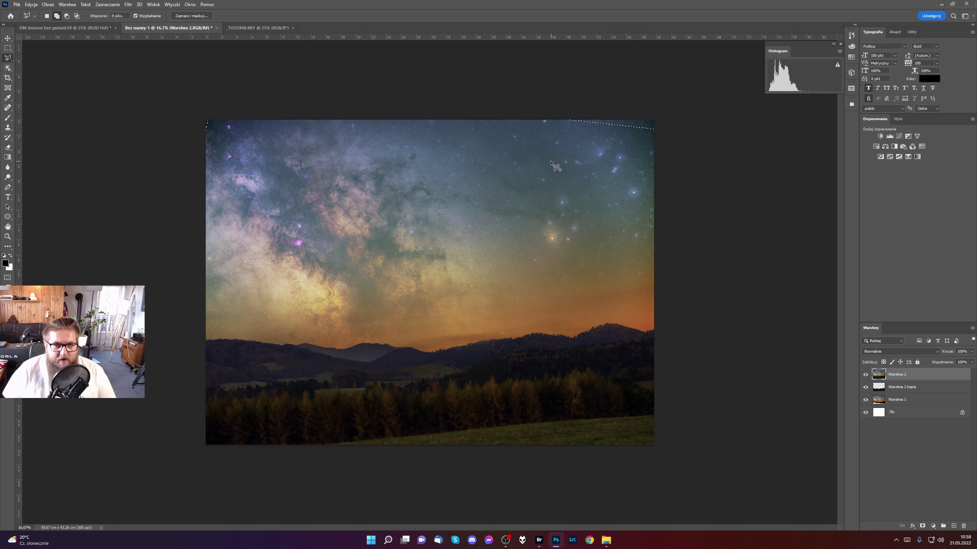
pyautogui.hotkey('ctrl', 'd')
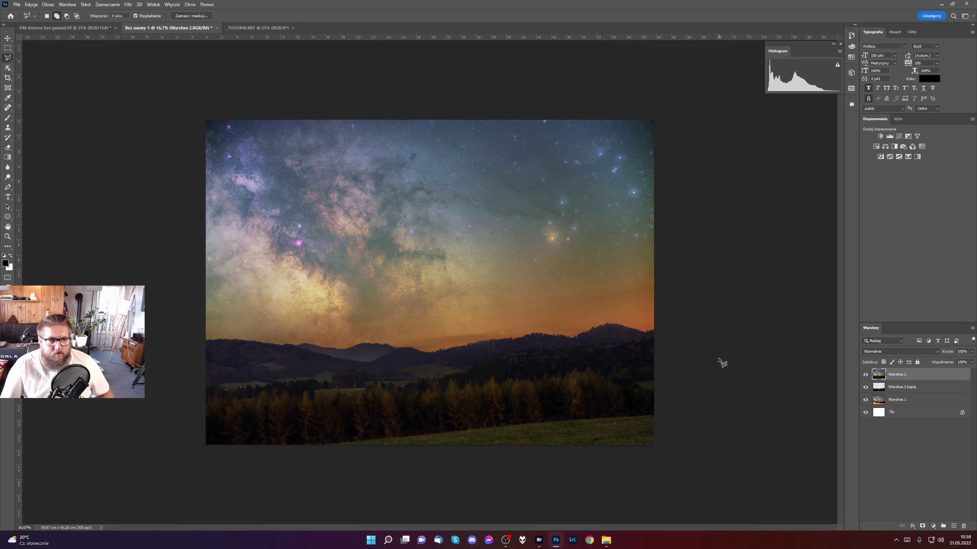
# Retouch the repeated star patches and blemishes in the filled upper-right sky with the Spot Healing Brush.
pyautogui.keyDown('ctrl'); pyautogui.click(631, 124); pyautogui.keyUp('ctrl')
pyautogui.keyDown('ctrl'); pyautogui.click(643, 128); pyautogui.keyUp('ctrl')
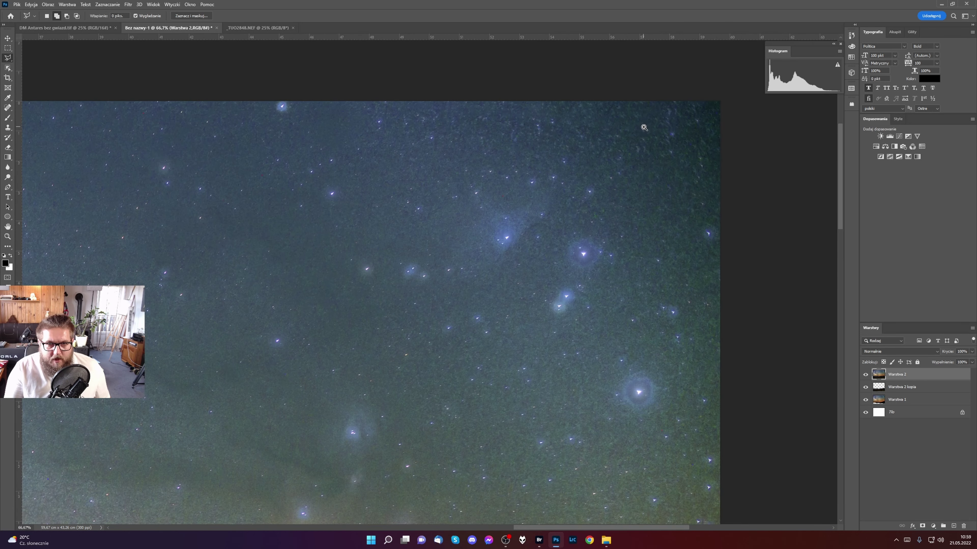
pyautogui.keyDown('ctrl'); pyautogui.click(645, 129); pyautogui.keyUp('ctrl')
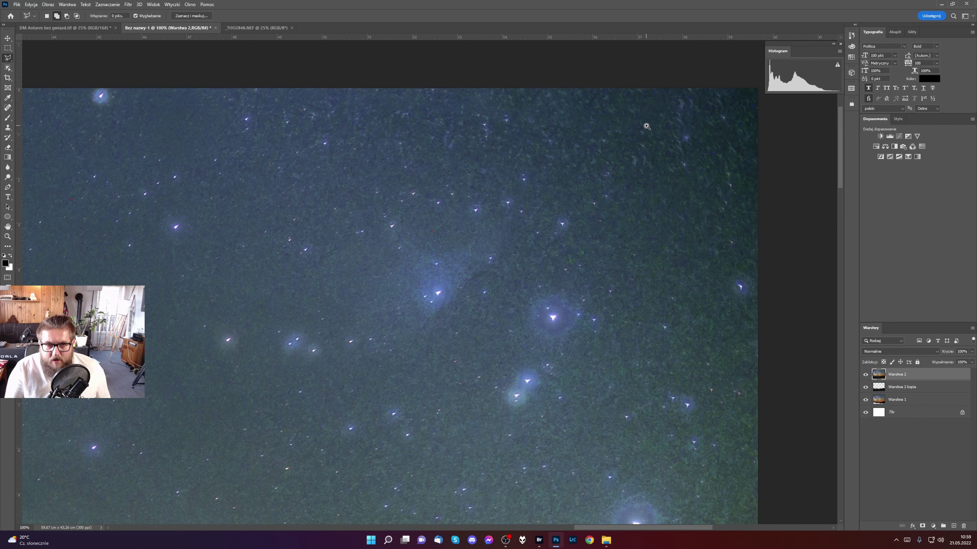
pyautogui.click(8, 108)
pyautogui.click(575, 135)
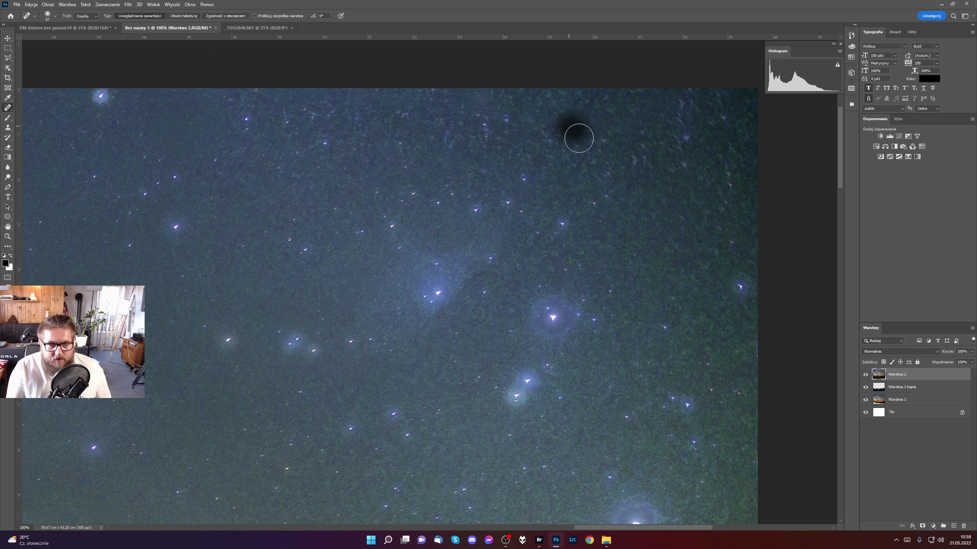
pyautogui.moveTo(595, 130); pyautogui.dragTo(625, 135)
pyautogui.click(724, 161)
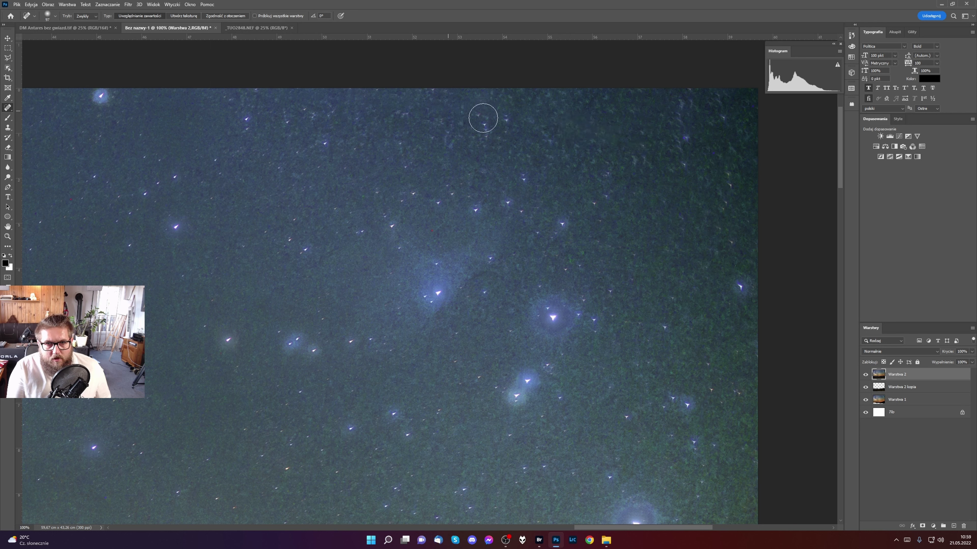
pyautogui.click(396, 113)
pyautogui.moveTo(585, 128); pyautogui.dragTo(559, 173)
pyautogui.click(640, 160)
pyautogui.click(743, 178)
pyautogui.click(714, 168)
pyautogui.click(489, 133)
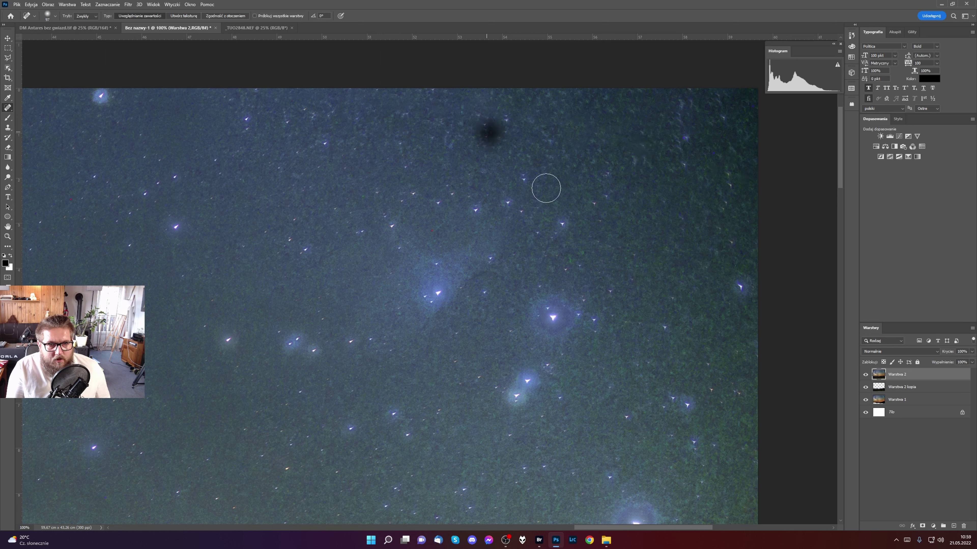
pyautogui.click(491, 136)
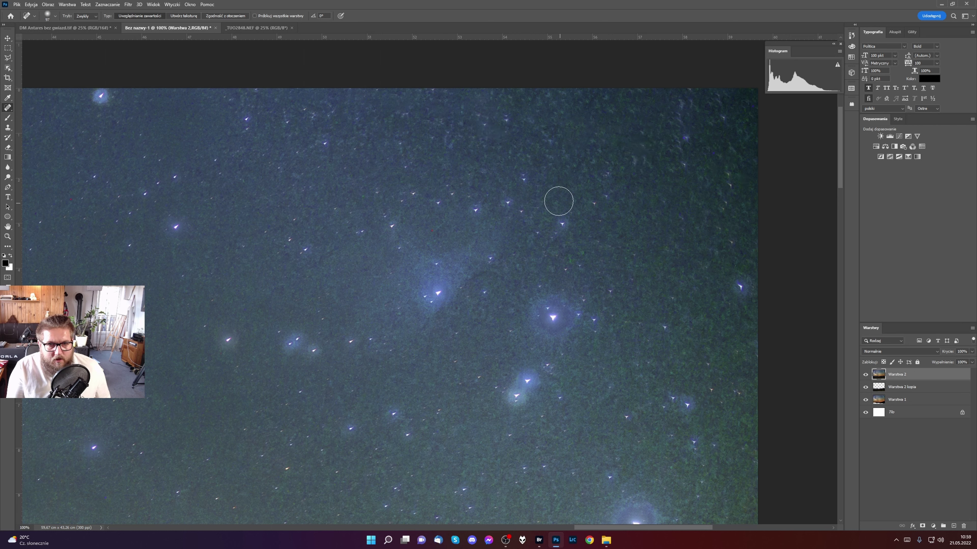
pyautogui.click(688, 143)
pyautogui.click(681, 115)
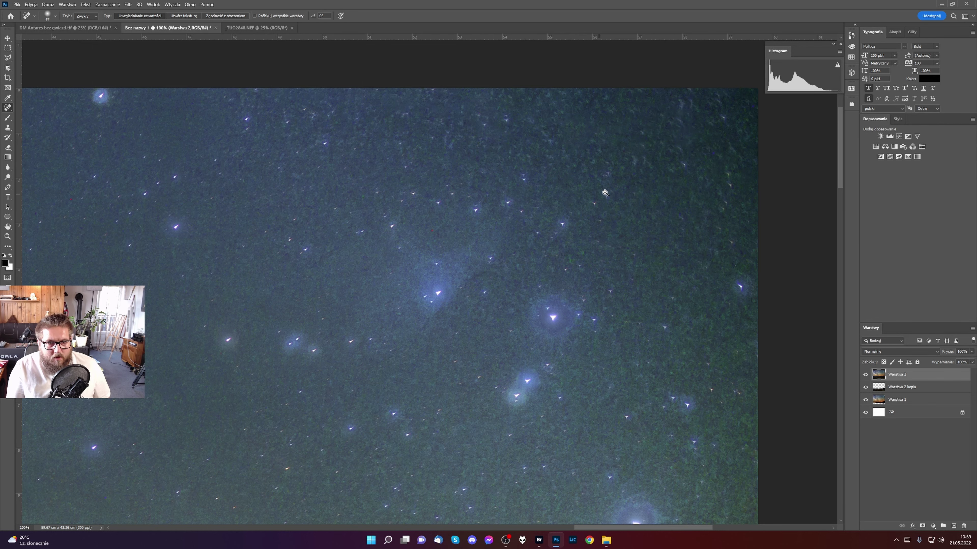
# Select all four layers, from Warstwa 2 down to Tło, and merge them into a single background.
pyautogui.scroll(-2, 612, 193)
pyautogui.keyDown('alt'); pyautogui.click(613, 205); pyautogui.keyUp('alt')
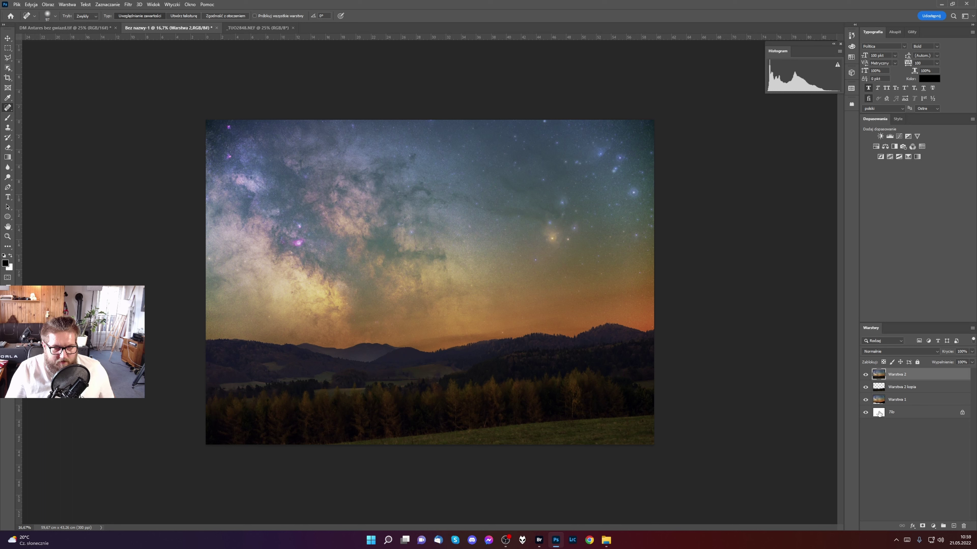
pyautogui.keyDown('shift'); pyautogui.click(879, 412); pyautogui.keyUp('shift')
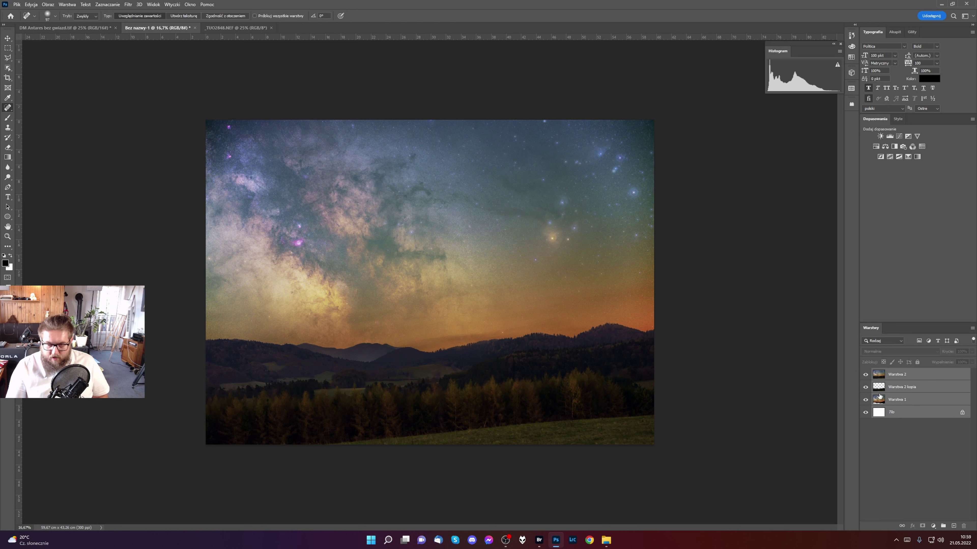
pyautogui.hotkey('ctrl', 'shift', 'e')
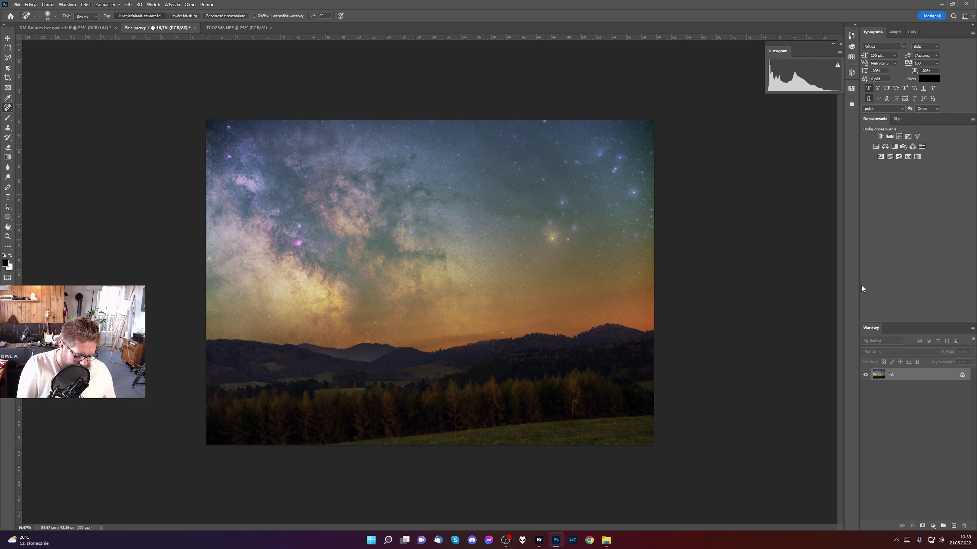
pyautogui.hotkey('ctrl', 'l')
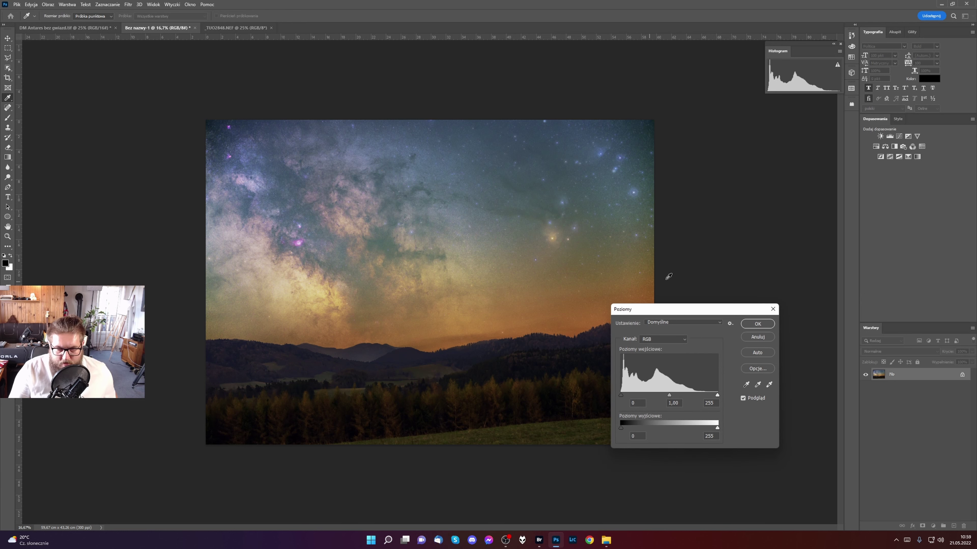
pyautogui.moveTo(670, 397); pyautogui.dragTo(672, 397)
pyautogui.doubleClick(674, 403)
pyautogui.write('1')
pyautogui.click(756, 342)
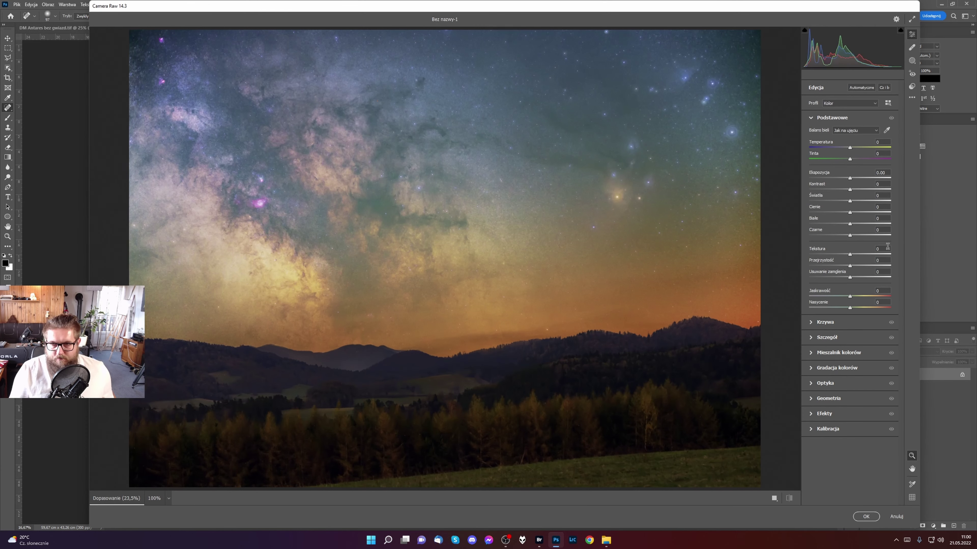
# In Camera Raw, set exposure to -0.20, contrast to -17, highlights to -18, shadows to +21, whites to +4, temperature to -2 and tint to +5.
pyautogui.moveTo(850, 203); pyautogui.dragTo(848, 178)
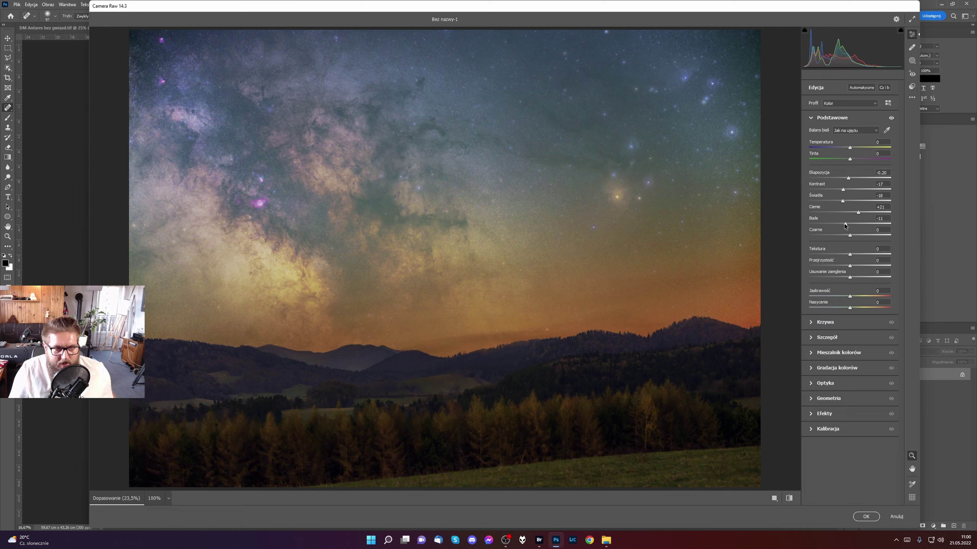
pyautogui.moveTo(850, 224); pyautogui.dragTo(852, 225)
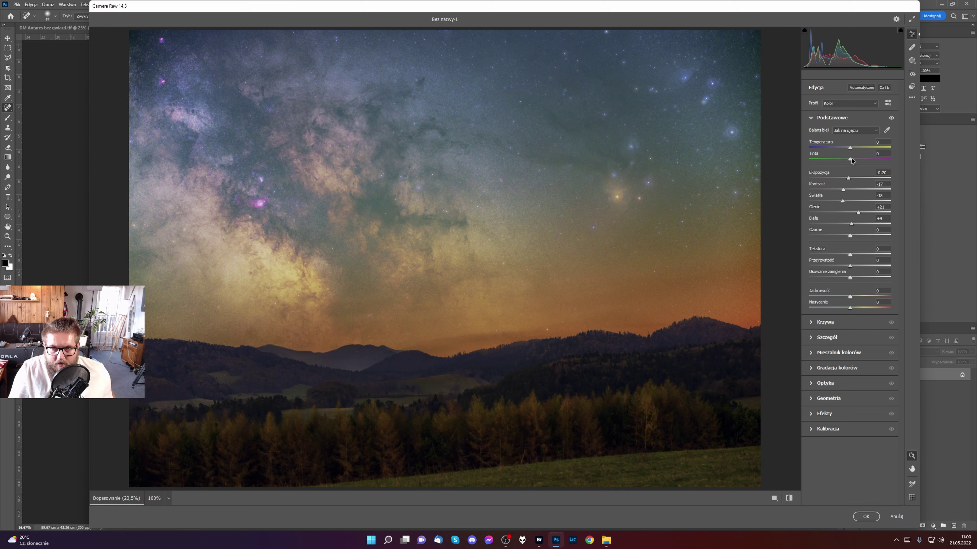
pyautogui.moveTo(850, 147); pyautogui.dragTo(851, 147)
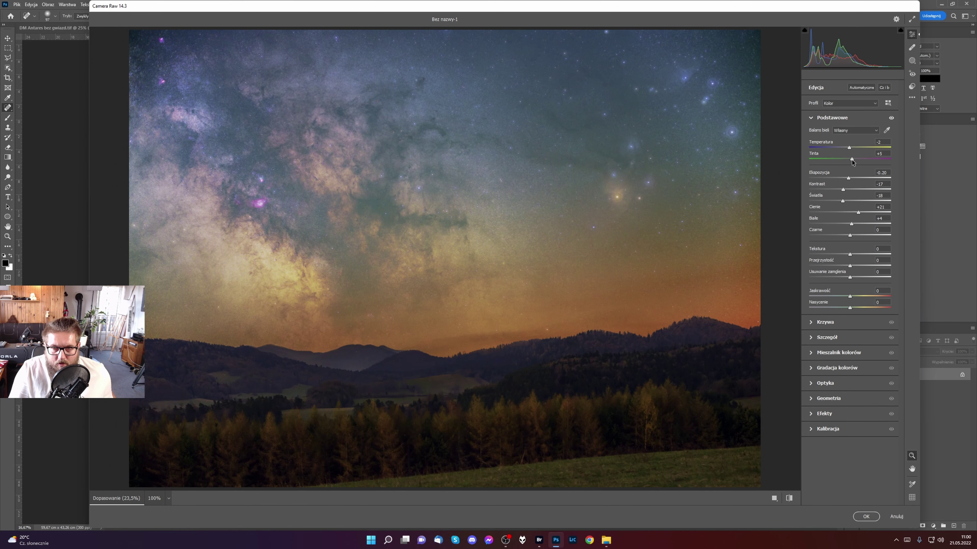
# Set the image's texture to +13, clarity to -4 and dehaze to +4.
pyautogui.scroll(-2, 737, 136)
pyautogui.scroll(1, 737, 136)
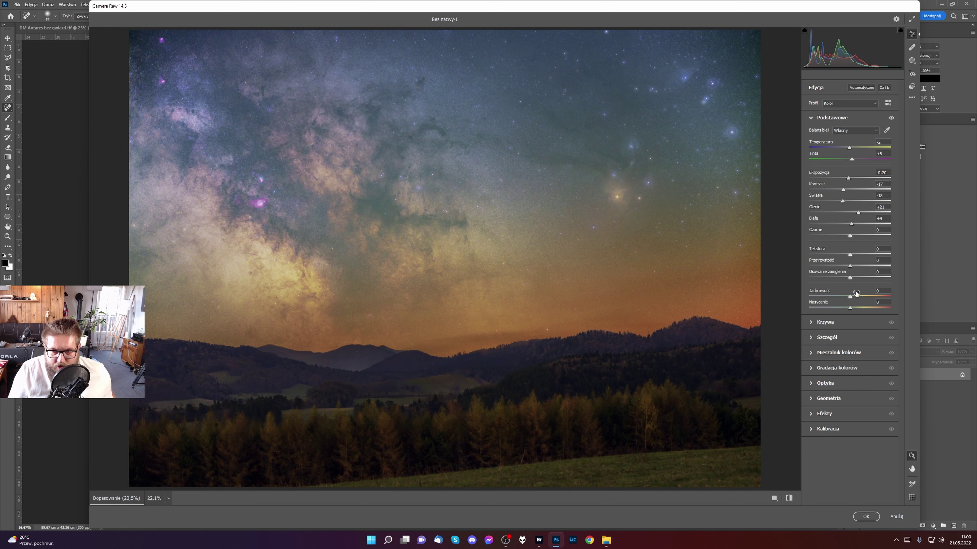
pyautogui.moveTo(853, 279); pyautogui.dragTo(853, 256)
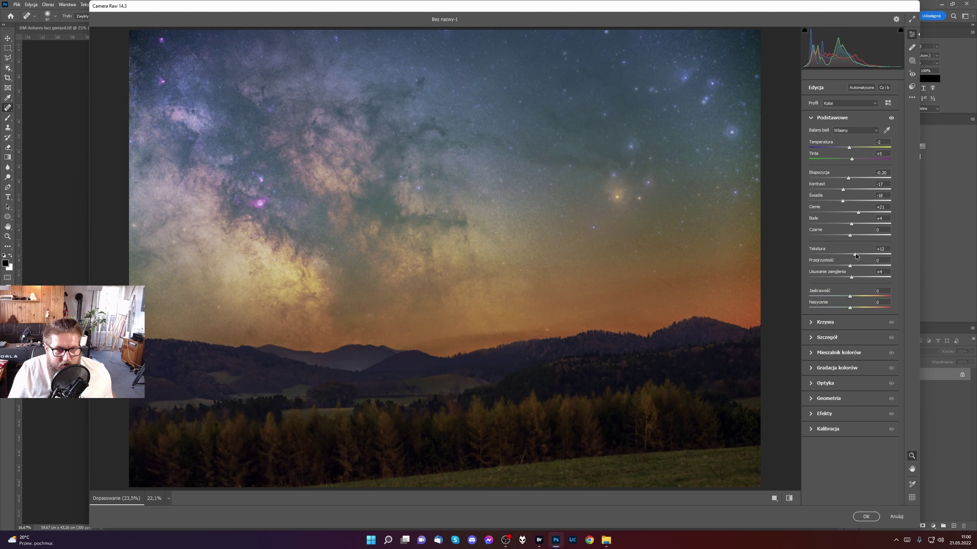
pyautogui.moveTo(850, 265); pyautogui.dragTo(852, 265)
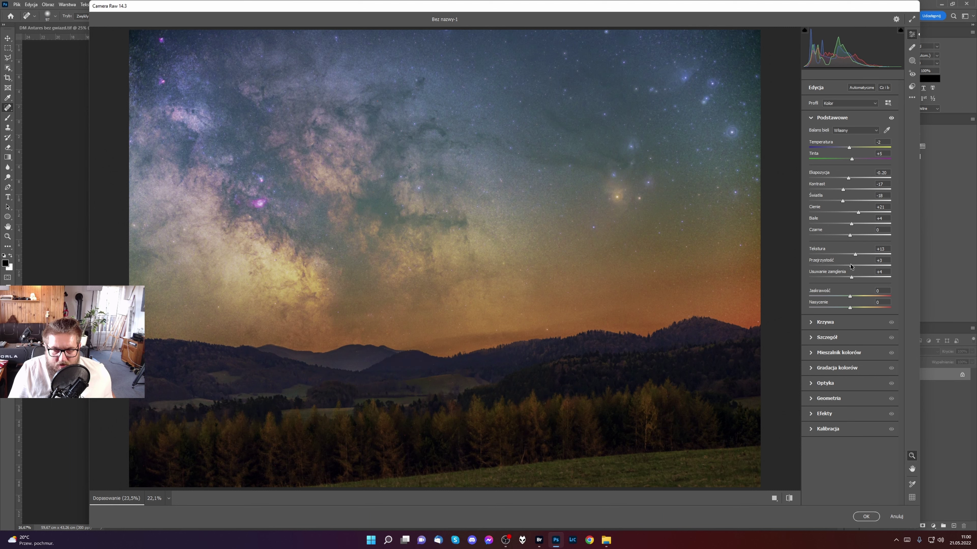
pyautogui.moveTo(851, 267); pyautogui.dragTo(848, 267)
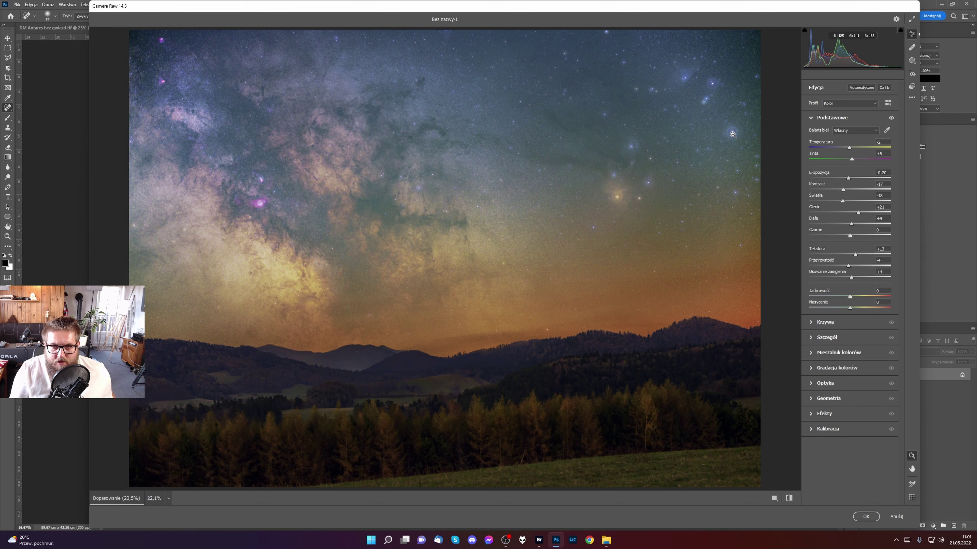
# Defringe with purple amount 4 over hue 30/78 and green amount 4 over hue 36/70, and apply the Camera Raw edits.
pyautogui.click(811, 383)
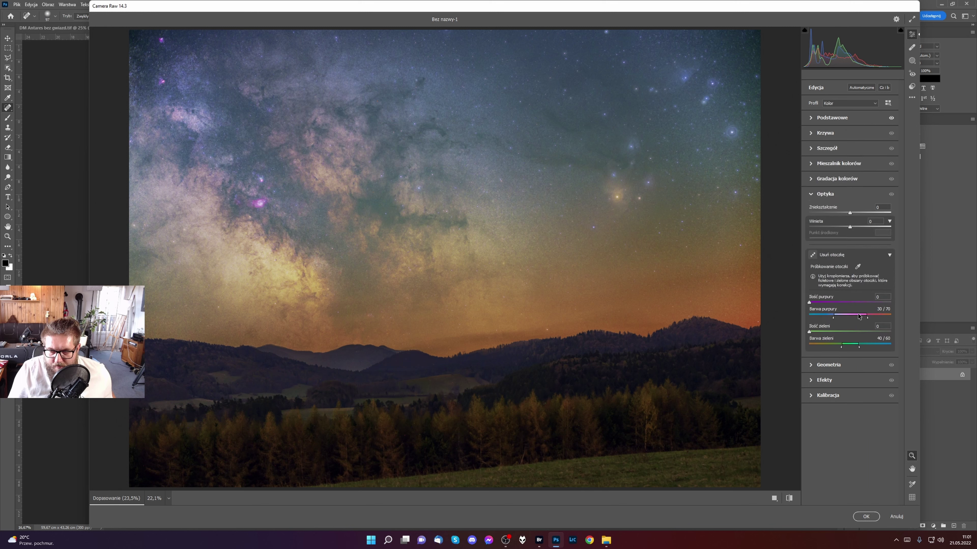
pyautogui.moveTo(867, 317); pyautogui.dragTo(873, 318)
pyautogui.moveTo(843, 348); pyautogui.dragTo(867, 347)
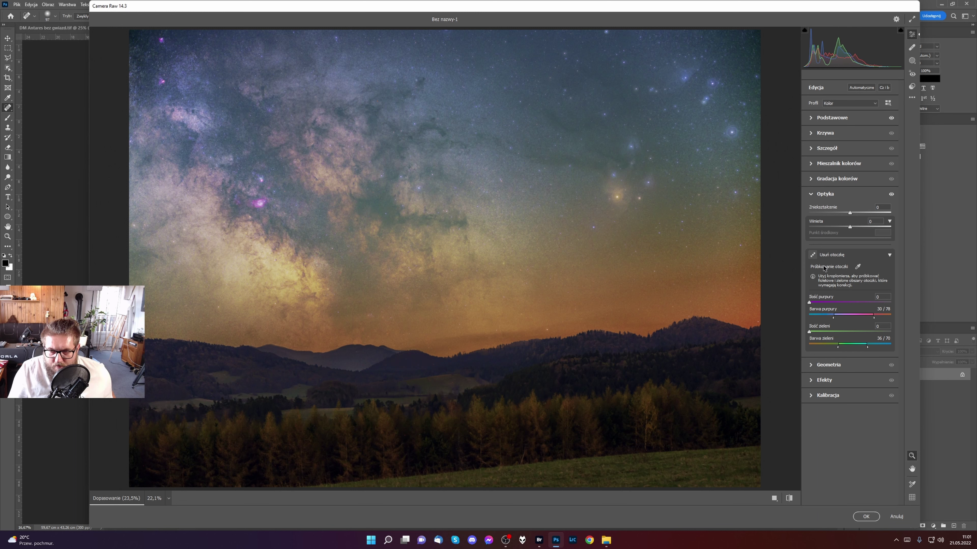
pyautogui.moveTo(810, 303); pyautogui.dragTo(826, 331)
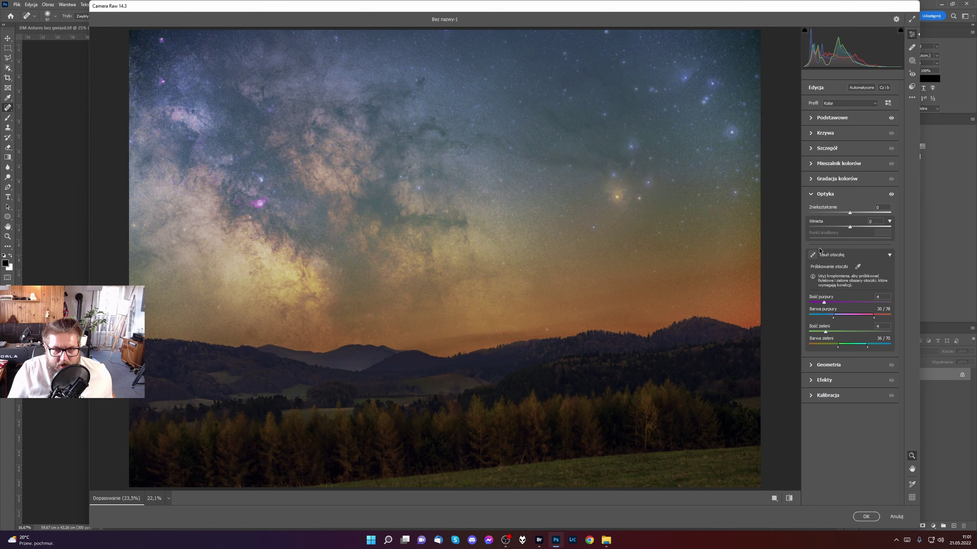
pyautogui.click(866, 516)
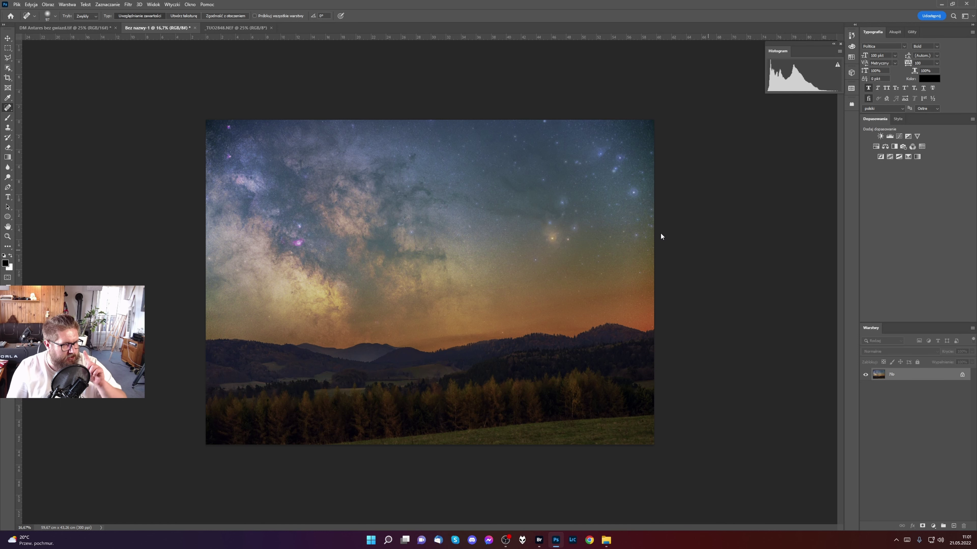
# Reopen the Camera Raw filter and place a tilted linear gradient mask over the upper-right sky, fading out towards the hills.
pyautogui.hotkey('ctrl', 'shift', 'a')
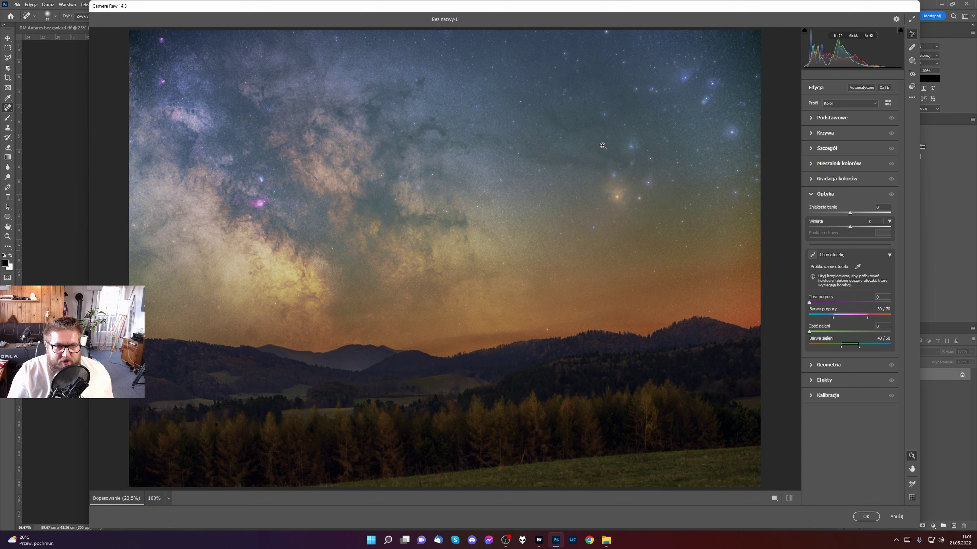
pyautogui.click(911, 61)
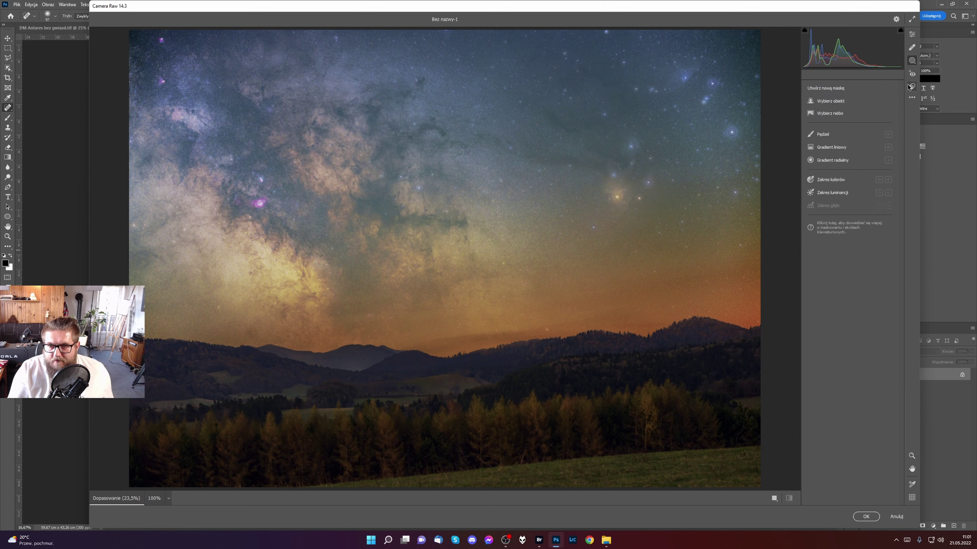
pyautogui.click(912, 34)
pyautogui.click(911, 61)
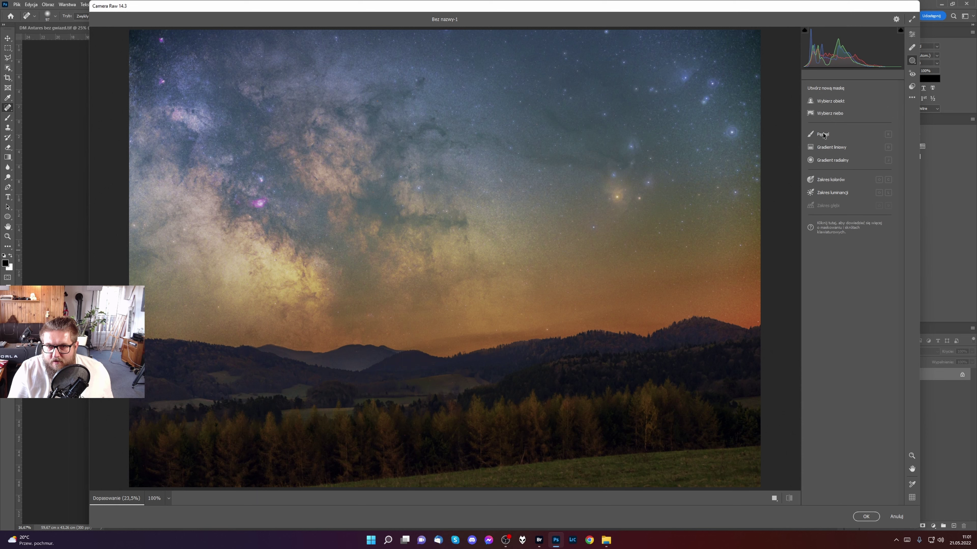
pyautogui.click(830, 147)
pyautogui.moveTo(656, 53); pyautogui.dragTo(485, 348)
pyautogui.moveTo(573, 195); pyautogui.dragTo(530, 209)
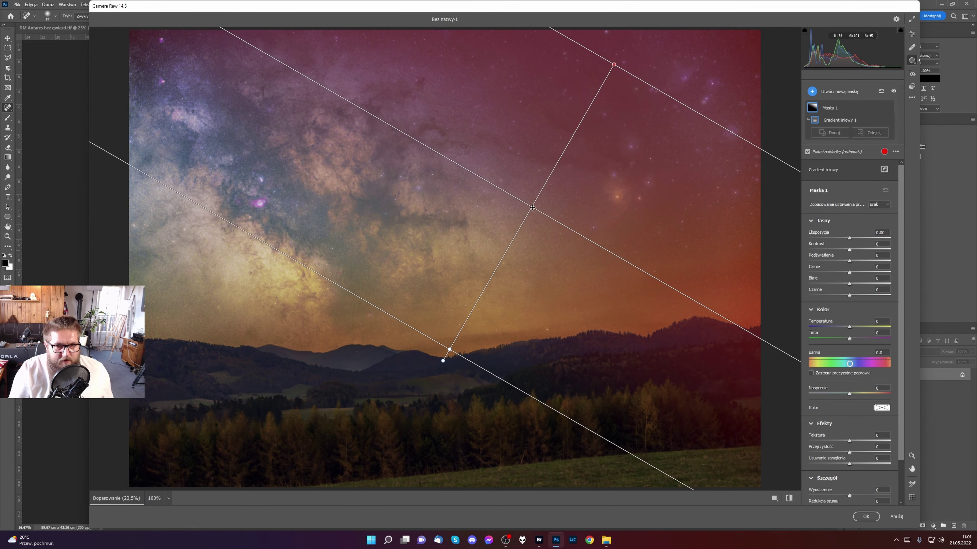
pyautogui.moveTo(745, 333); pyautogui.dragTo(785, 283)
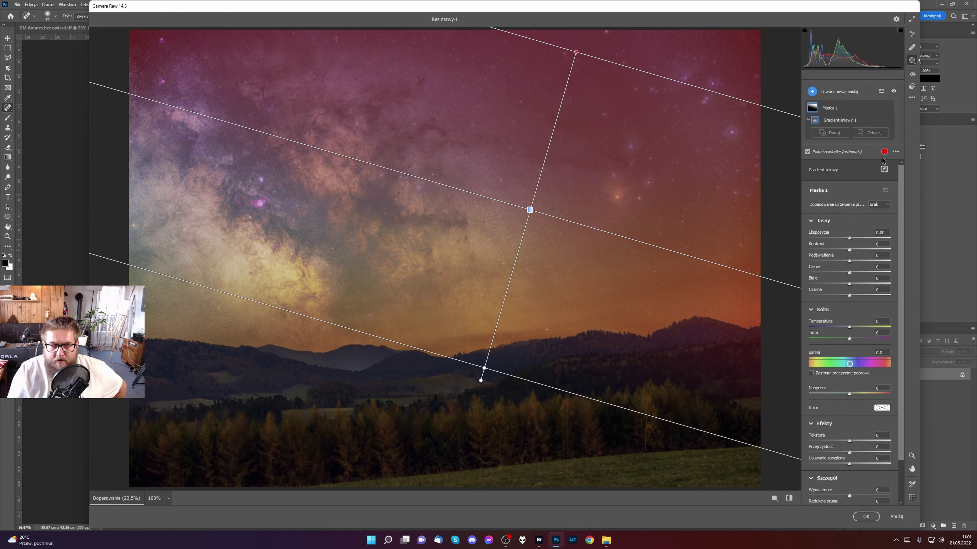
# Set the gradient mask's contrast to +20 and dehaze to +14.
pyautogui.moveTo(850, 249); pyautogui.dragTo(857, 250)
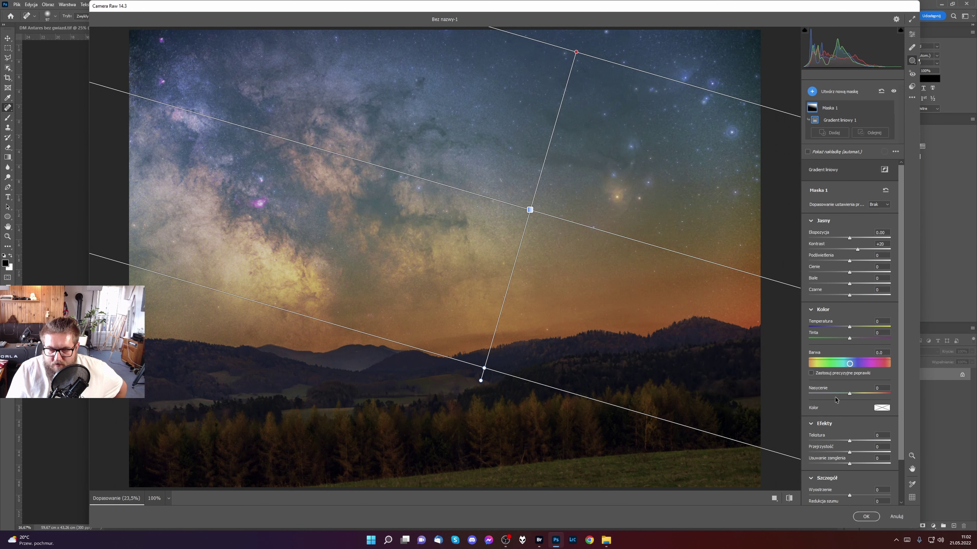
pyautogui.moveTo(849, 463); pyautogui.dragTo(857, 465)
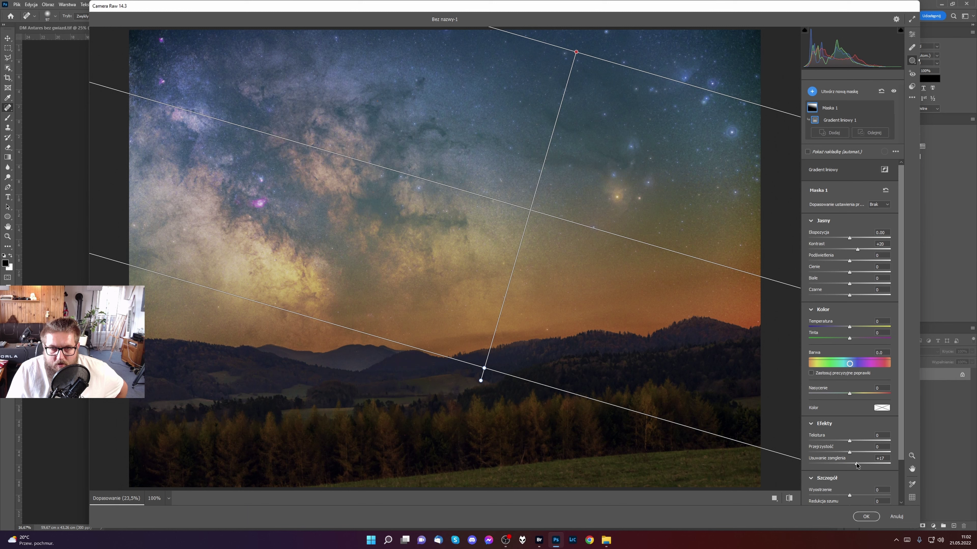
pyautogui.moveTo(857, 466); pyautogui.dragTo(857, 463)
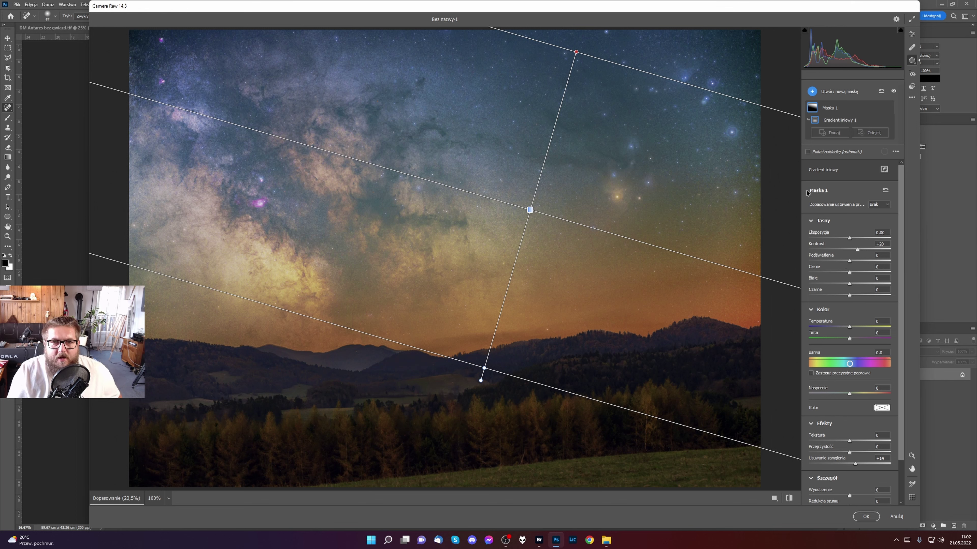
# Rotate the linear gradient slightly flatter and set its temperature to +34, tint to +10, shadows to -19 and blacks to -1.
pyautogui.moveTo(851, 339); pyautogui.dragTo(853, 339)
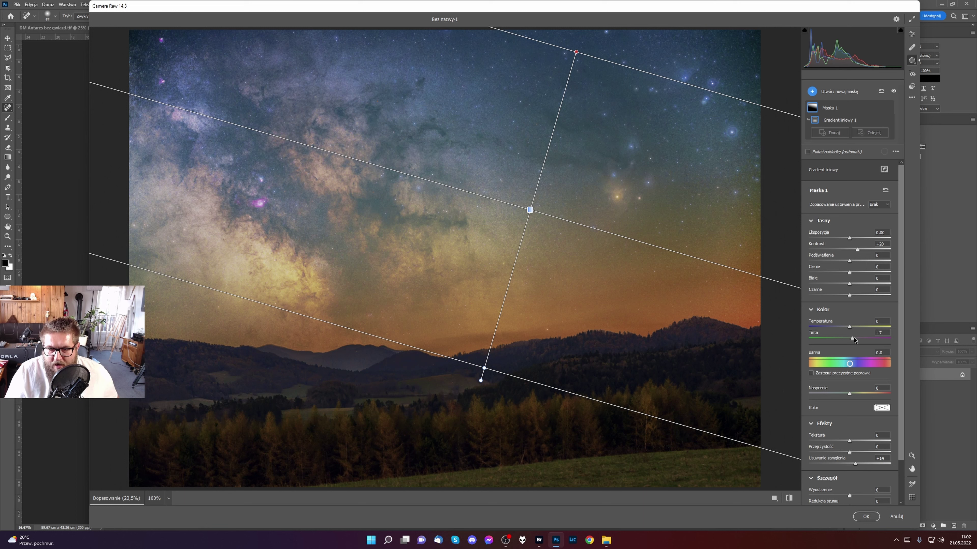
pyautogui.moveTo(850, 328); pyautogui.dragTo(860, 327)
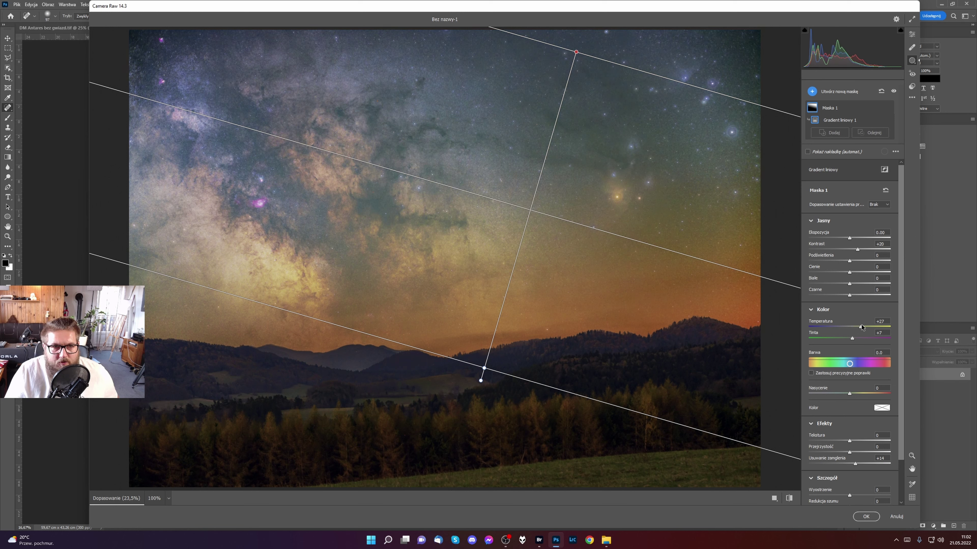
pyautogui.moveTo(733, 268); pyautogui.dragTo(733, 249)
pyautogui.moveTo(861, 330)
pyautogui.mouseDown()
pyautogui.moveTo(855, 338)
pyautogui.moveTo(863, 330)
pyautogui.mouseUp()
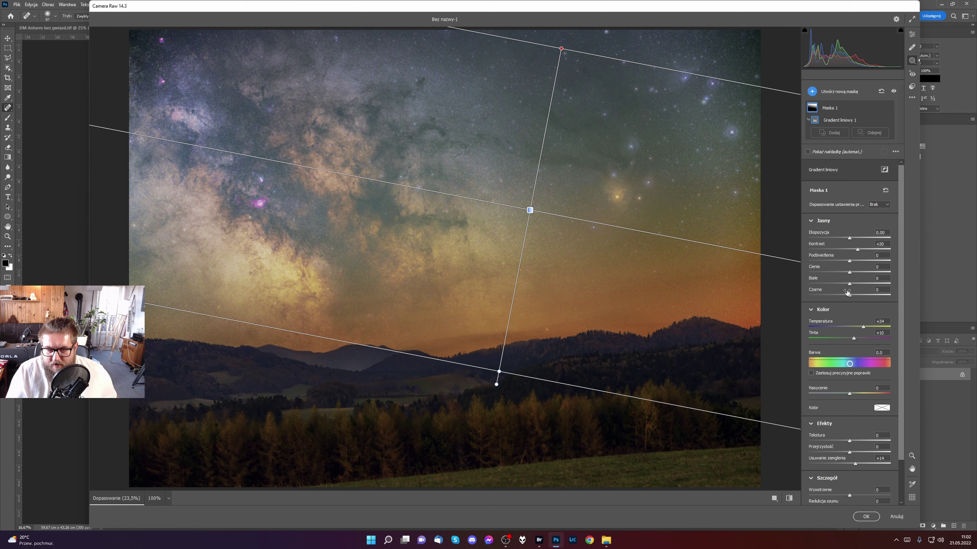
pyautogui.moveTo(849, 295); pyautogui.dragTo(843, 275)
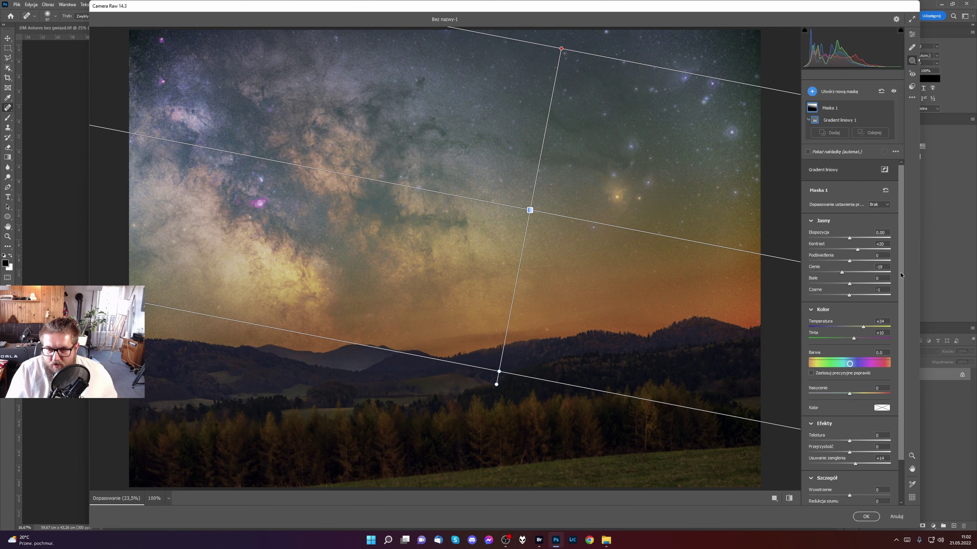
# Reduce the greens' saturation to about -35 in the Color Mixer's HSL adjustments and apply the Camera Raw edits.
pyautogui.scroll(-2, 901, 272)
pyautogui.click(917, 59)
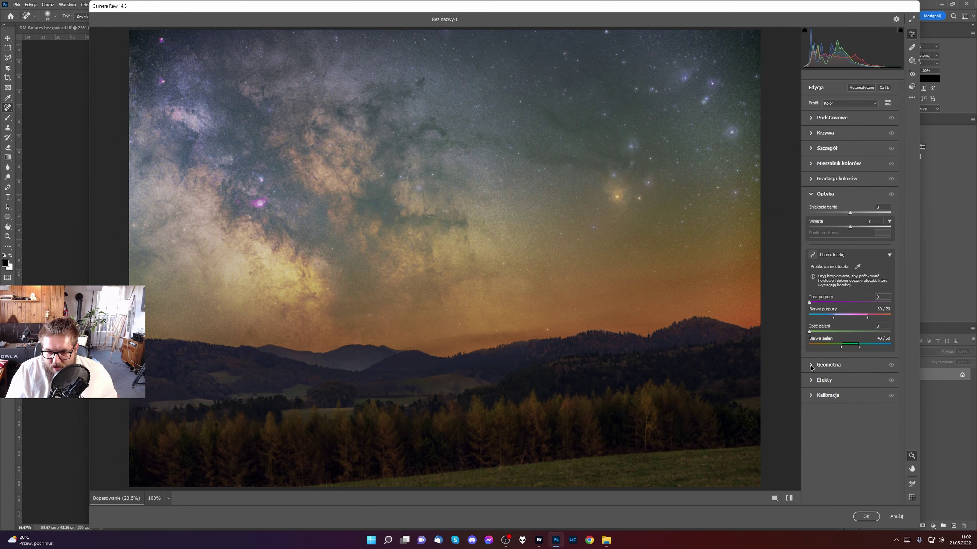
pyautogui.click(813, 164)
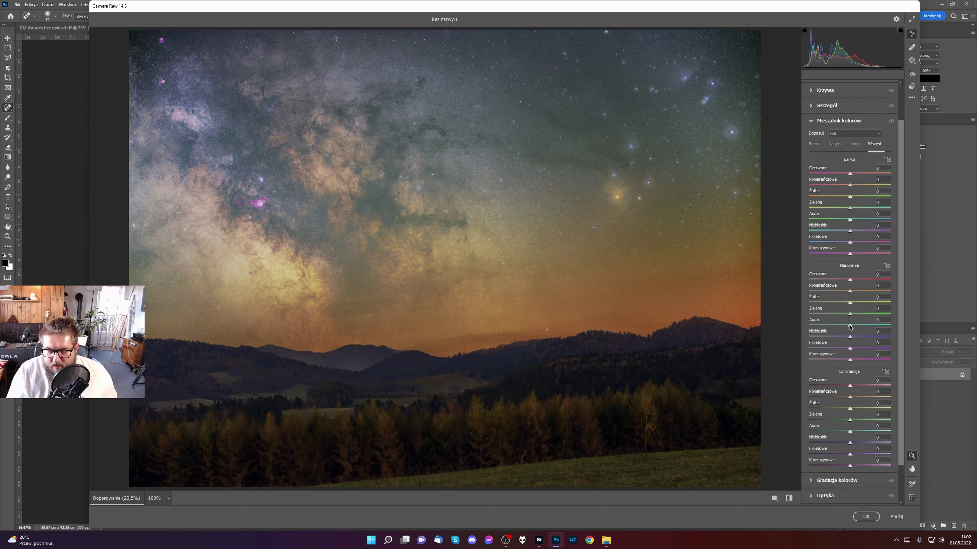
pyautogui.moveTo(831, 313); pyautogui.dragTo(824, 311)
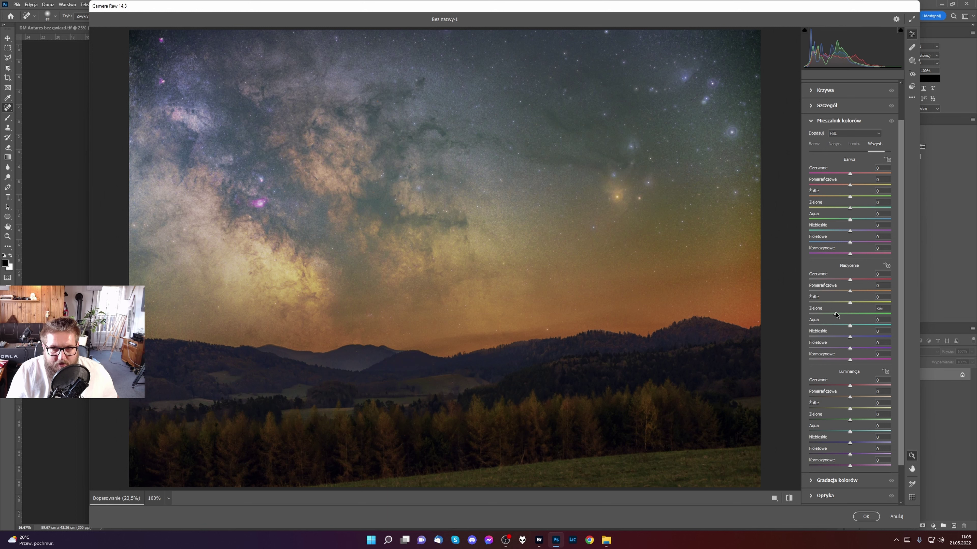
pyautogui.click(867, 517)
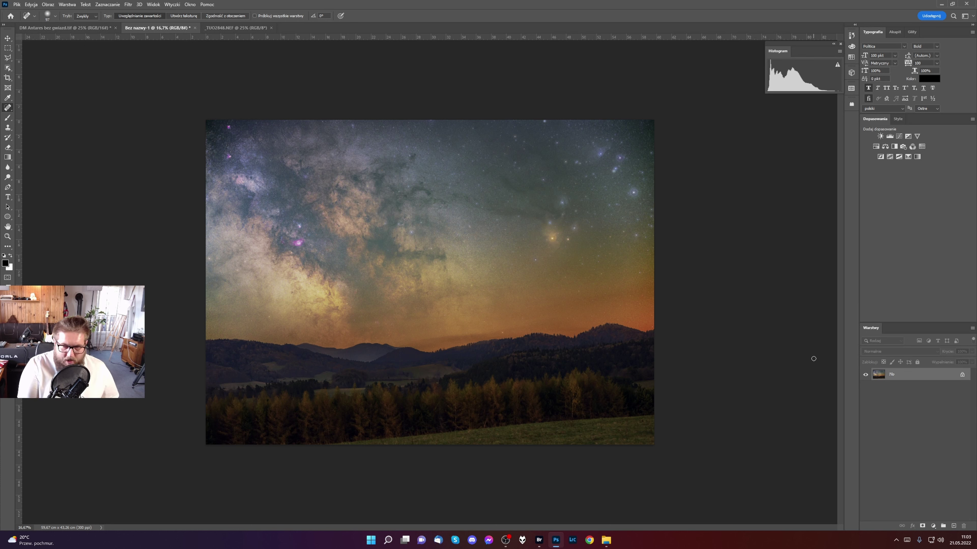
# Apply a gentle S-shaped RGB Curves adjustment, lowering the shadows at about input 53, output 46 and slightly raising the highlights.
pyautogui.hotkey('ctrl', 'm')
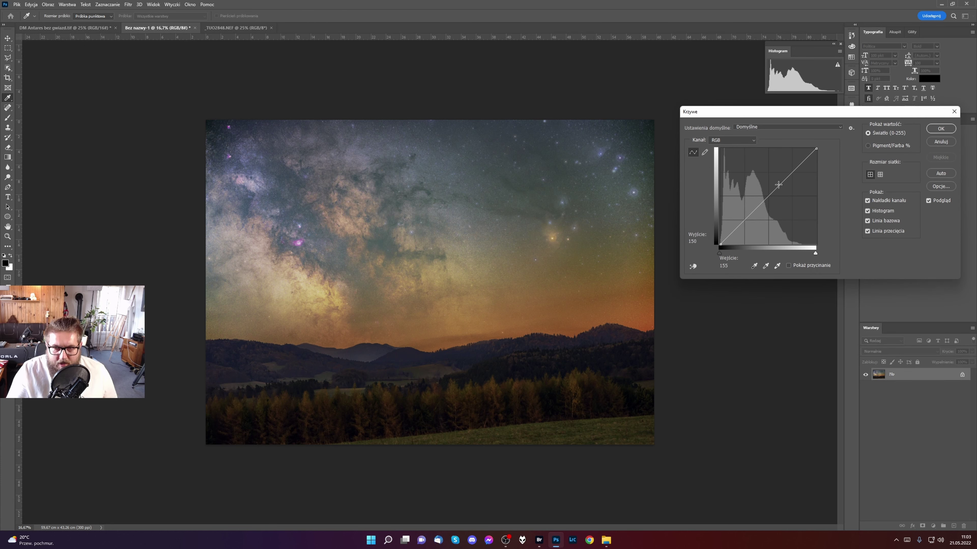
pyautogui.moveTo(779, 184); pyautogui.dragTo(772, 189)
pyautogui.moveTo(735, 225); pyautogui.dragTo(740, 227)
pyautogui.moveTo(774, 190); pyautogui.dragTo(790, 172)
pyautogui.moveTo(740, 226); pyautogui.dragTo(739, 229)
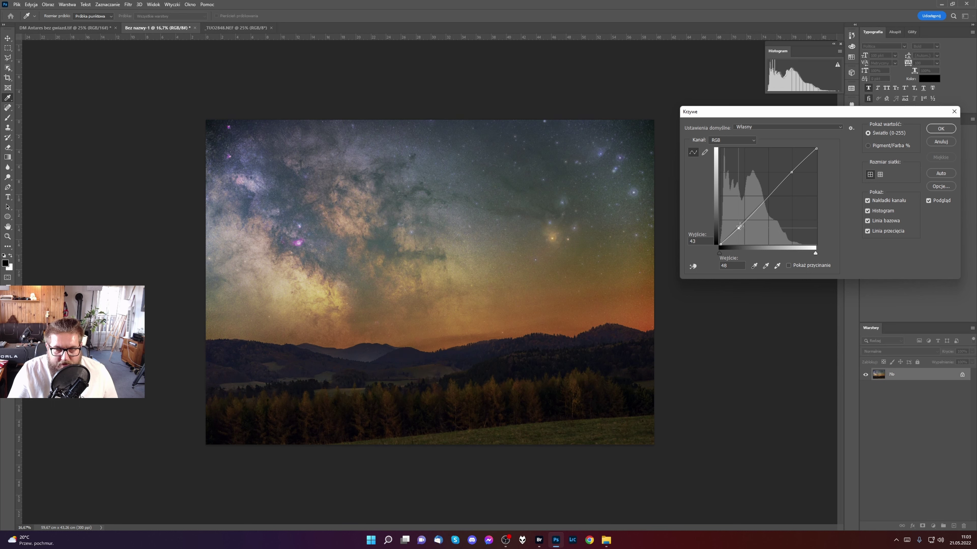
pyautogui.moveTo(793, 174); pyautogui.dragTo(774, 189)
pyautogui.click(741, 226)
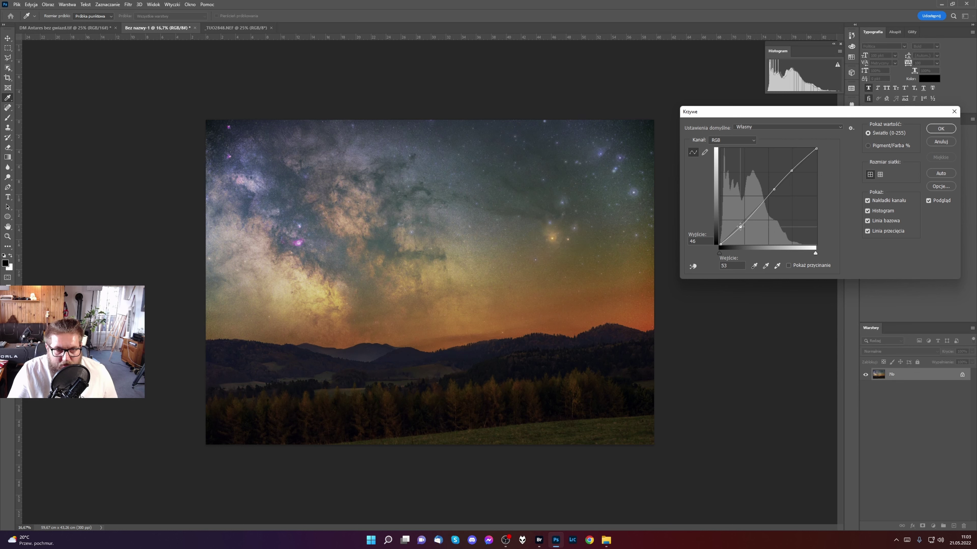
pyautogui.click(940, 129)
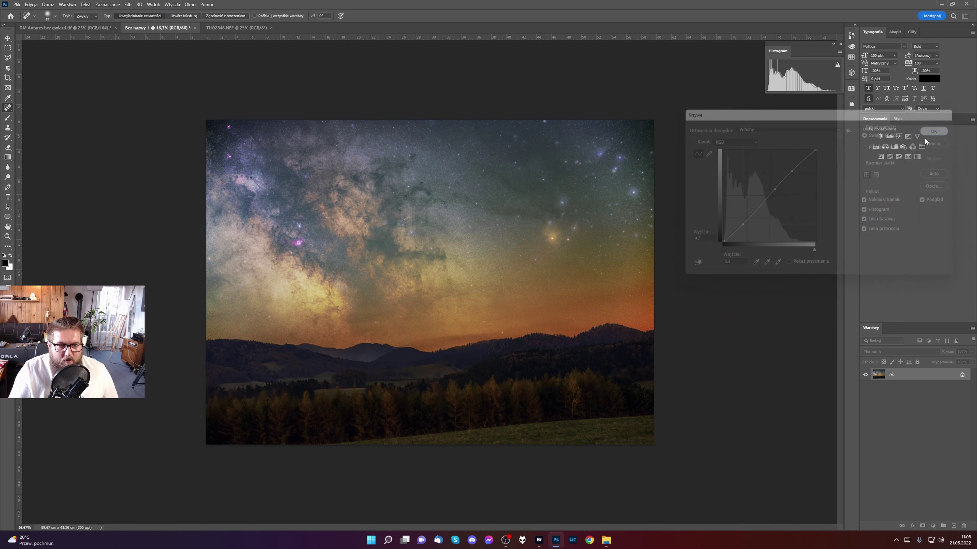
pyautogui.press('j')
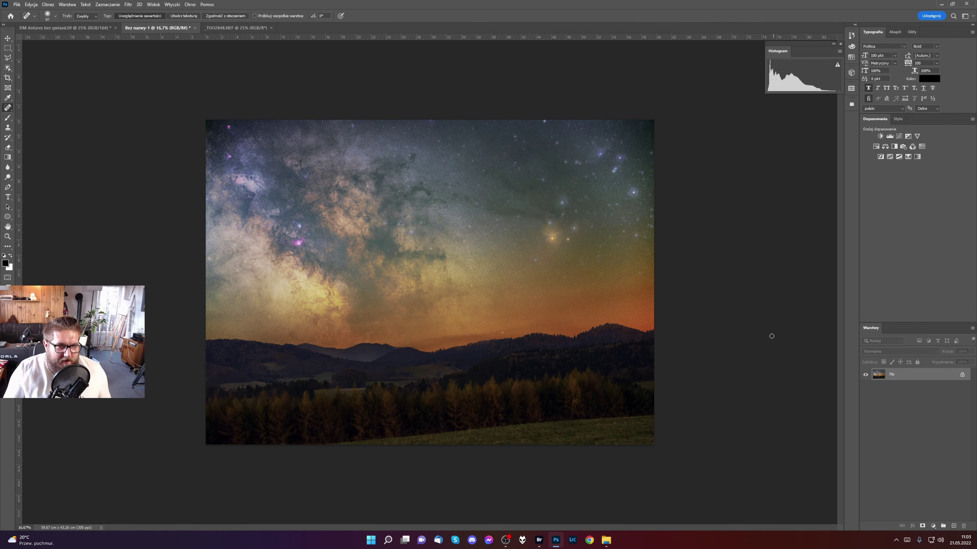